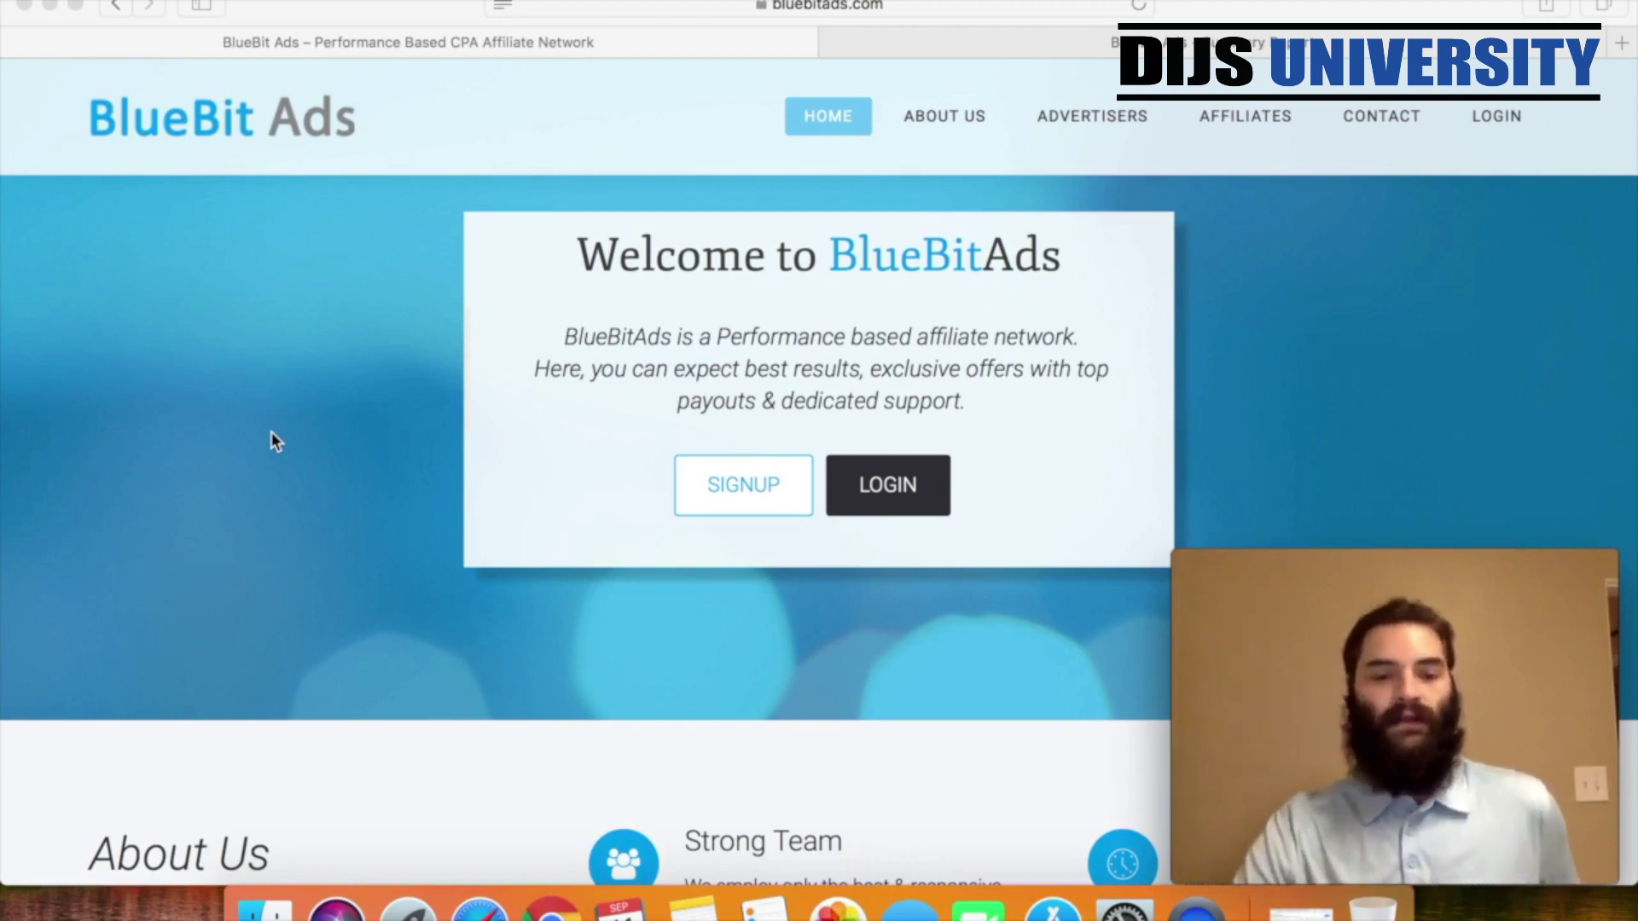
- Read the About Us section of the BlueBit Ads homepage, including its team, availability, reporting and settings descriptions
scroll(272, 432, down, 5)
scroll(271, 434, down, 4)
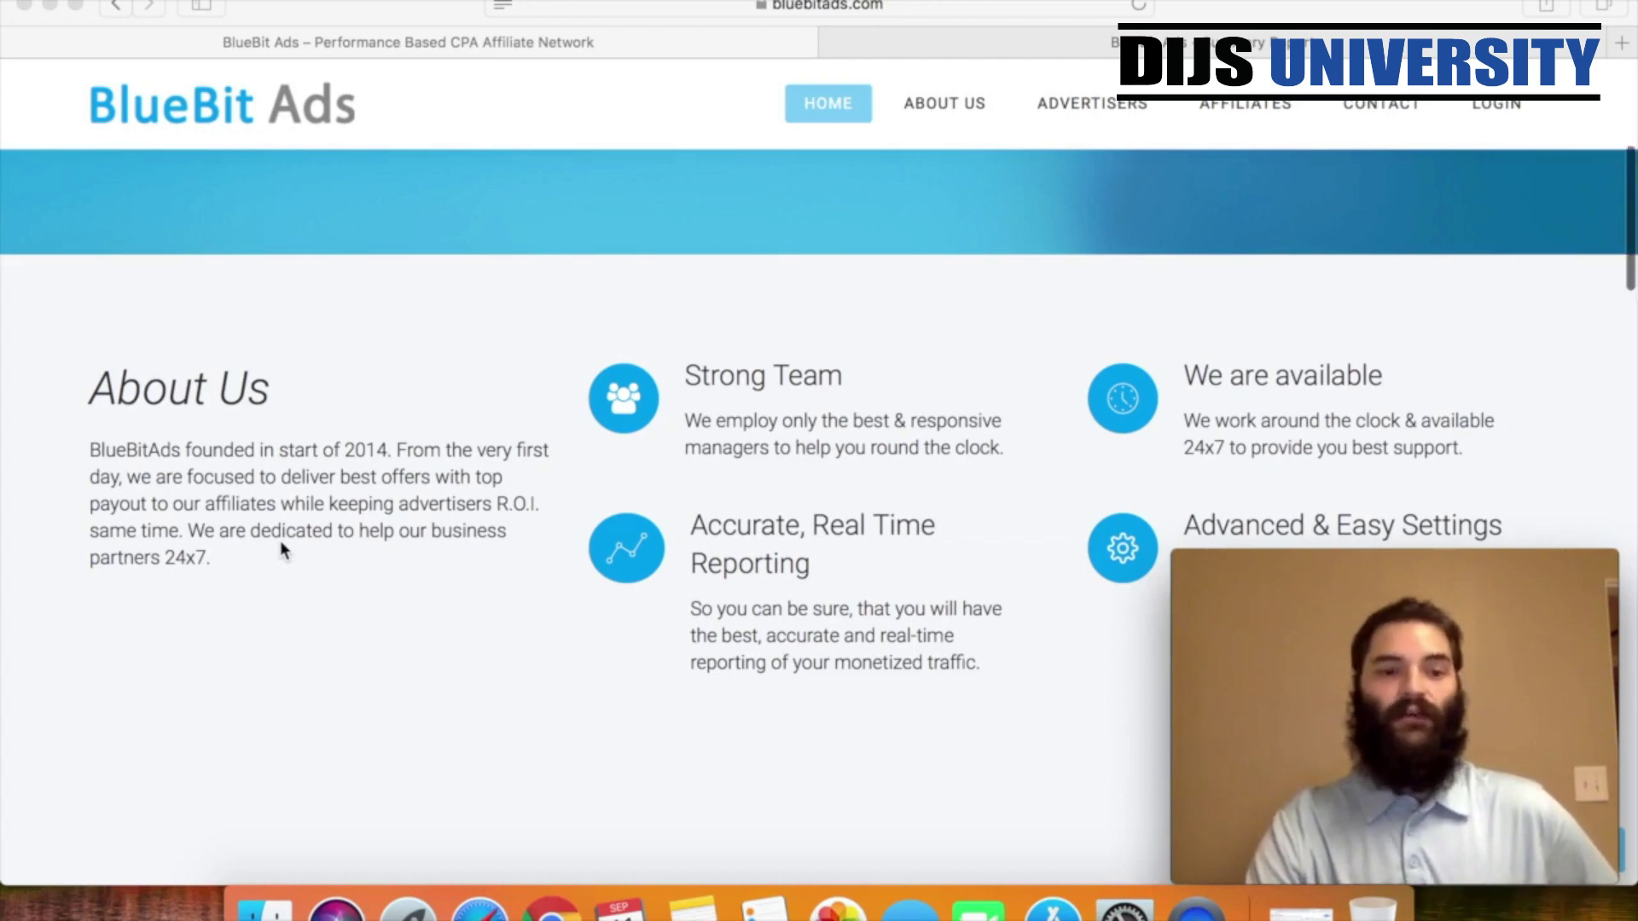
scroll(284, 551, down, 2)
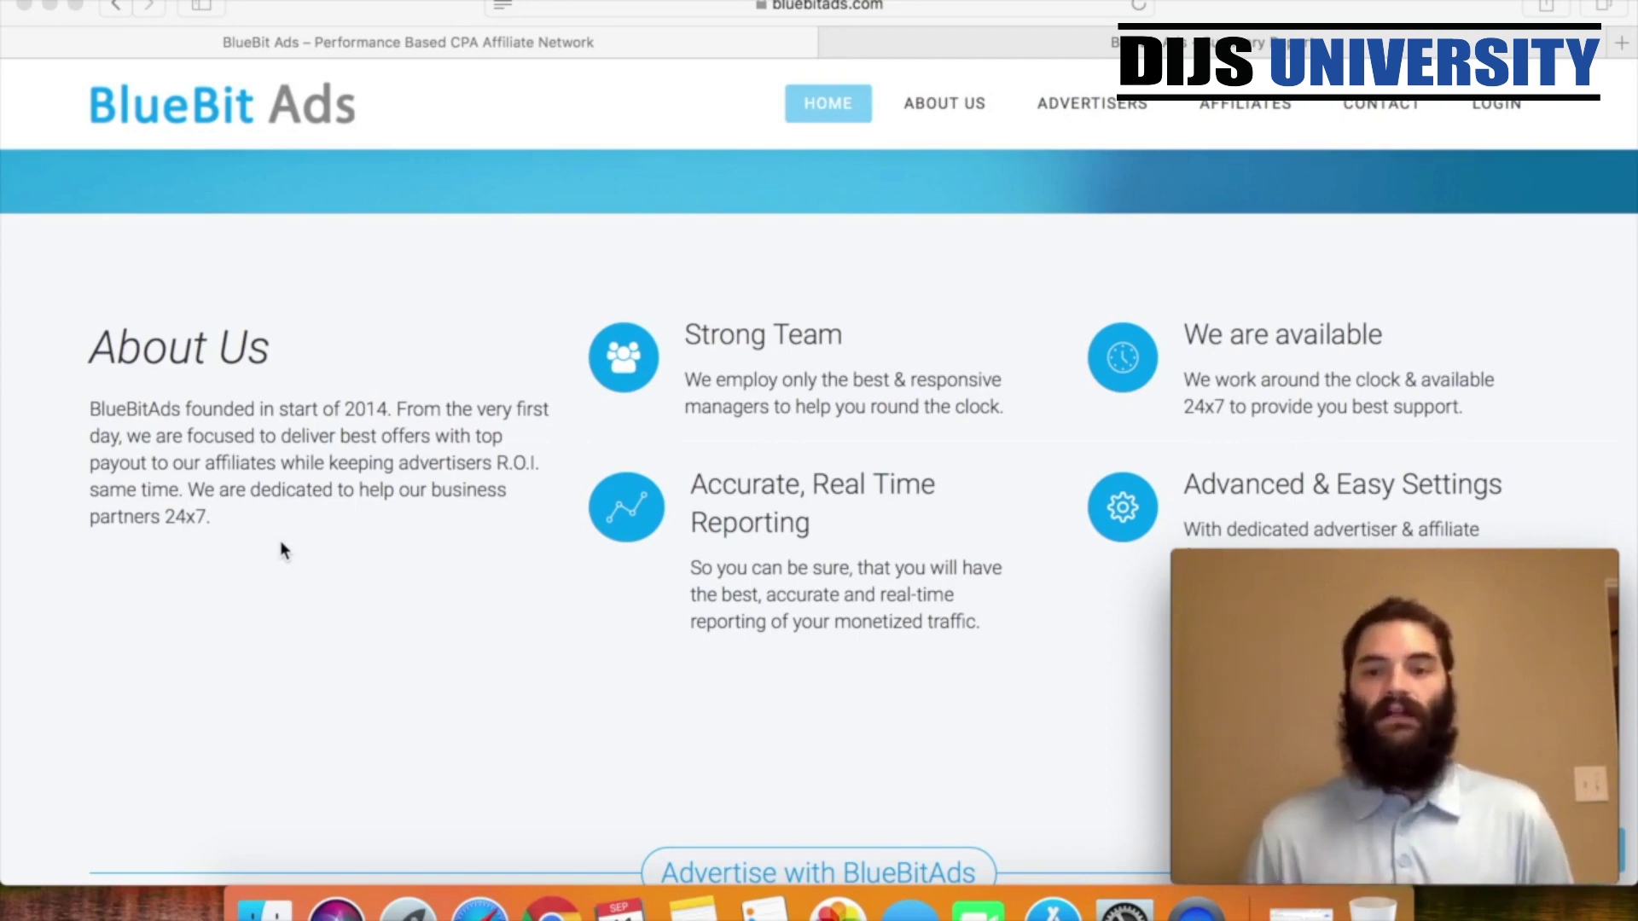
scroll(281, 542, down, 2)
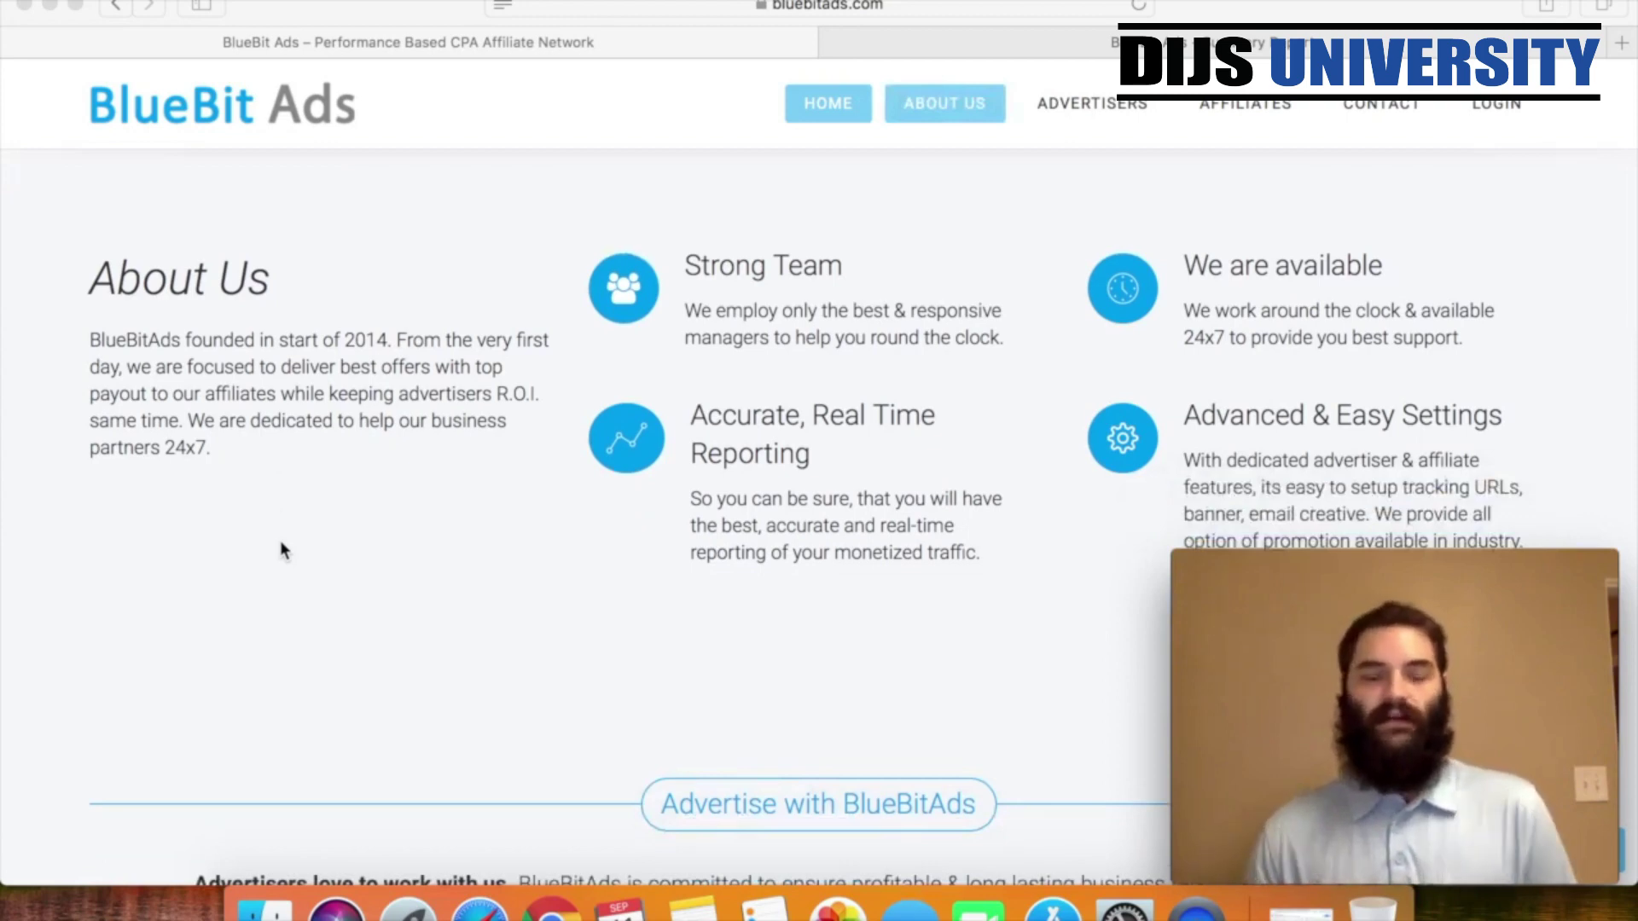
scroll(284, 550, down, 2)
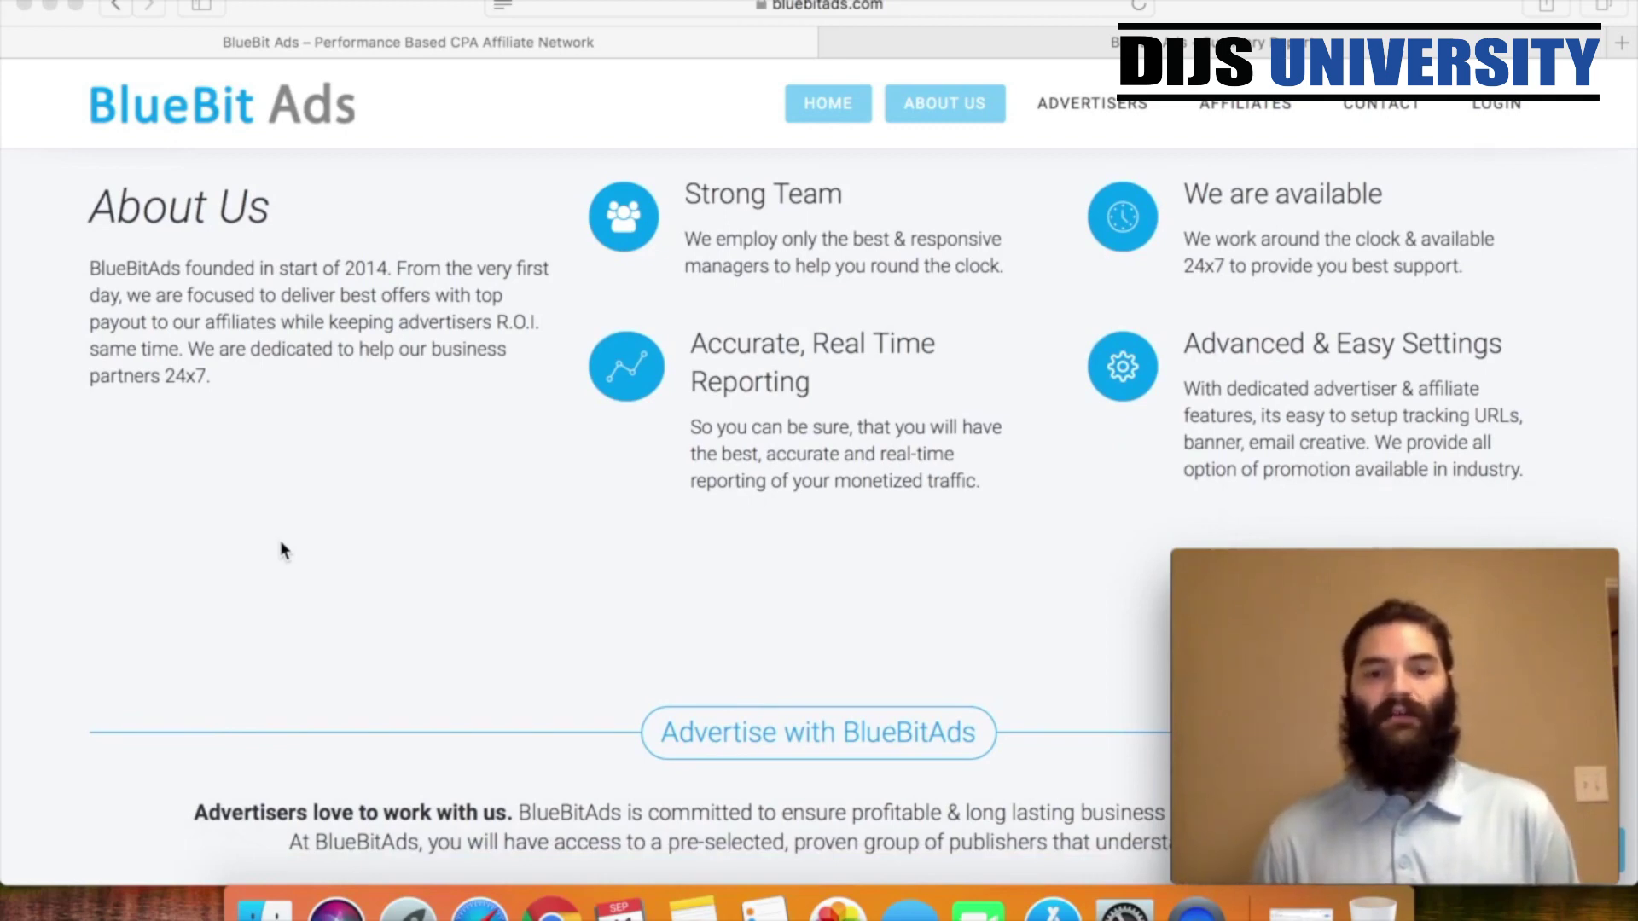
scroll(285, 551, down, 2)
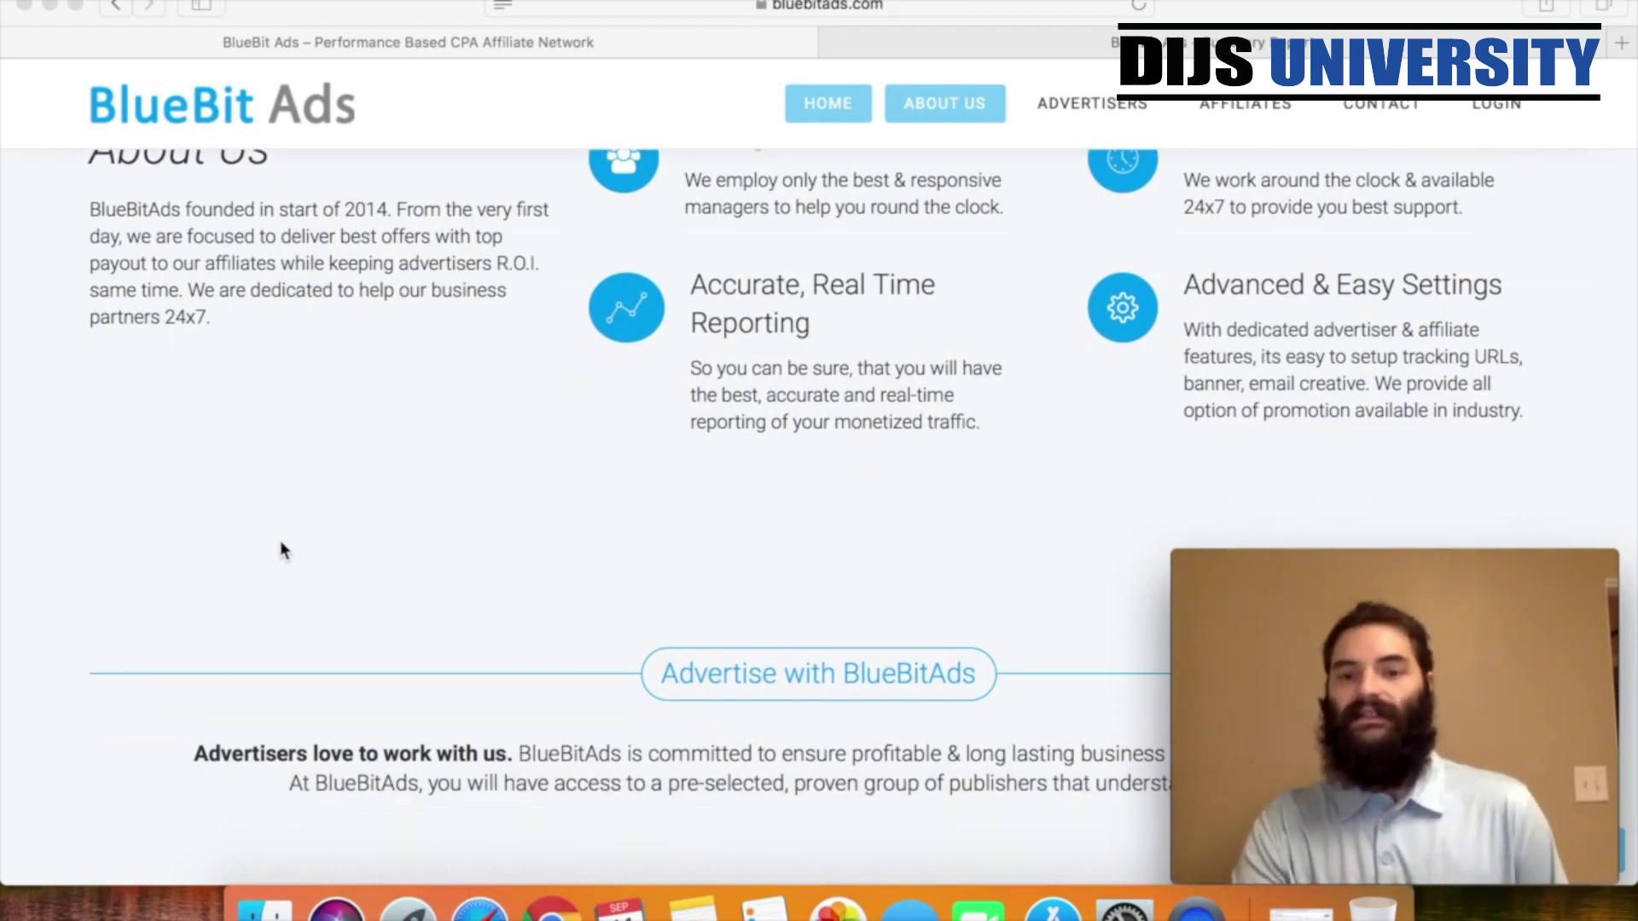
scroll(284, 550, down, 2)
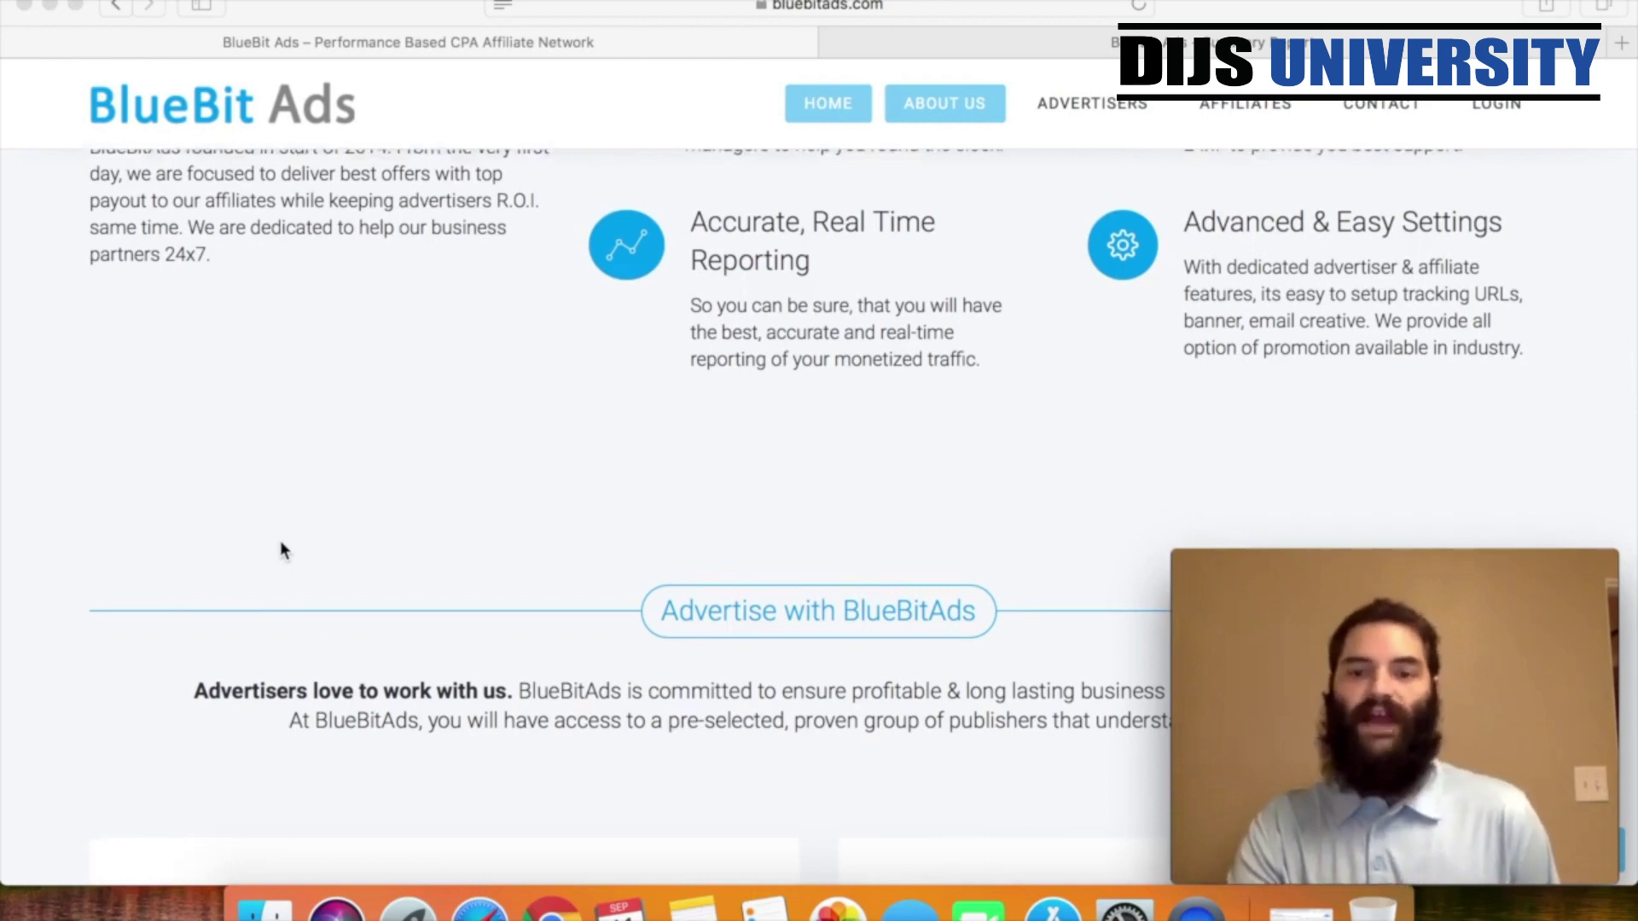
- Examine the Advertise with BlueBitAds section, covering traffic quality, account management, quality monitoring and the fraud policy
scroll(284, 550, down, 6)
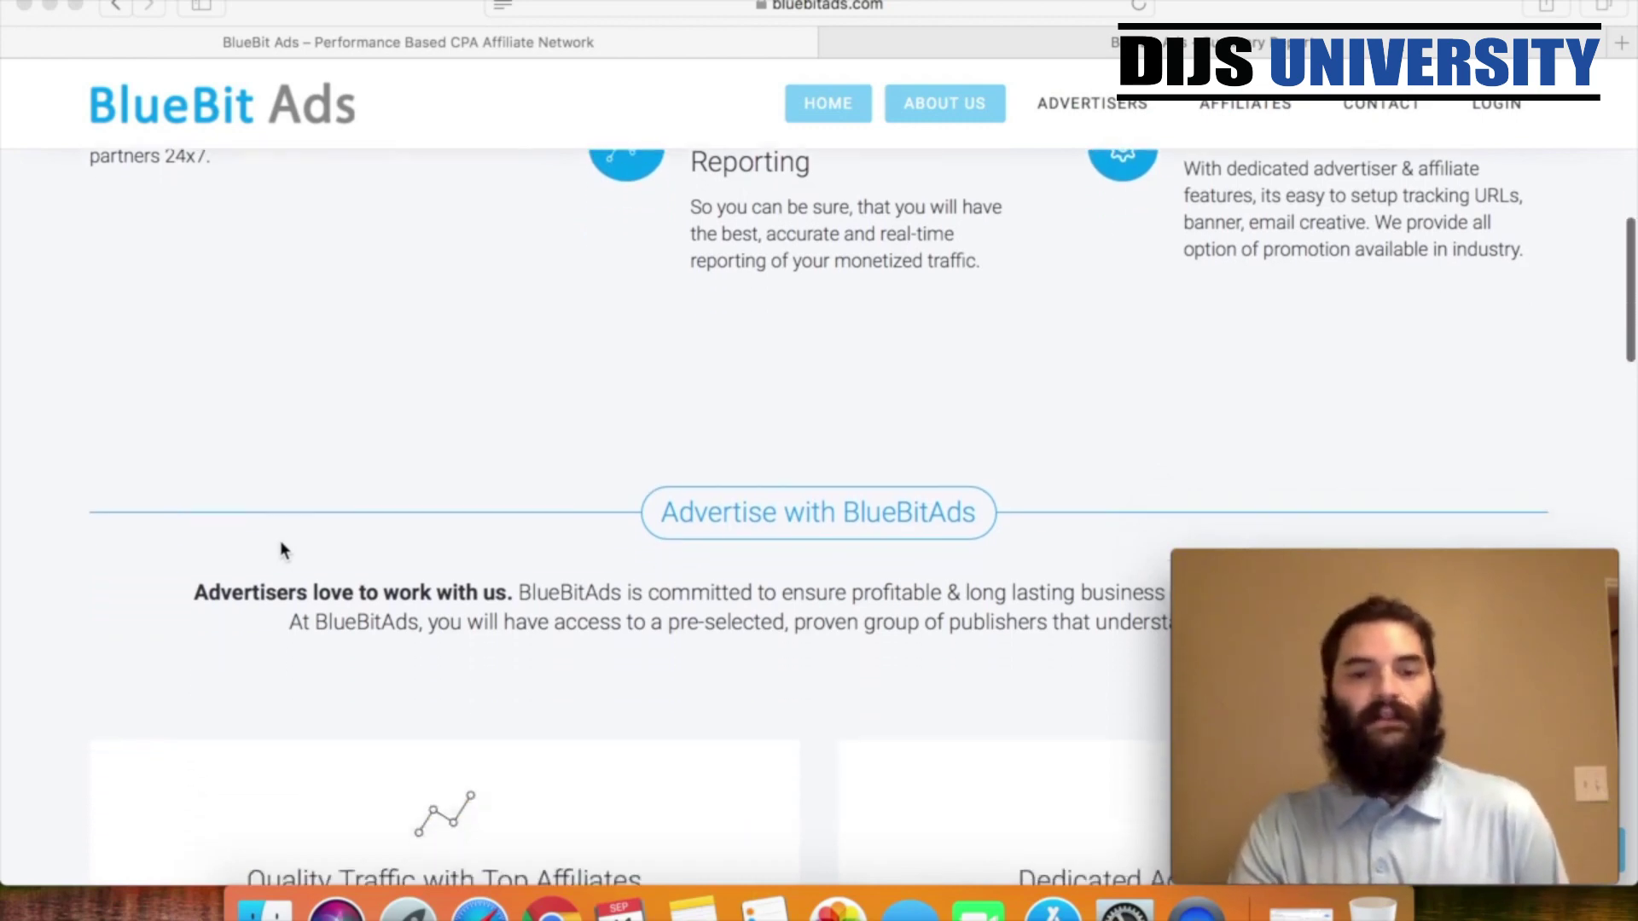
scroll(284, 550, down, 5)
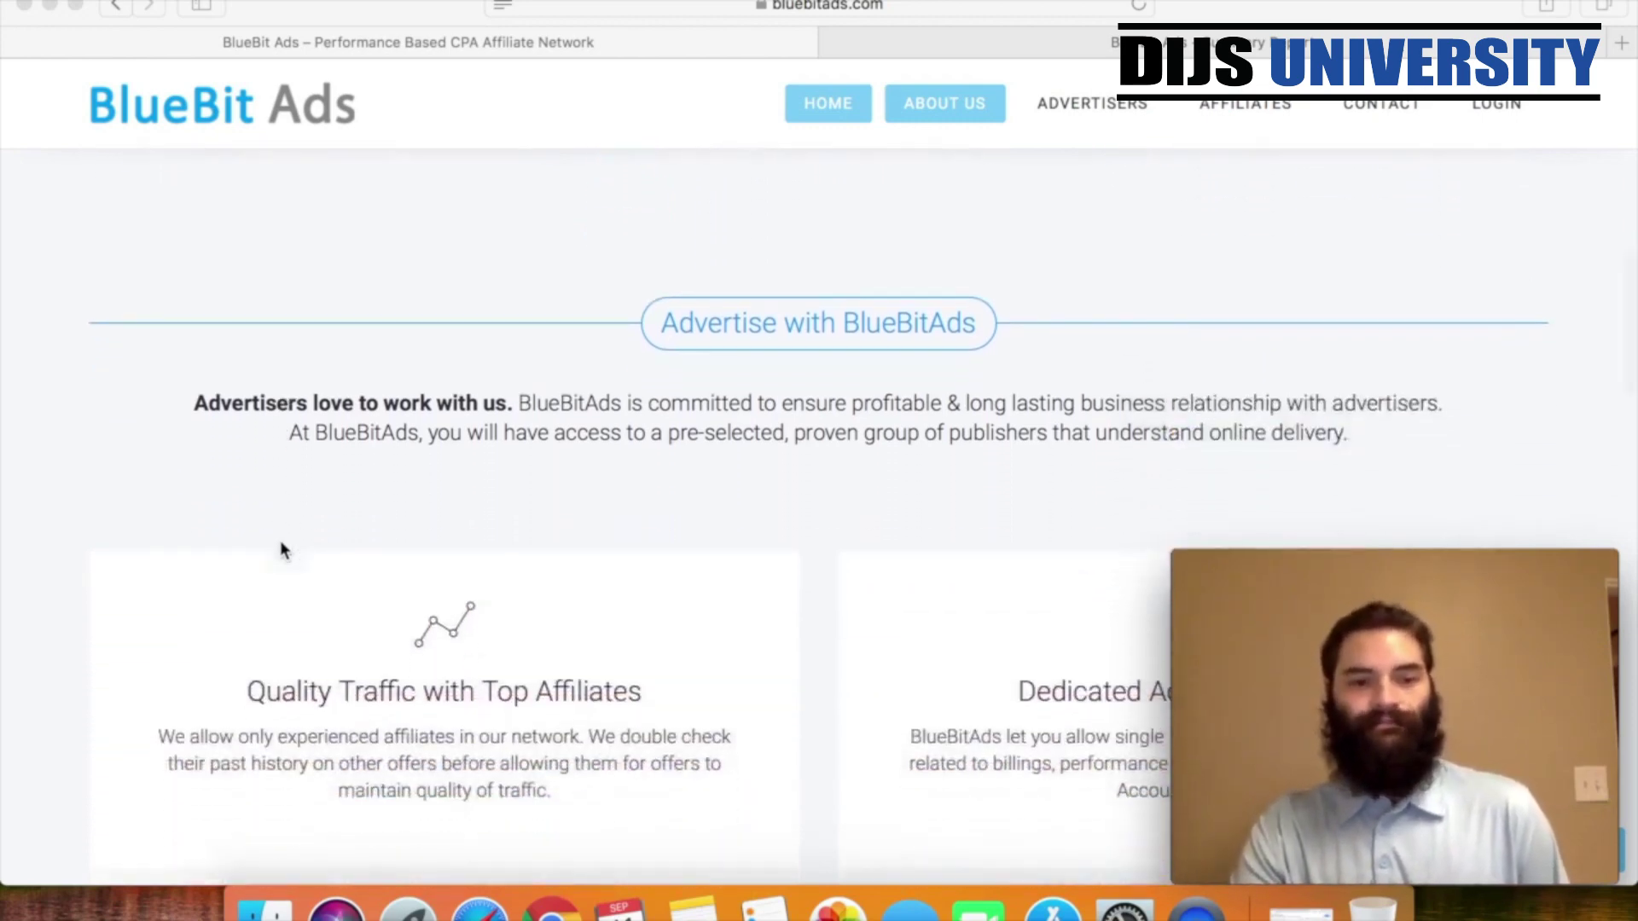
scroll(279, 540, down, 2)
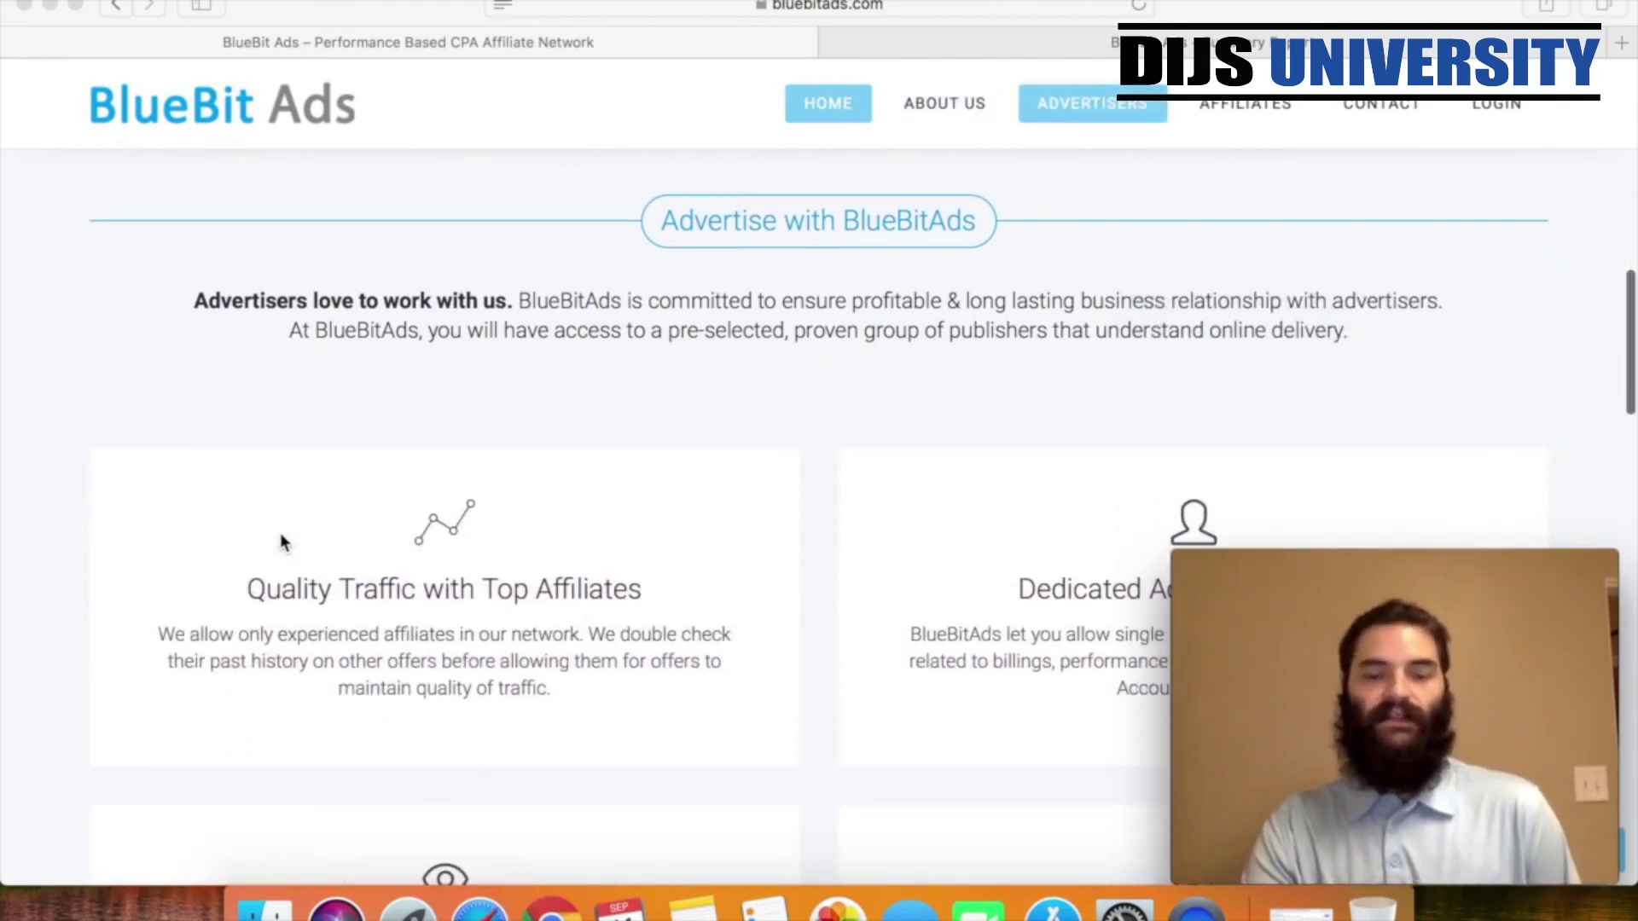
scroll(282, 542, down, 4)
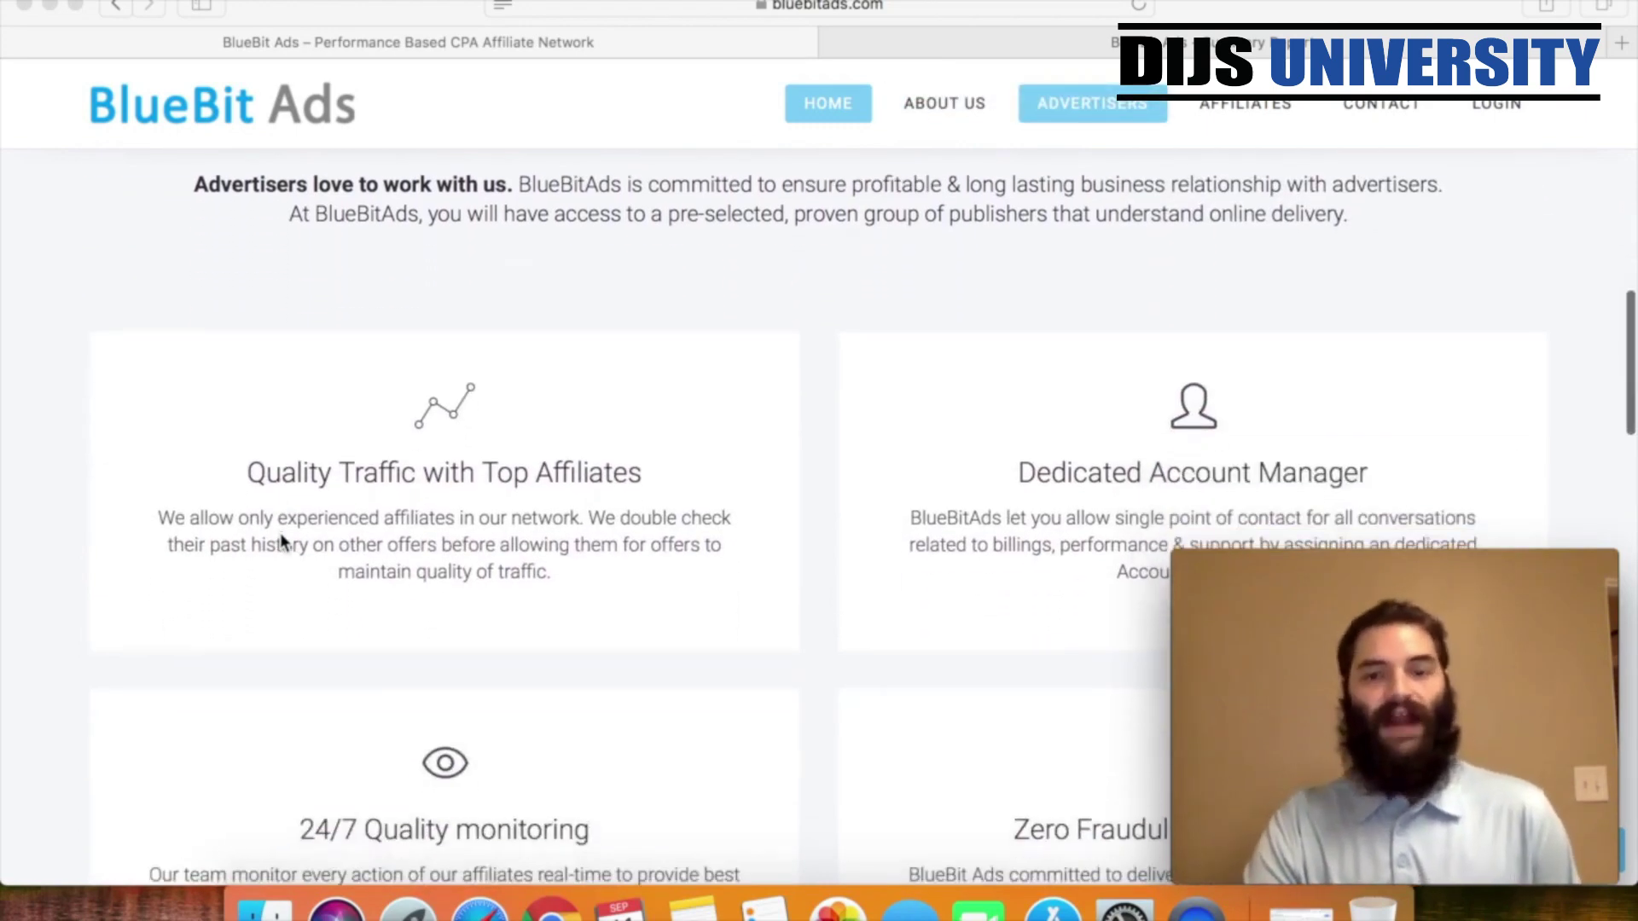
scroll(280, 532, down, 4)
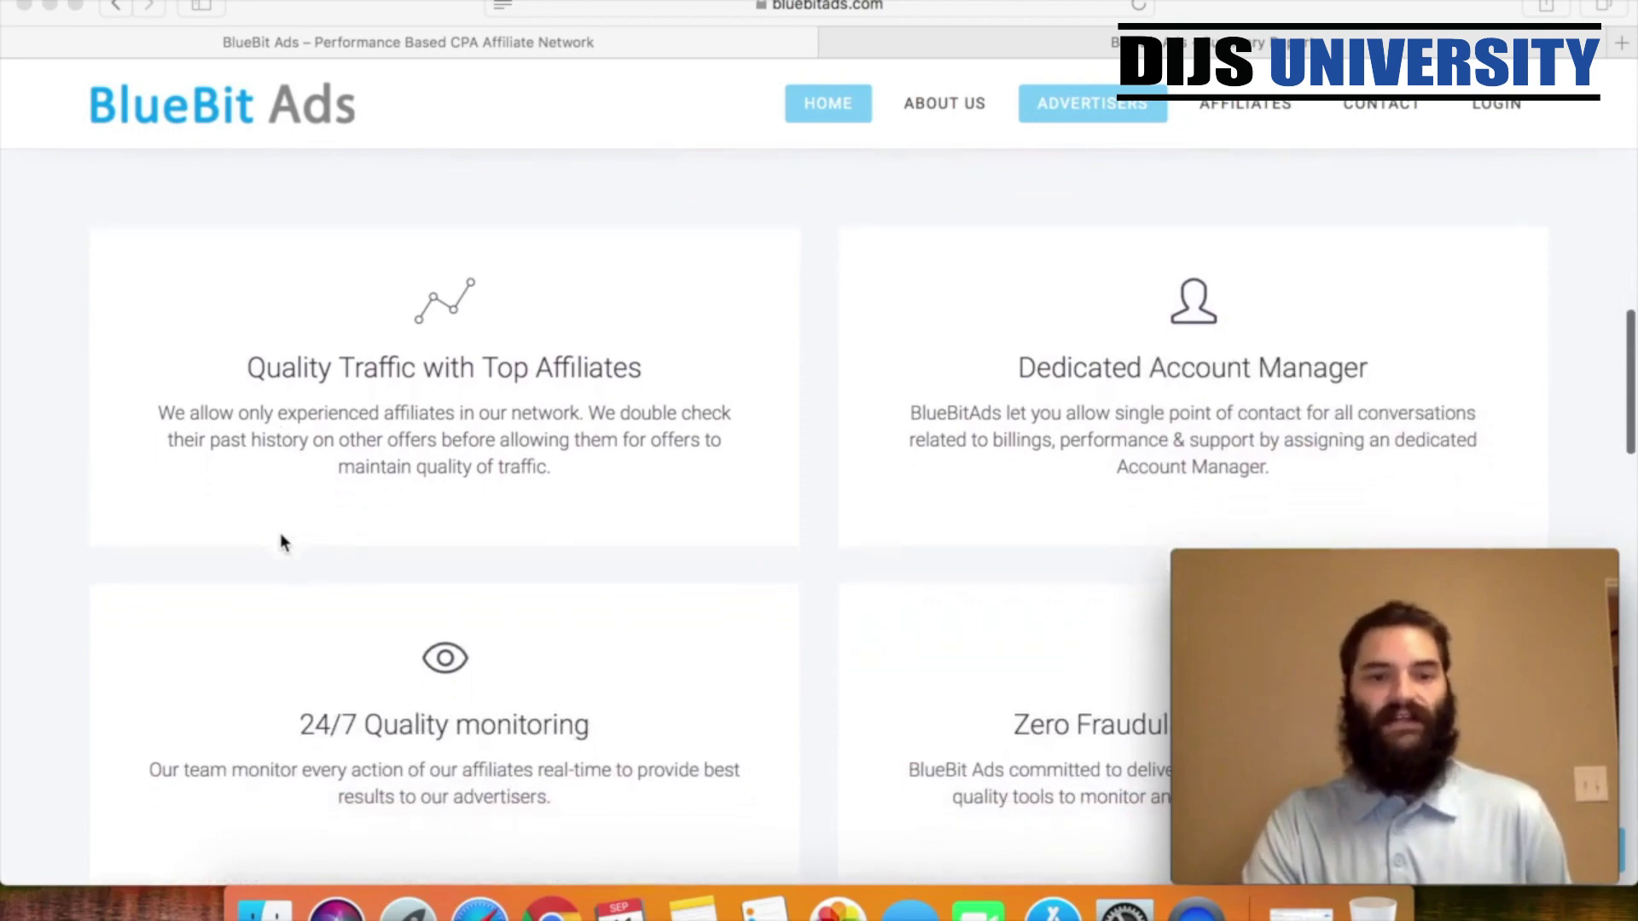
scroll(282, 541, down, 8)
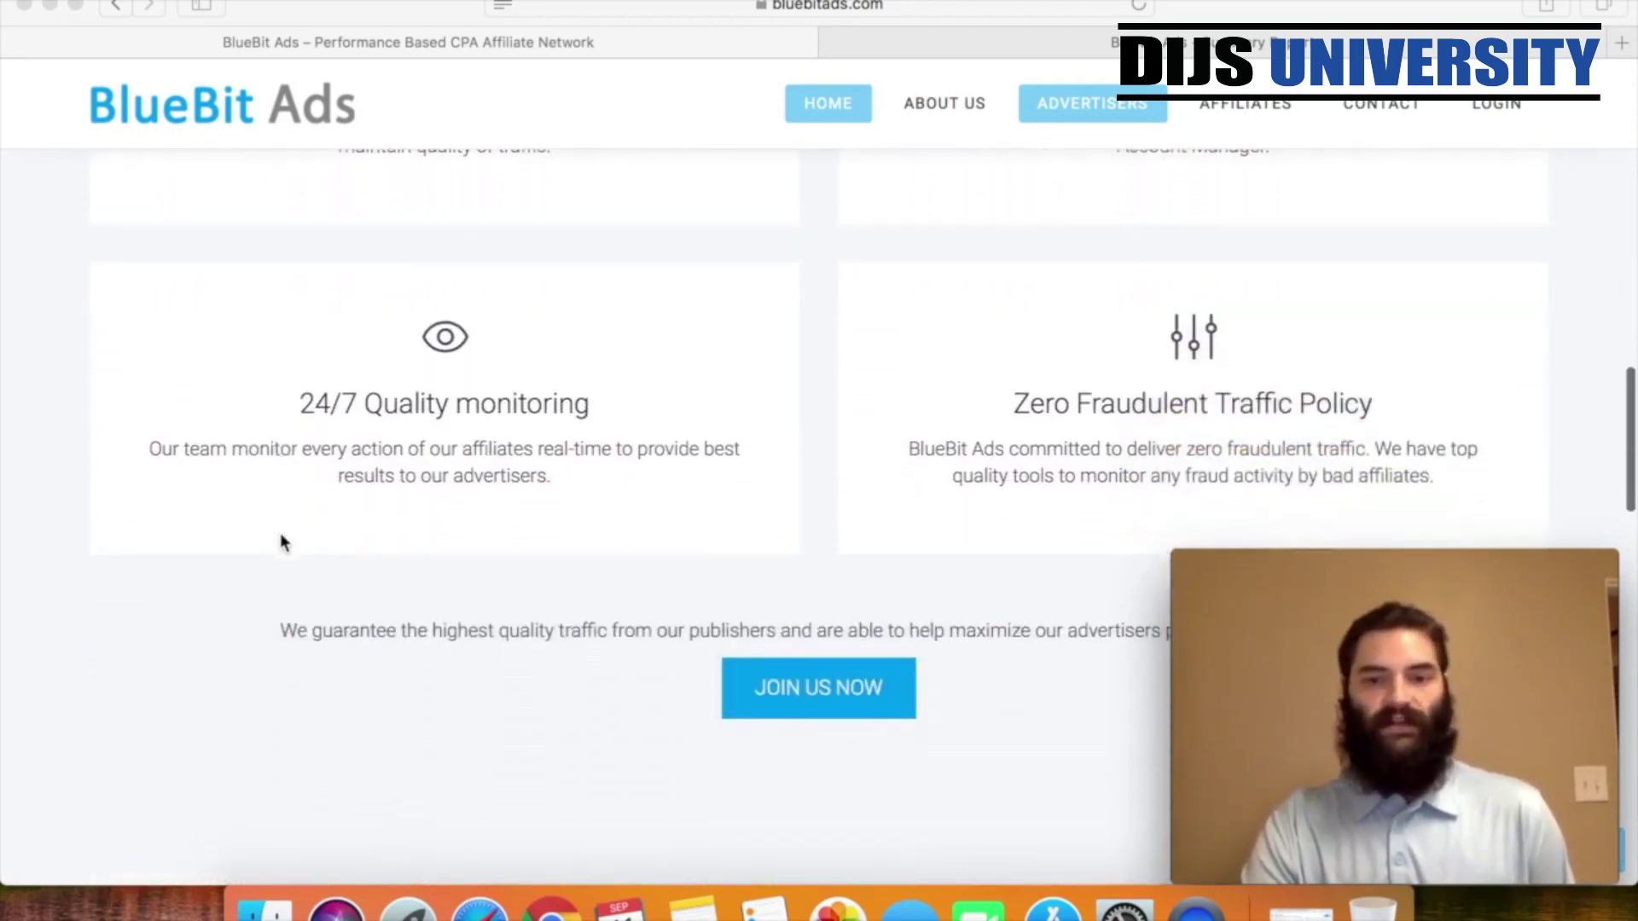
scroll(282, 542, down, 9)
- Examine the Become an Affiliate section for its reporting, support, payout and offer request features
scroll(281, 542, down, 5)
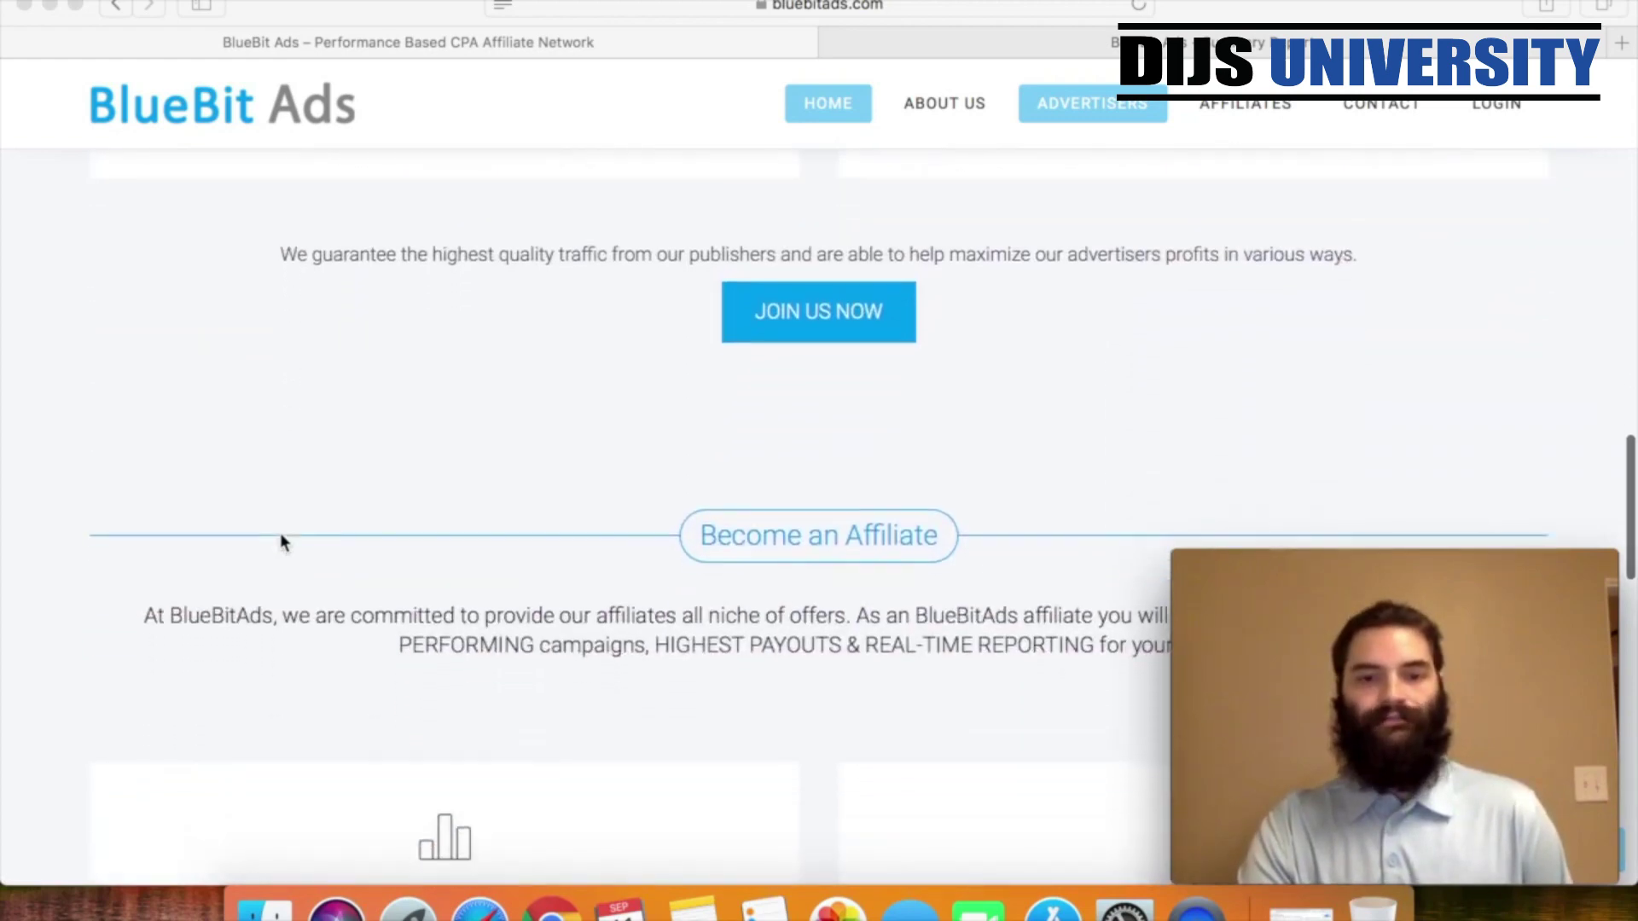
scroll(281, 542, down, 5)
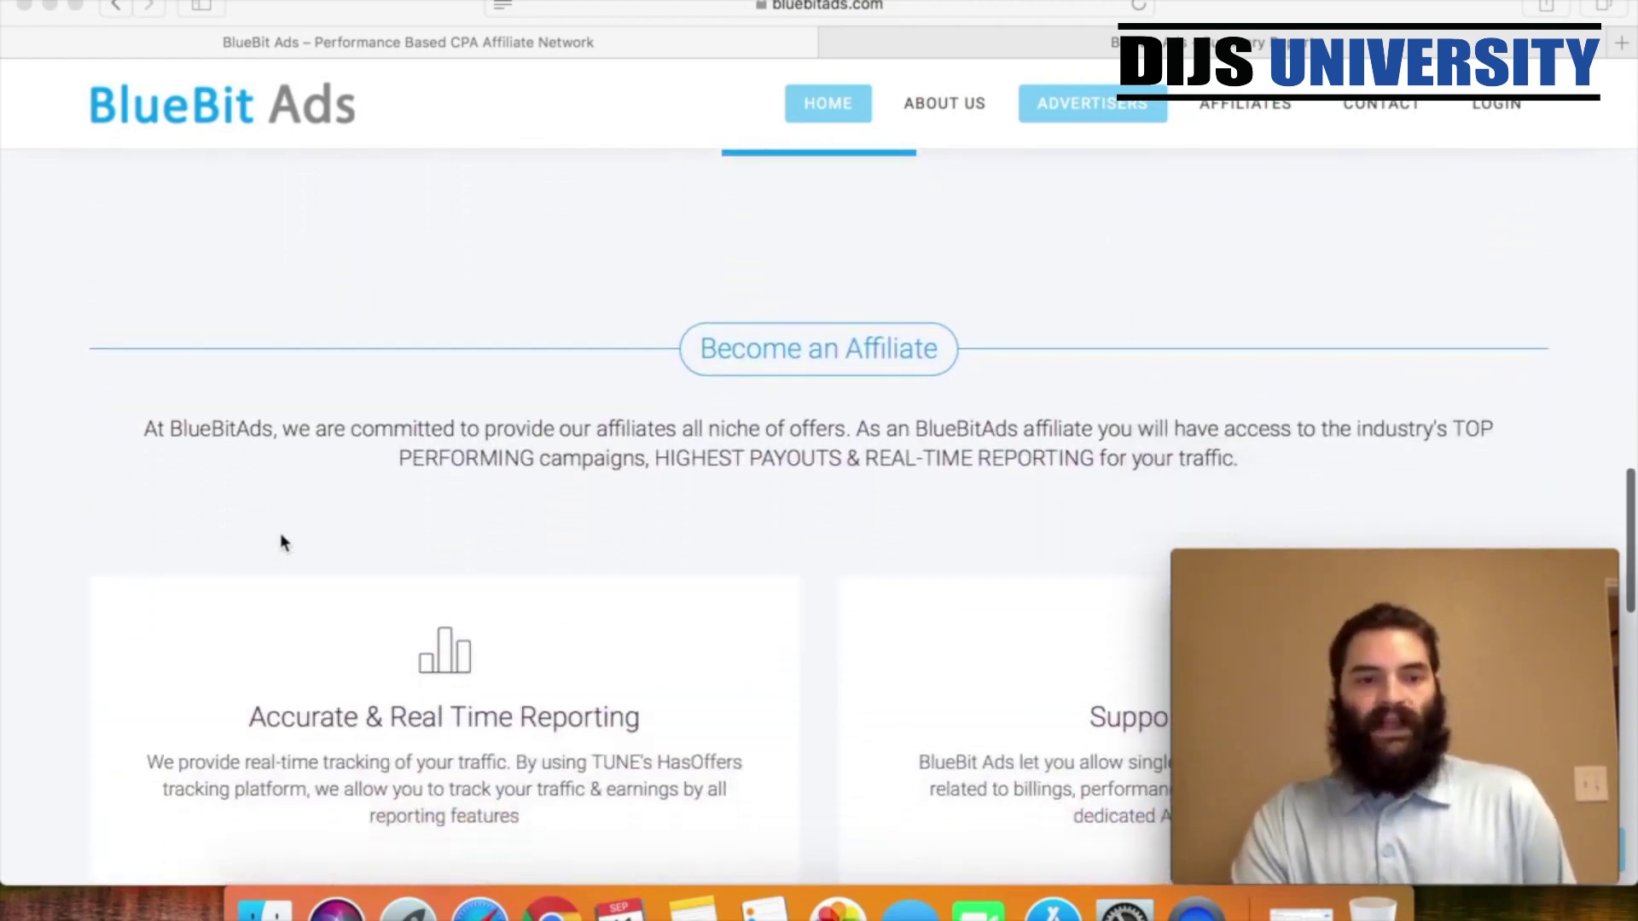
scroll(281, 542, down, 2)
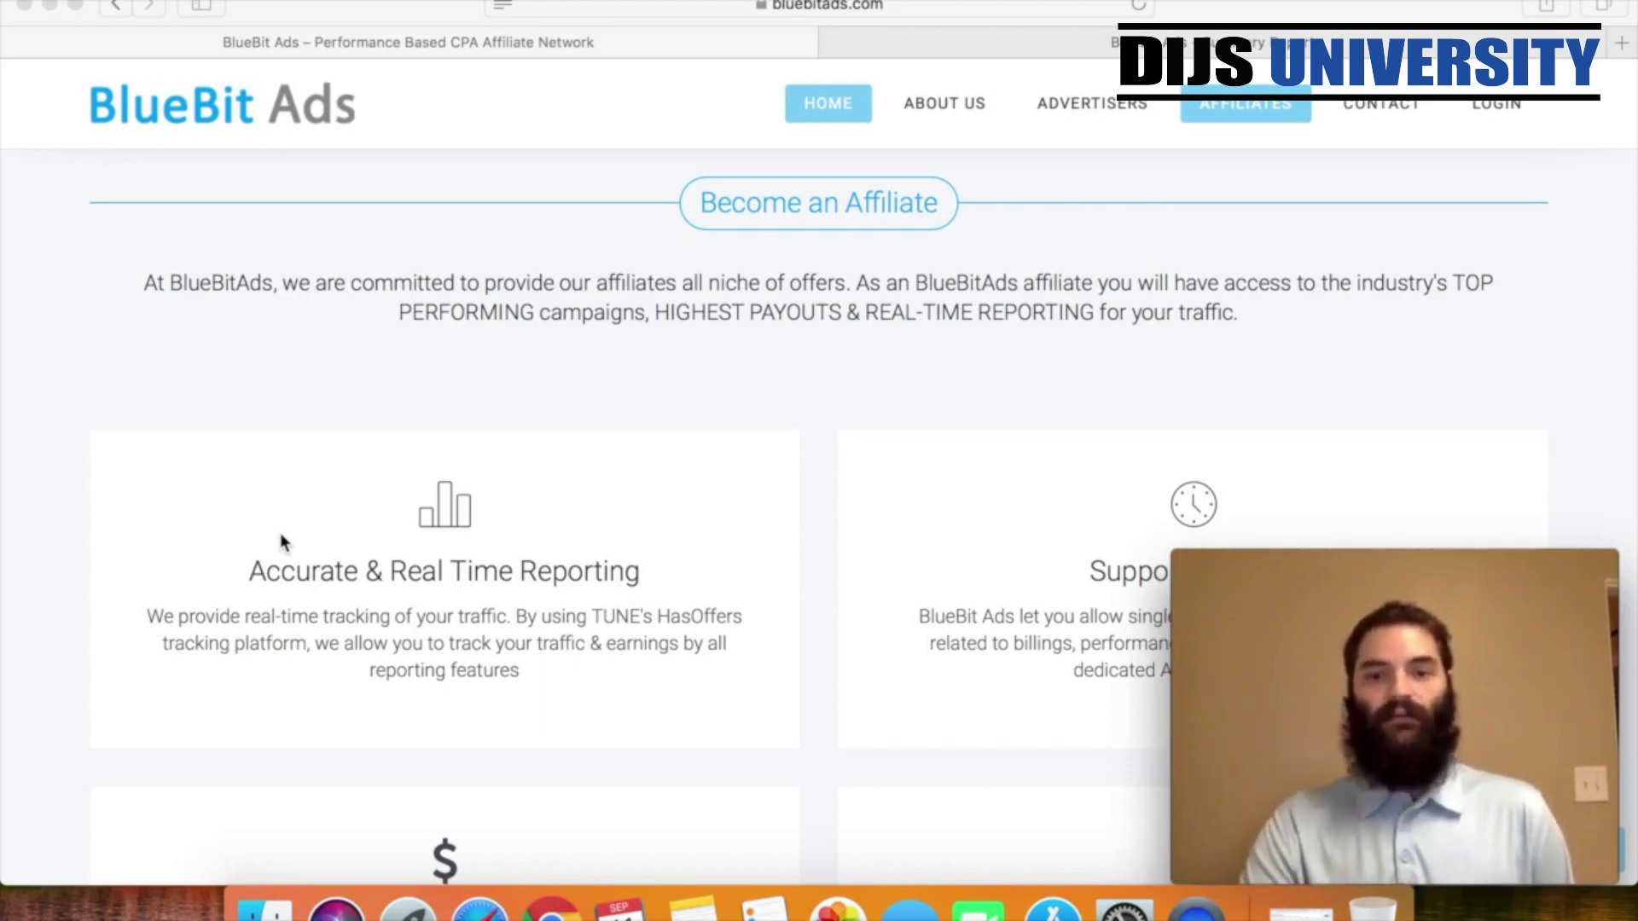
scroll(281, 538, down, 3)
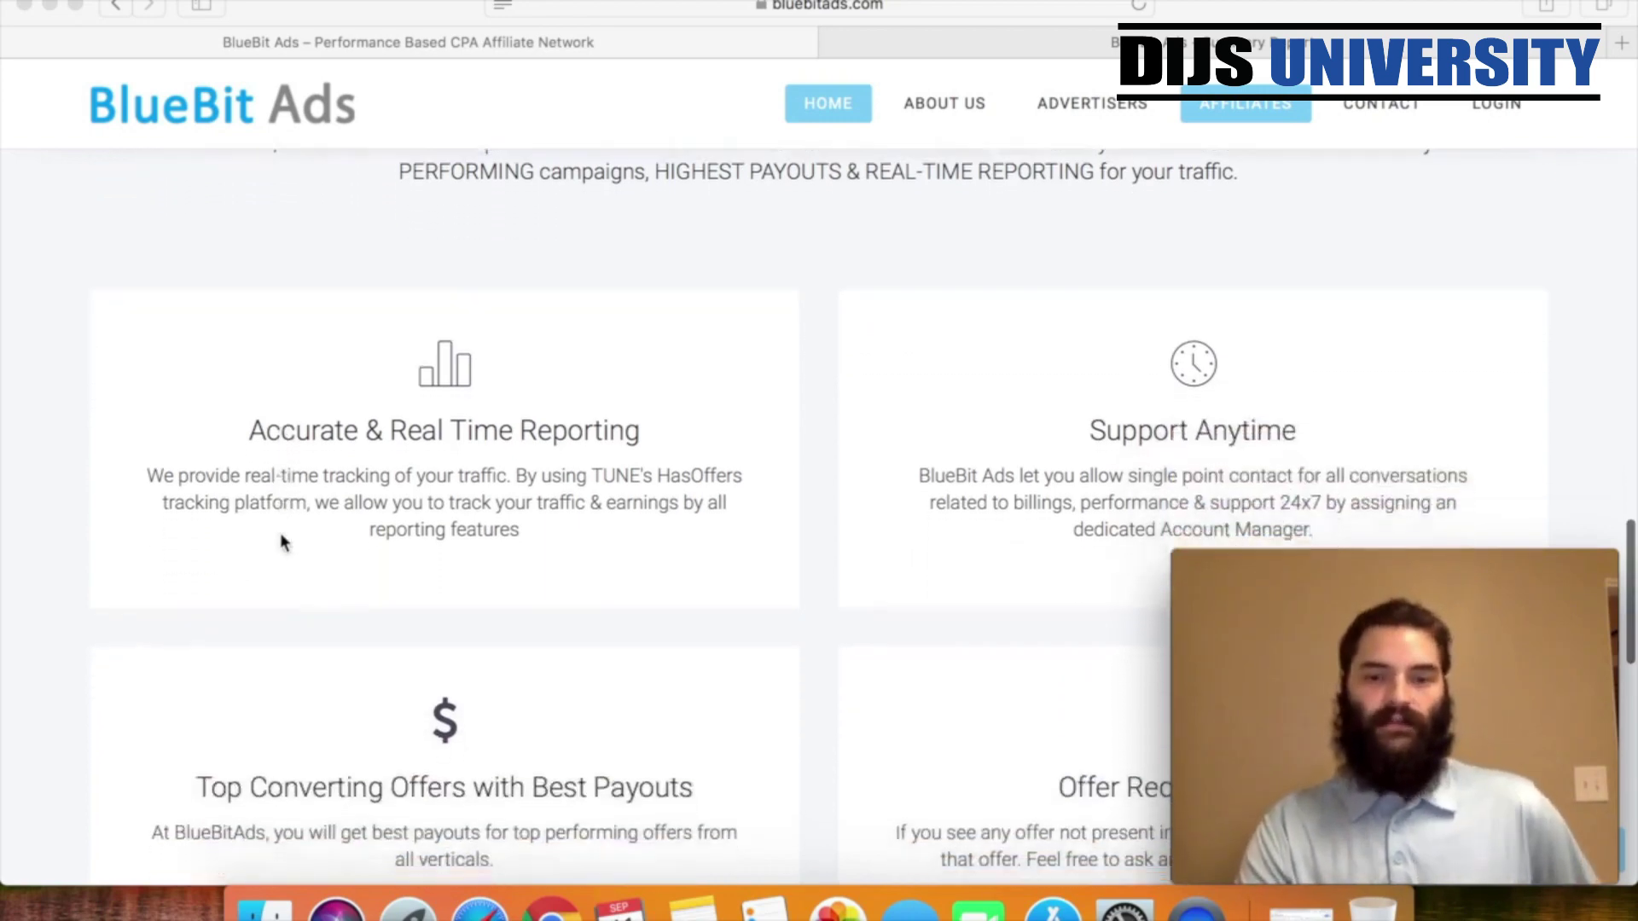
scroll(283, 539, down, 3)
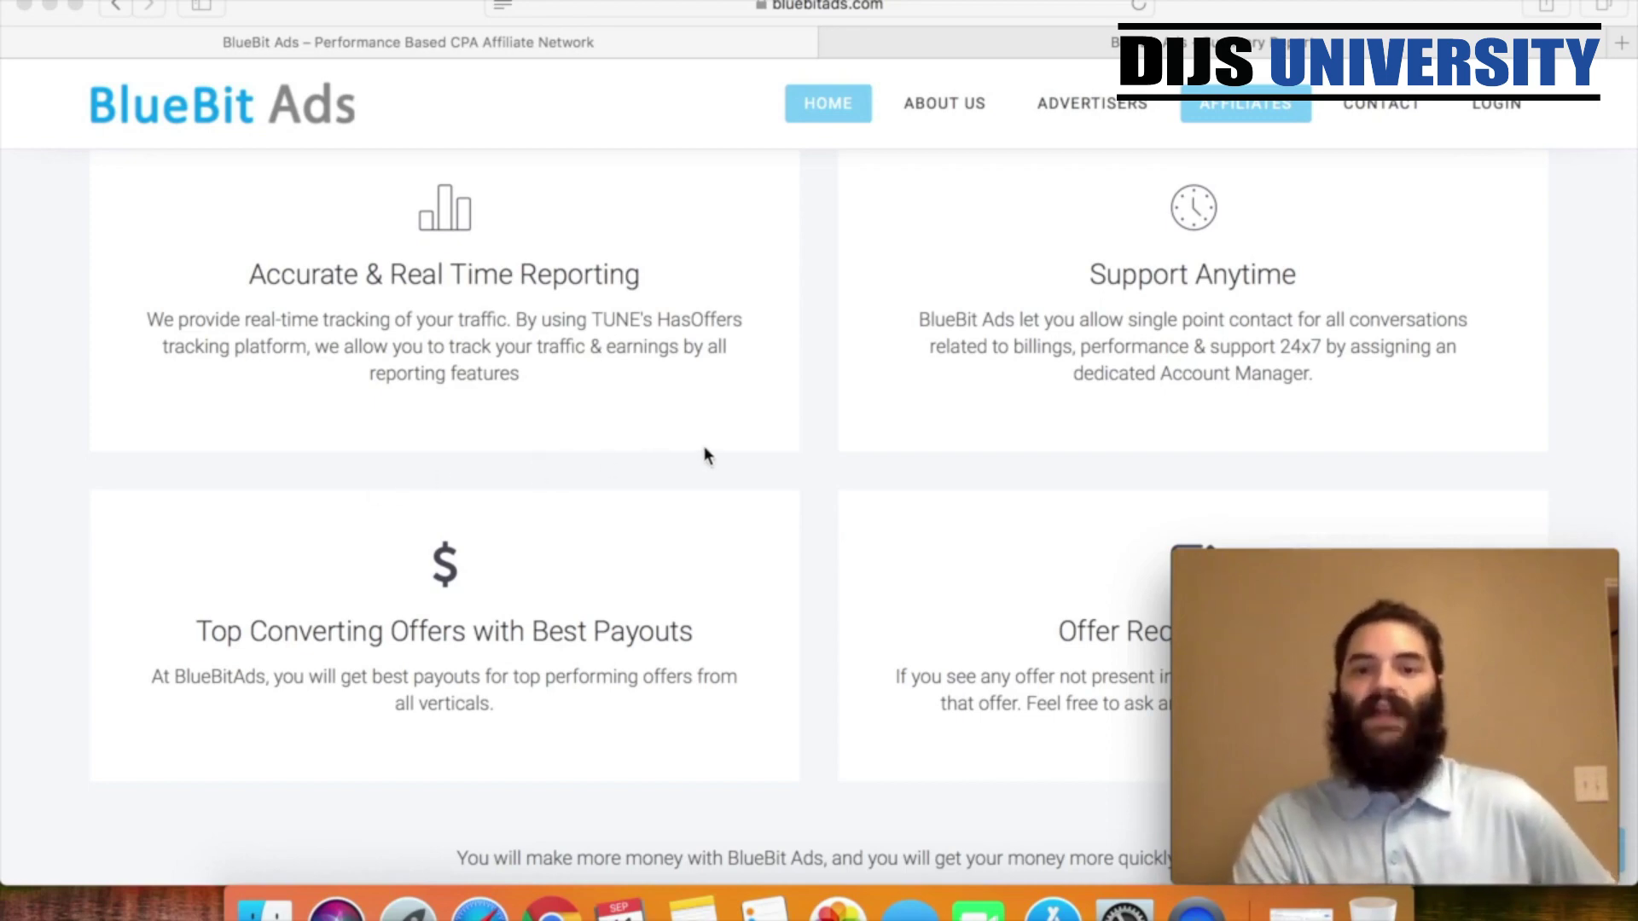
scroll(705, 449, down, 2)
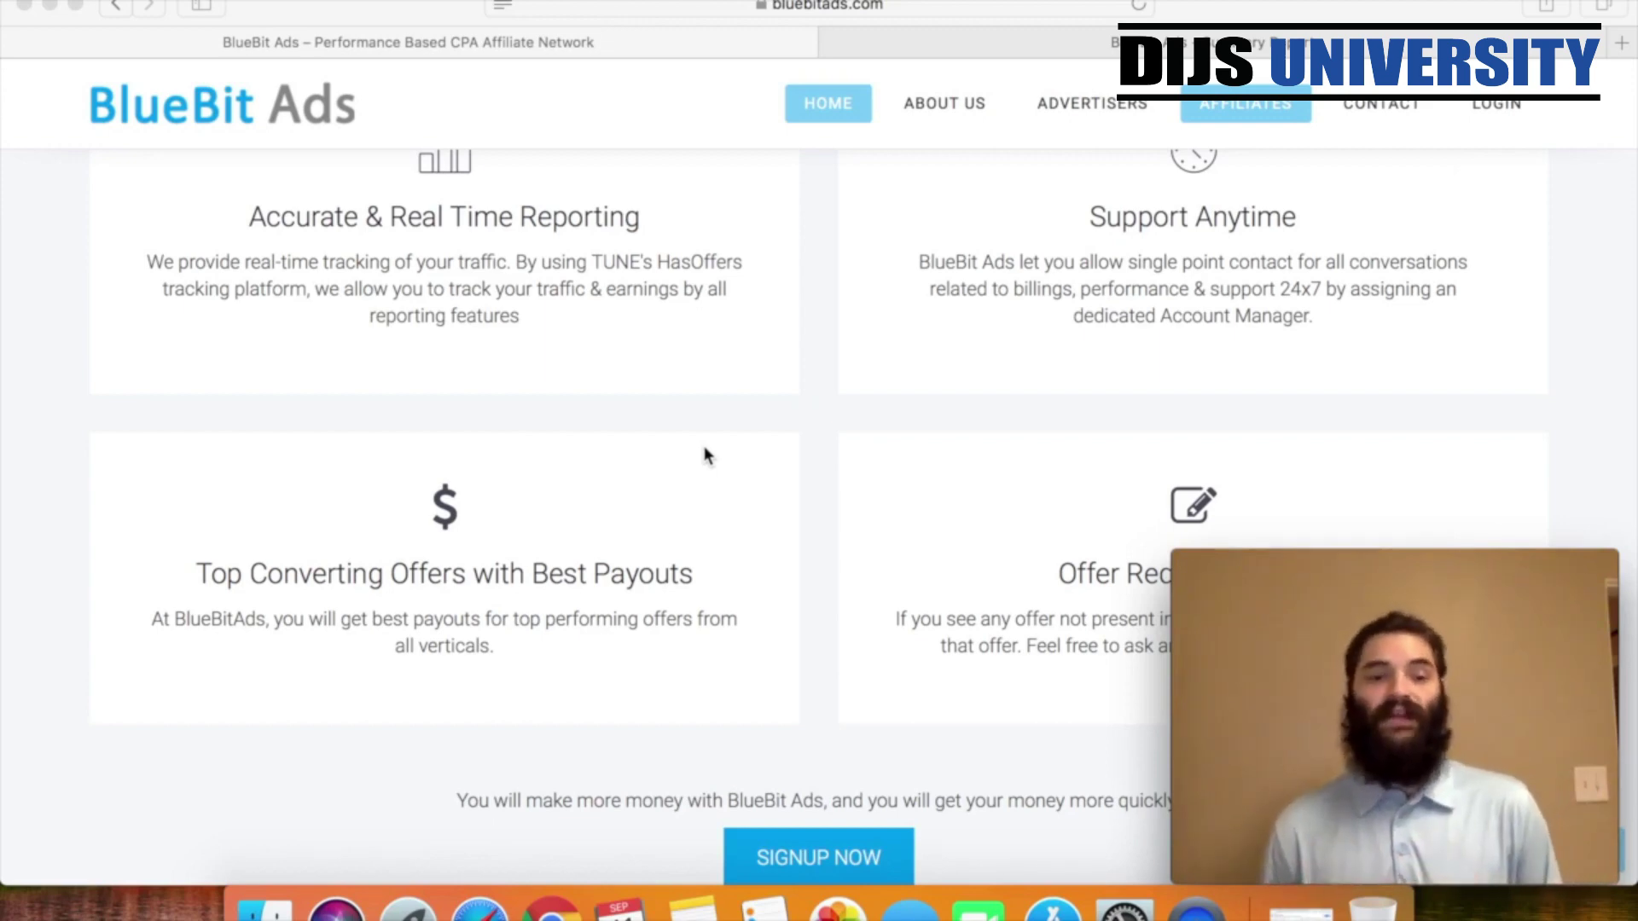
scroll(705, 454, down, 5)
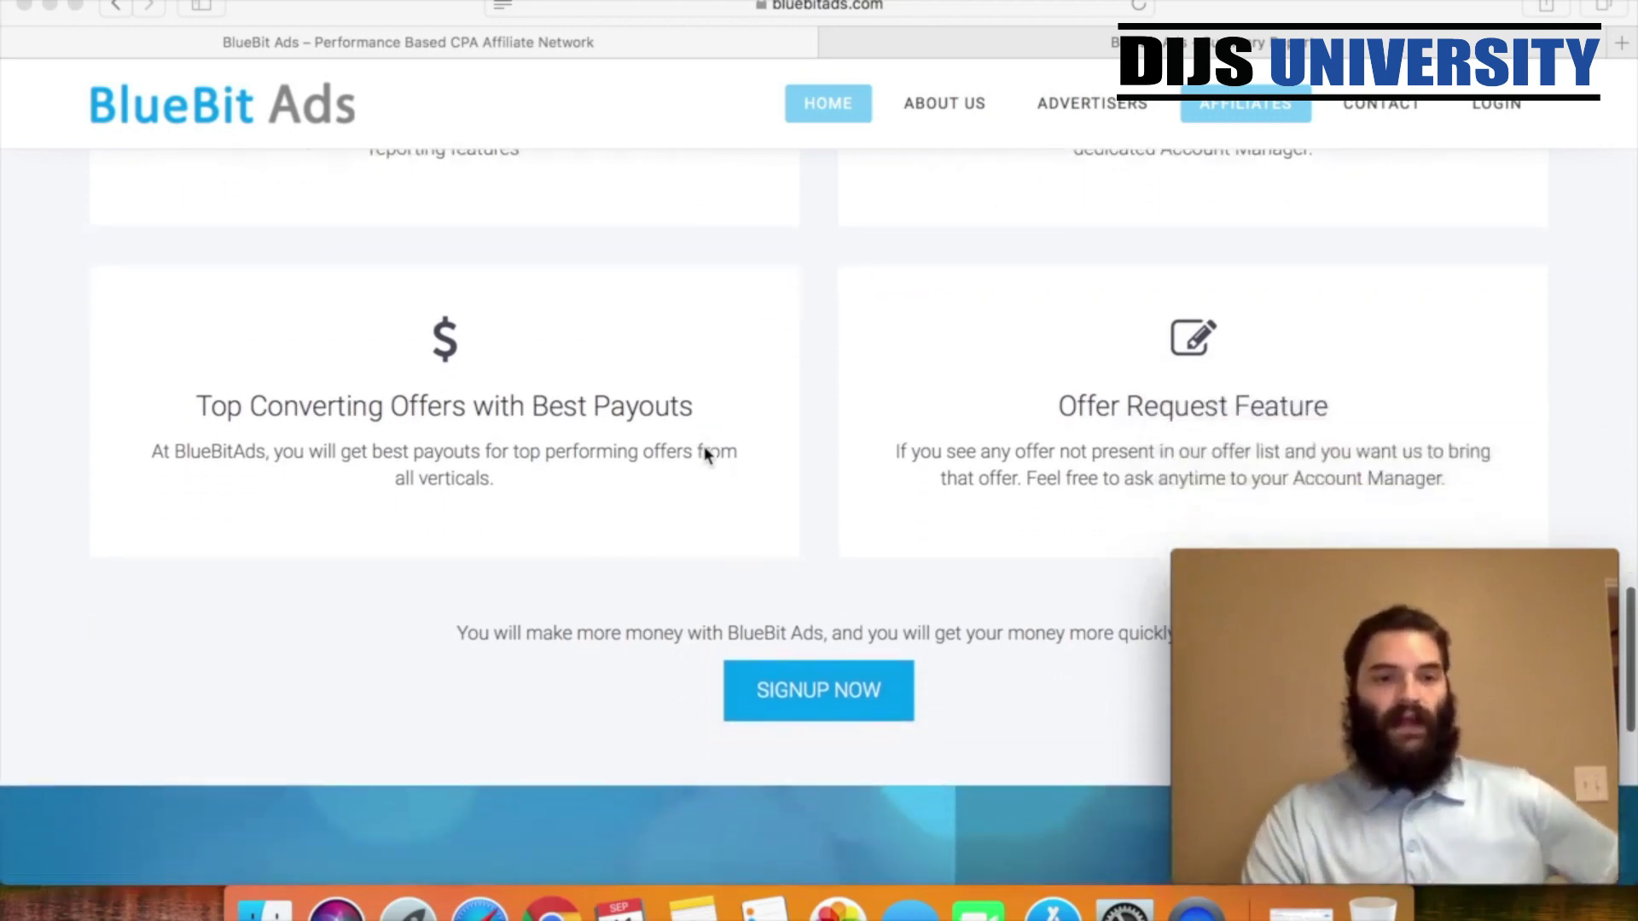
scroll(705, 454, down, 1)
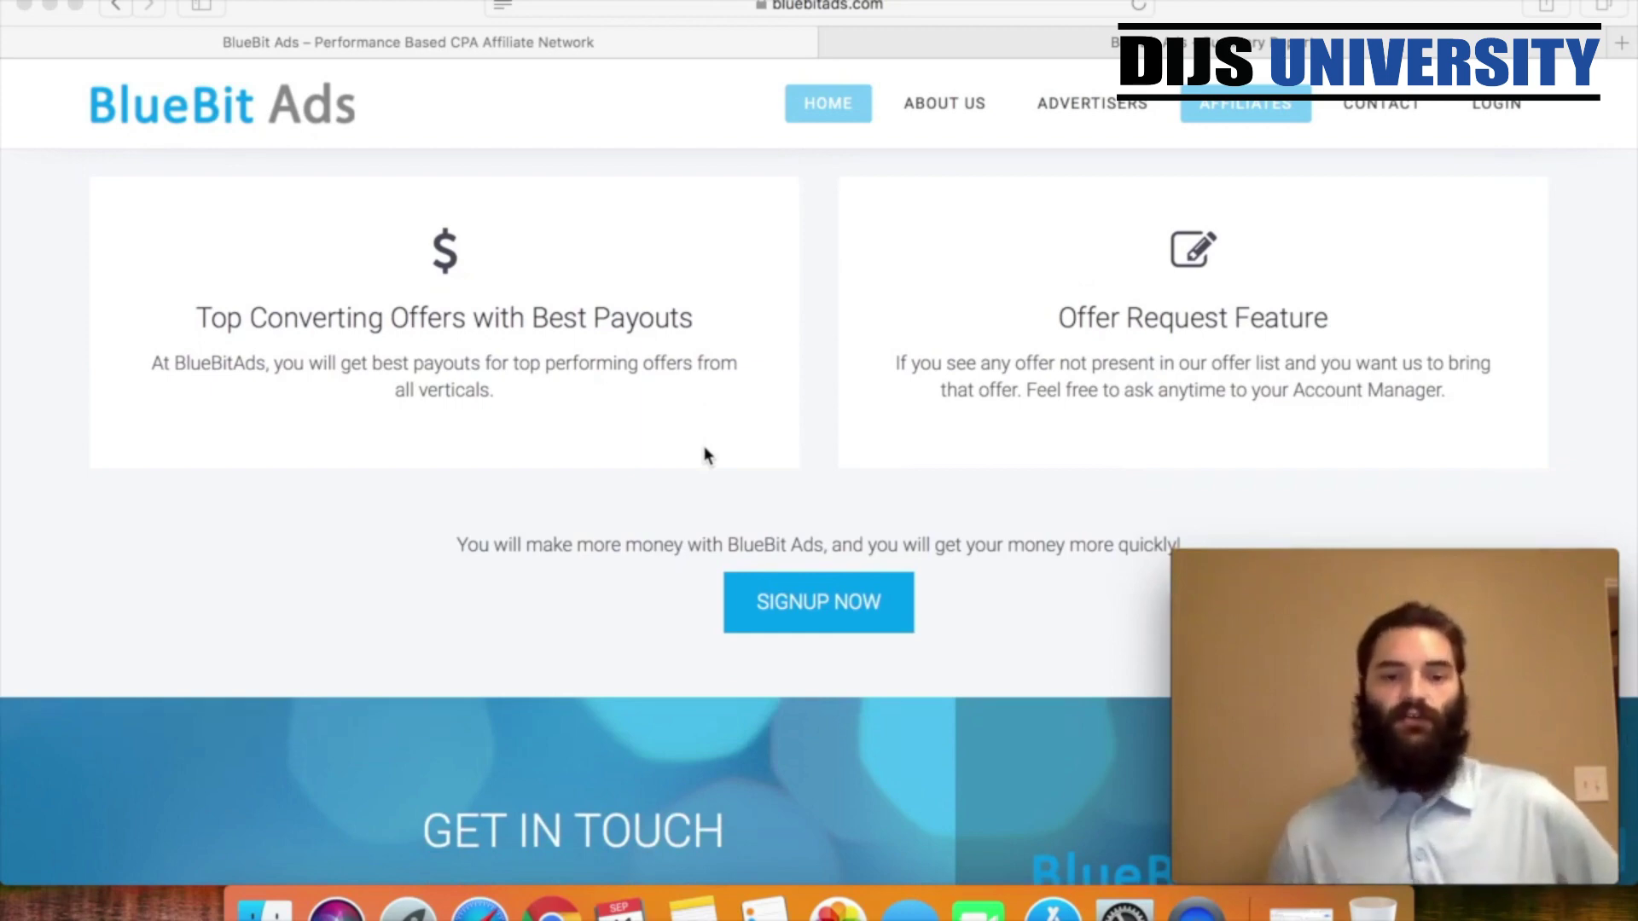
scroll(704, 455, down, 1)
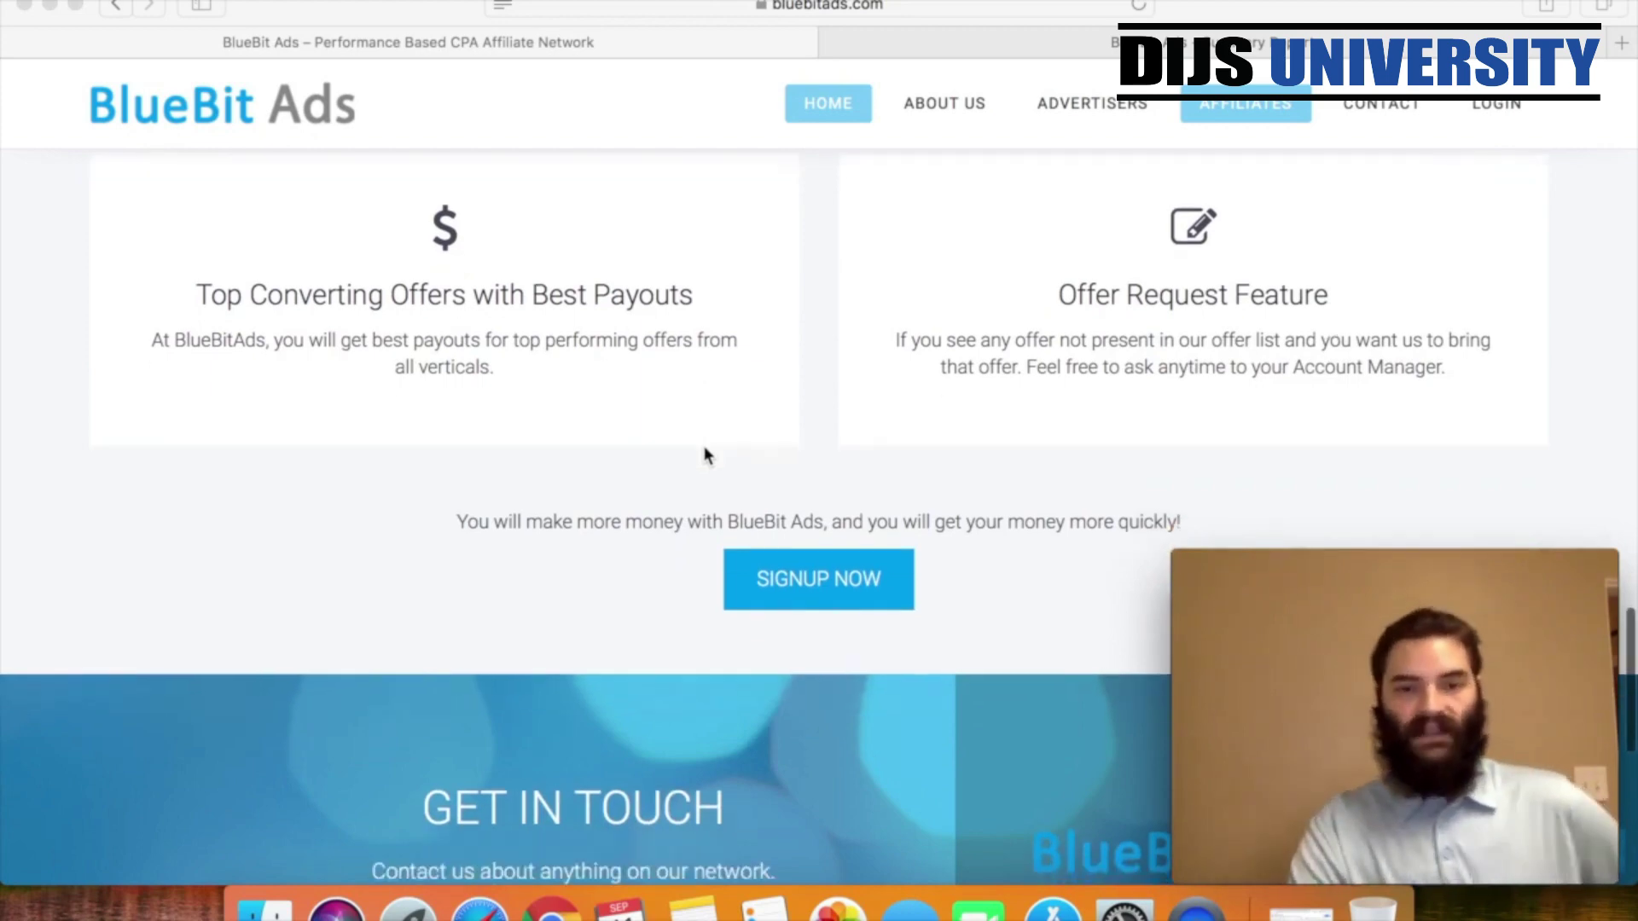
scroll(704, 454, down, 1)
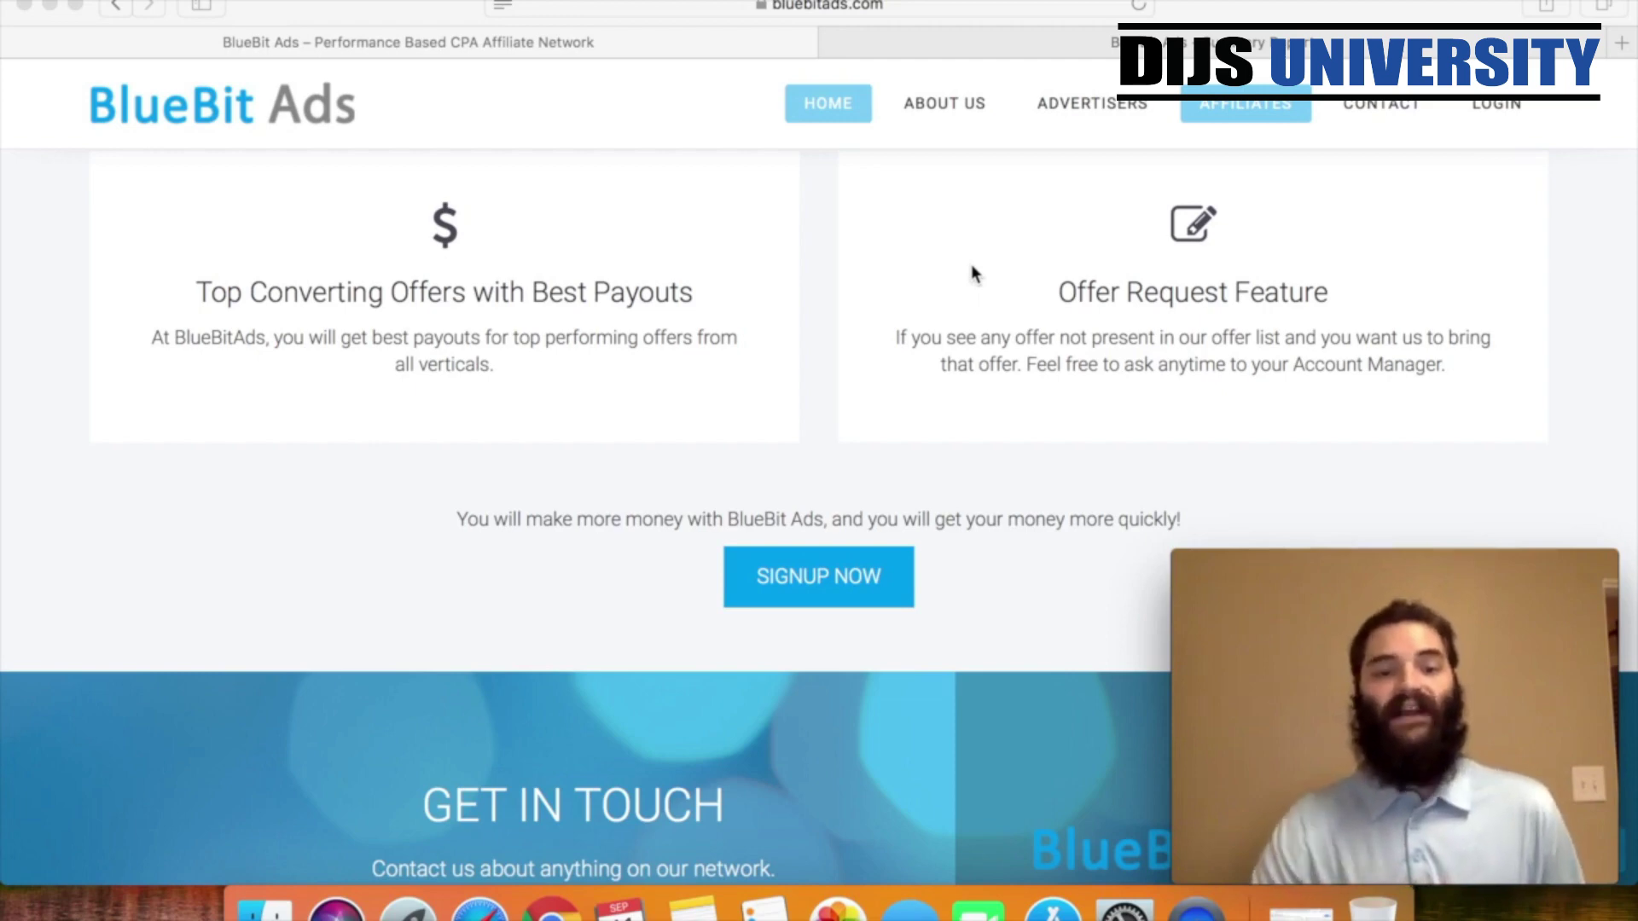
- Review the Get in Touch form and contact details at the page's end, rechecking the Become an Affiliate section
scroll(973, 268, down, 5)
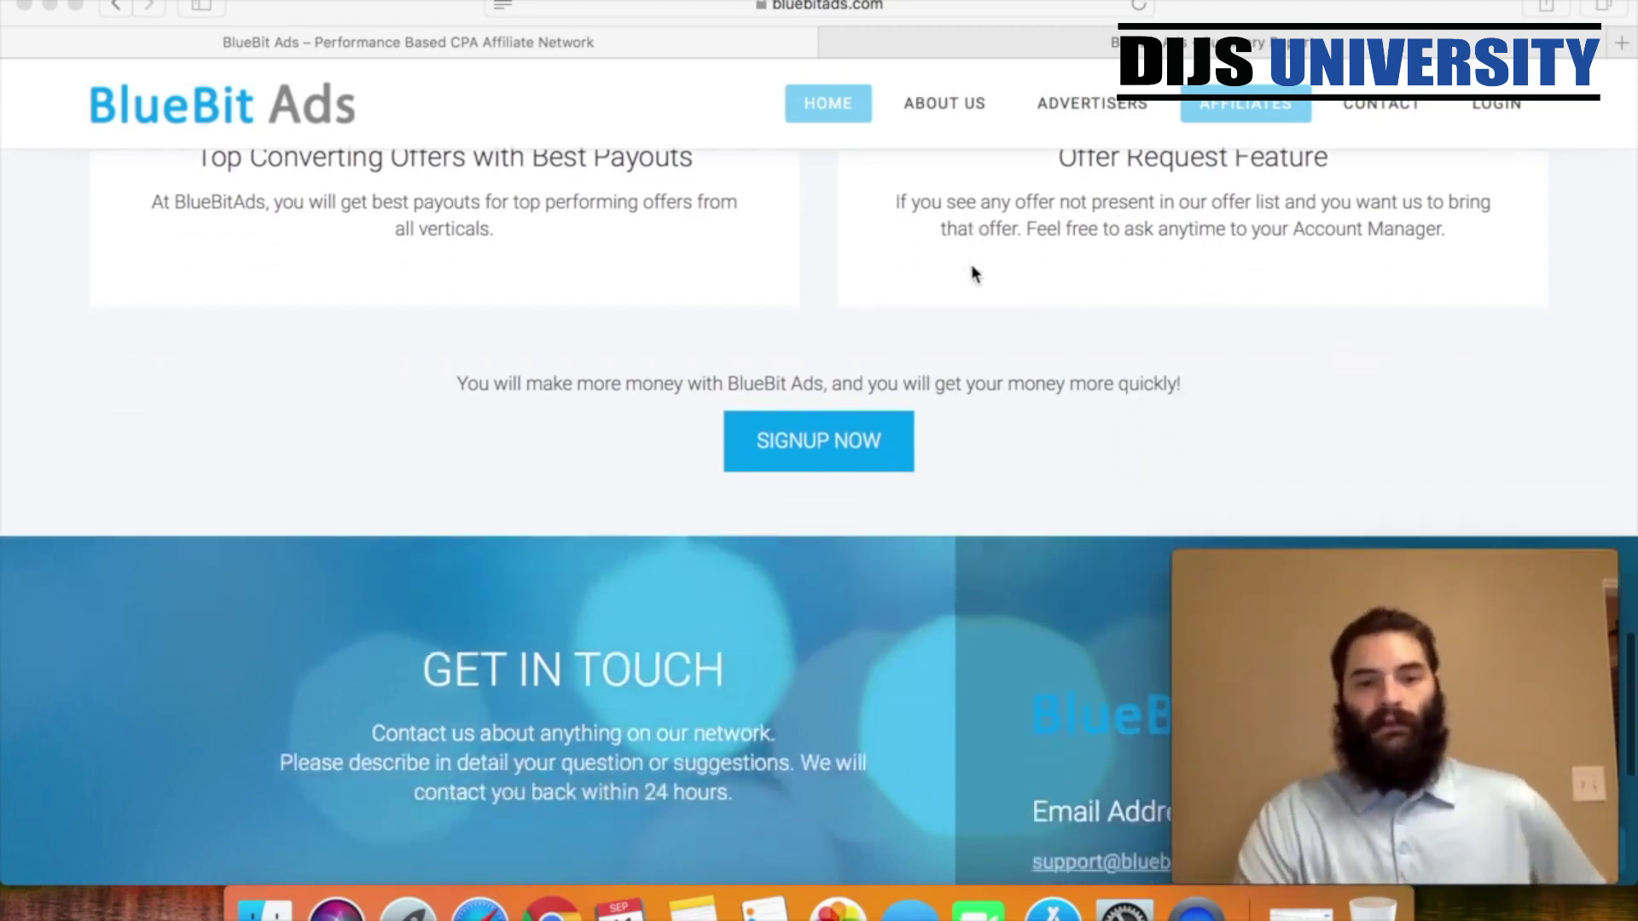
scroll(971, 264, down, 5)
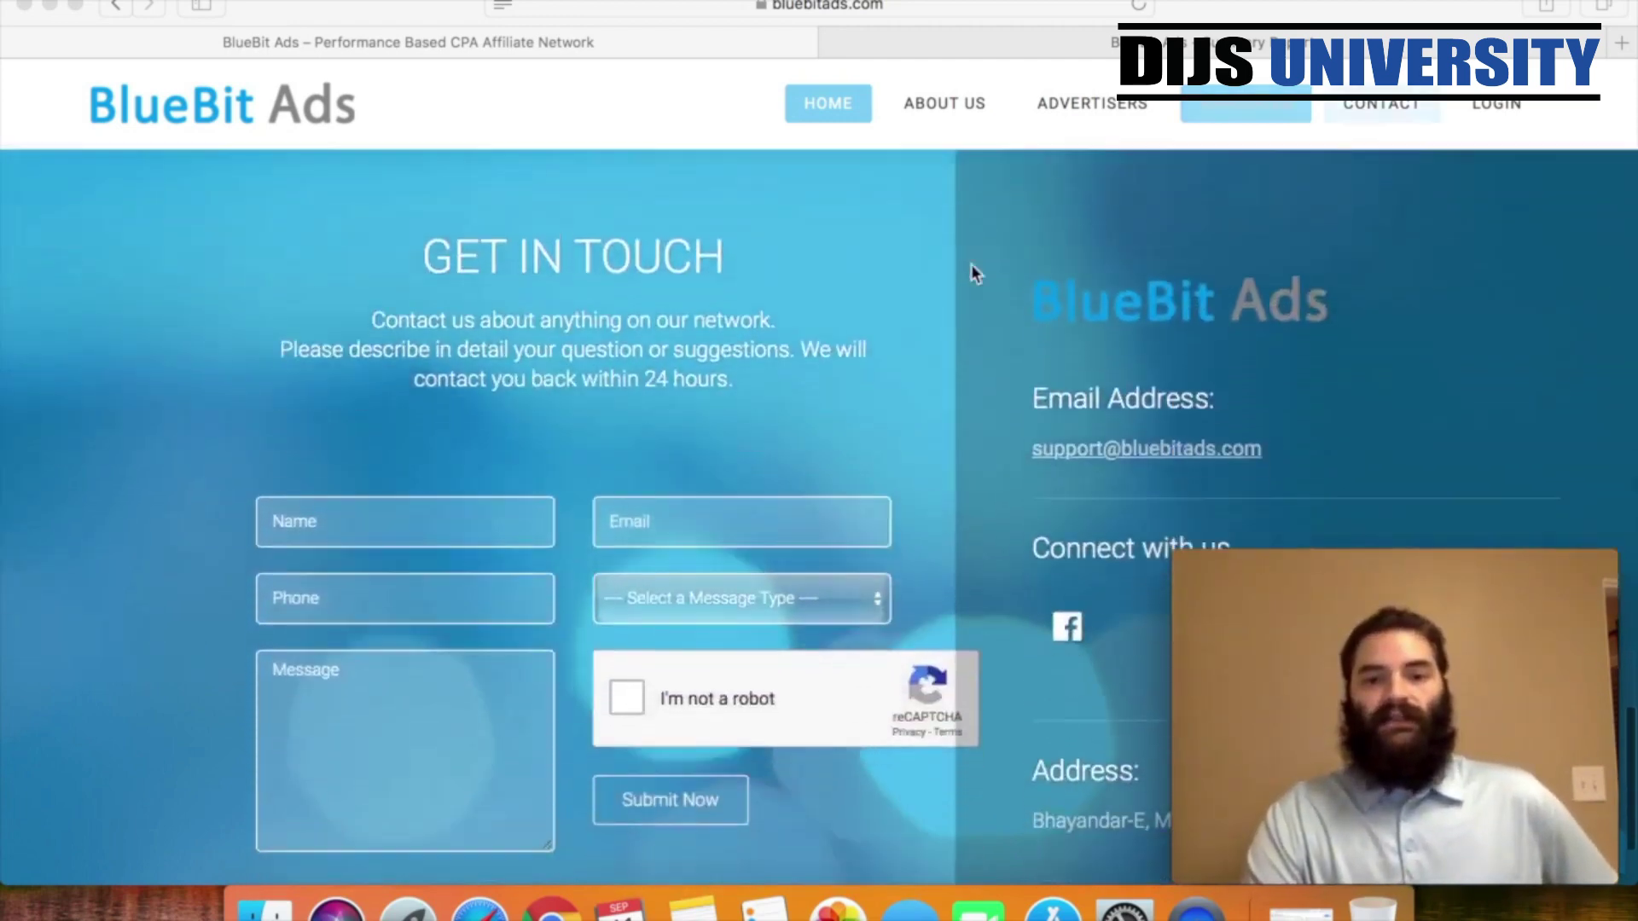
scroll(971, 264, down, 3)
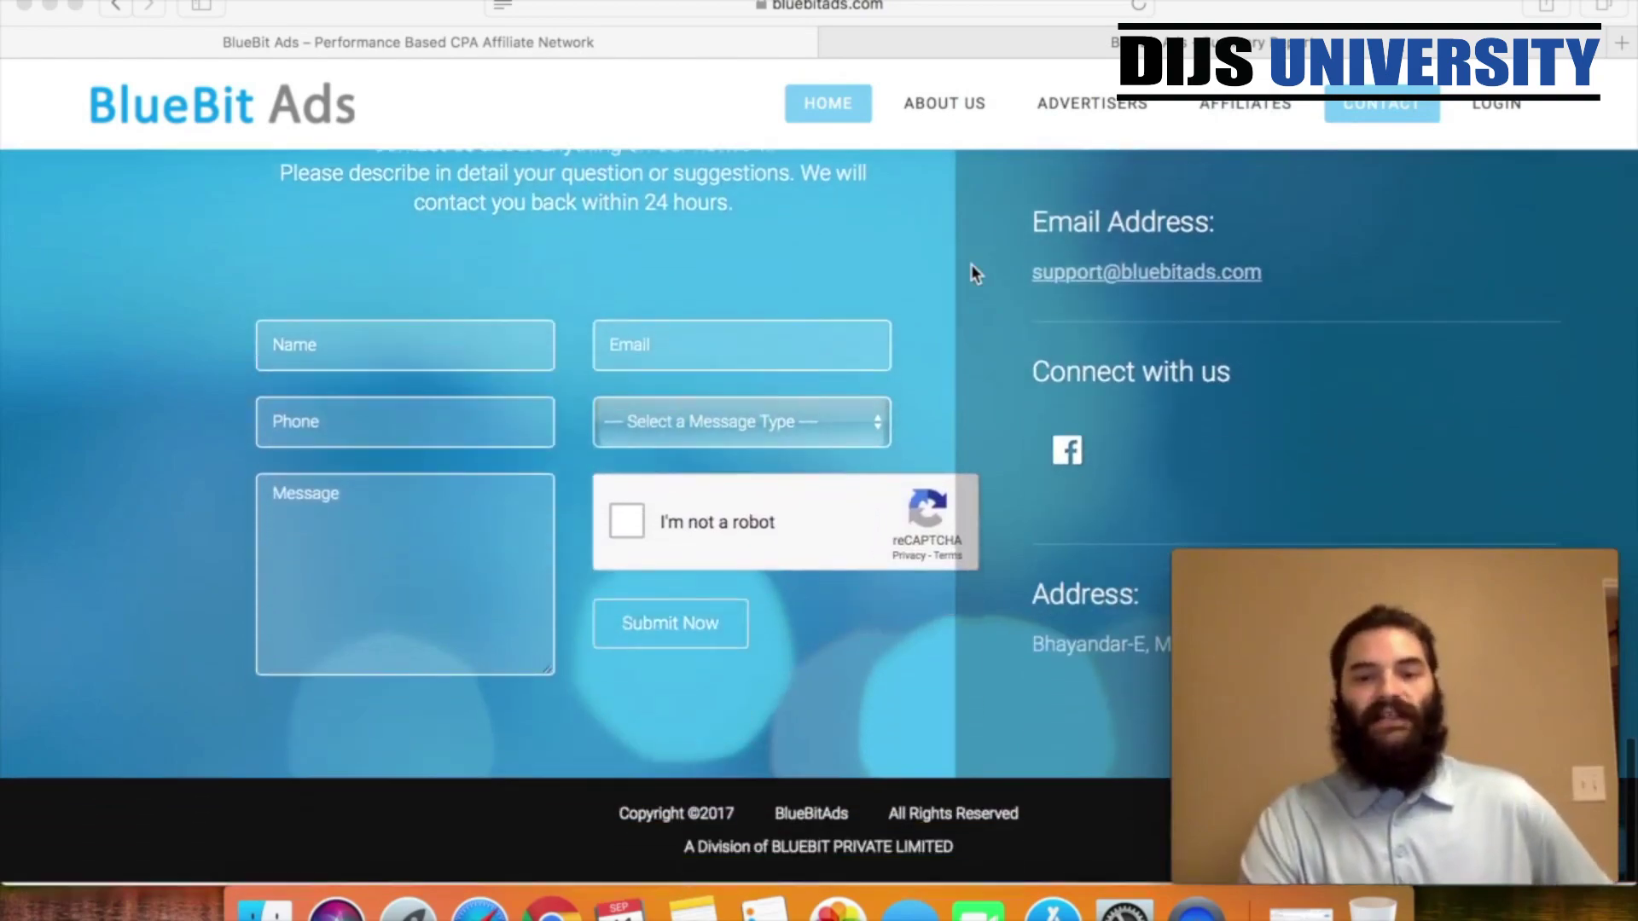
scroll(971, 264, up, 2)
scroll(971, 265, down, 2)
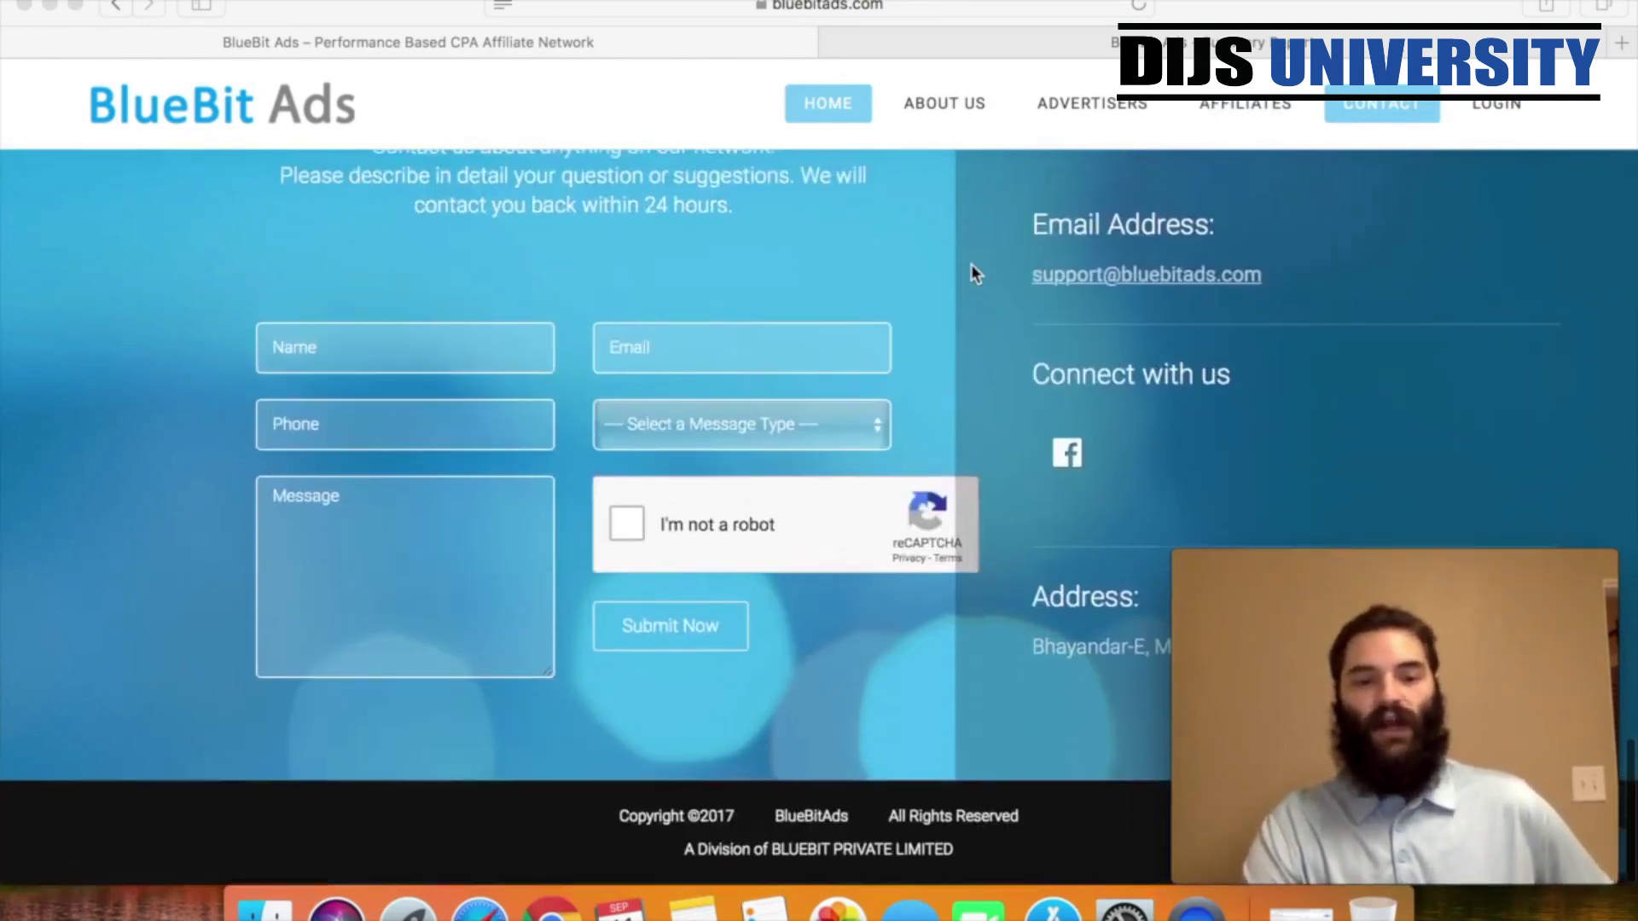
scroll(971, 265, up, 8)
scroll(975, 273, up, 12)
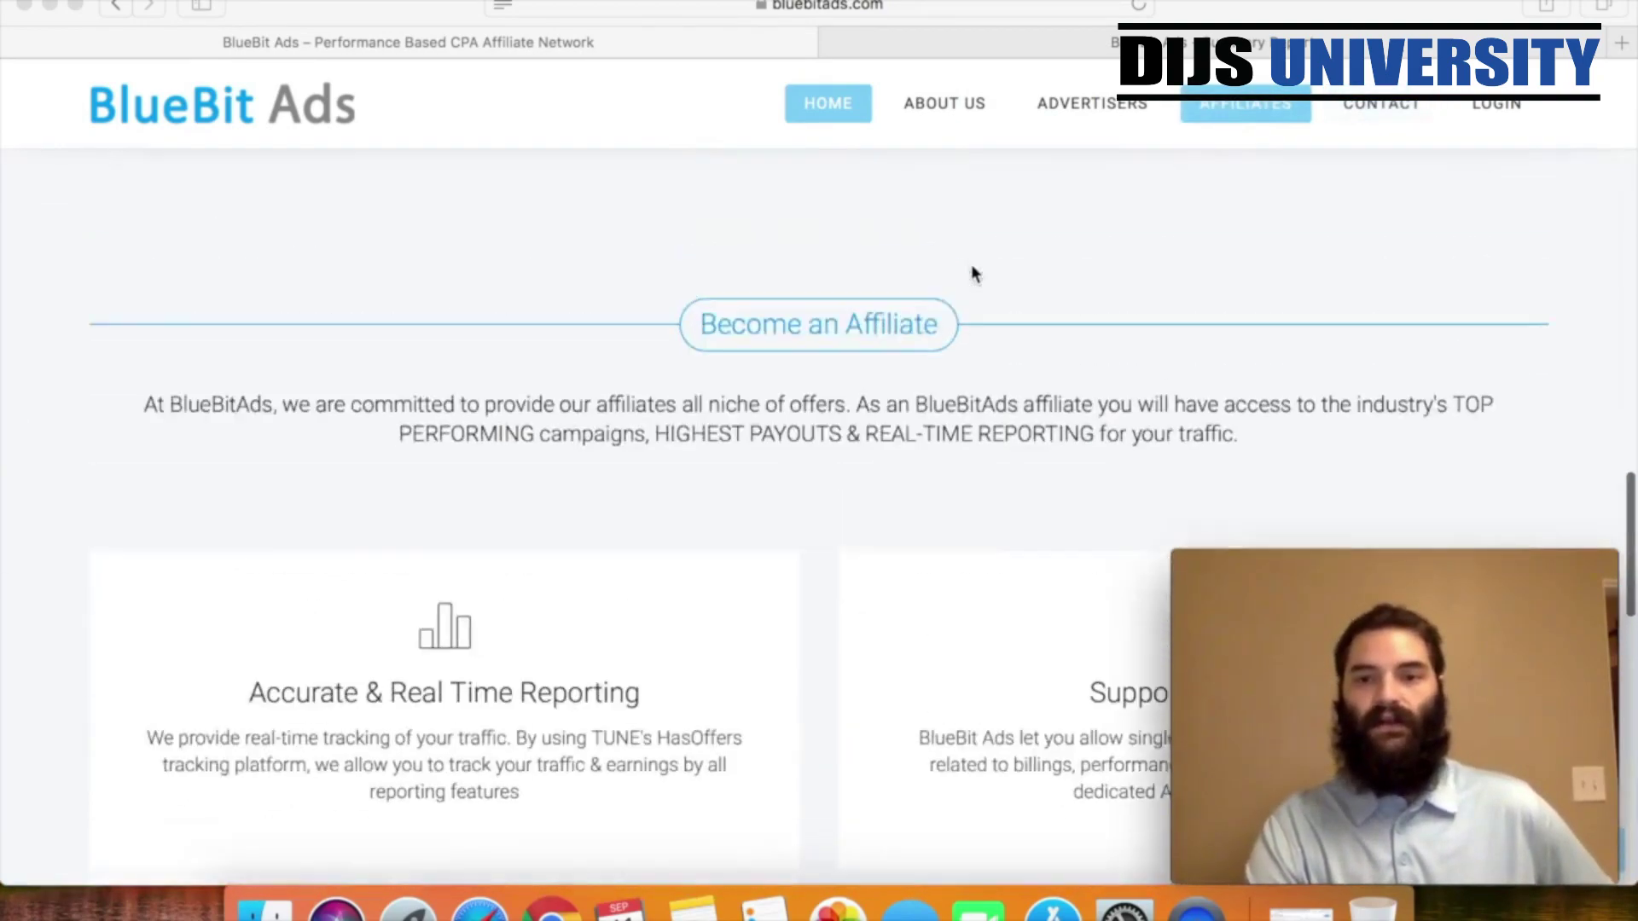
scroll(975, 273, down, 4)
scroll(975, 273, up, 2)
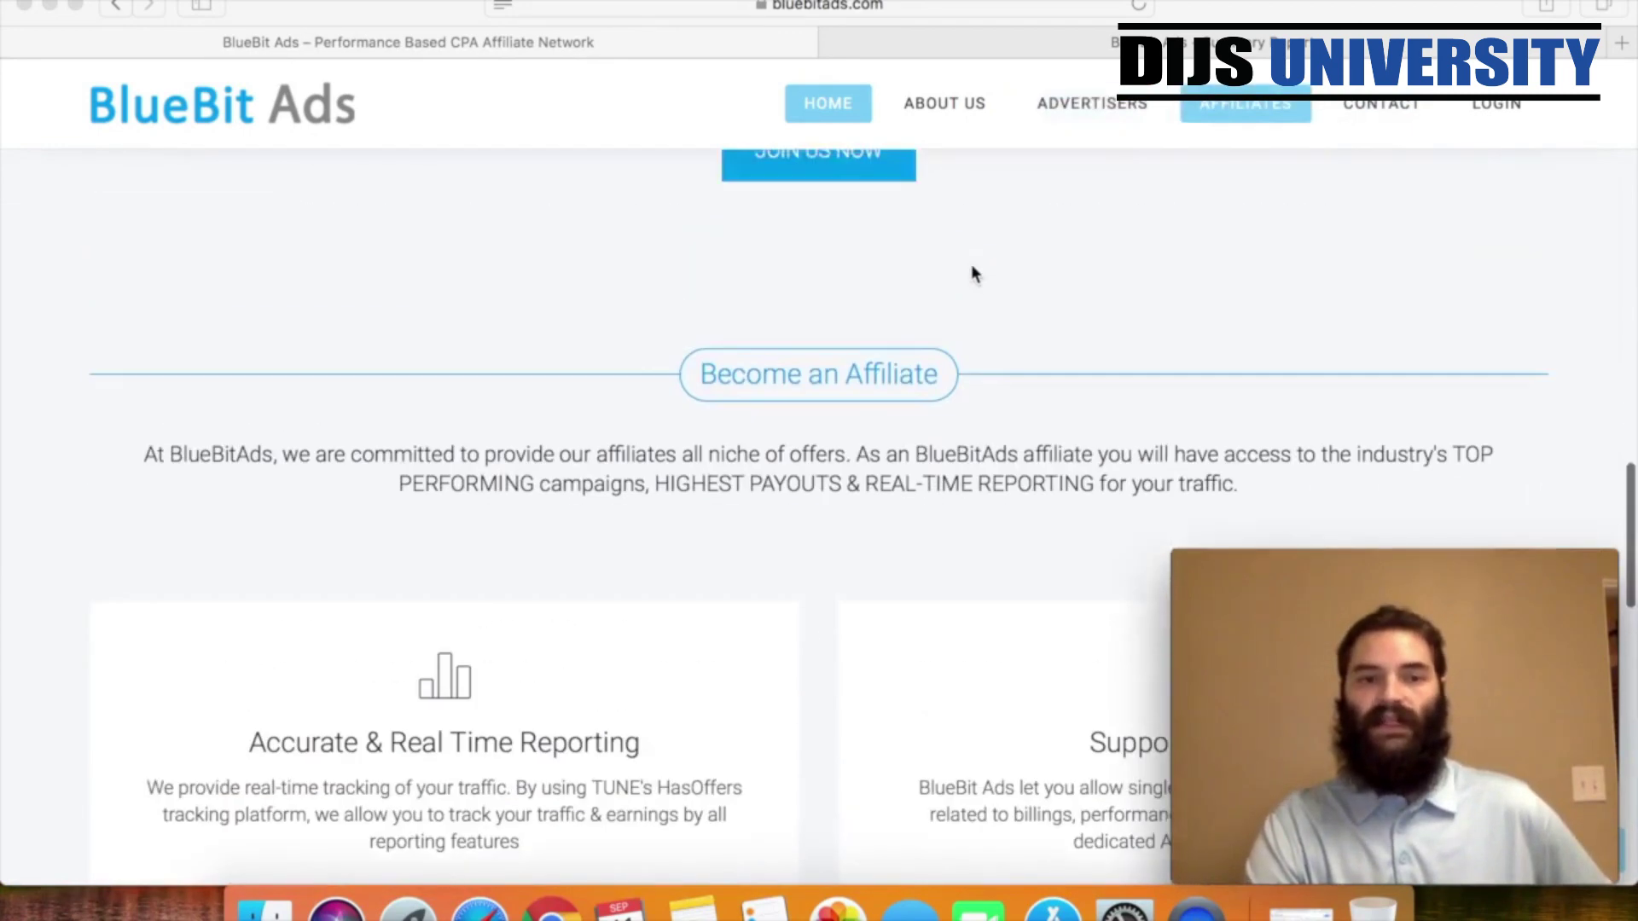
scroll(975, 273, down, 12)
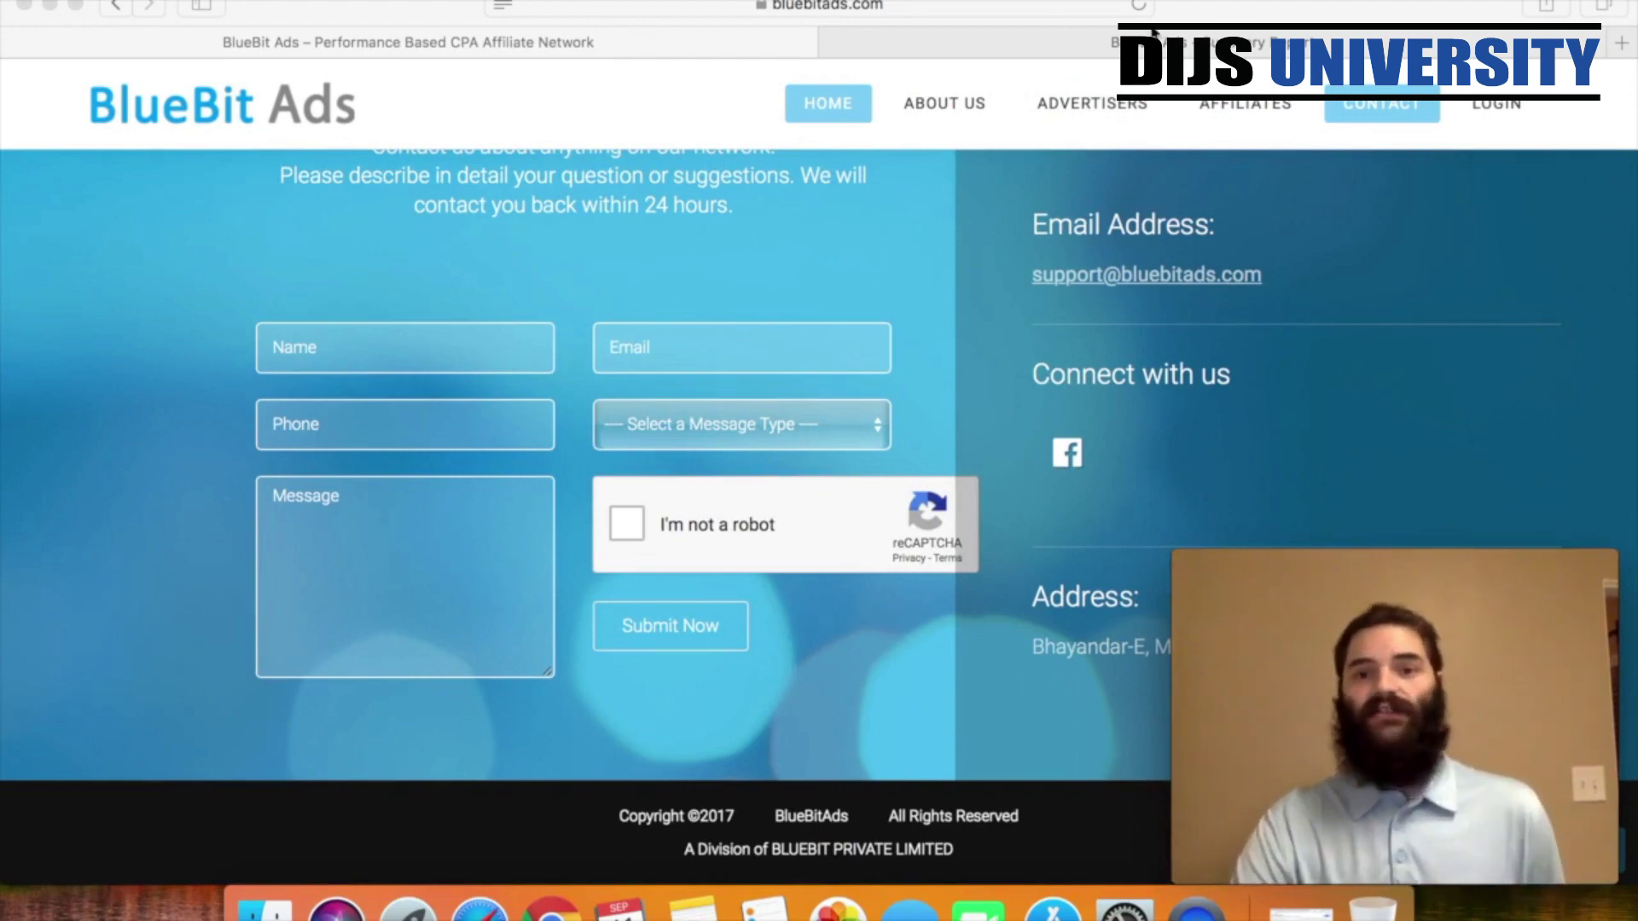
- Switch to the logged-in BlueBit Ads network dashboard and review its quick stats, notifications and featured offers
click(982, 42)
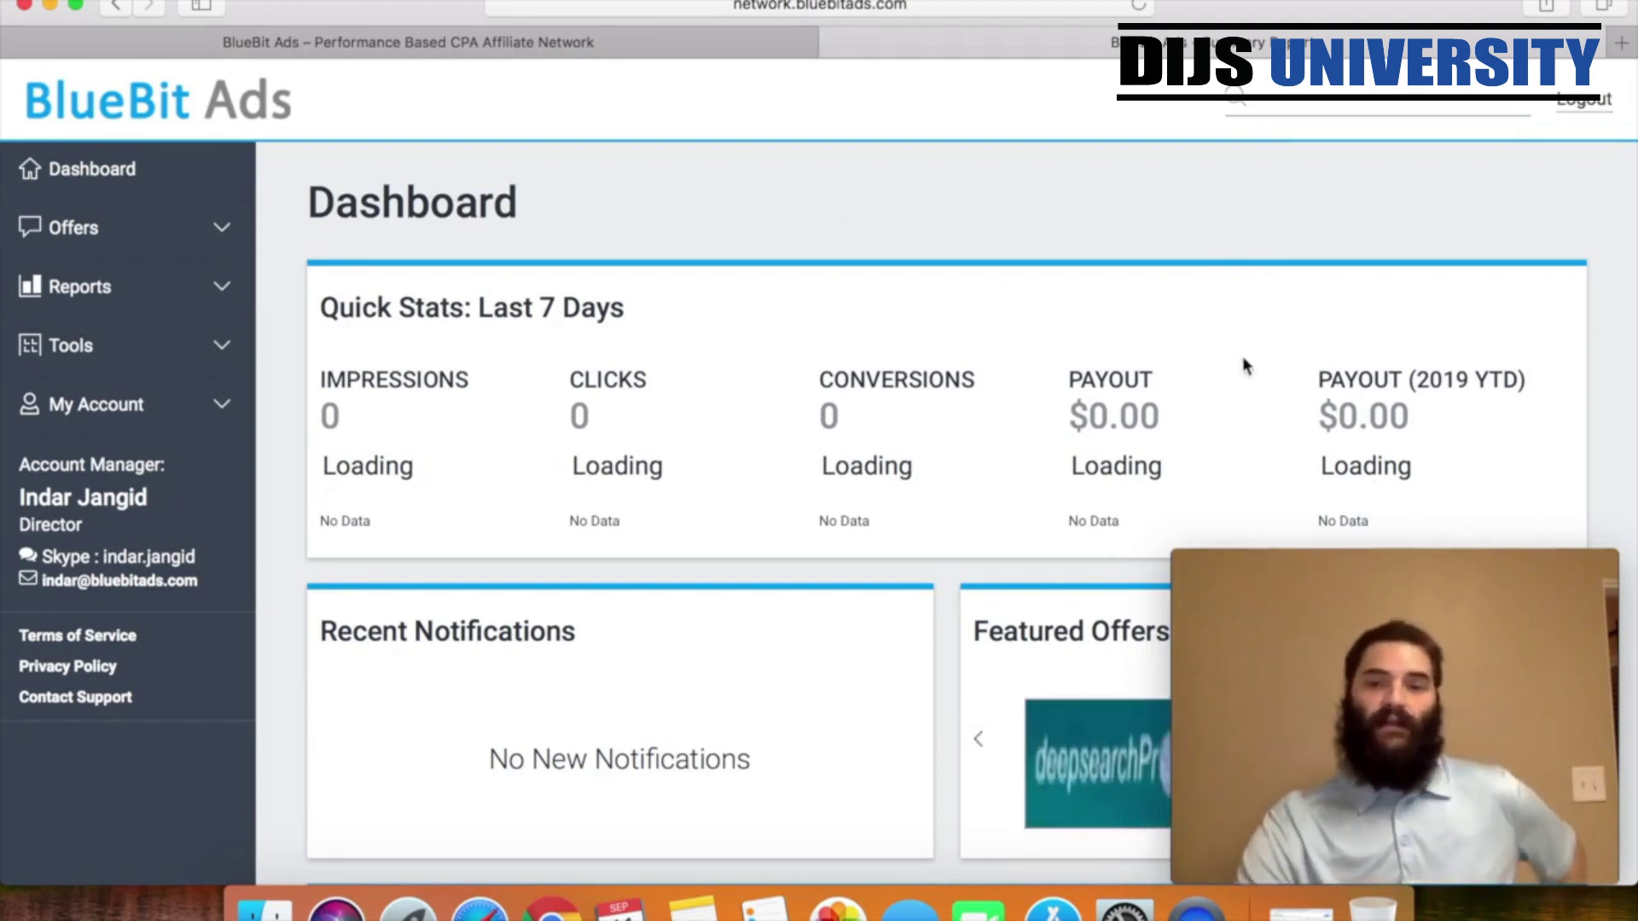
scroll(1139, 518, down, 1)
scroll(1139, 518, down, 5)
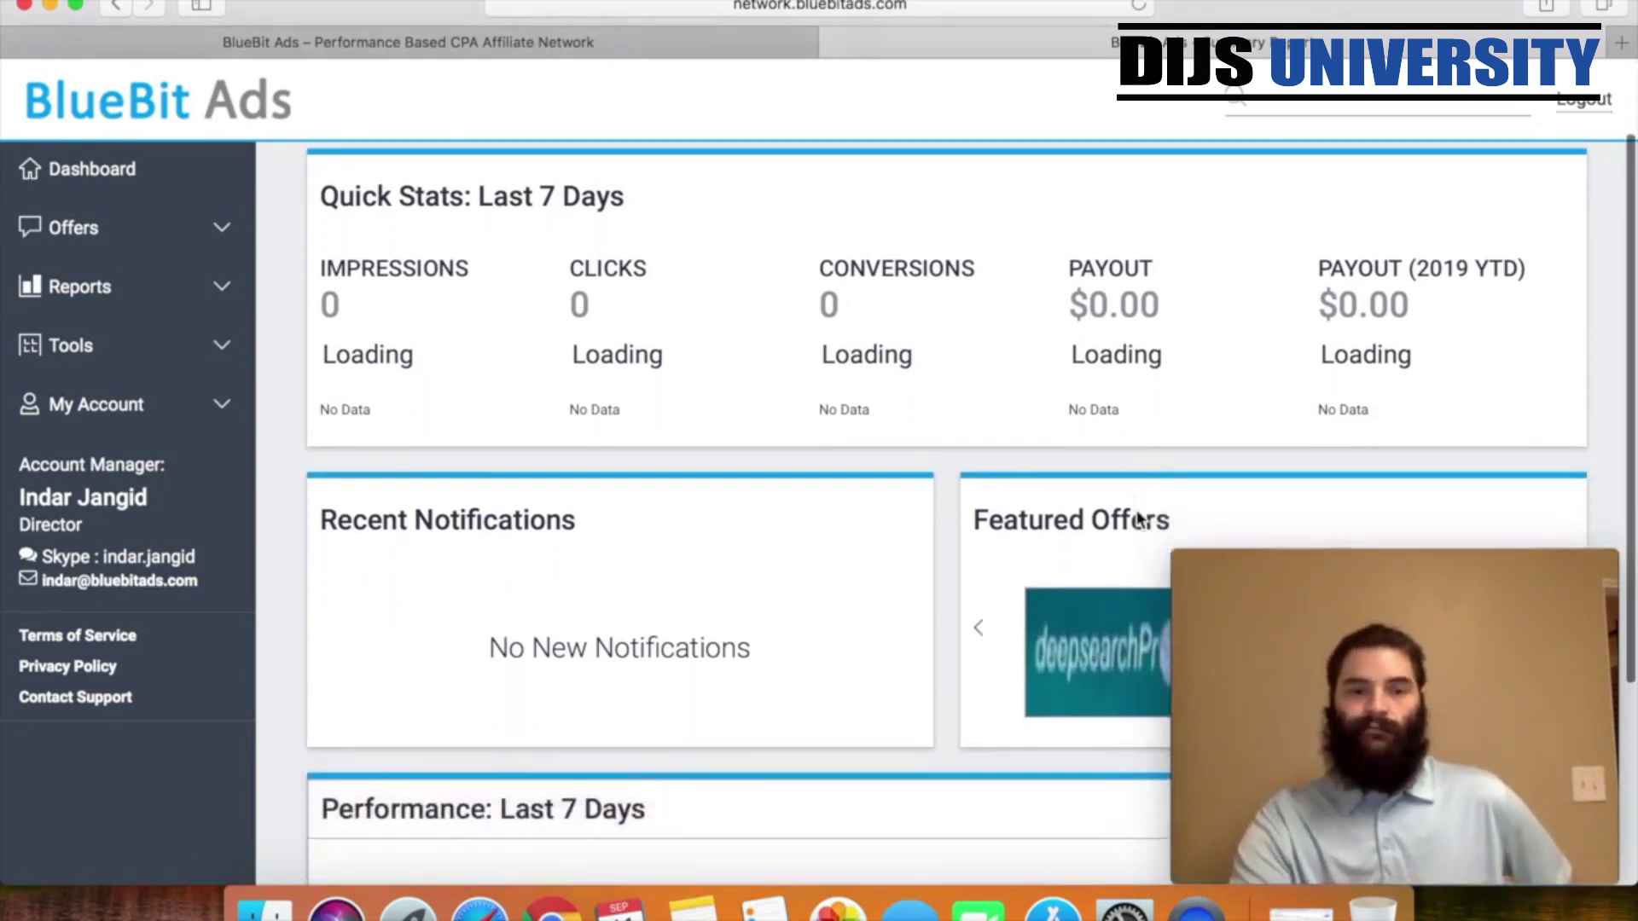
scroll(1139, 520, down, 2)
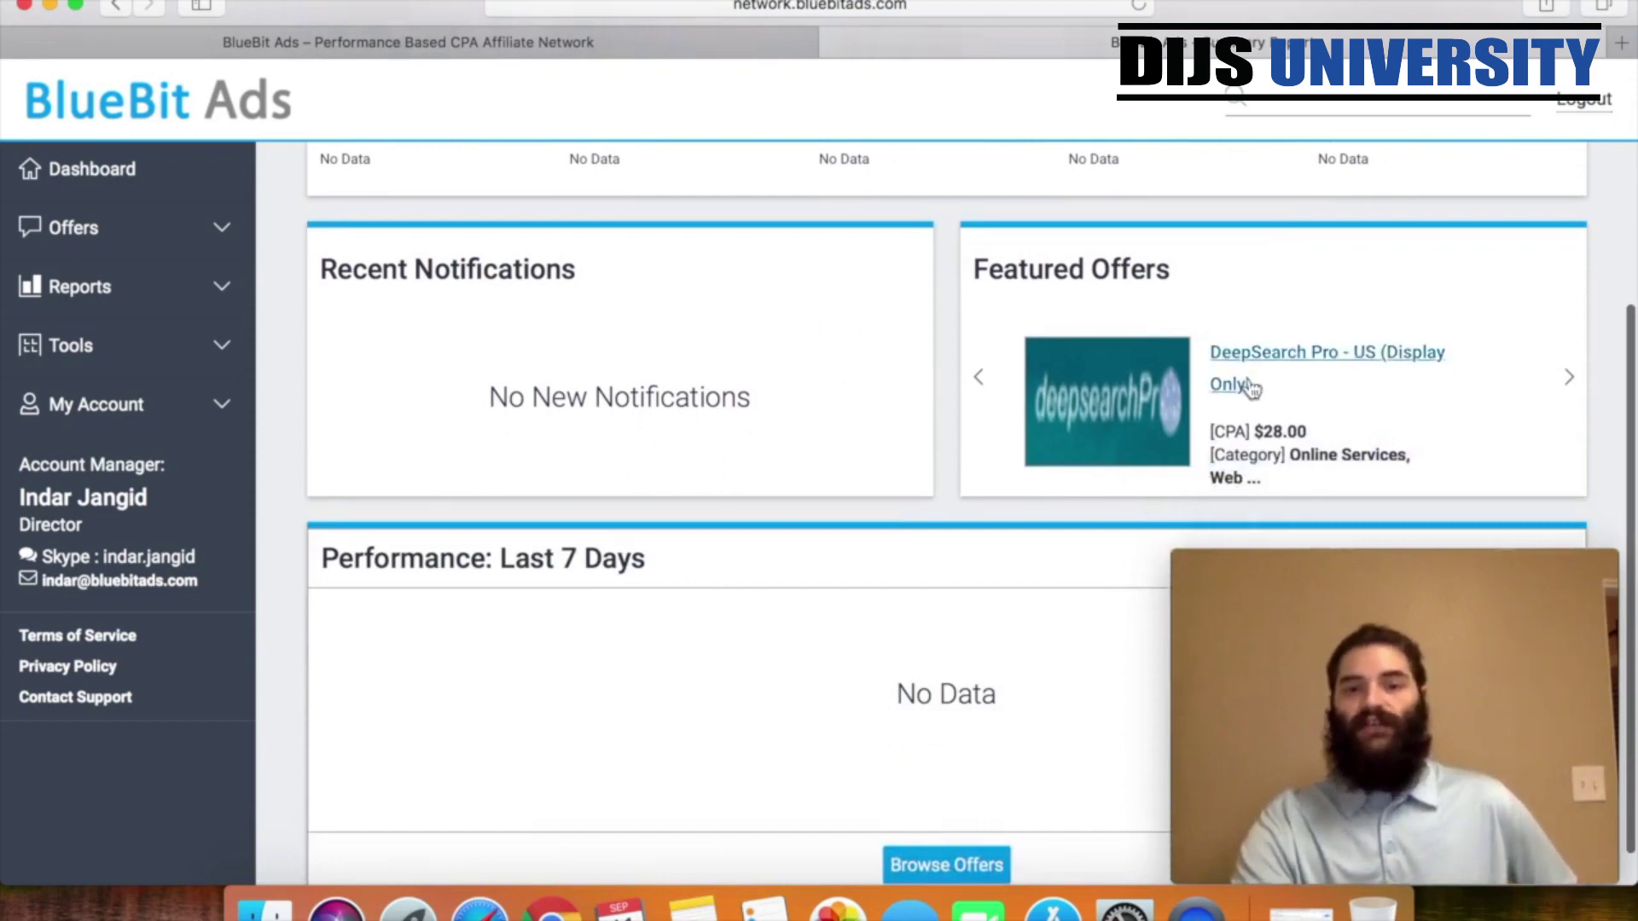
- Browse the featured offers on the dashboard and return to the Amazon Gift Card - US offer
click(1566, 381)
click(1567, 382)
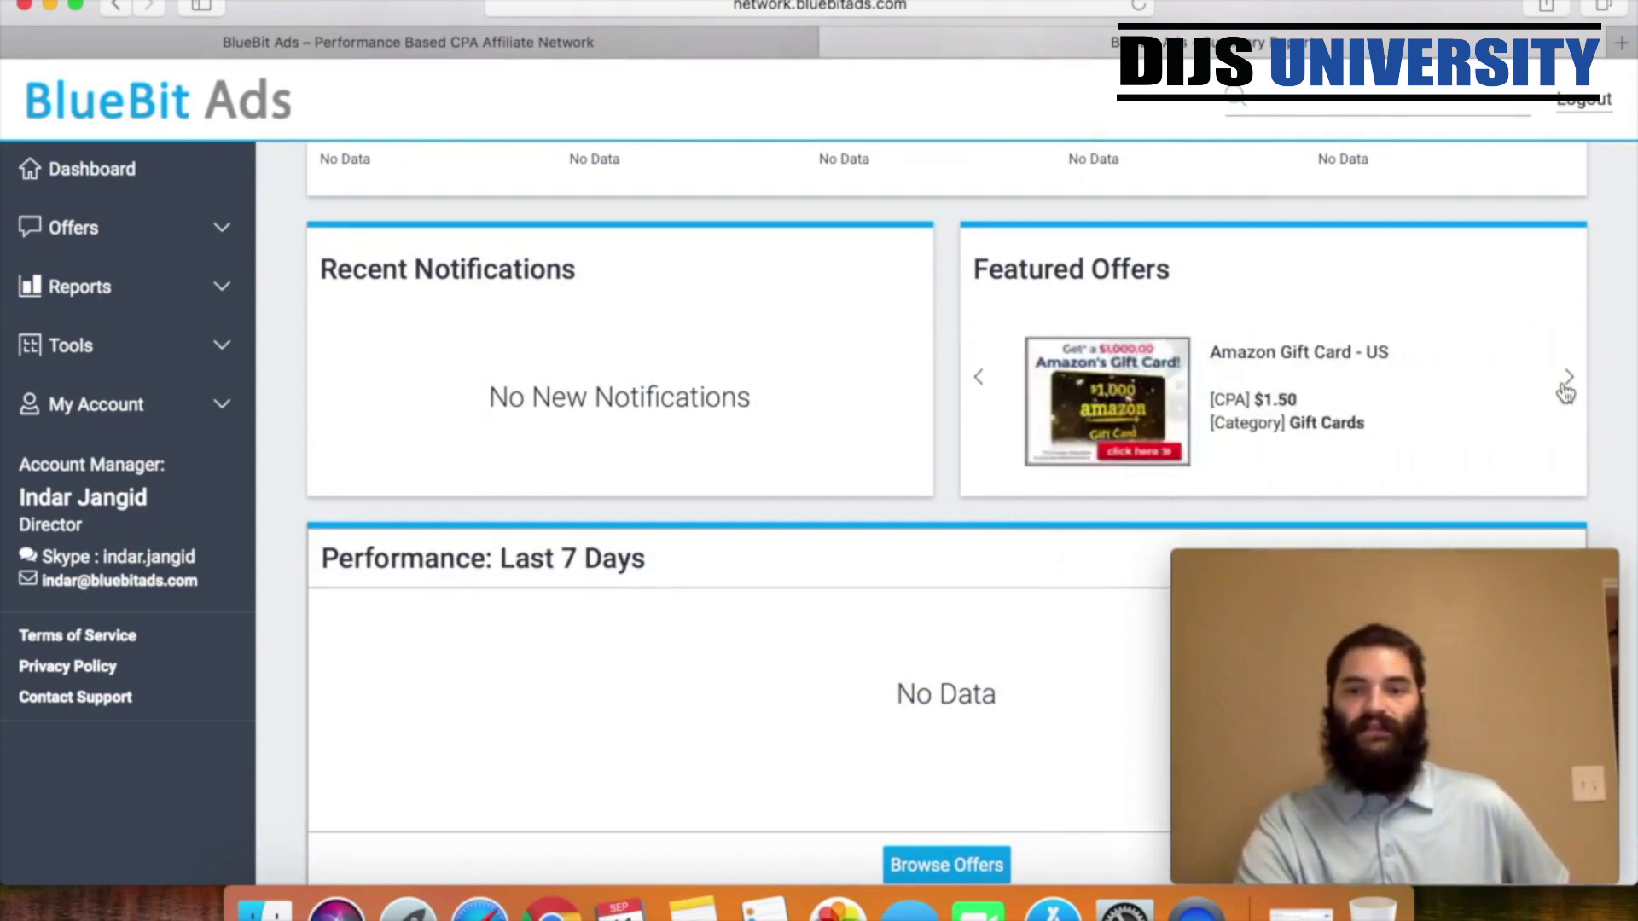
click(1566, 380)
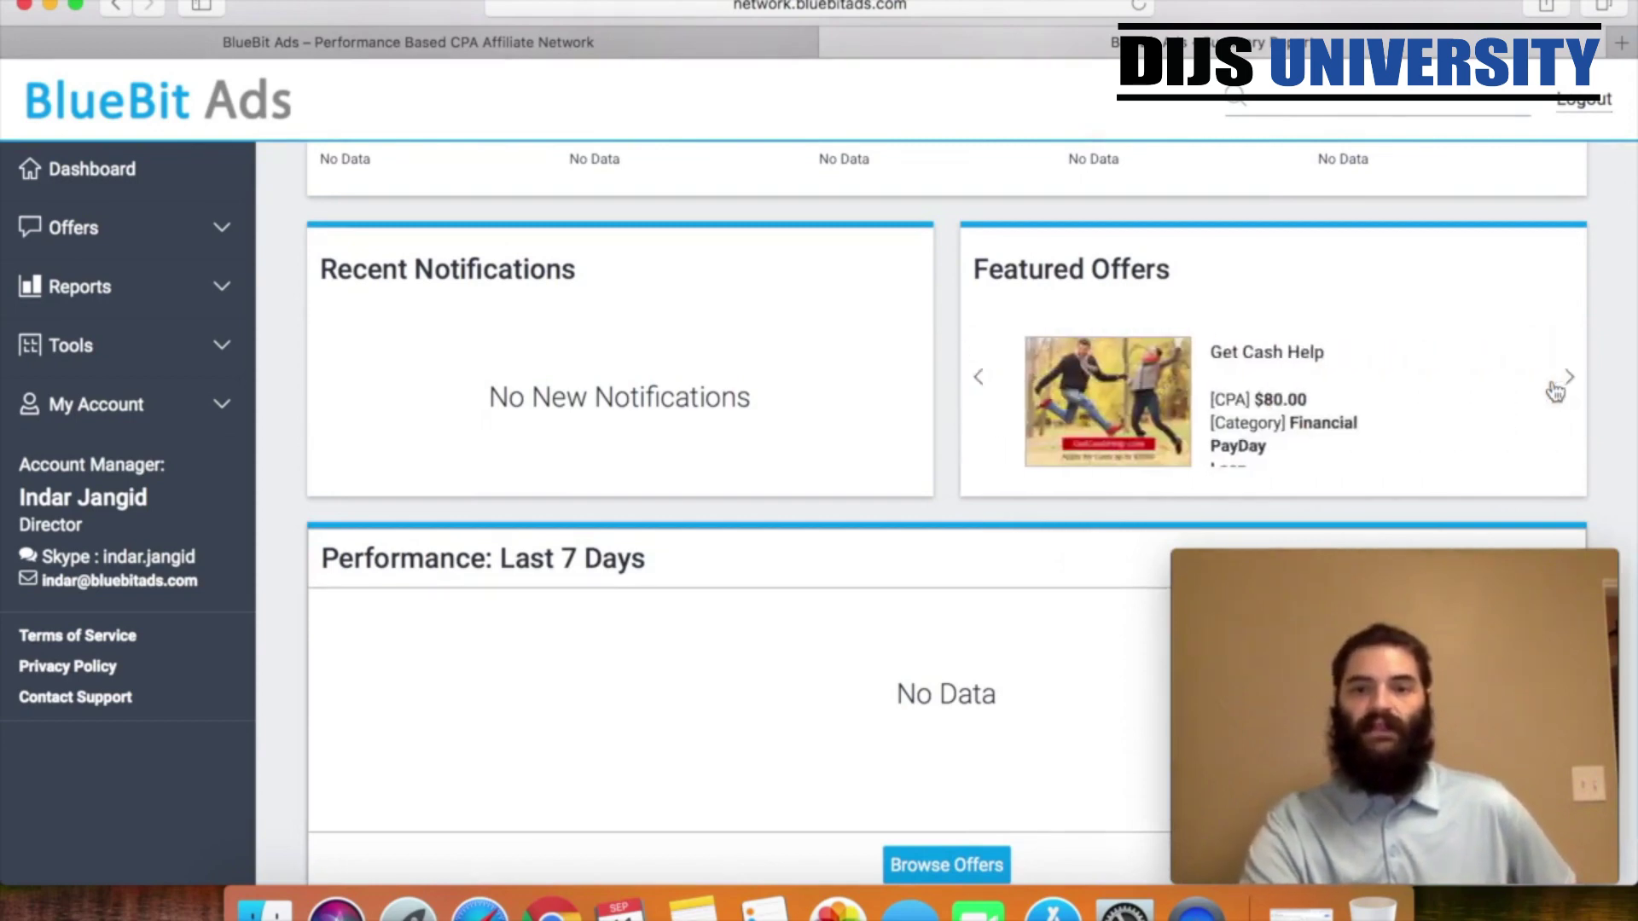
click(978, 382)
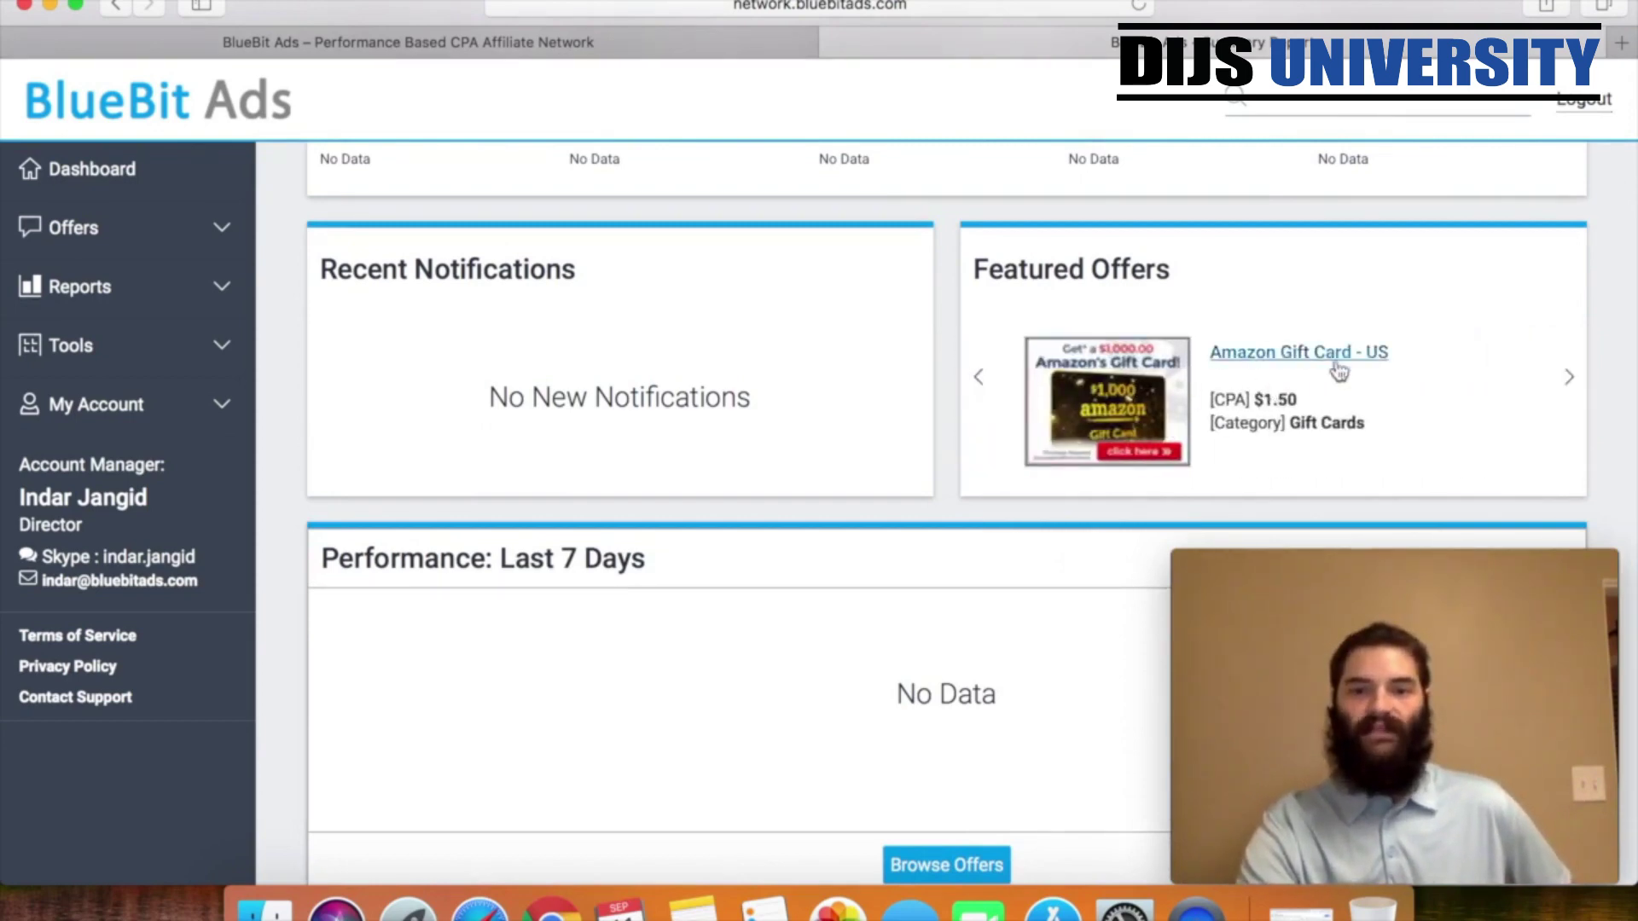
- Cycle through the dashboard's featured offers, comparing each one's CPA payout and category
click(1578, 393)
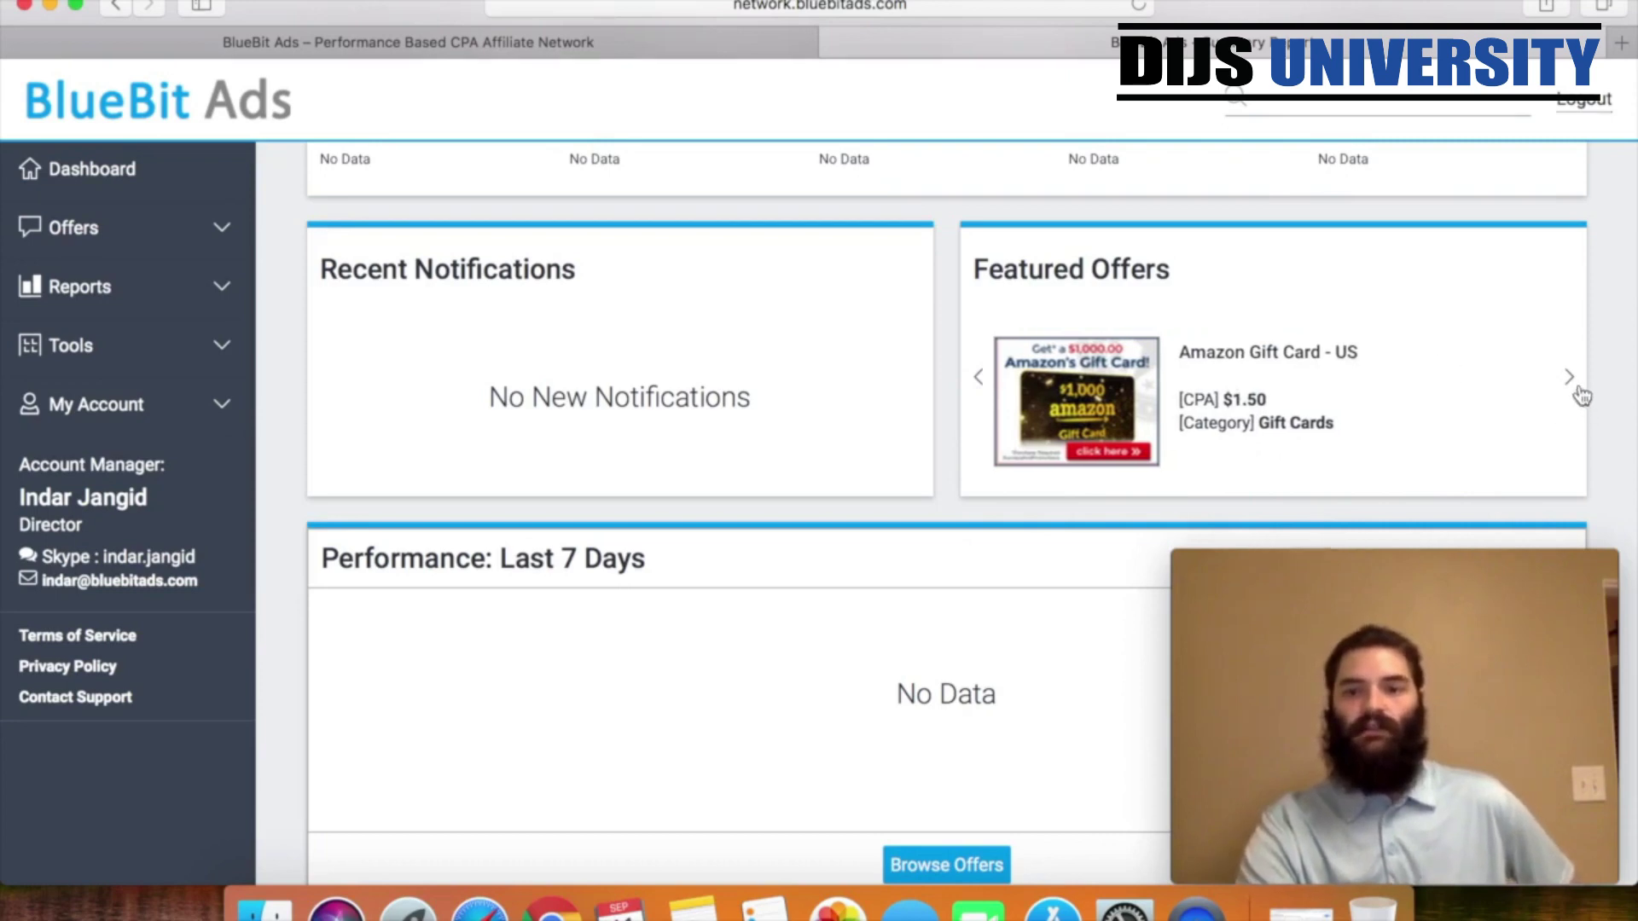
click(1578, 393)
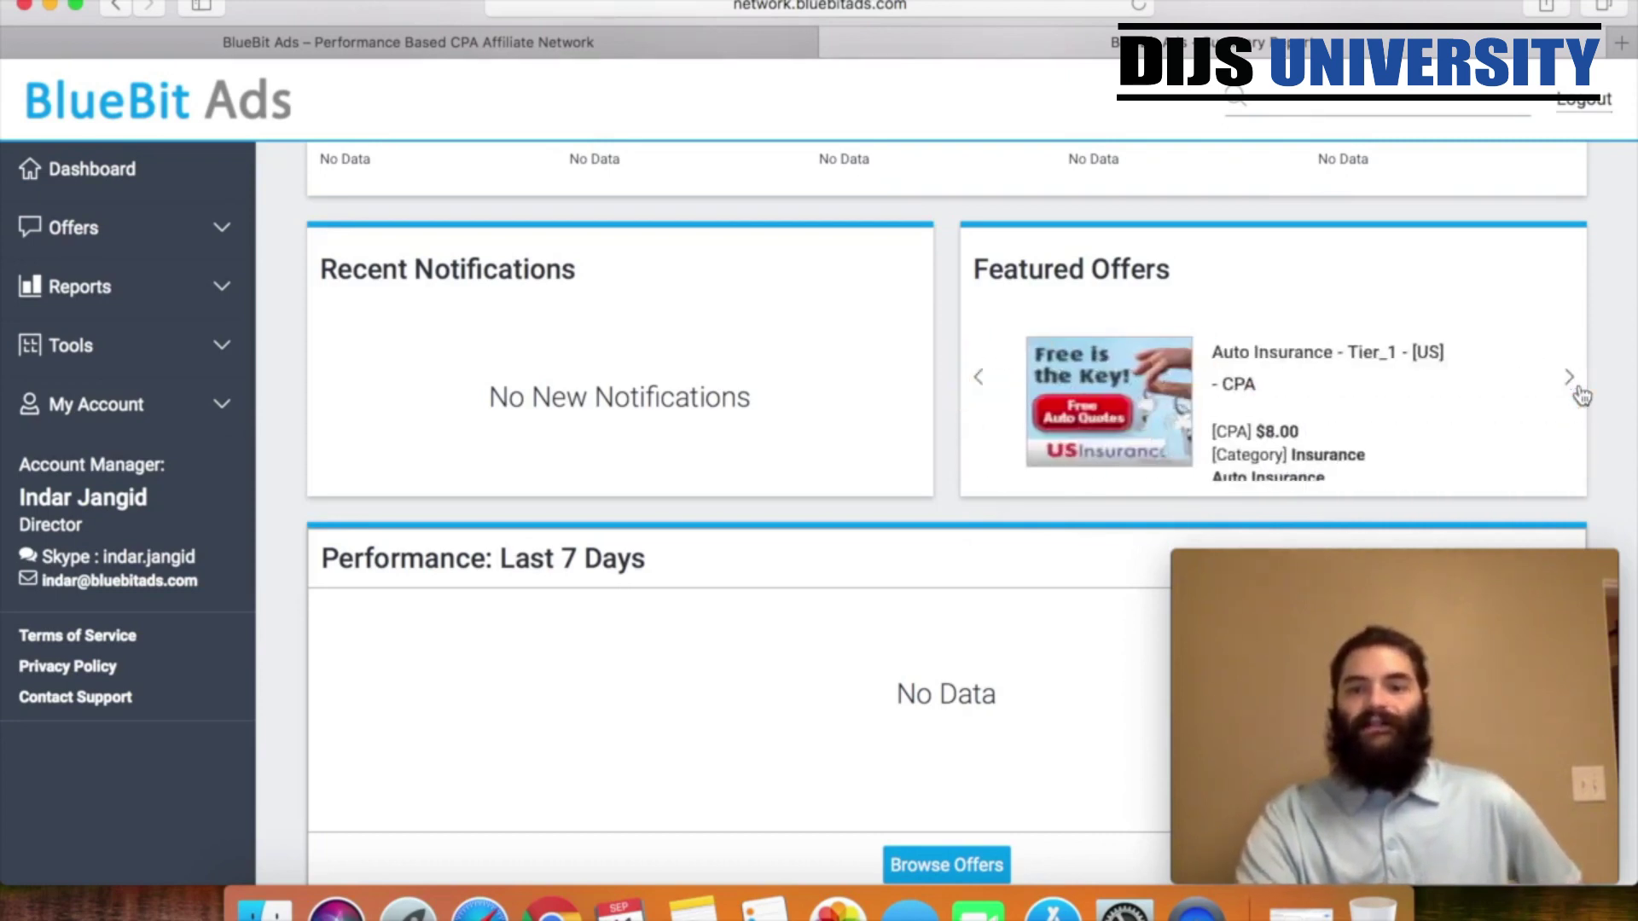
click(1578, 392)
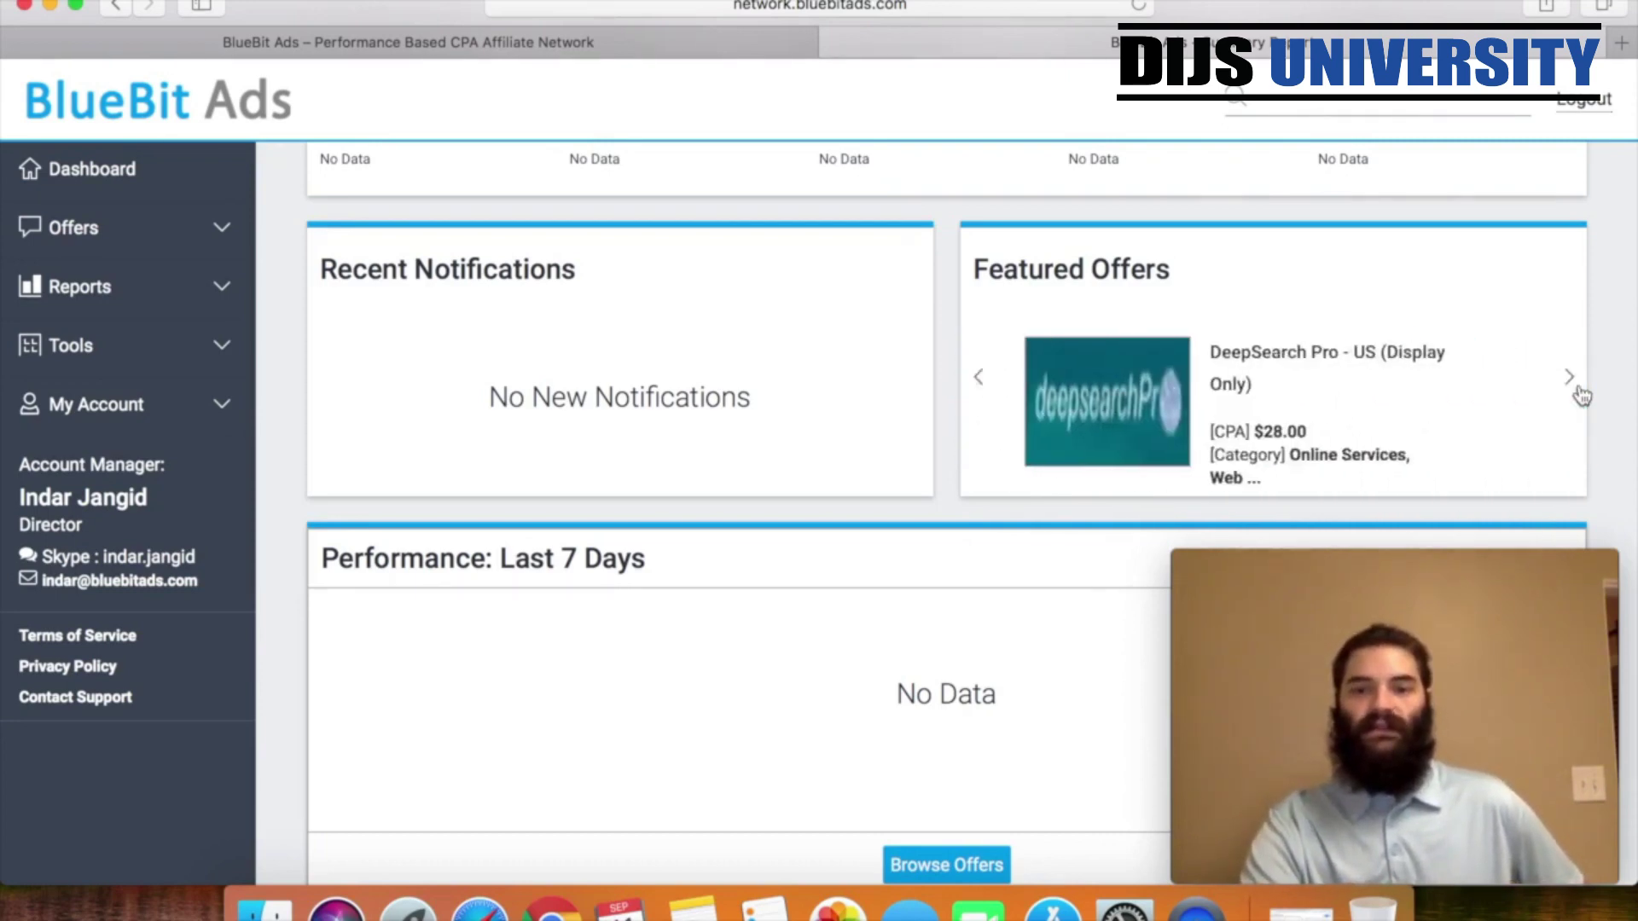
click(1578, 393)
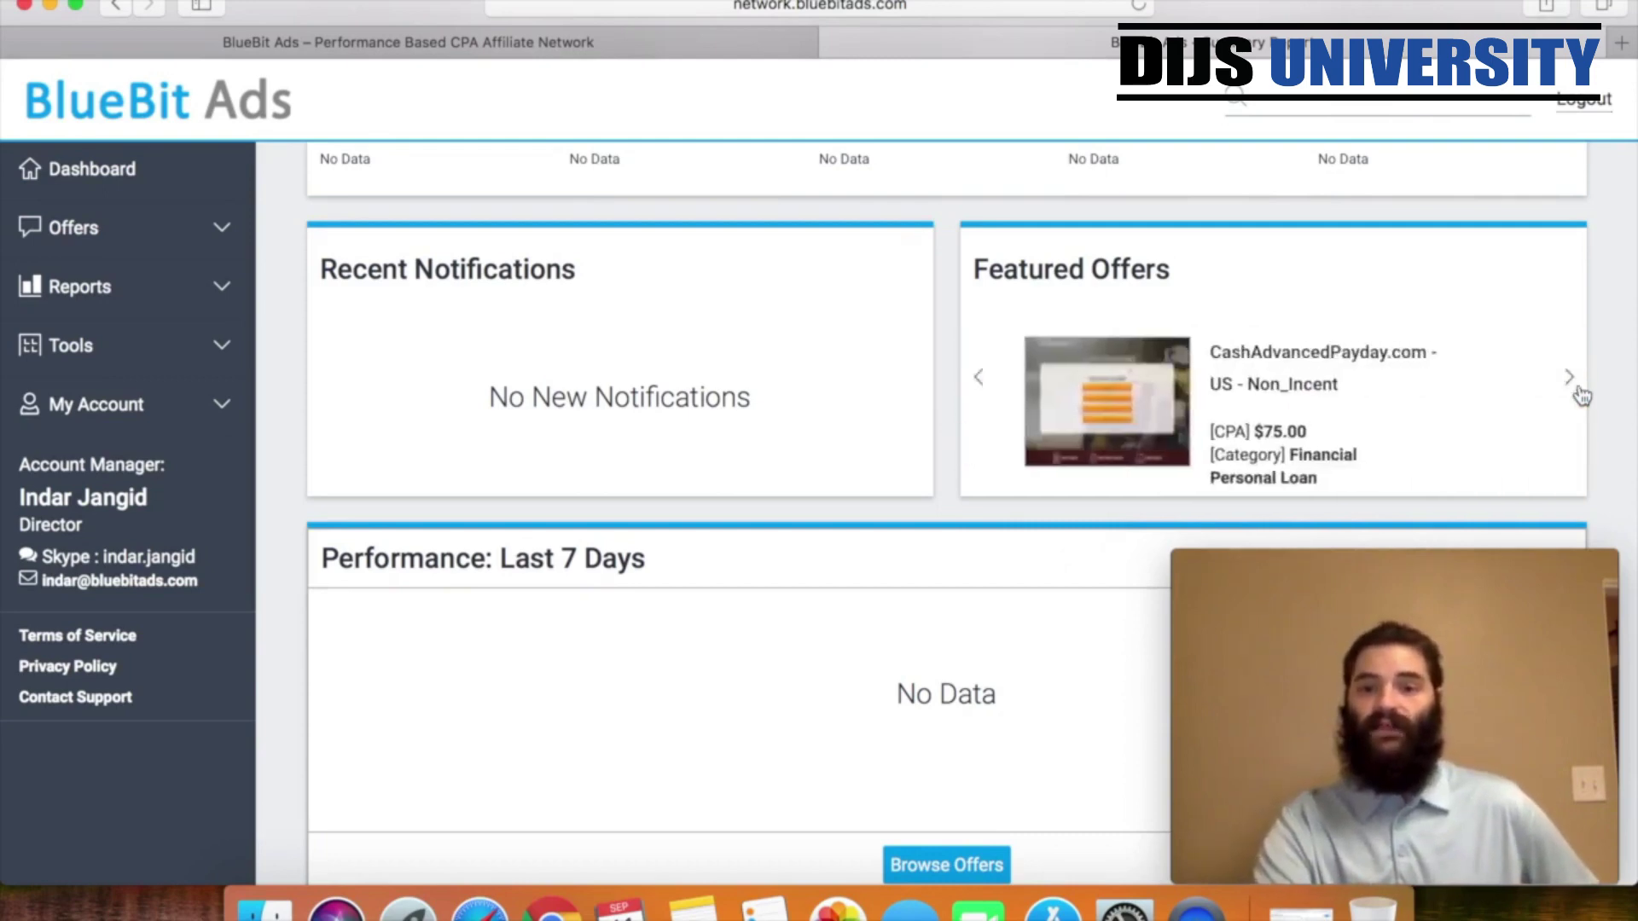
click(1578, 392)
scroll(879, 537, down, 1)
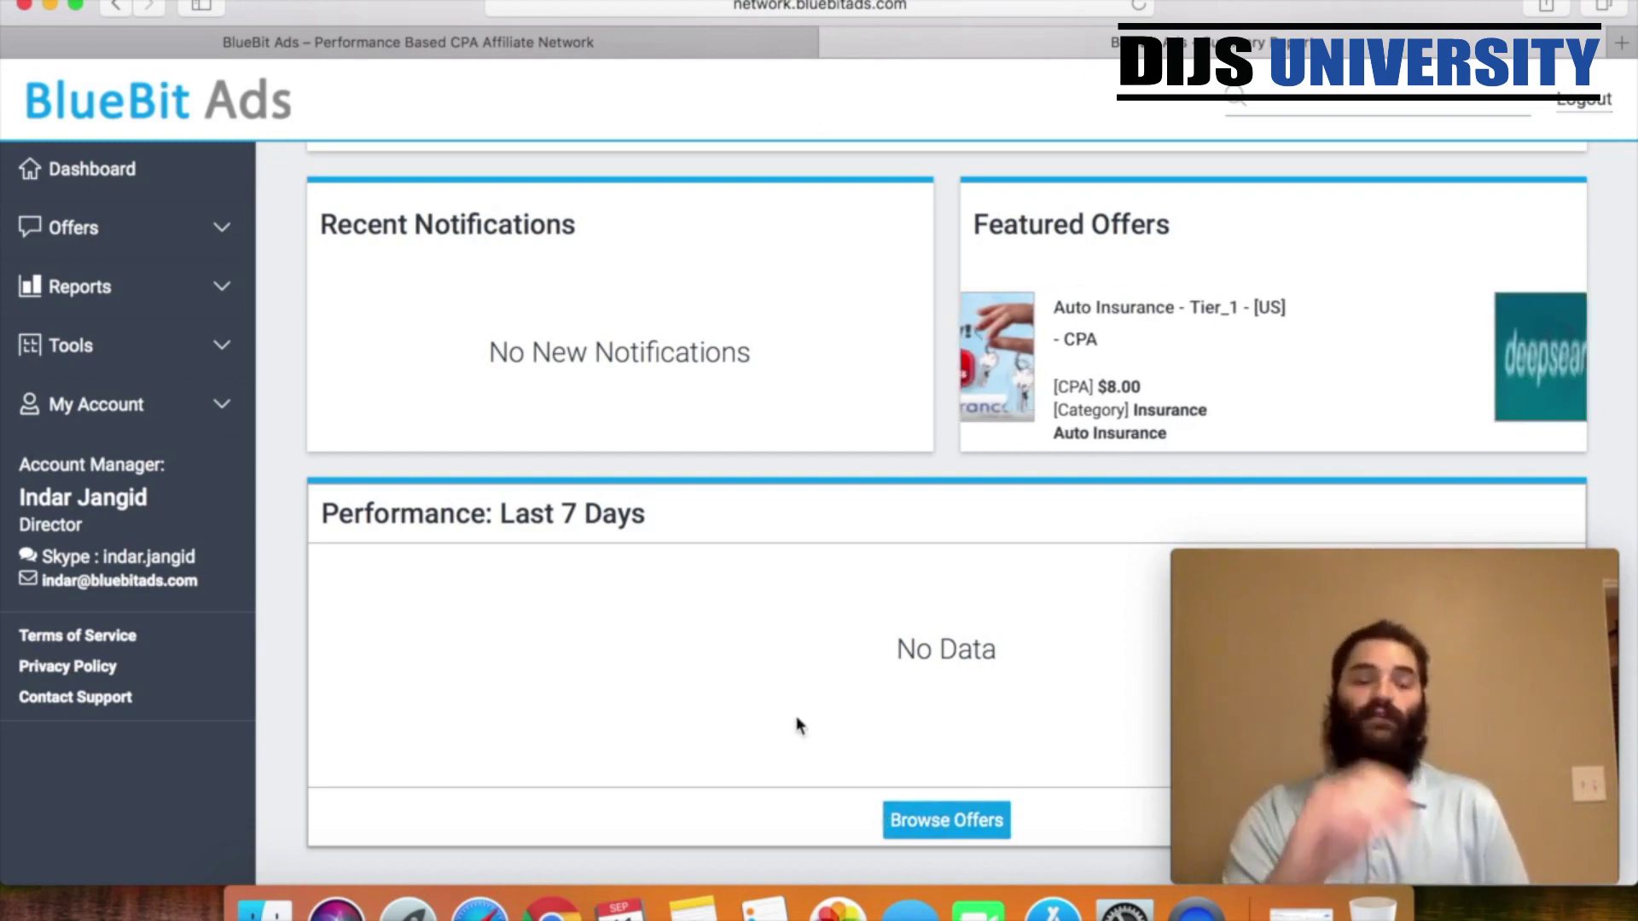
- Open the Performance Report and review its summary table and the available date range choices
click(224, 231)
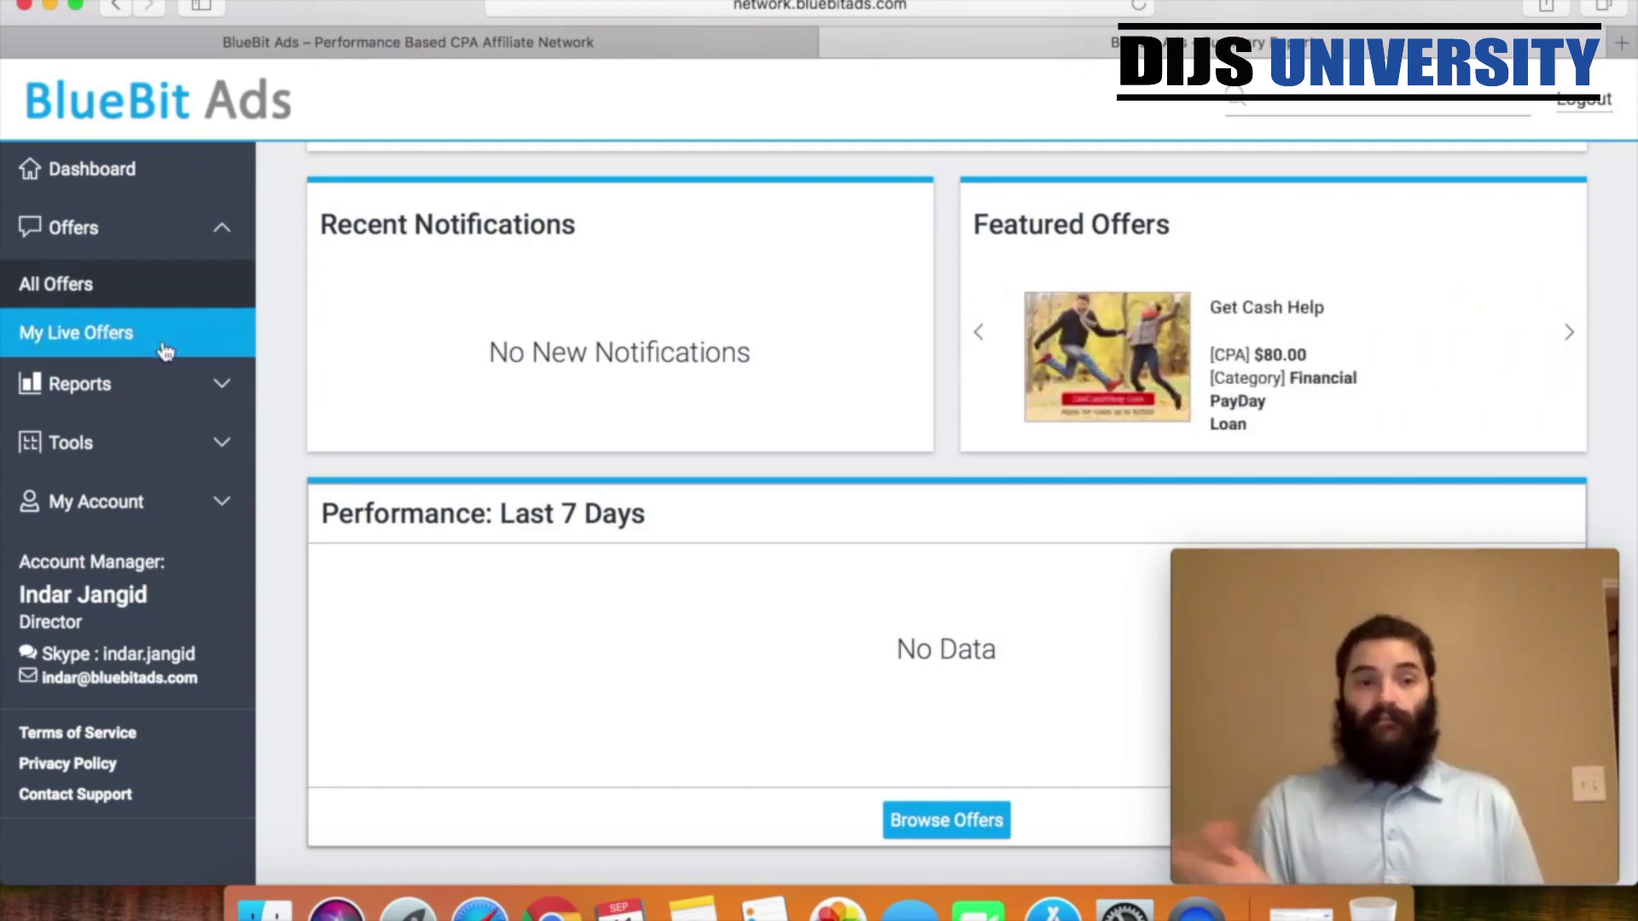
click(137, 394)
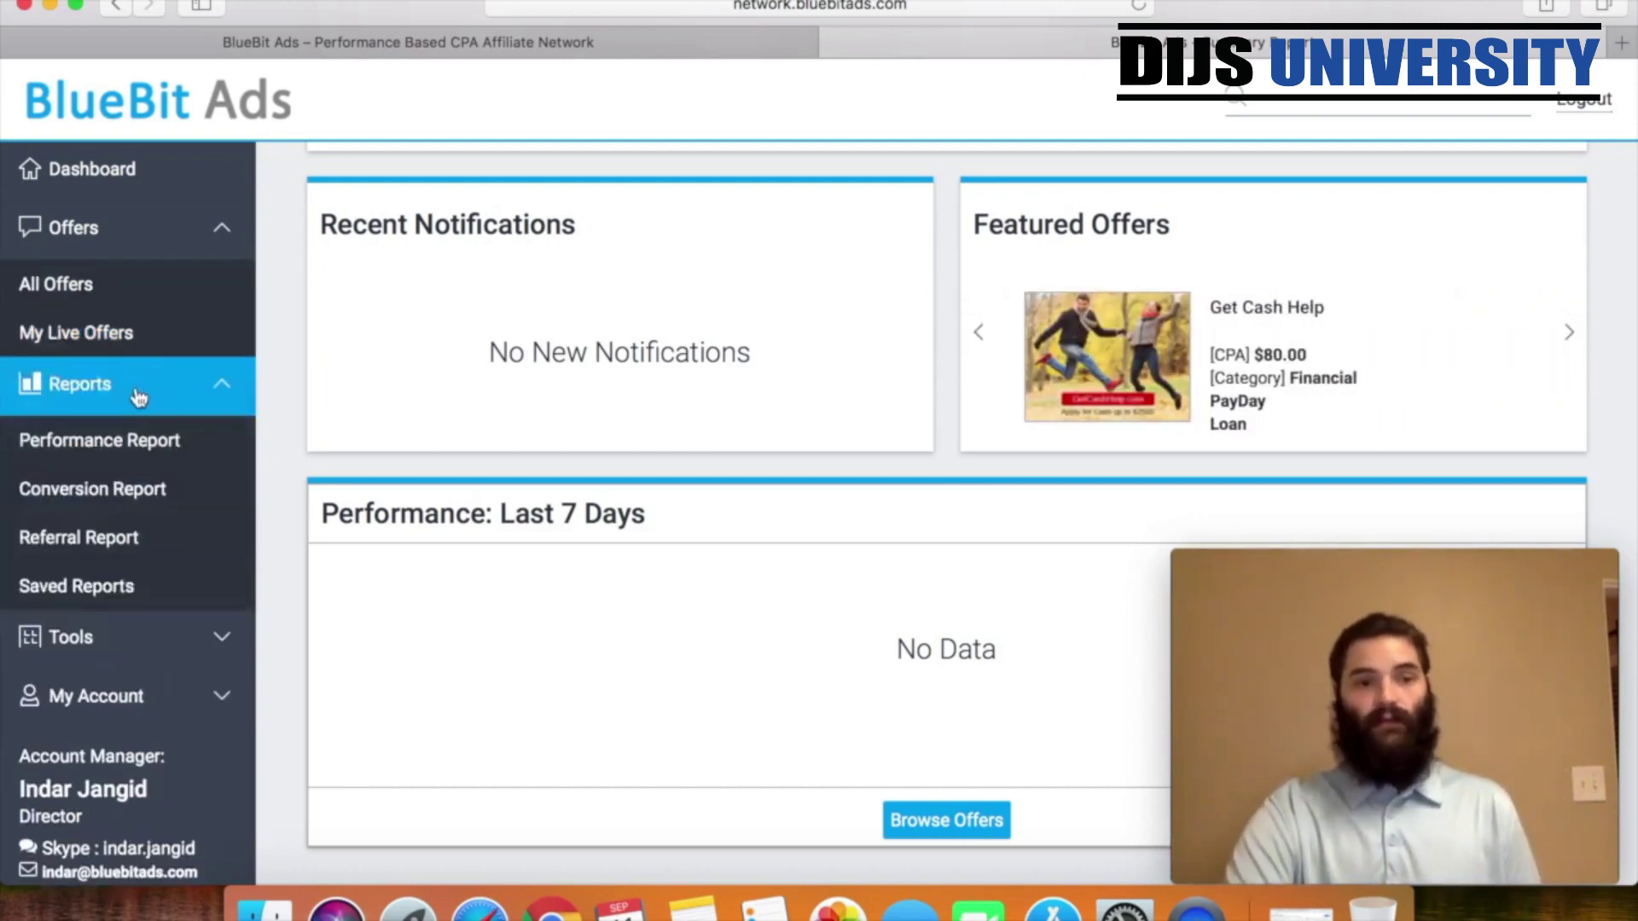
click(126, 442)
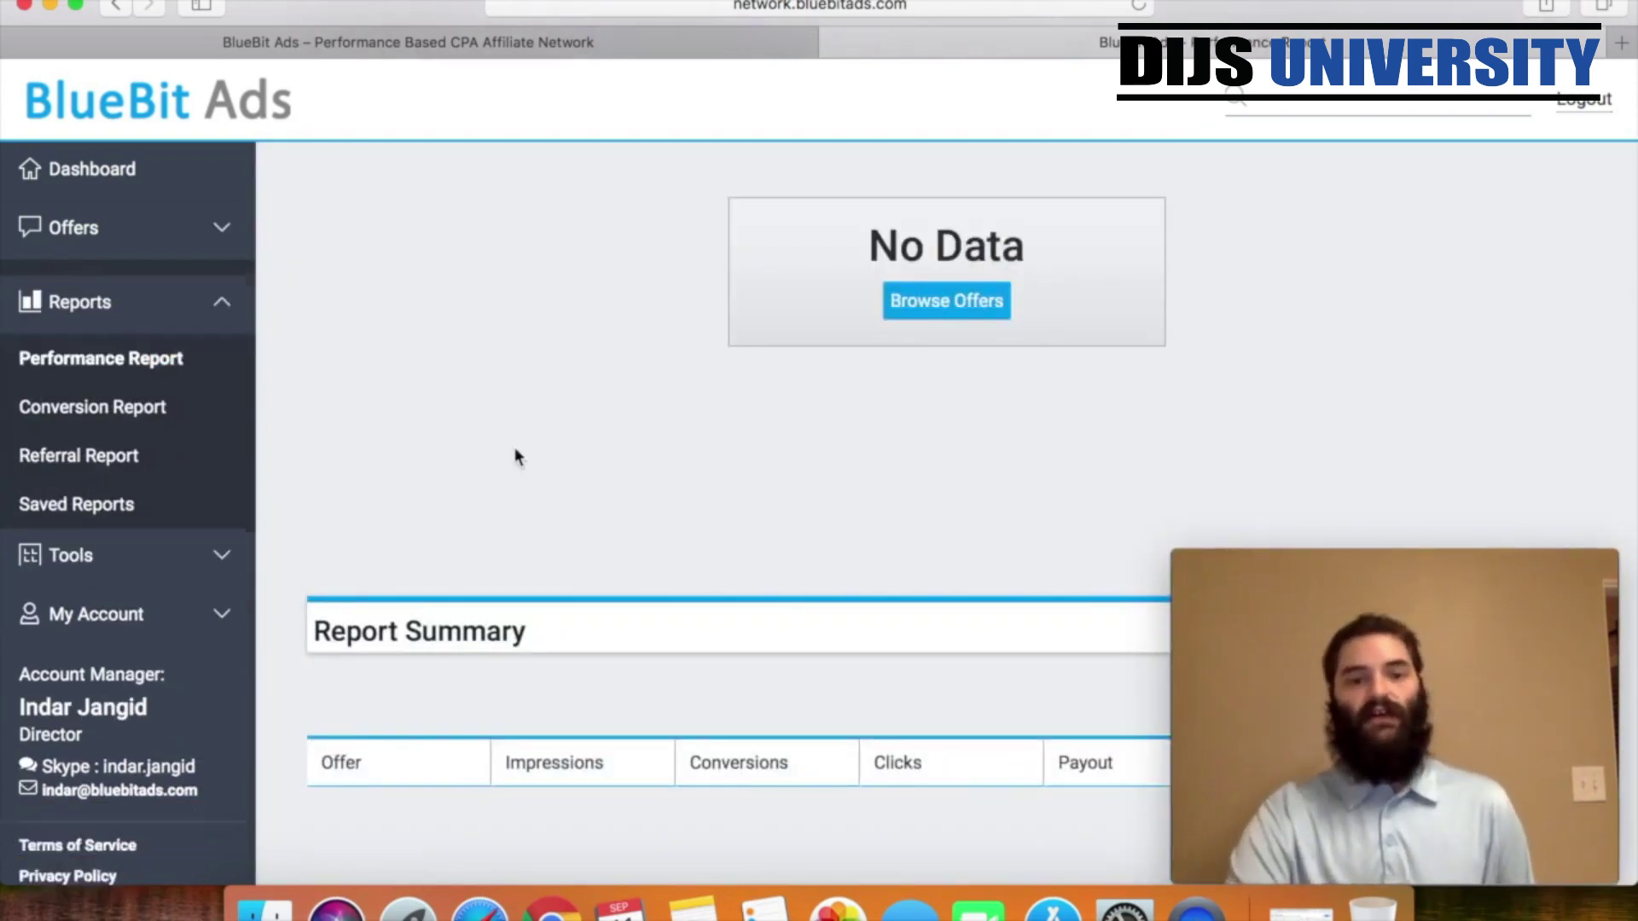
scroll(515, 447, down, 5)
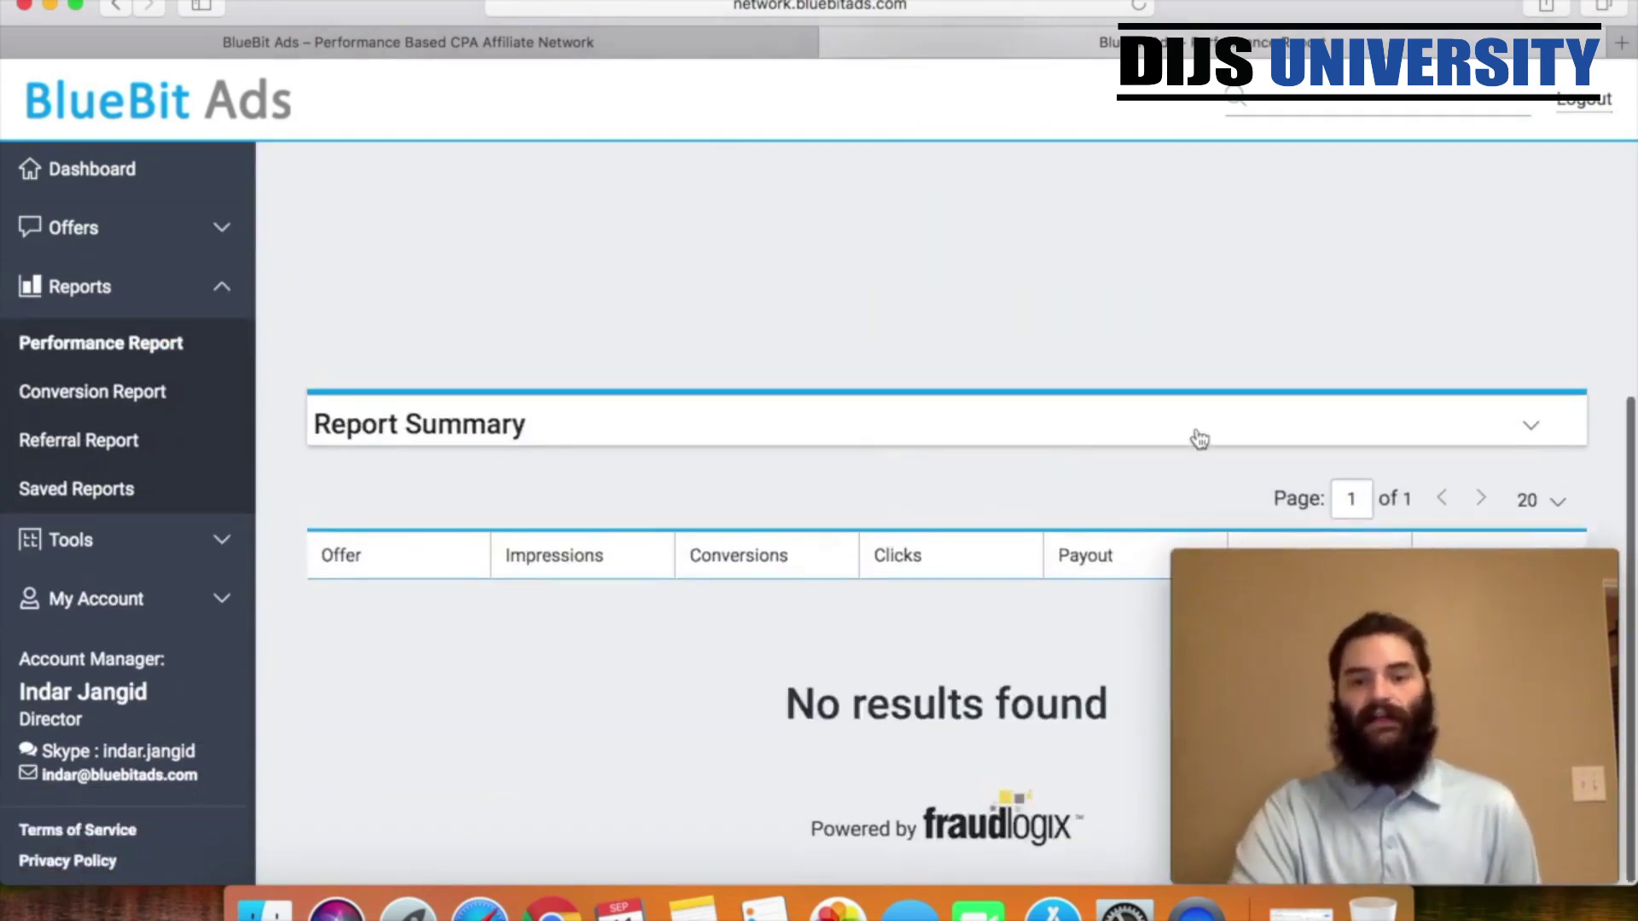
scroll(1192, 435, up, 5)
click(580, 308)
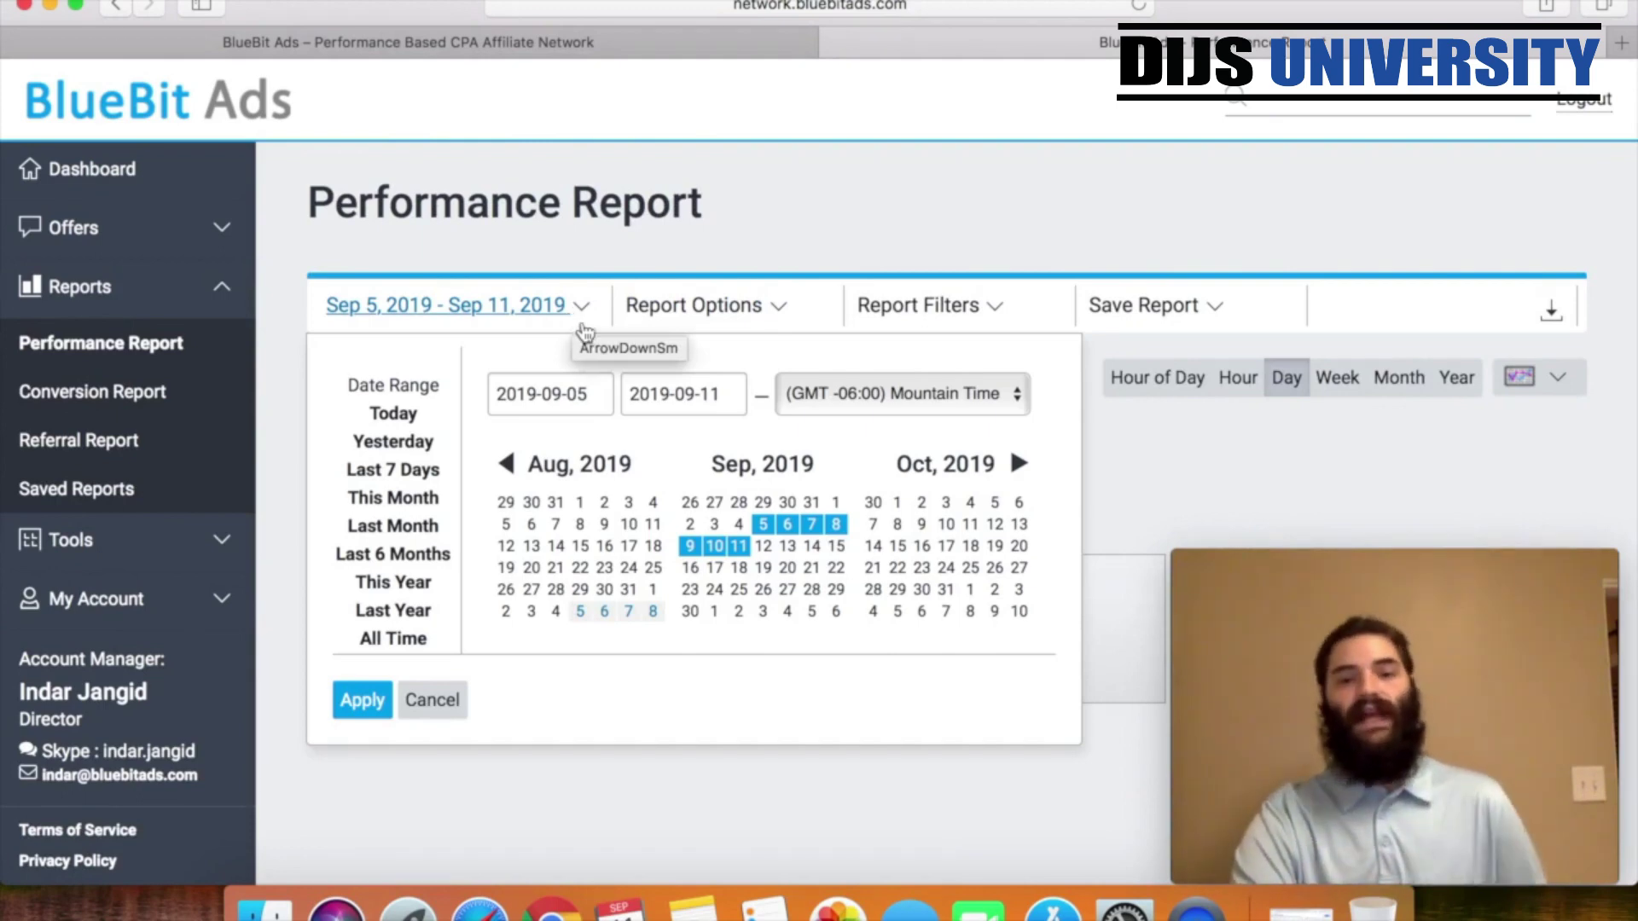
- Review the Performance Report's options for data, statistics and calculations, and close them without applying changes
click(699, 309)
scroll(785, 554, down, 2)
scroll(790, 567, down, 2)
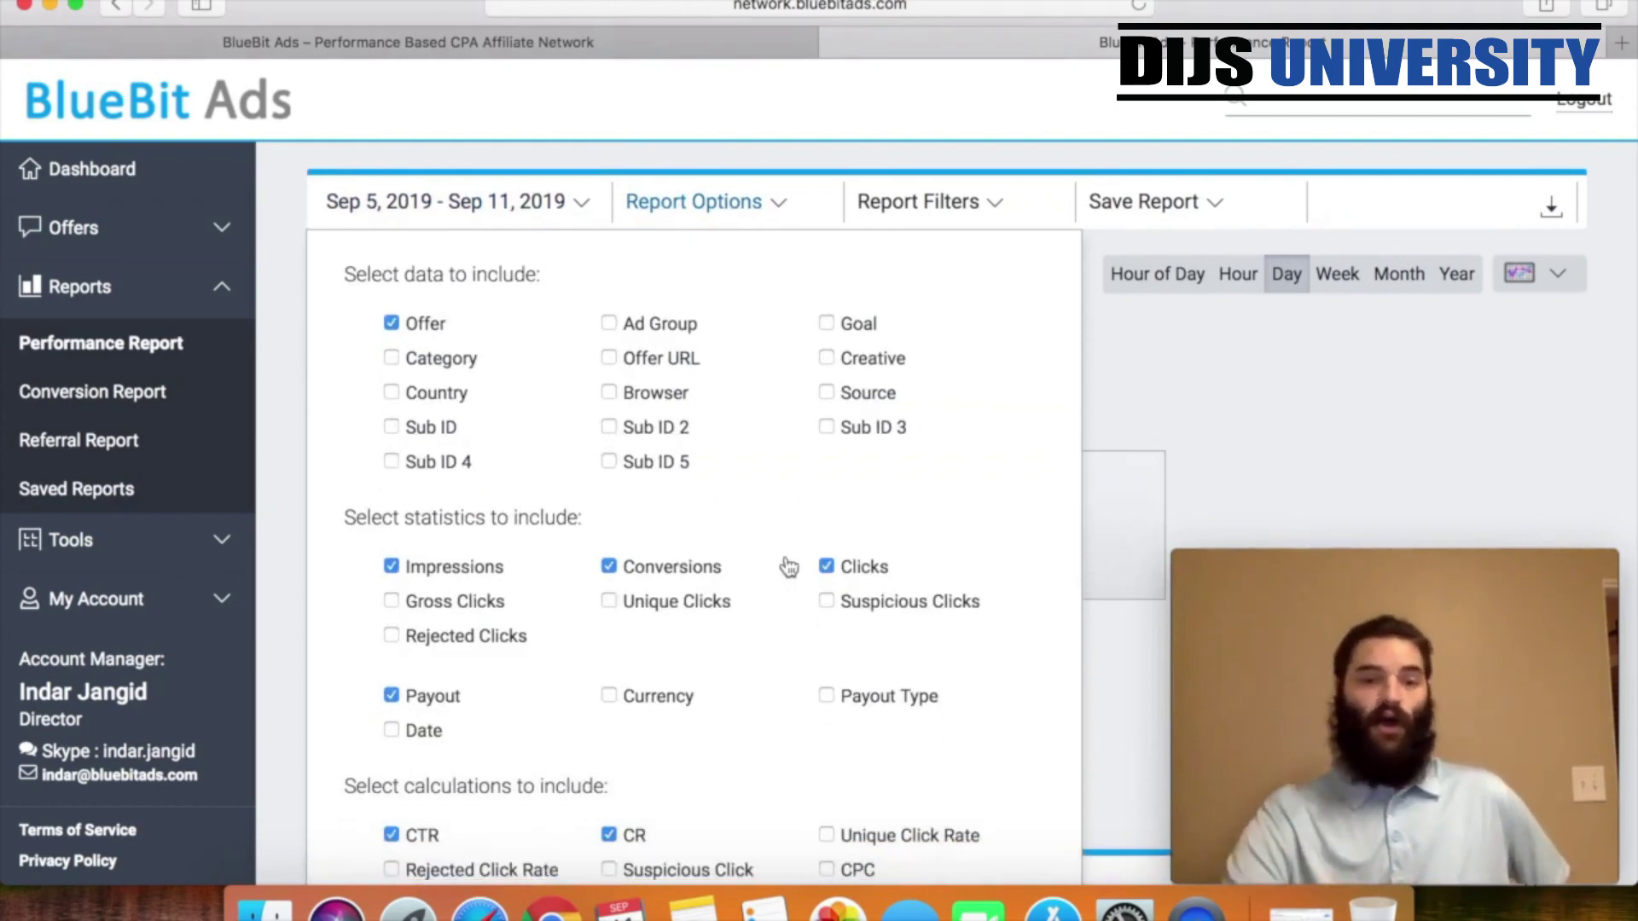
scroll(789, 567, down, 5)
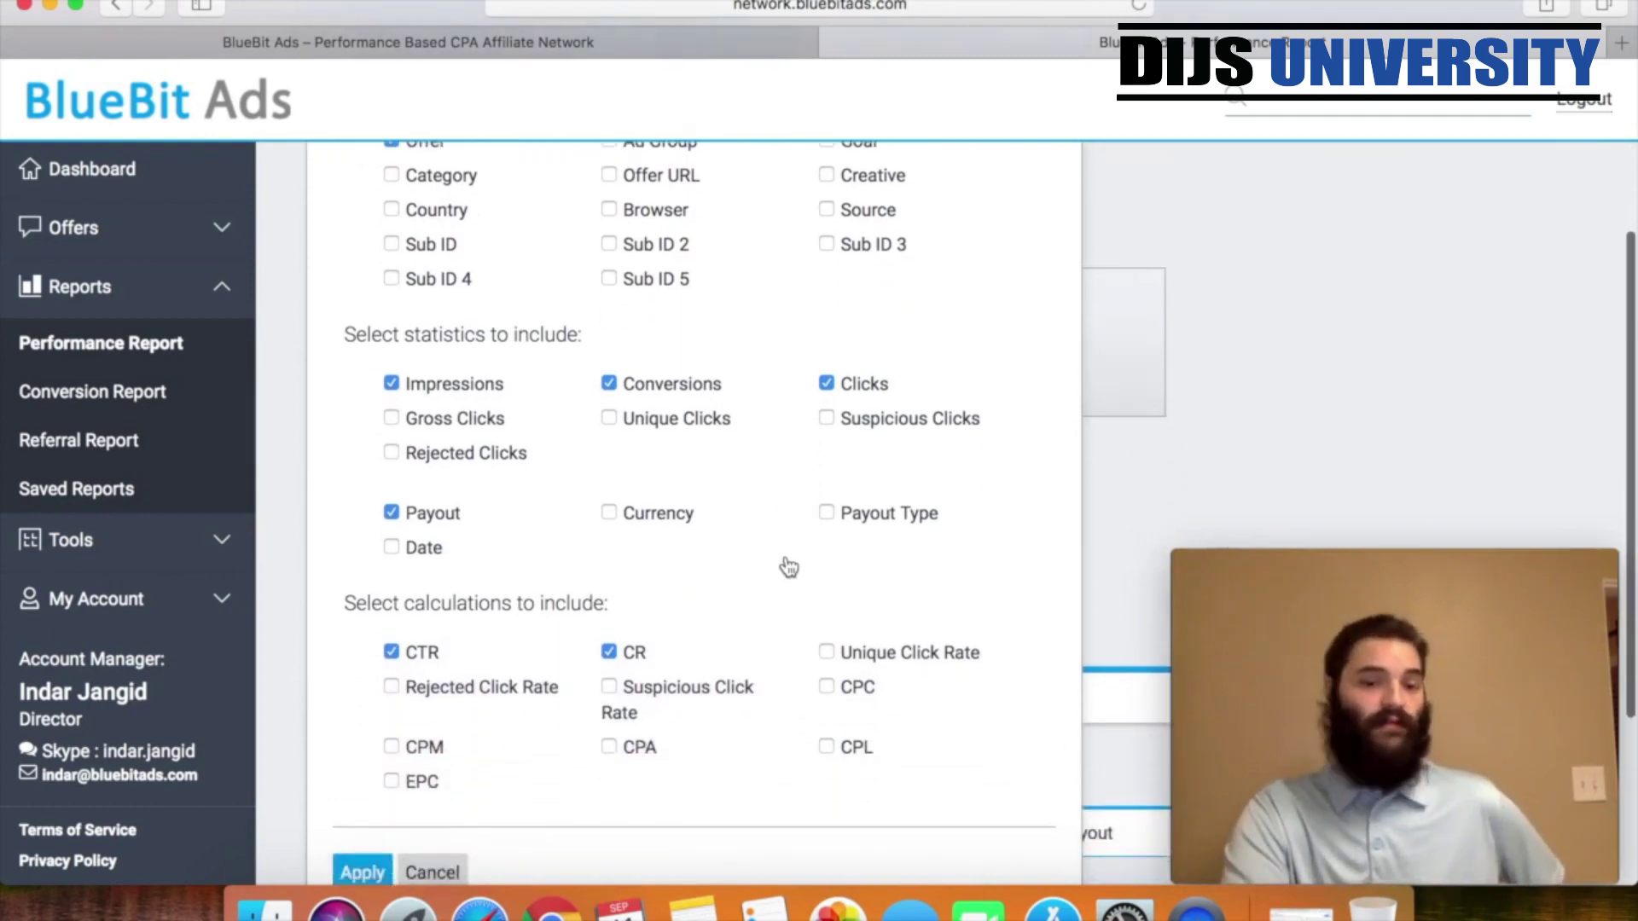
scroll(789, 568, down, 2)
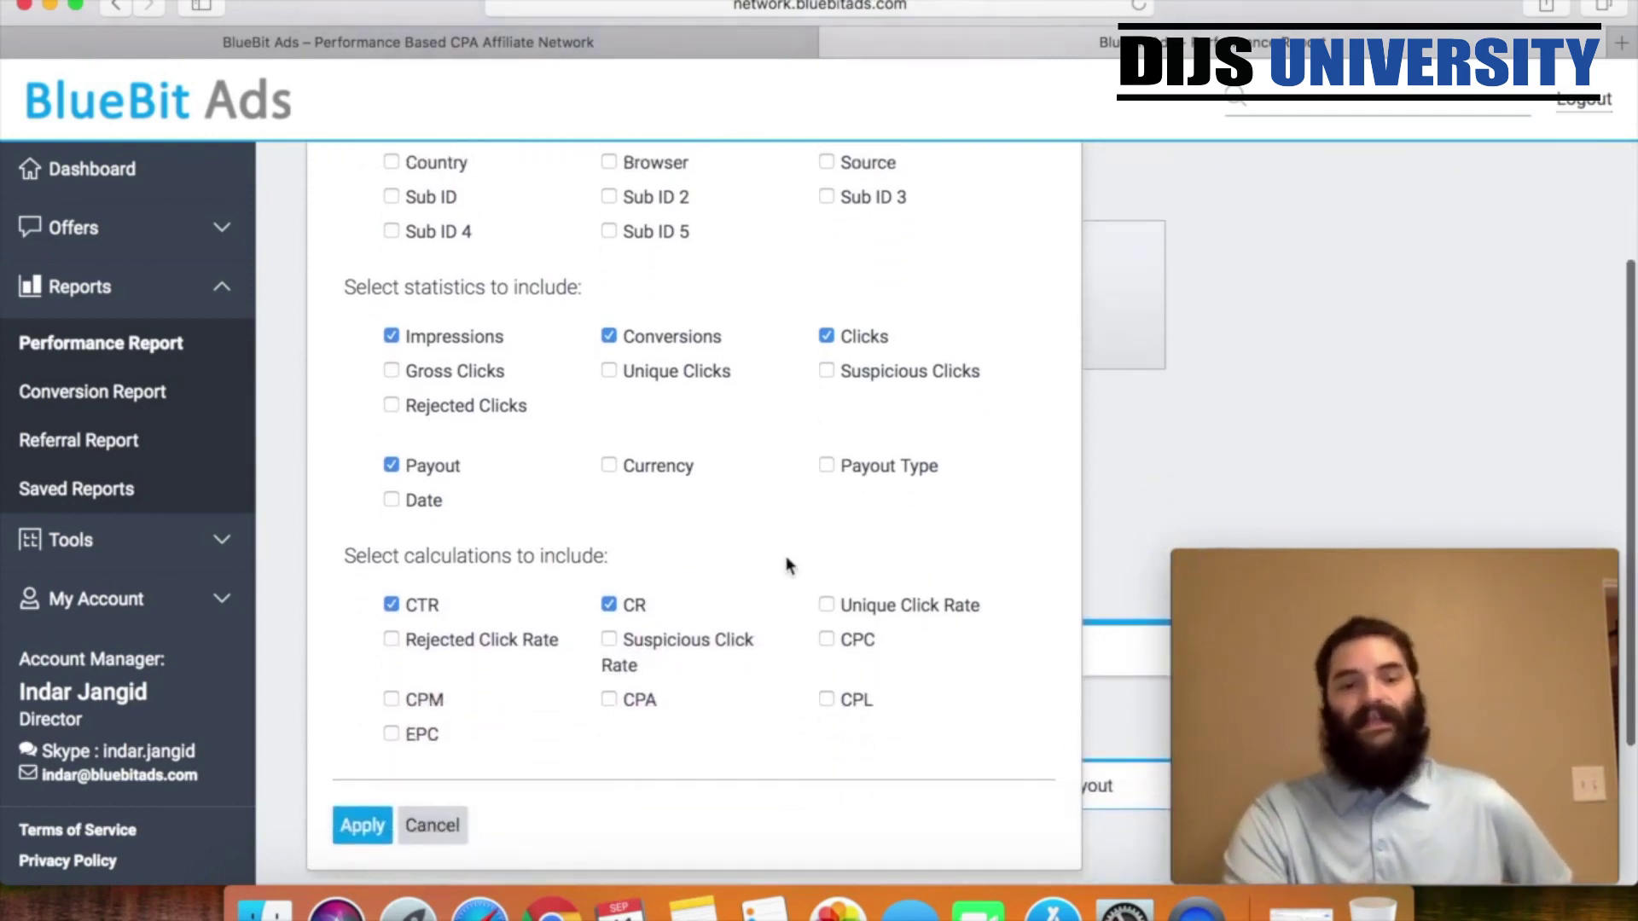
click(433, 815)
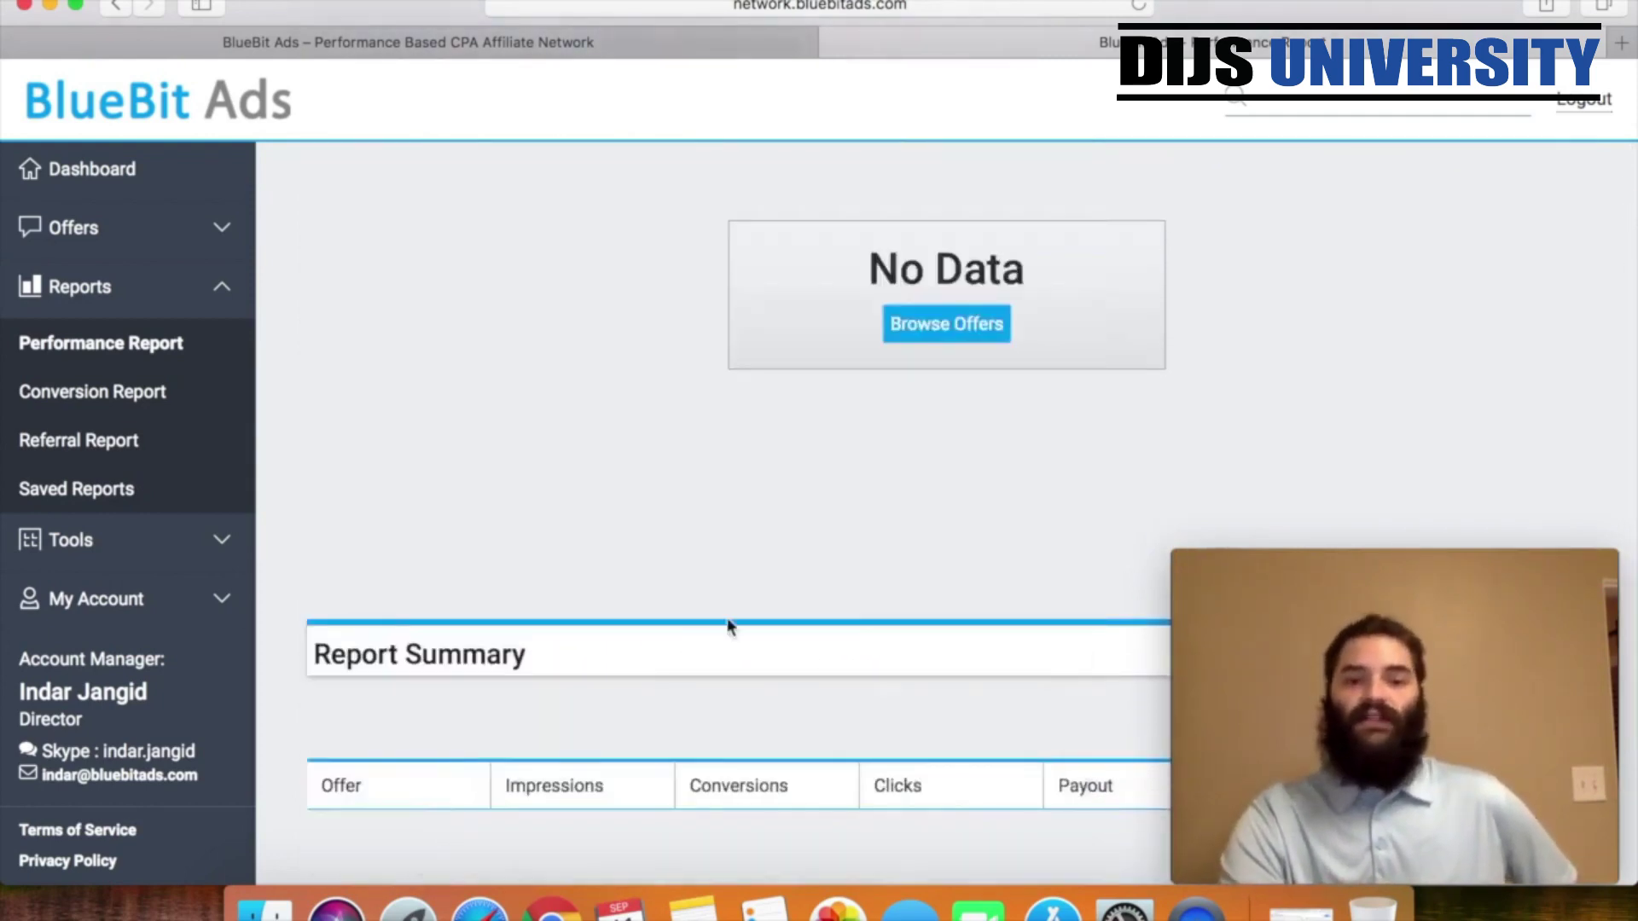
scroll(729, 627, up, 4)
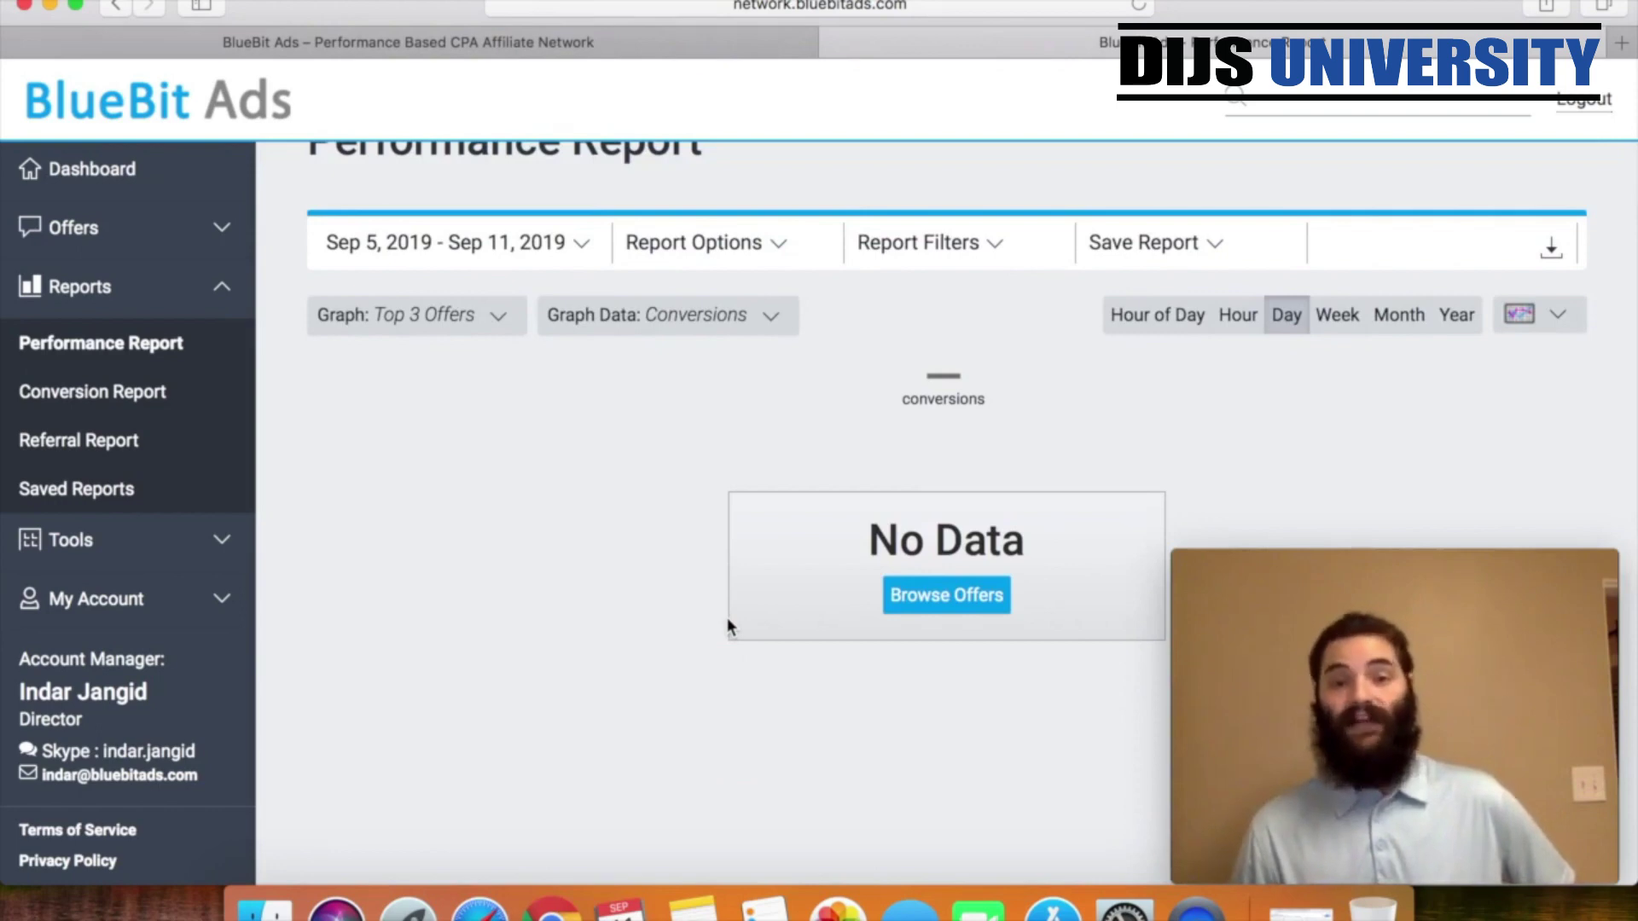
- Check the Performance Report's filters and the form for saving the report under a unique name
click(990, 246)
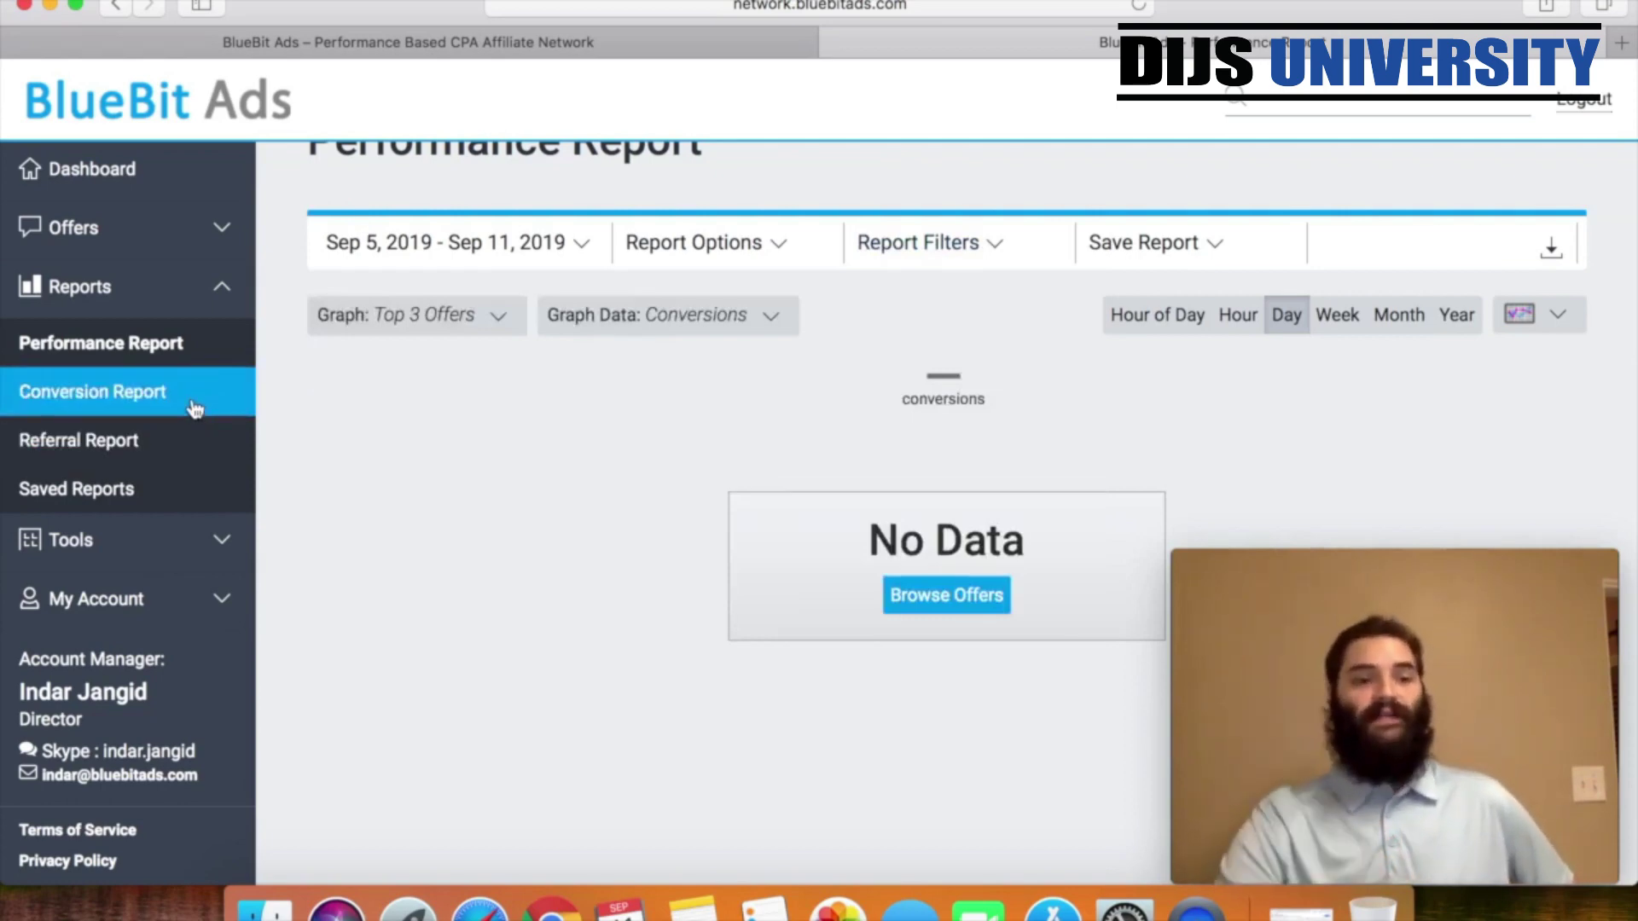
click(1184, 247)
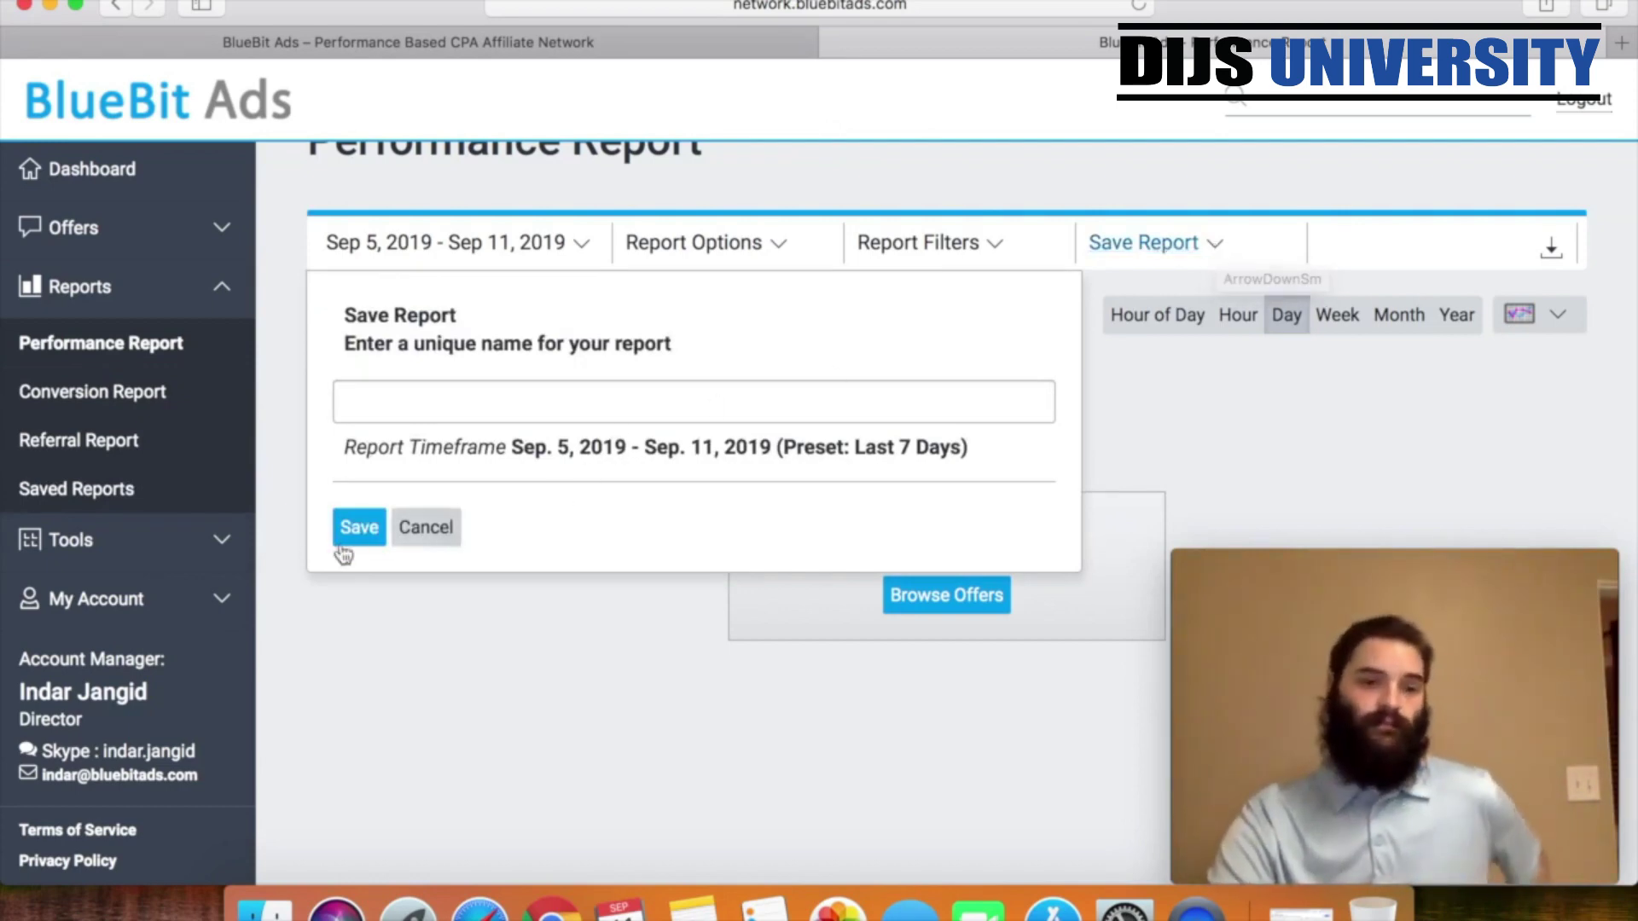
click(359, 528)
- Look over the Ad Groups tool and the Mobile App download page
click(190, 546)
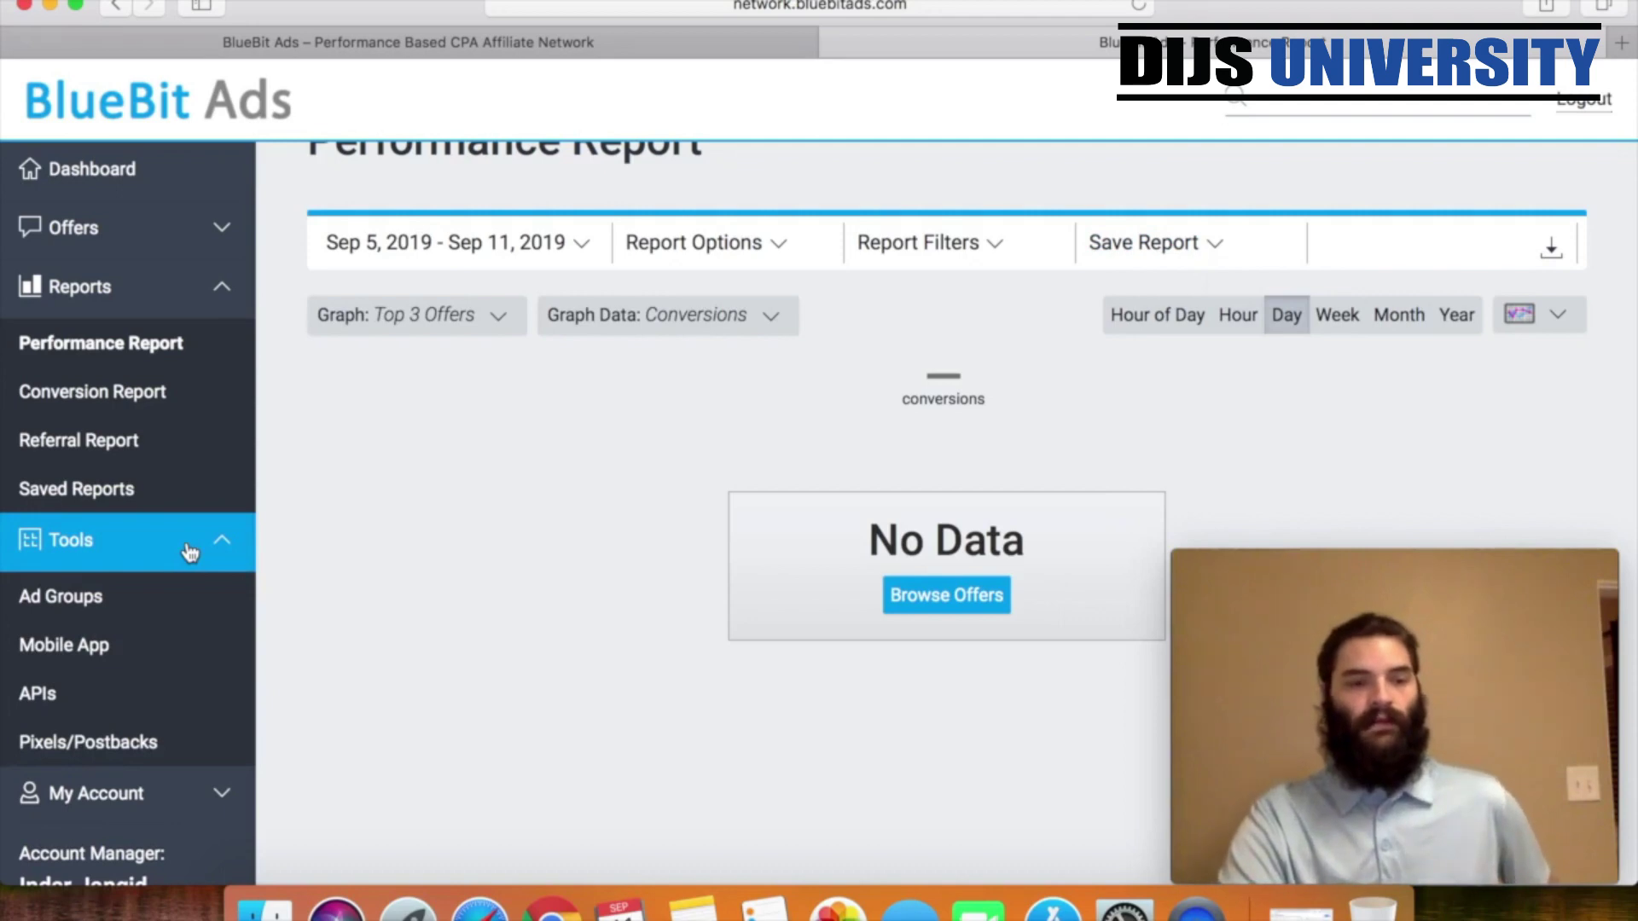
click(99, 614)
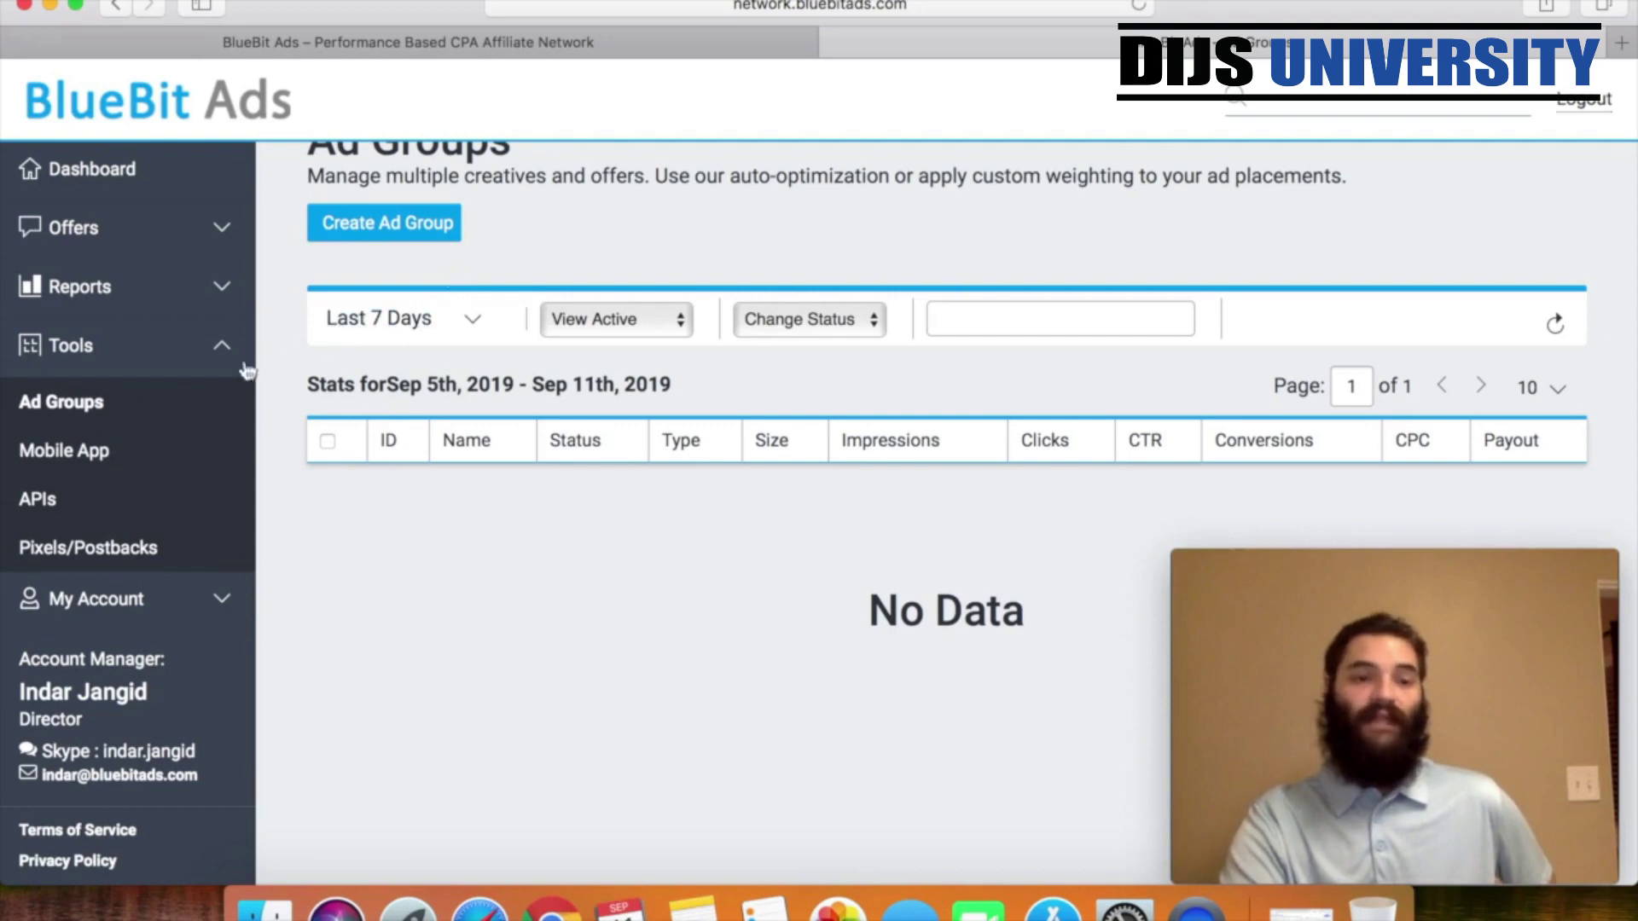
click(73, 455)
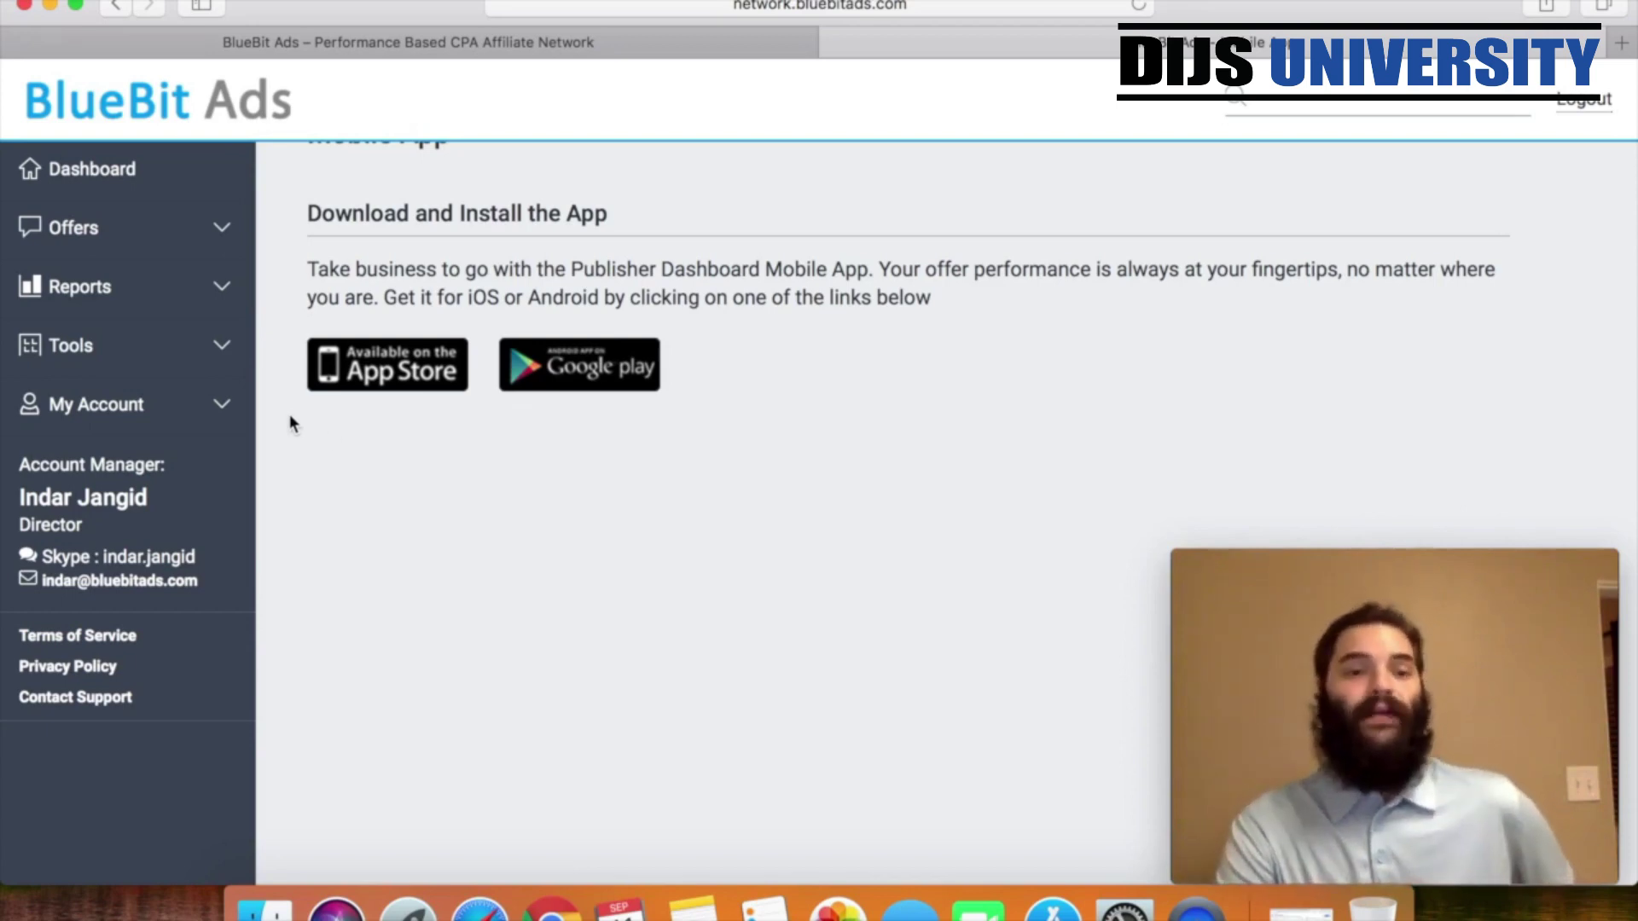
- Review the remaining Tools entries, the My Account entries and the account manager's contact details
click(71, 345)
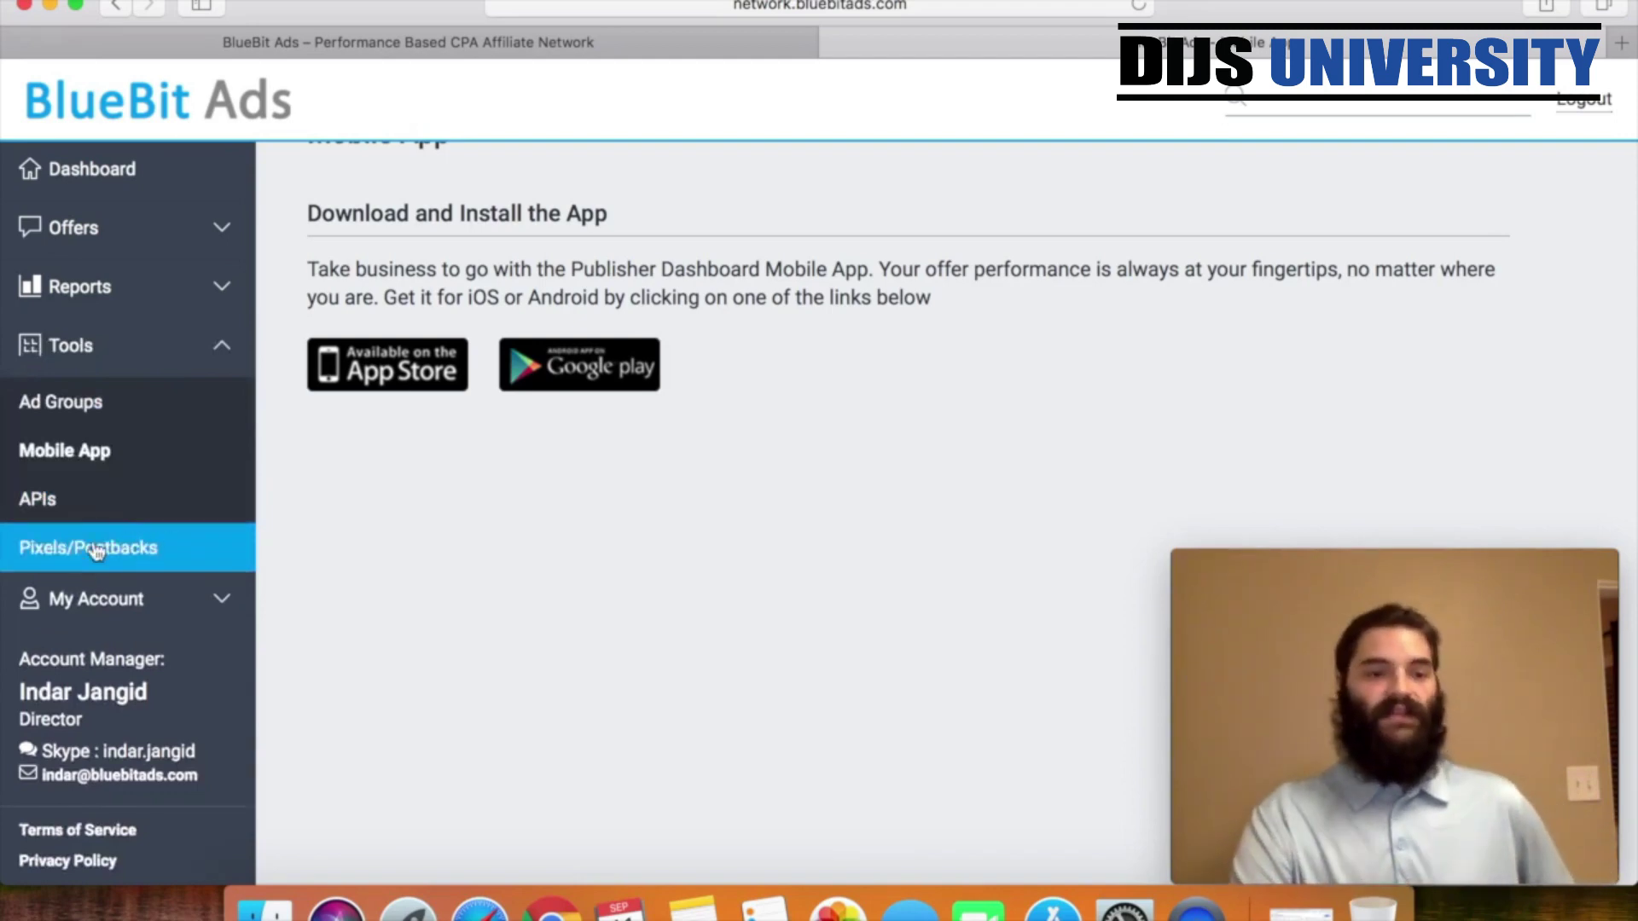
click(108, 608)
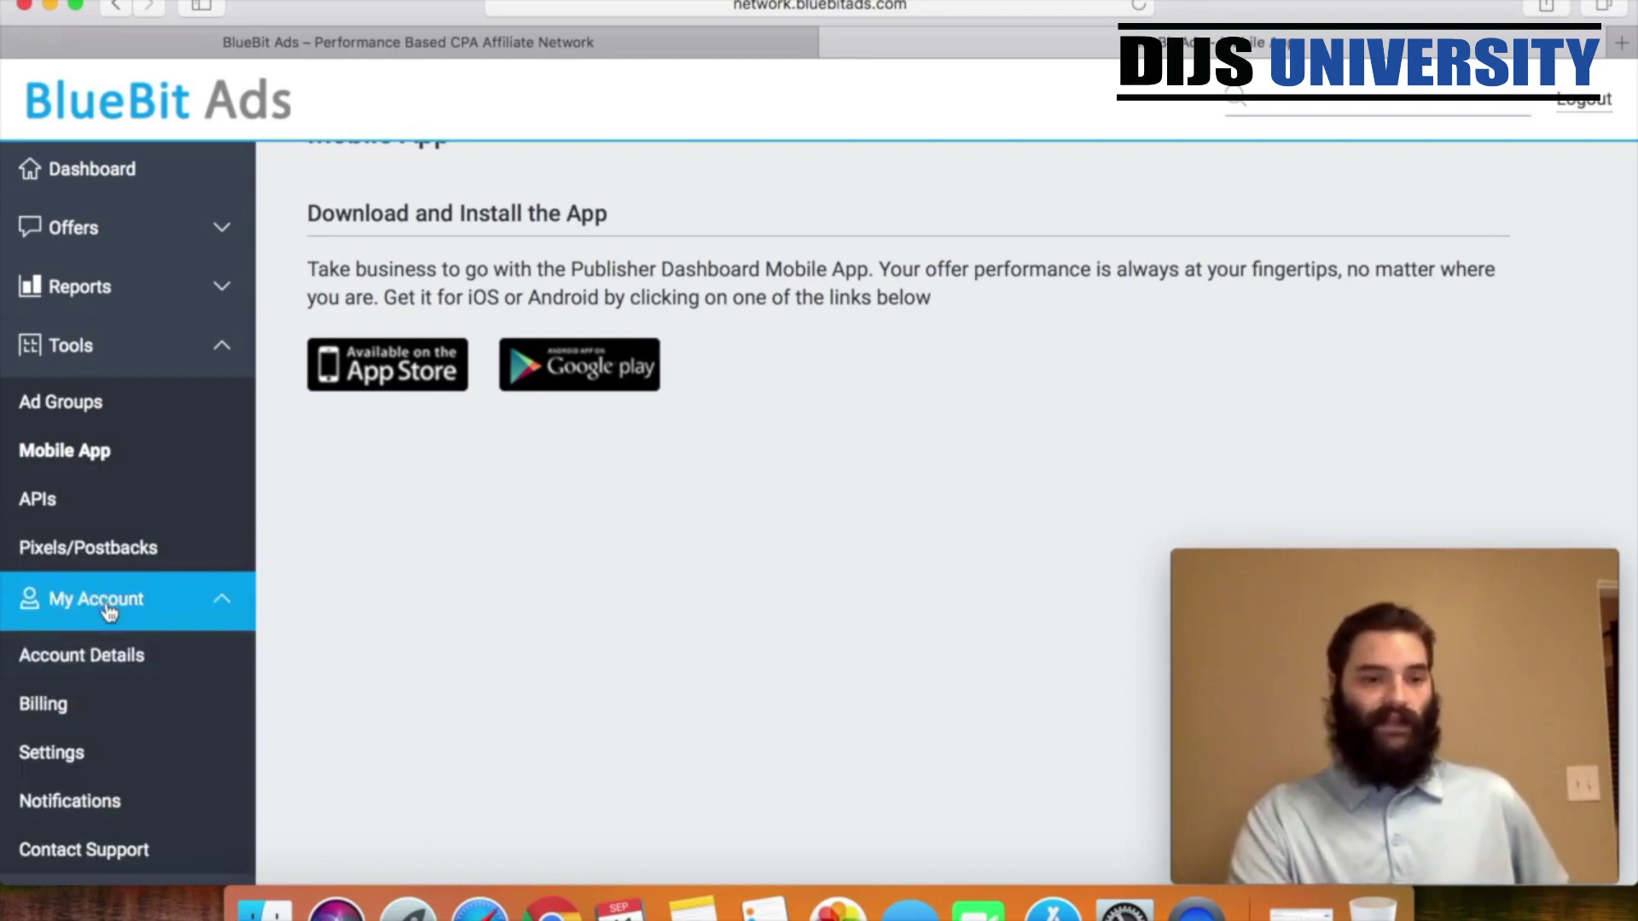
scroll(113, 672, down, 3)
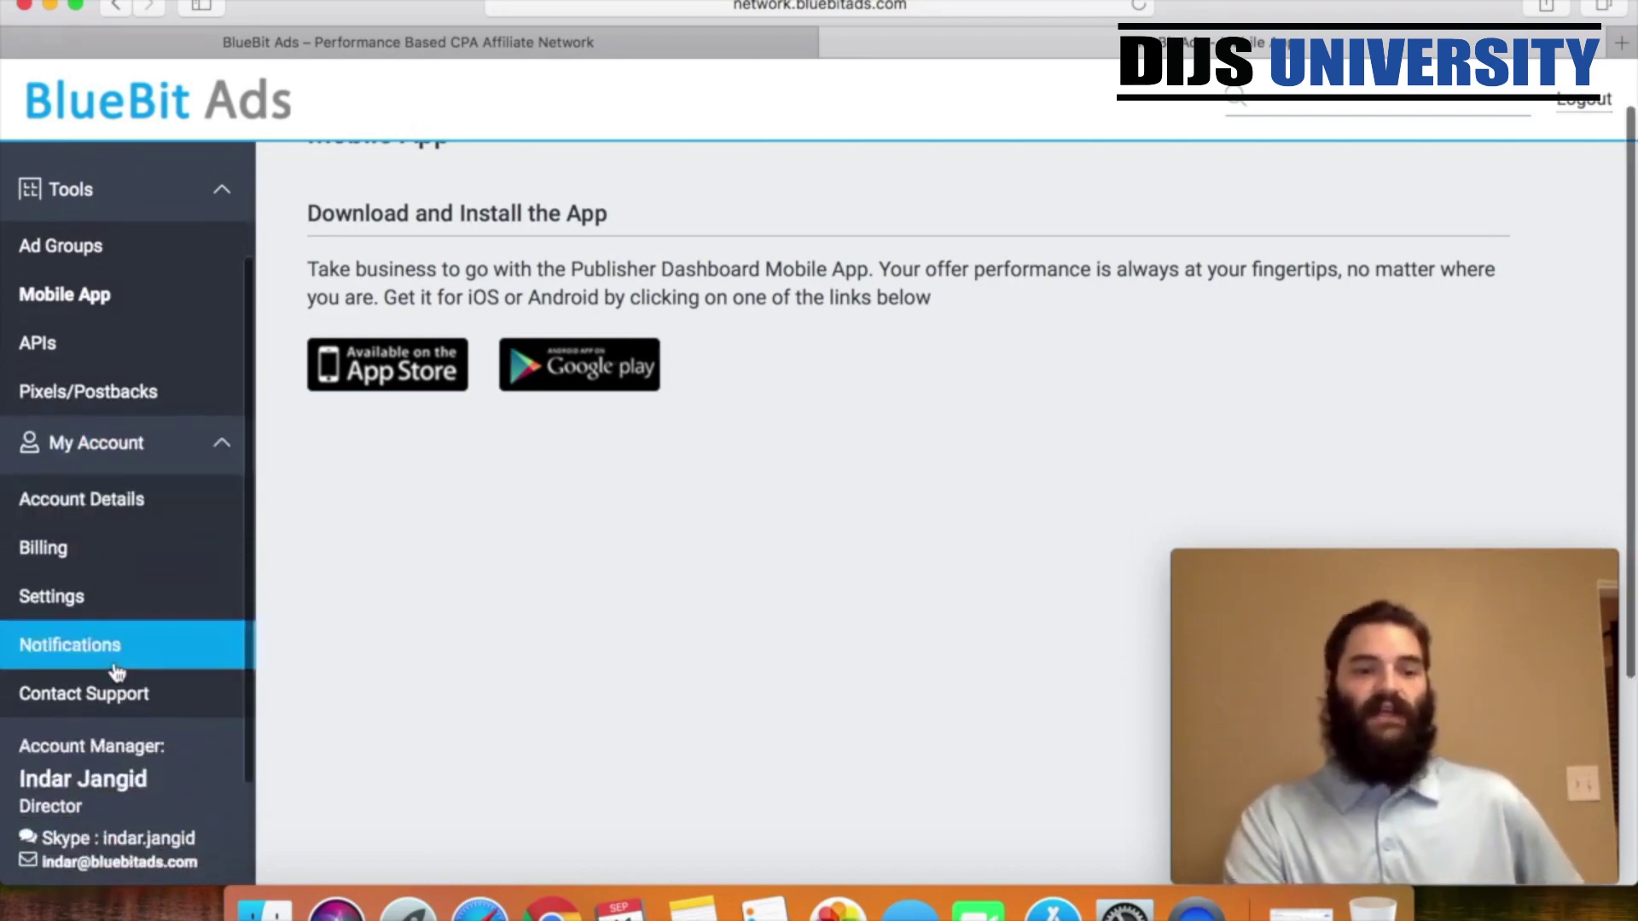
scroll(117, 672, down, 2)
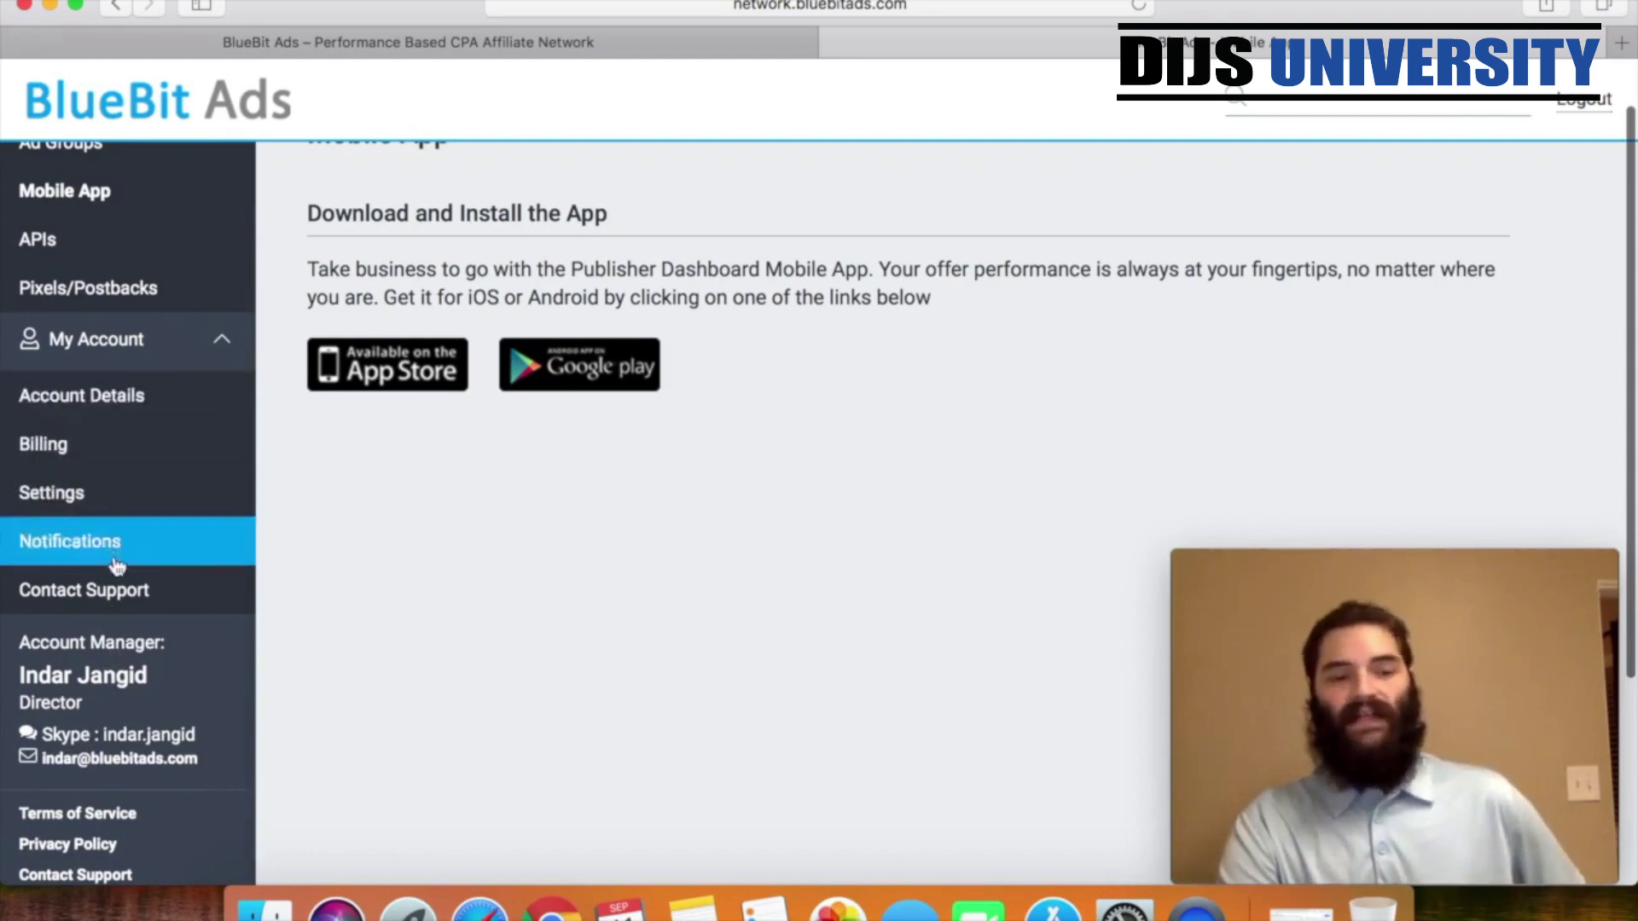
scroll(150, 305, down, 1)
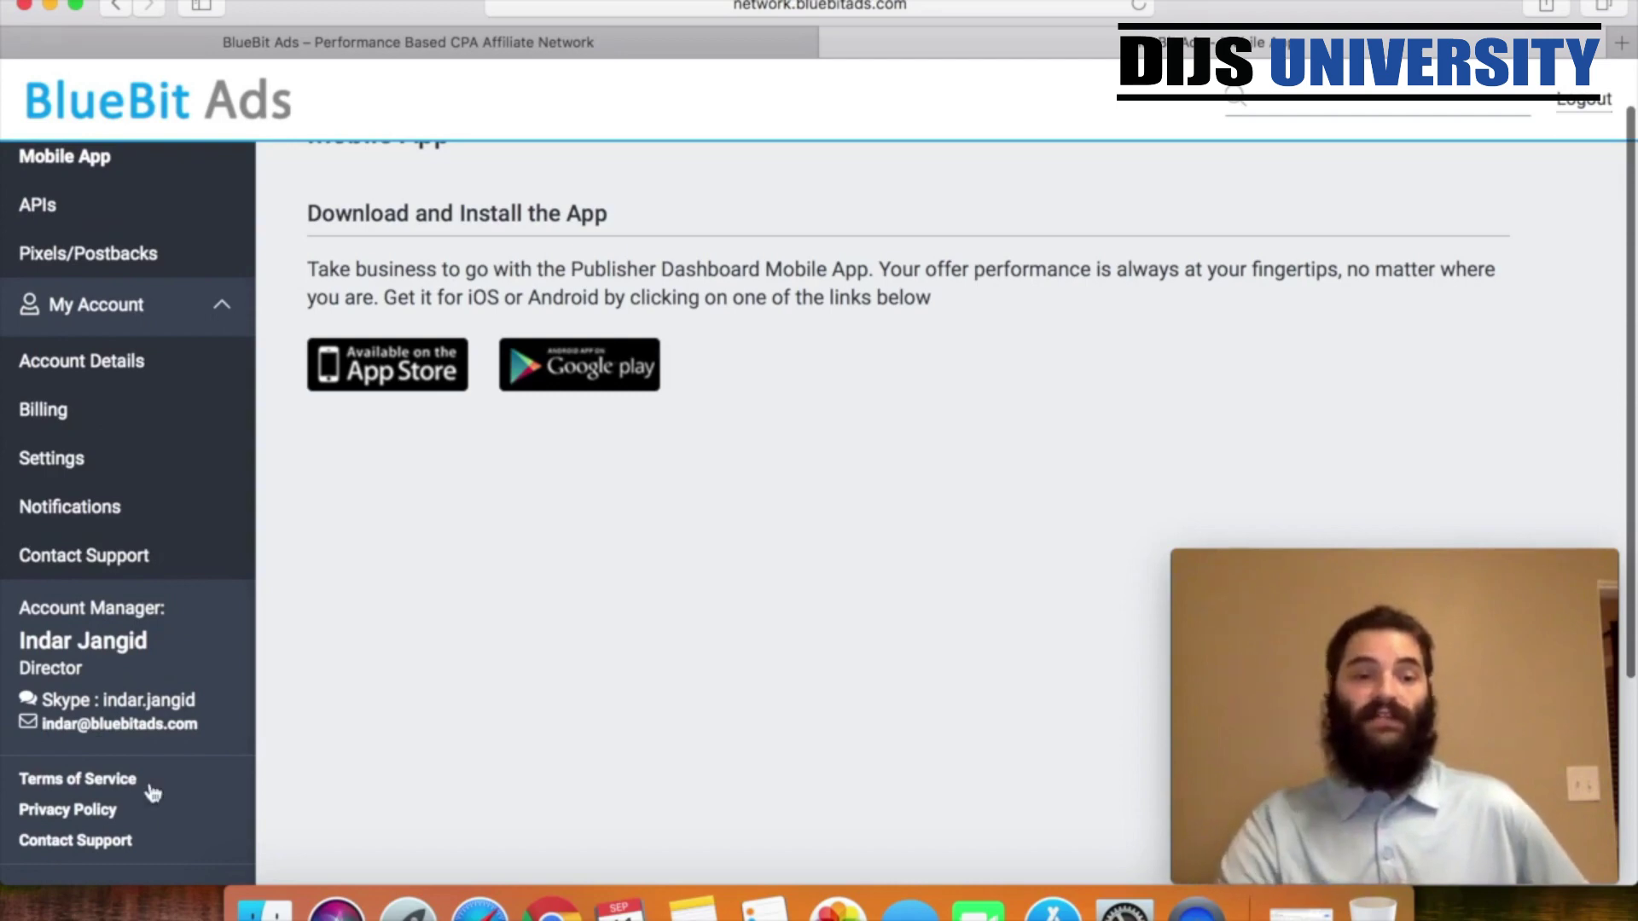
scroll(172, 708, up, 5)
scroll(172, 708, up, 2)
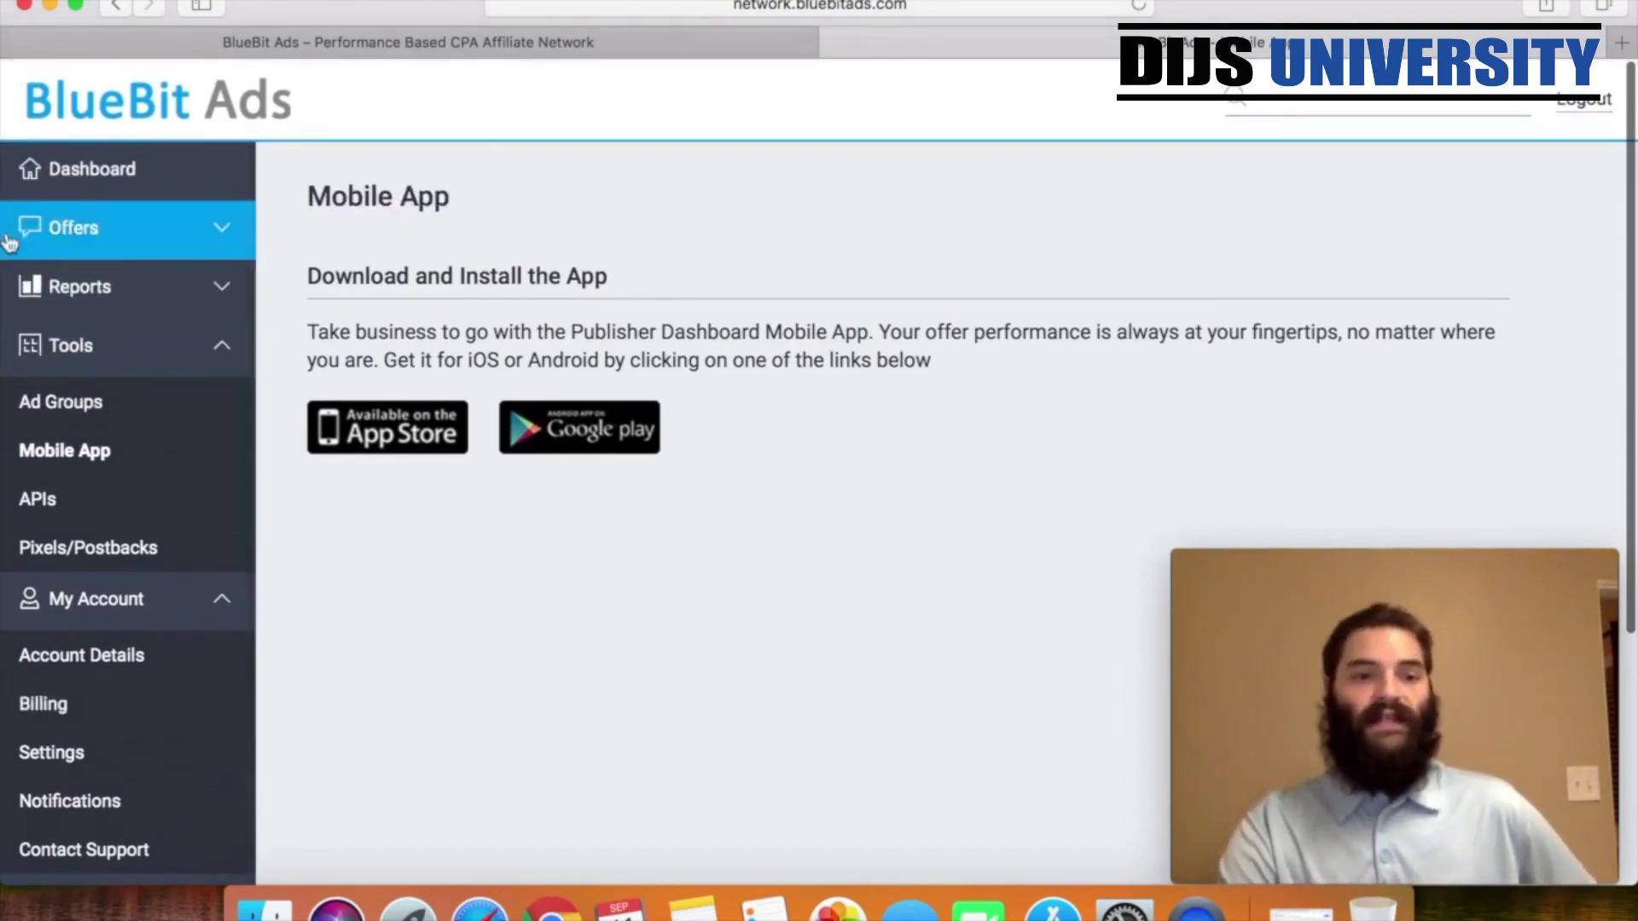
- Open the All Offers list, skim its first page and set it to show 200 offers per page
click(64, 229)
click(58, 287)
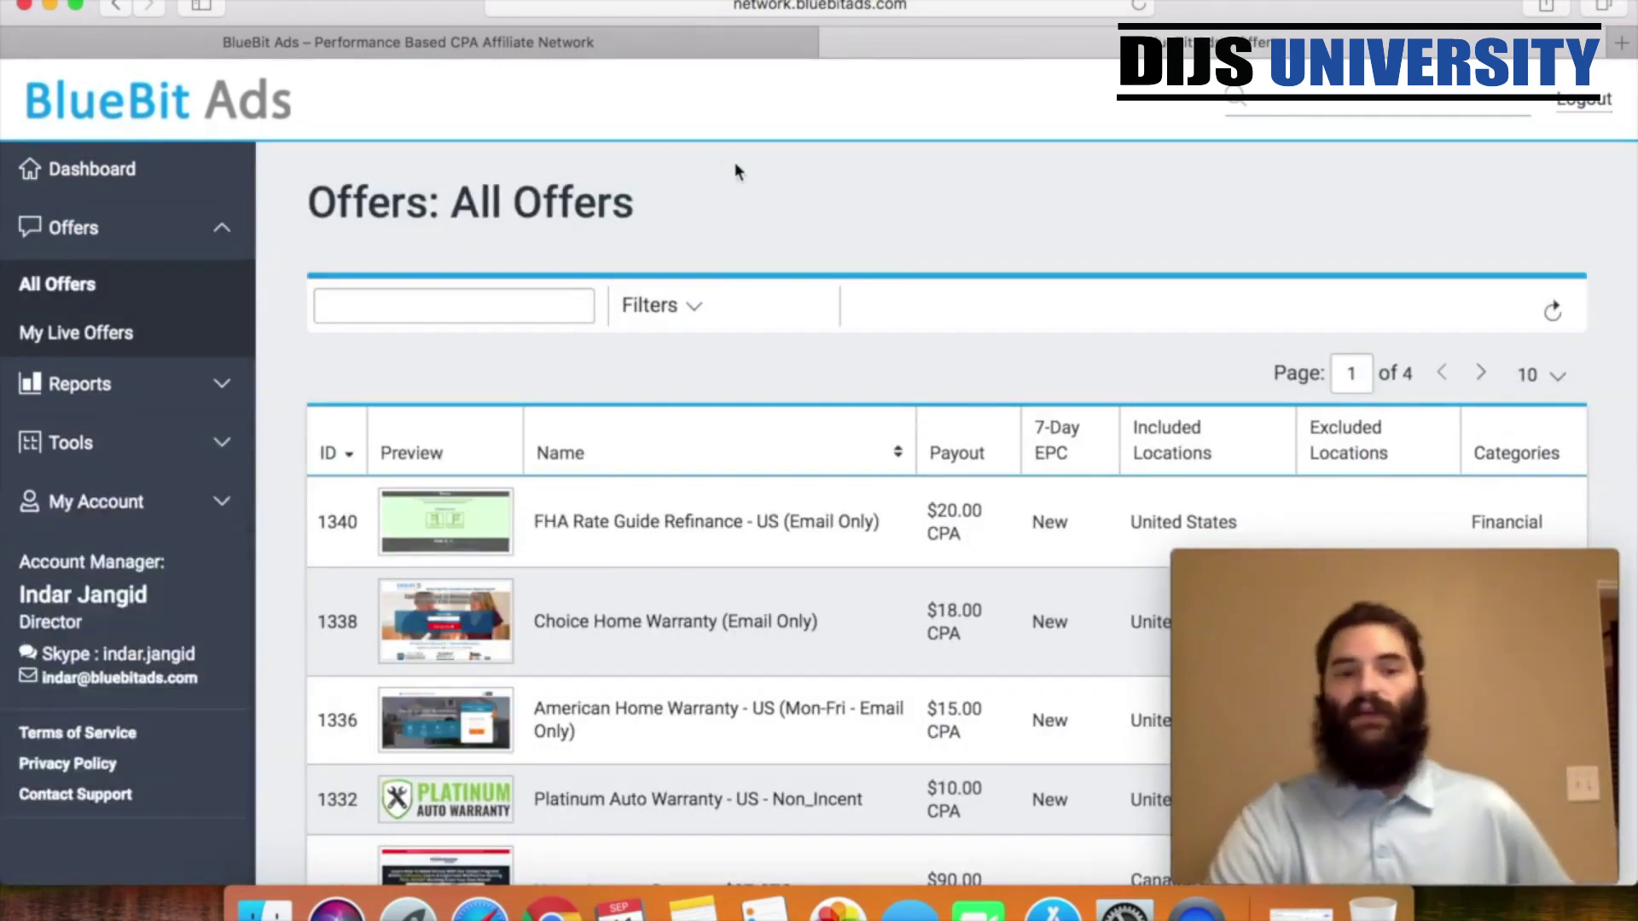
scroll(912, 238, down, 7)
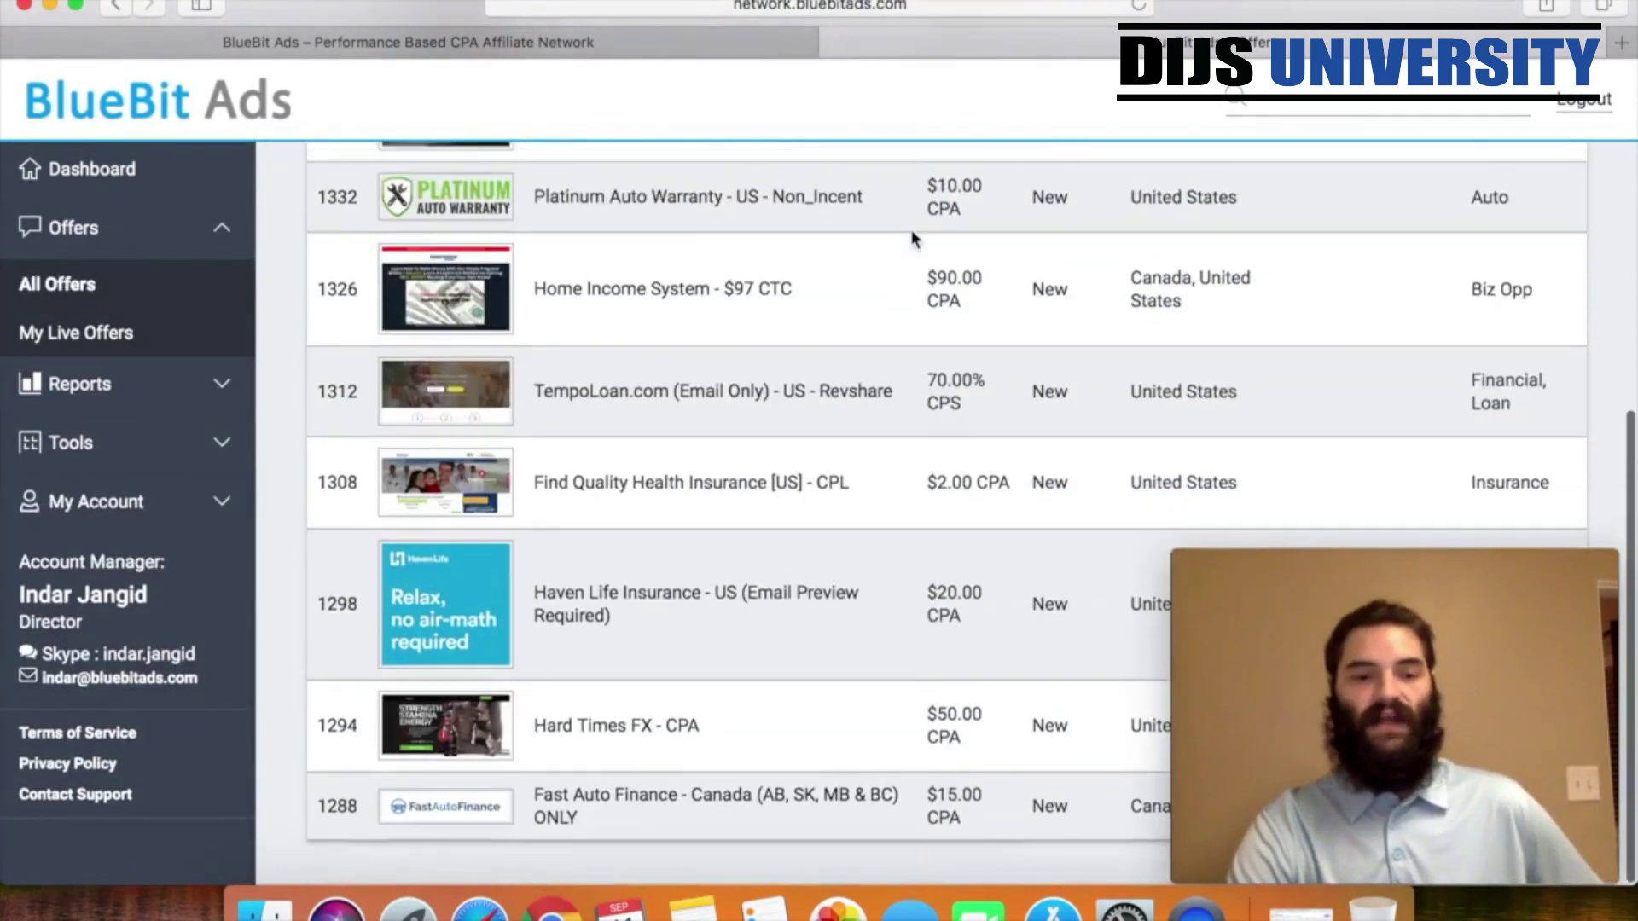
scroll(913, 239, up, 8)
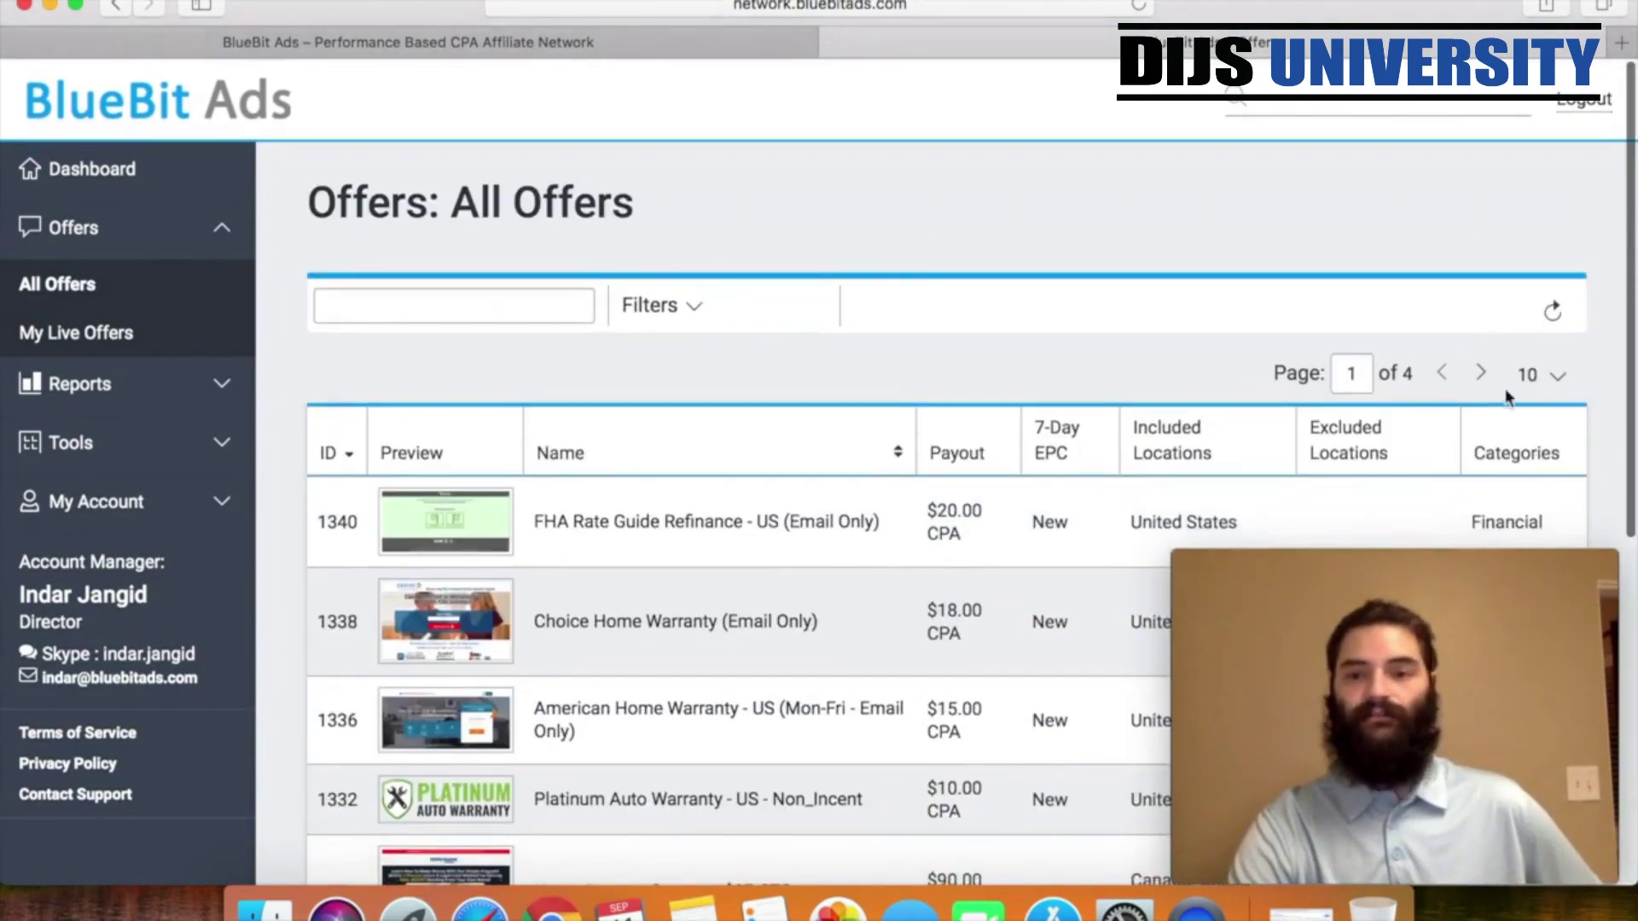
click(1557, 377)
click(1542, 506)
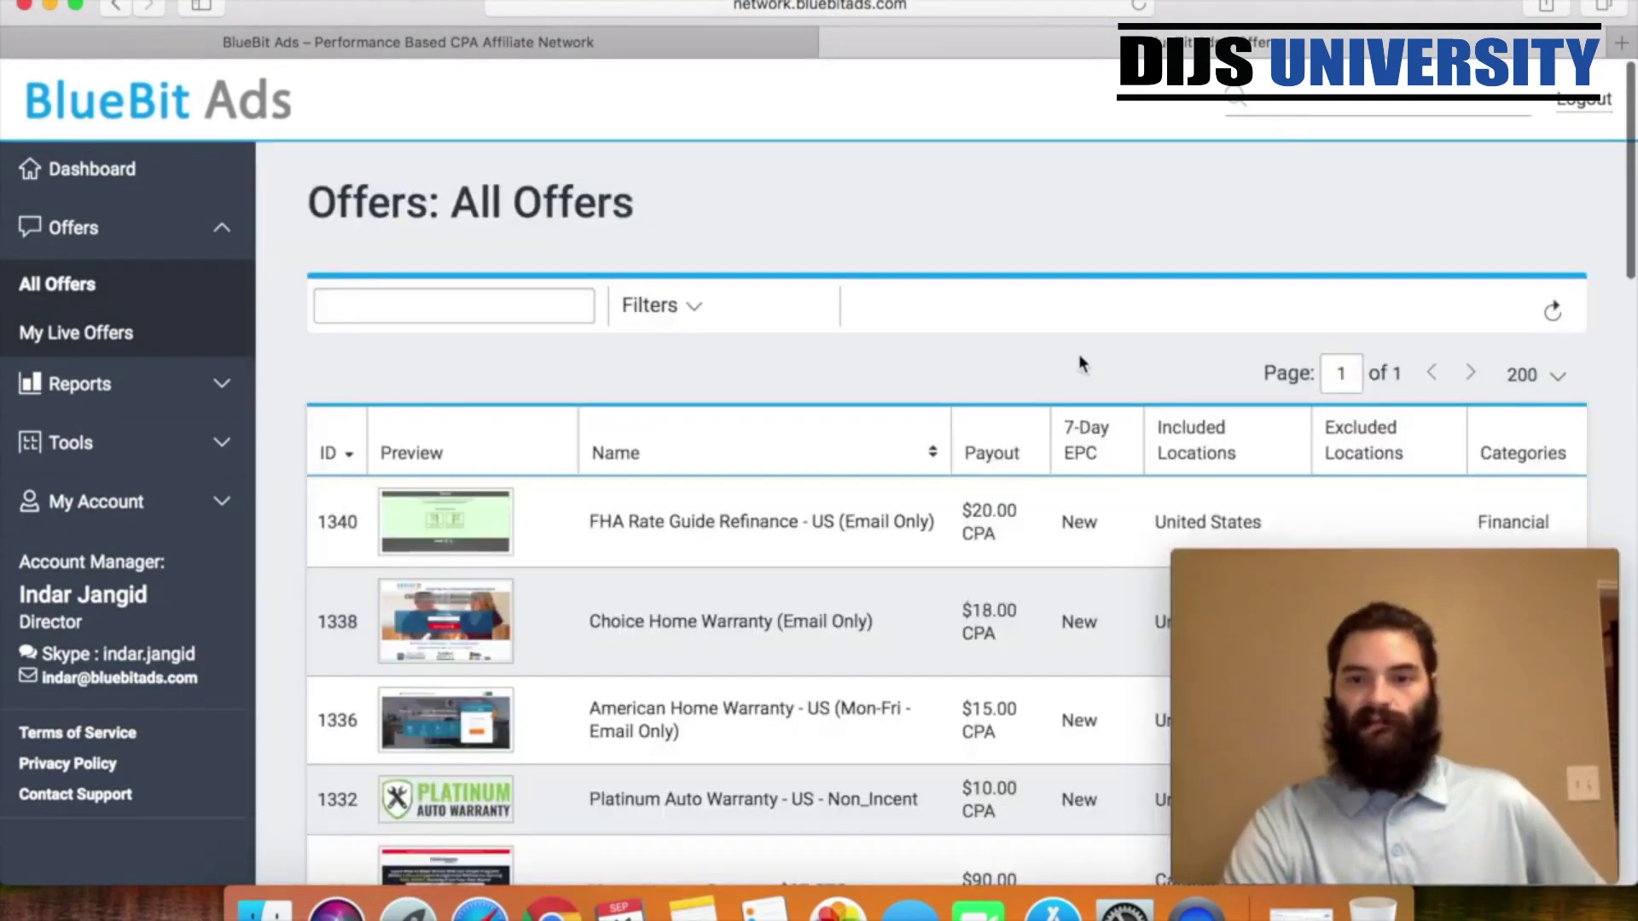
- Look through the full offers list from end to end, examining payouts, locations and categories
scroll(894, 377, down, 15)
scroll(894, 385, down, 20)
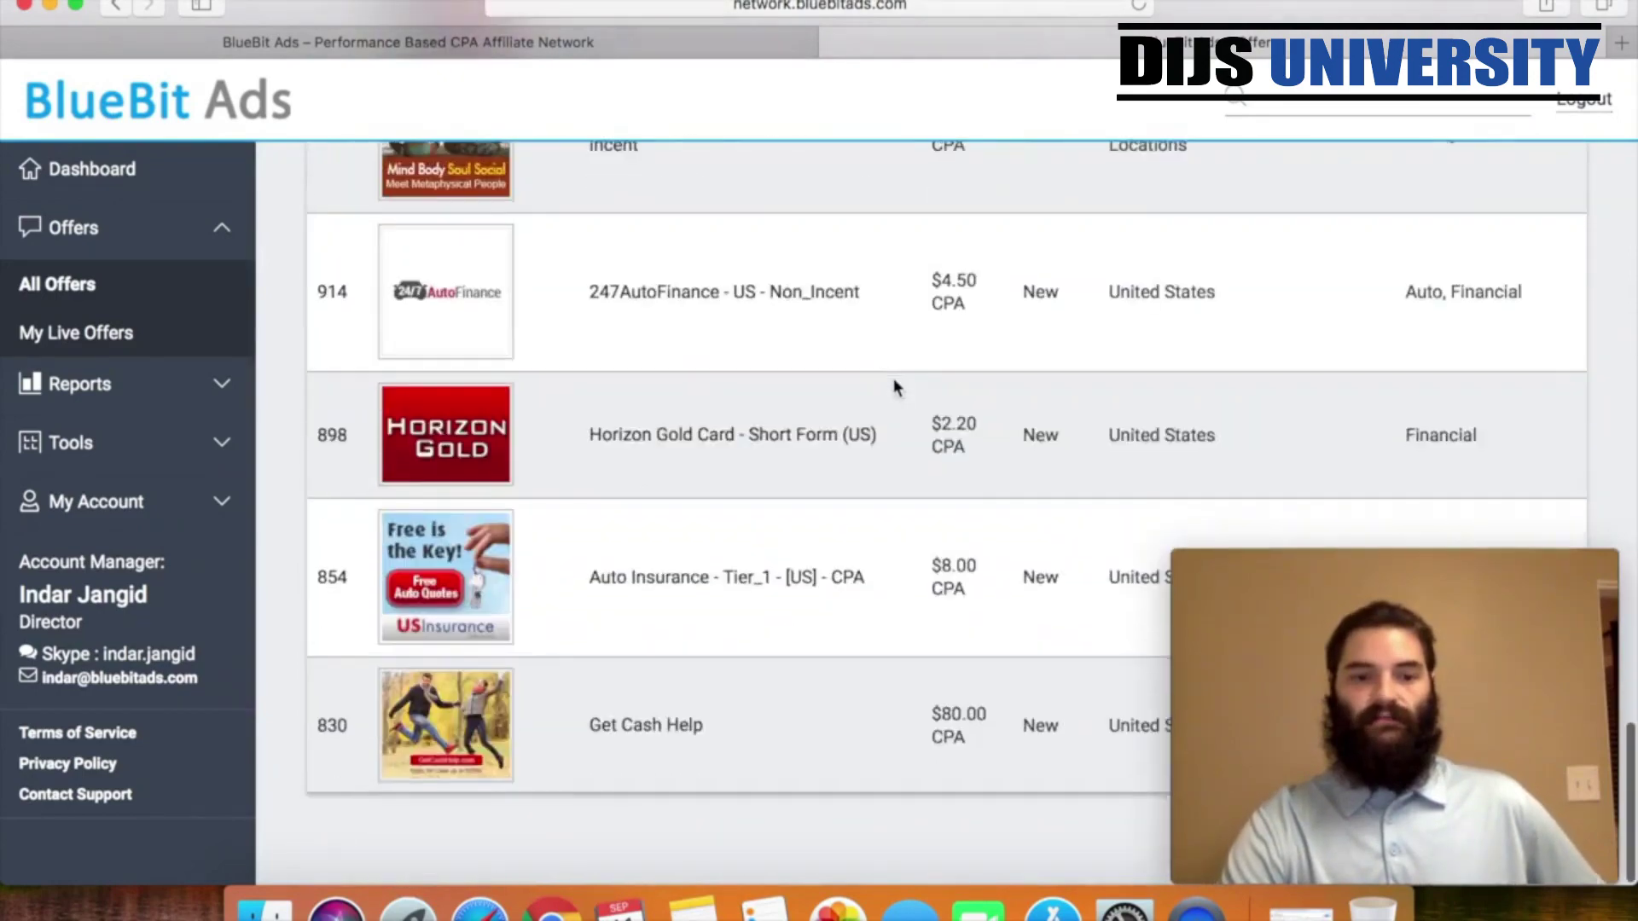
scroll(894, 385, up, 3)
scroll(894, 386, down, 2)
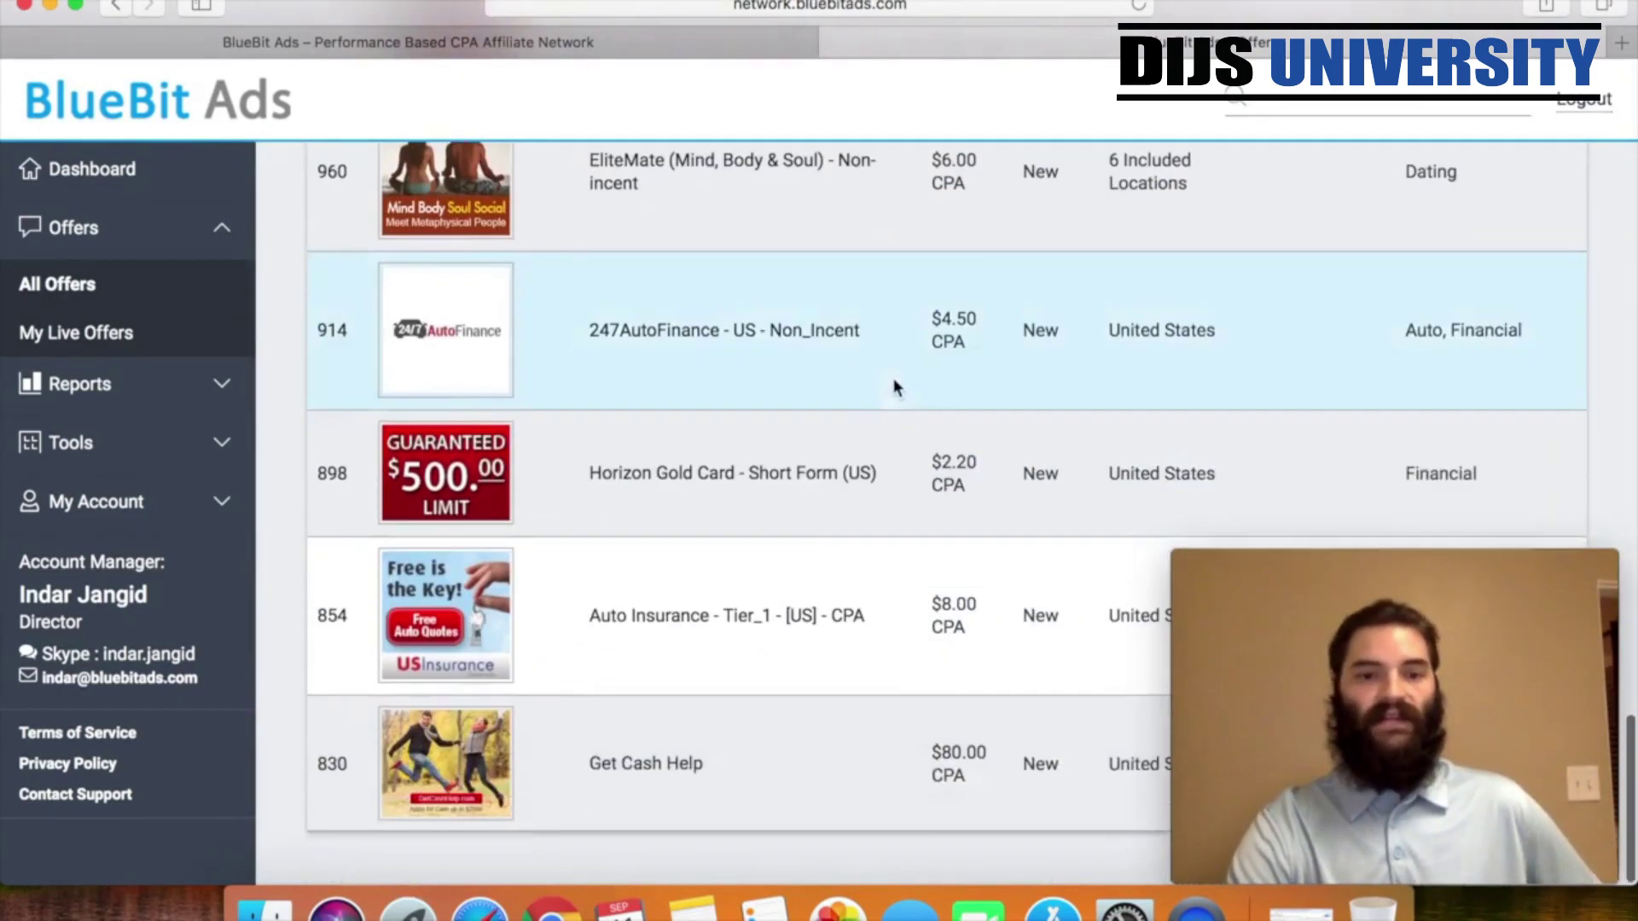
scroll(894, 386, up, 20)
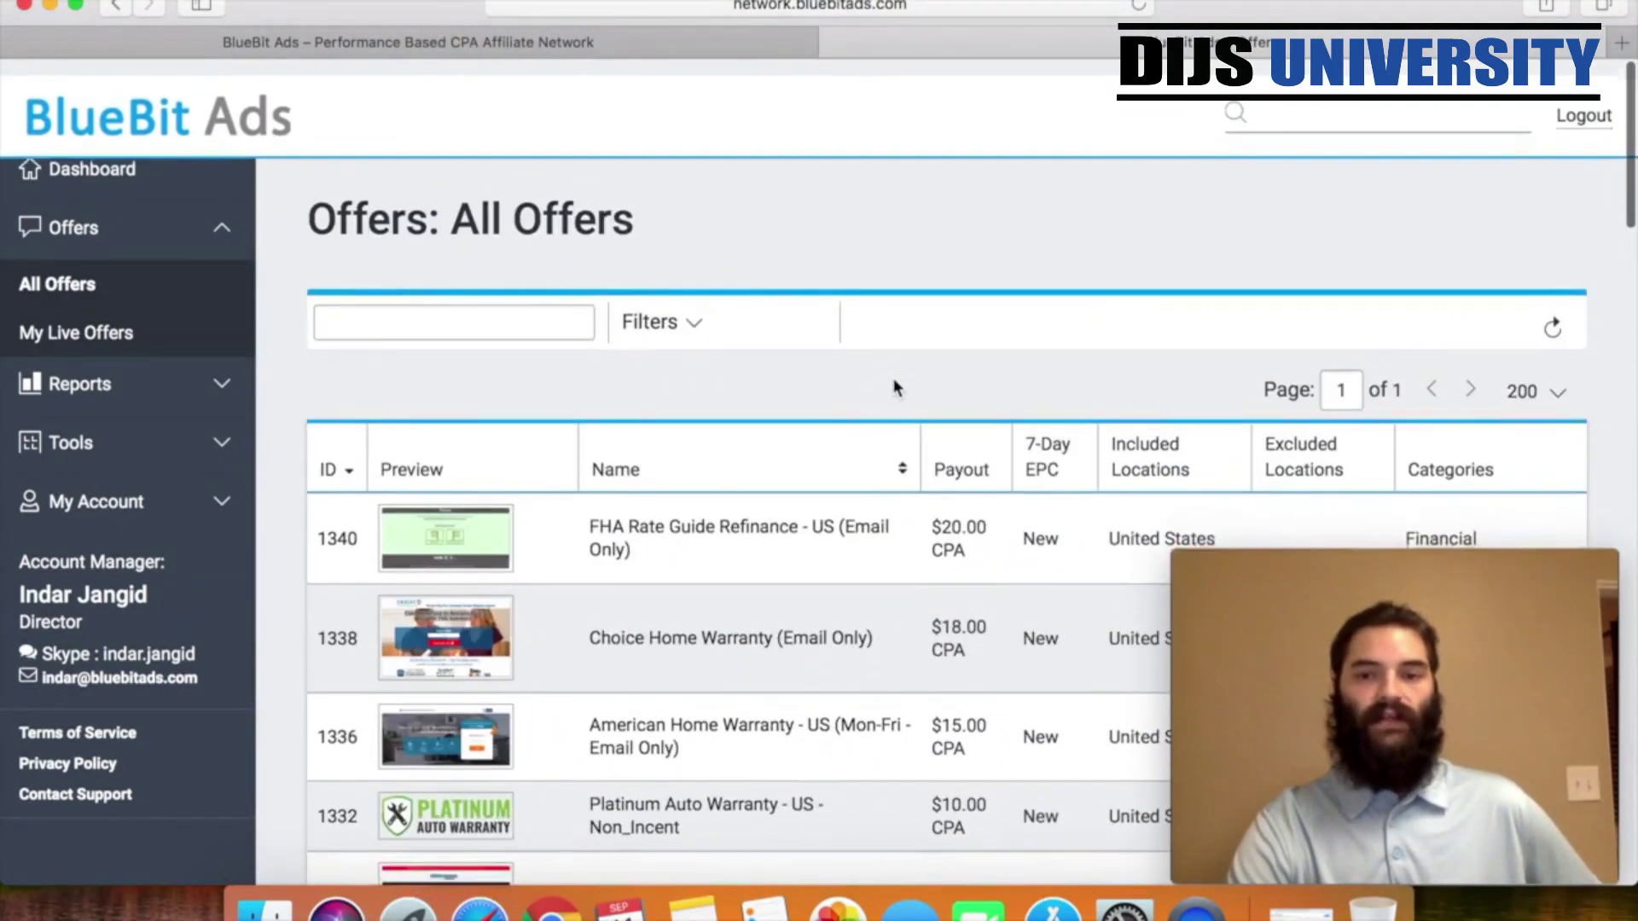
scroll(894, 386, down, 5)
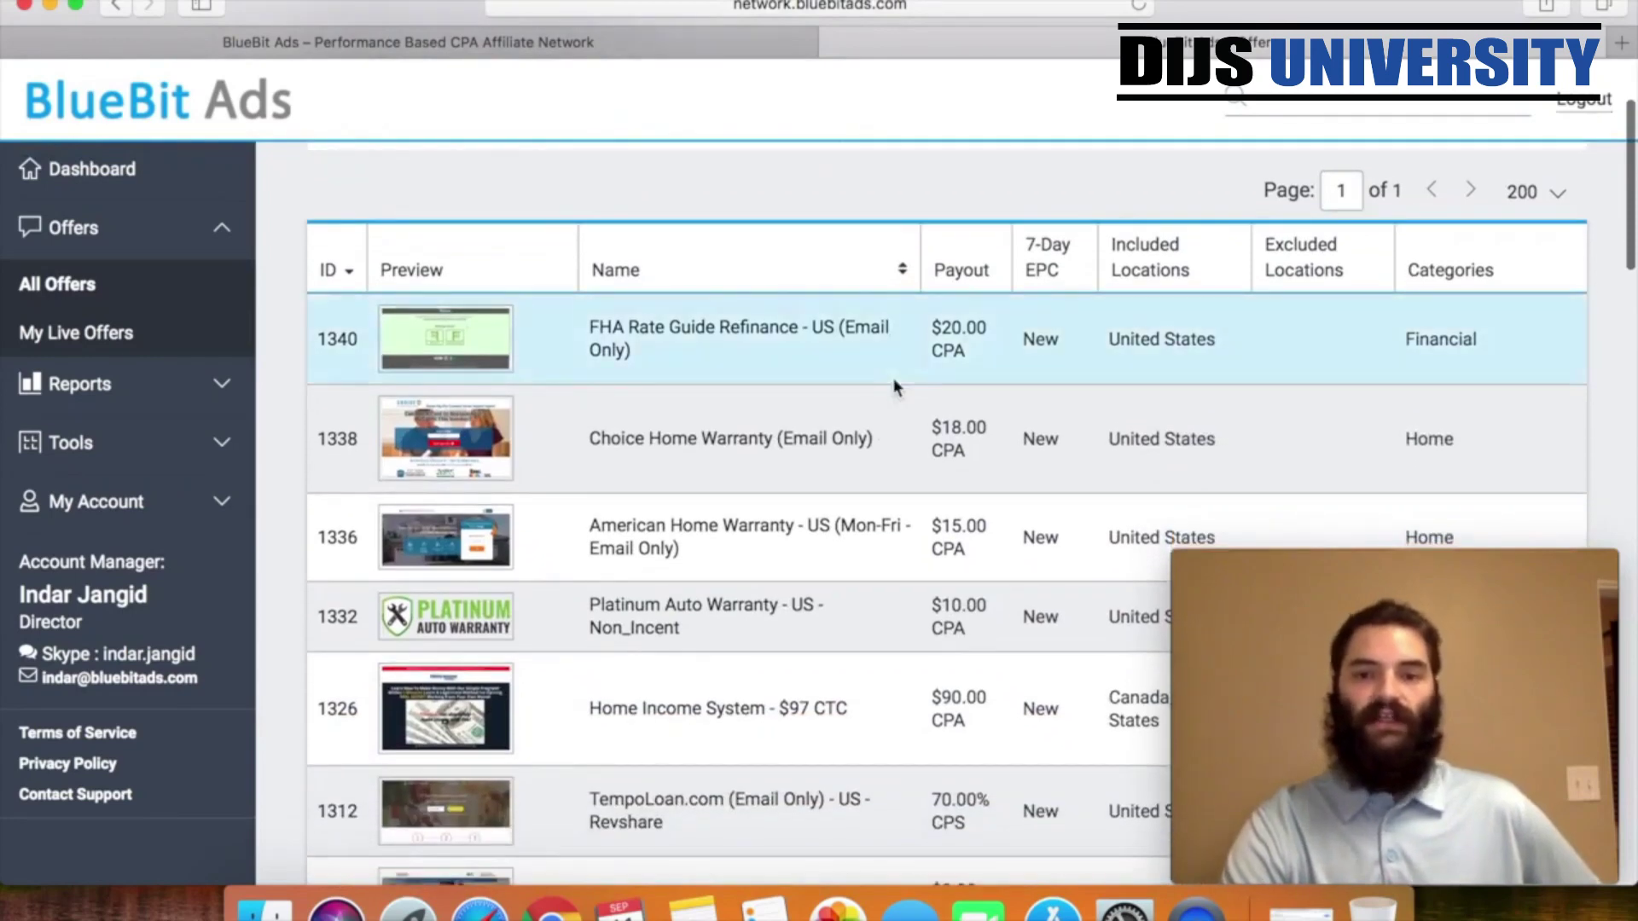
scroll(893, 386, down, 2)
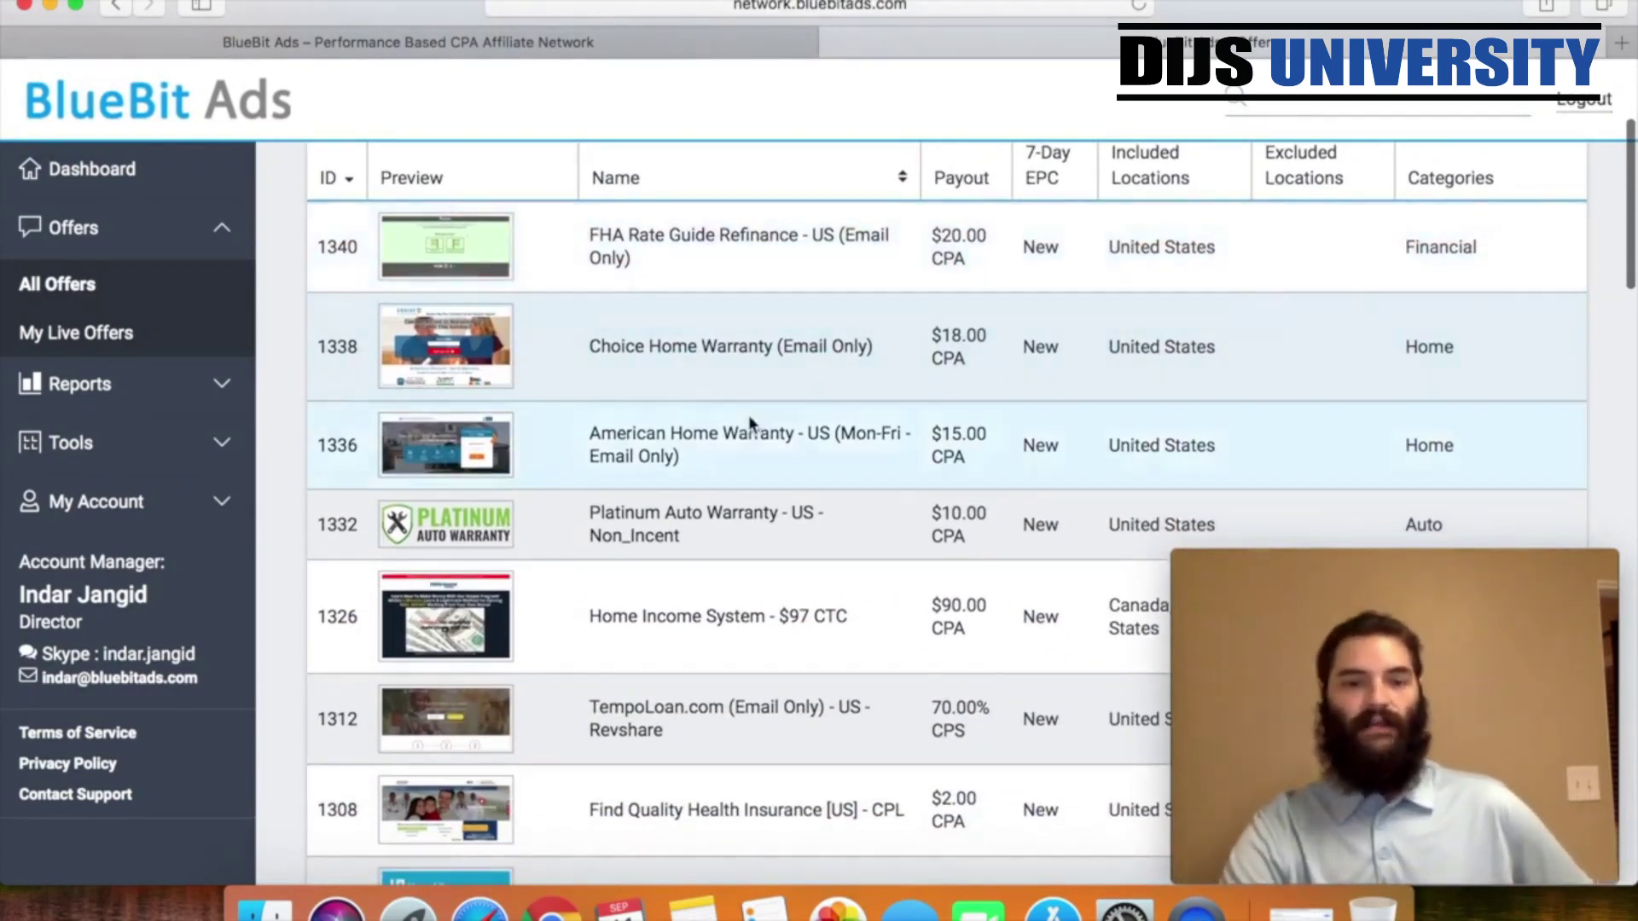
- Go through the offers again from the FHA Rate Guide Refinance entry to the list's end, comparing payouts, allowed locations and categories
scroll(808, 549, down, 2)
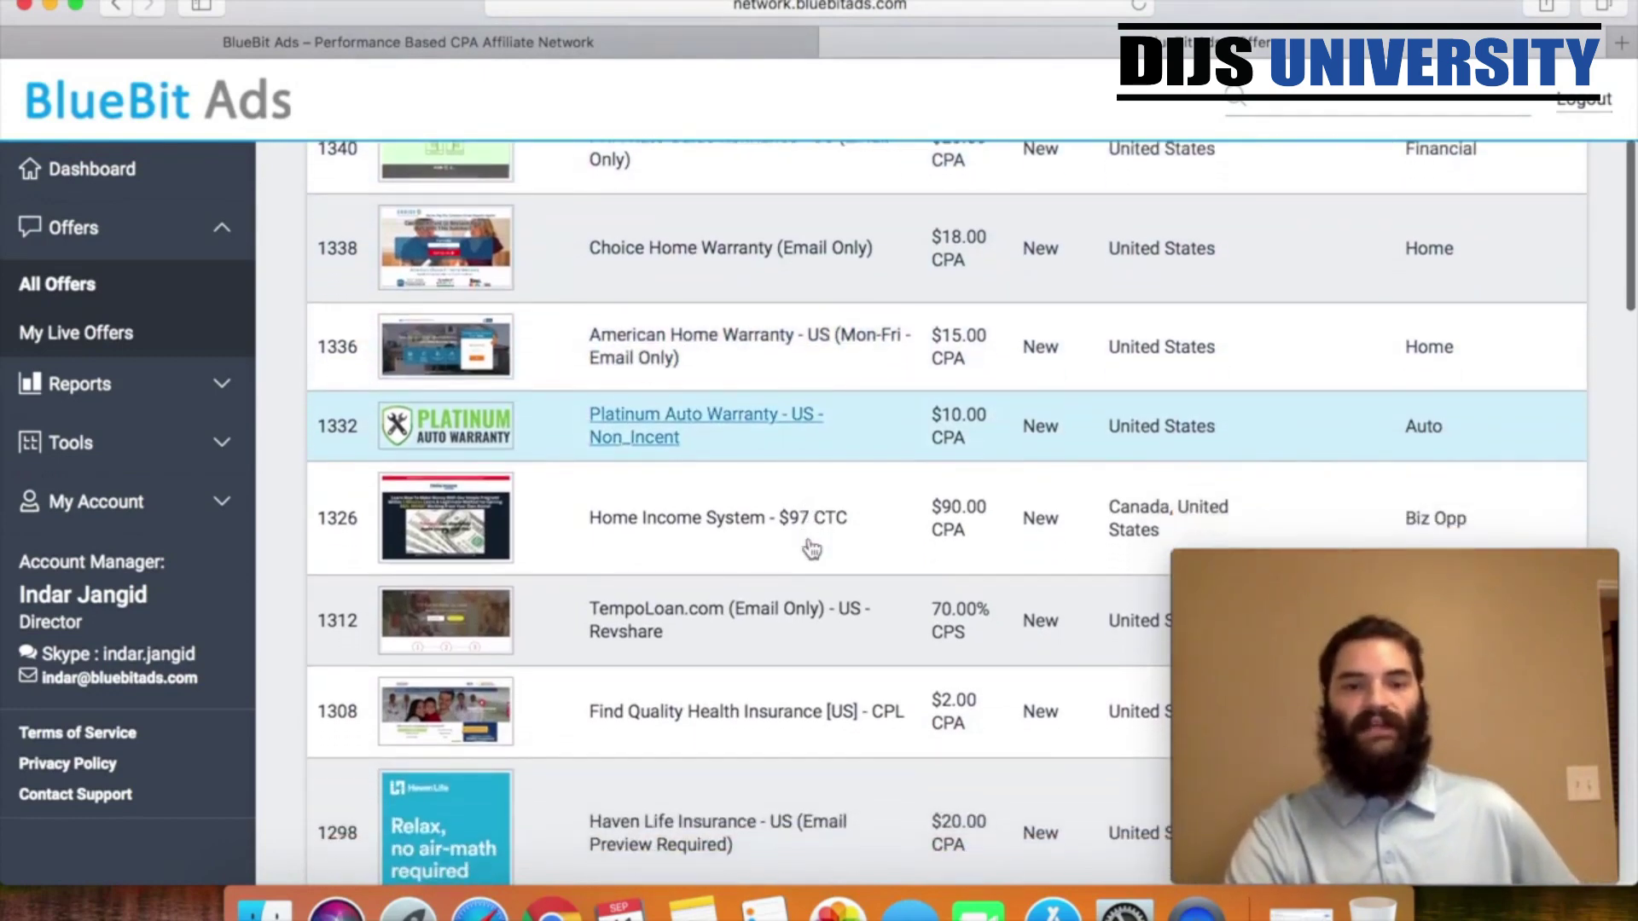
scroll(731, 457, down, 2)
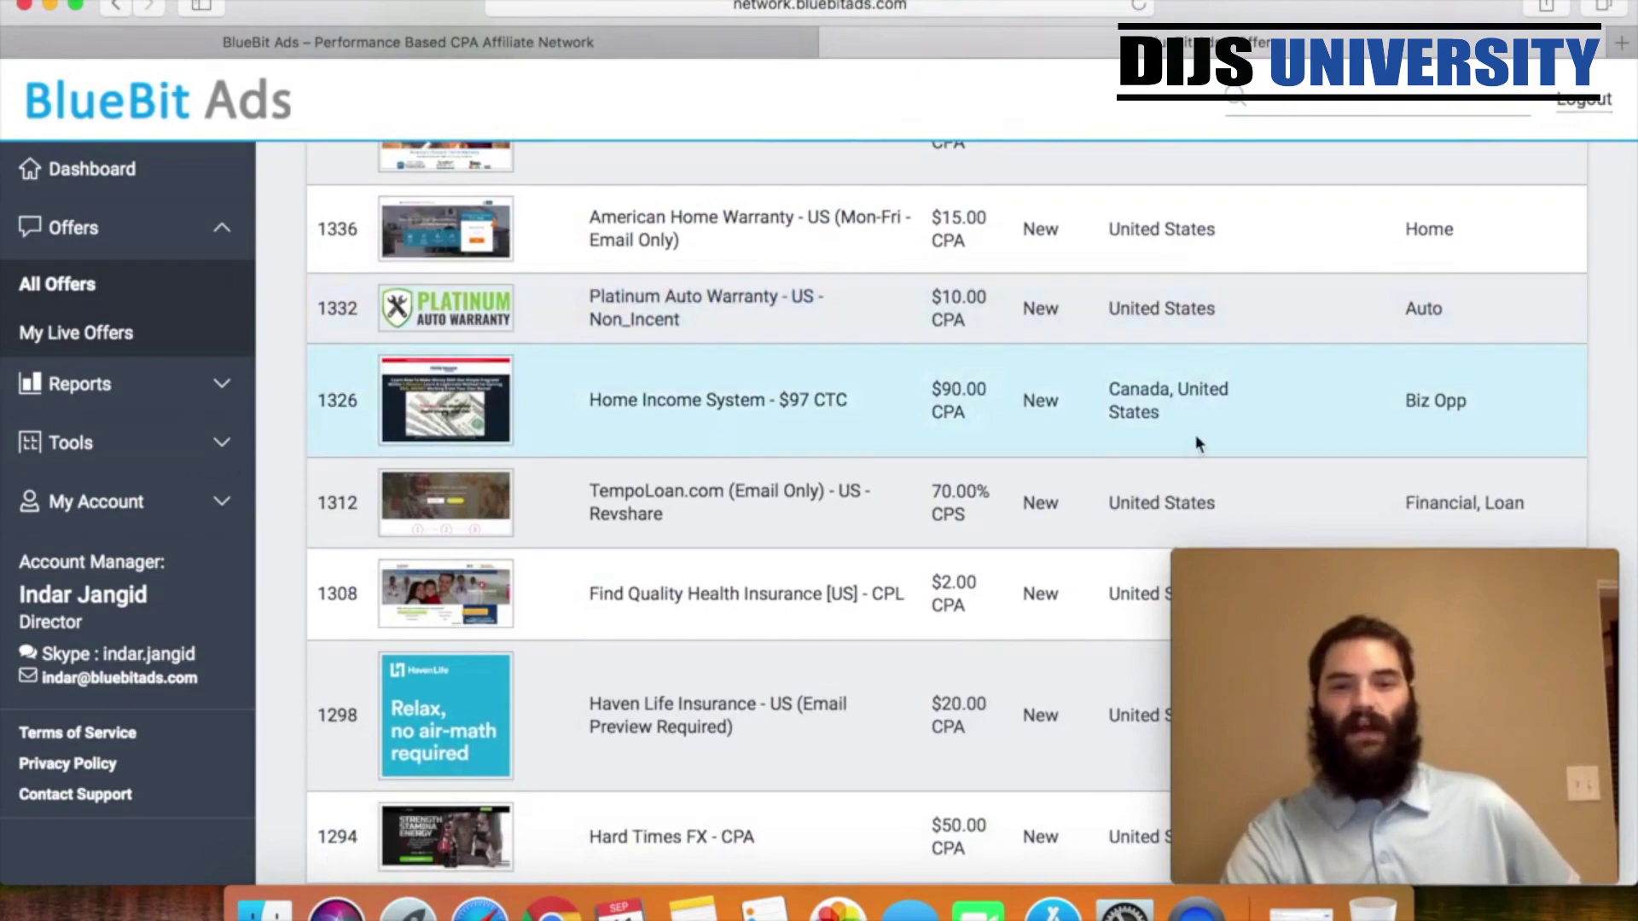
scroll(773, 437, down, 2)
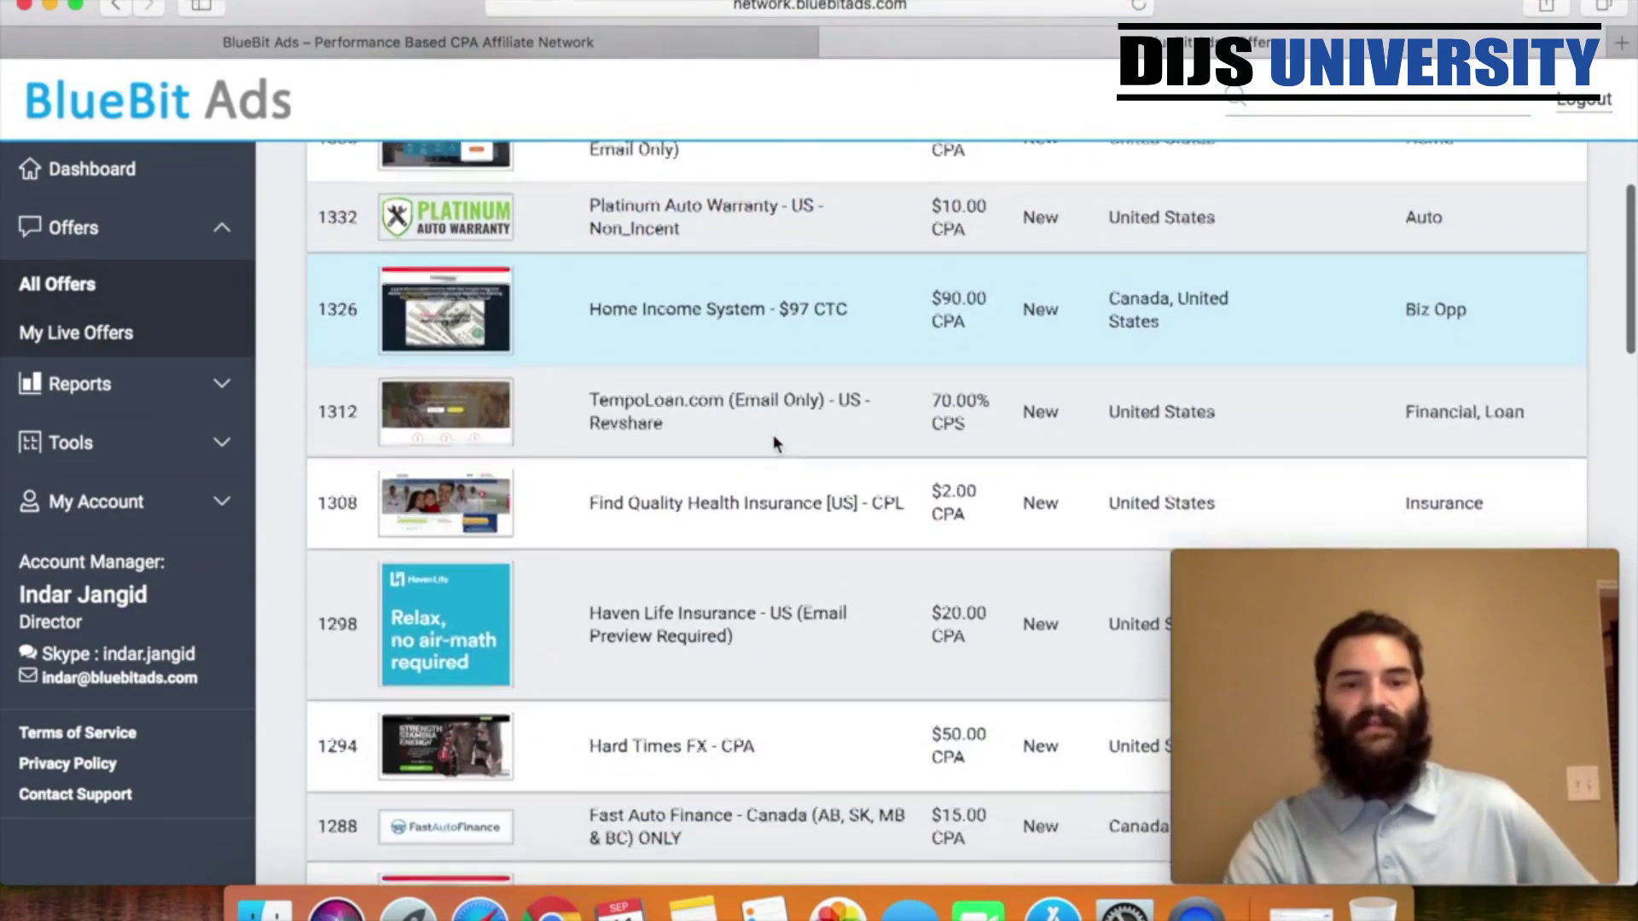
scroll(774, 439, down, 2)
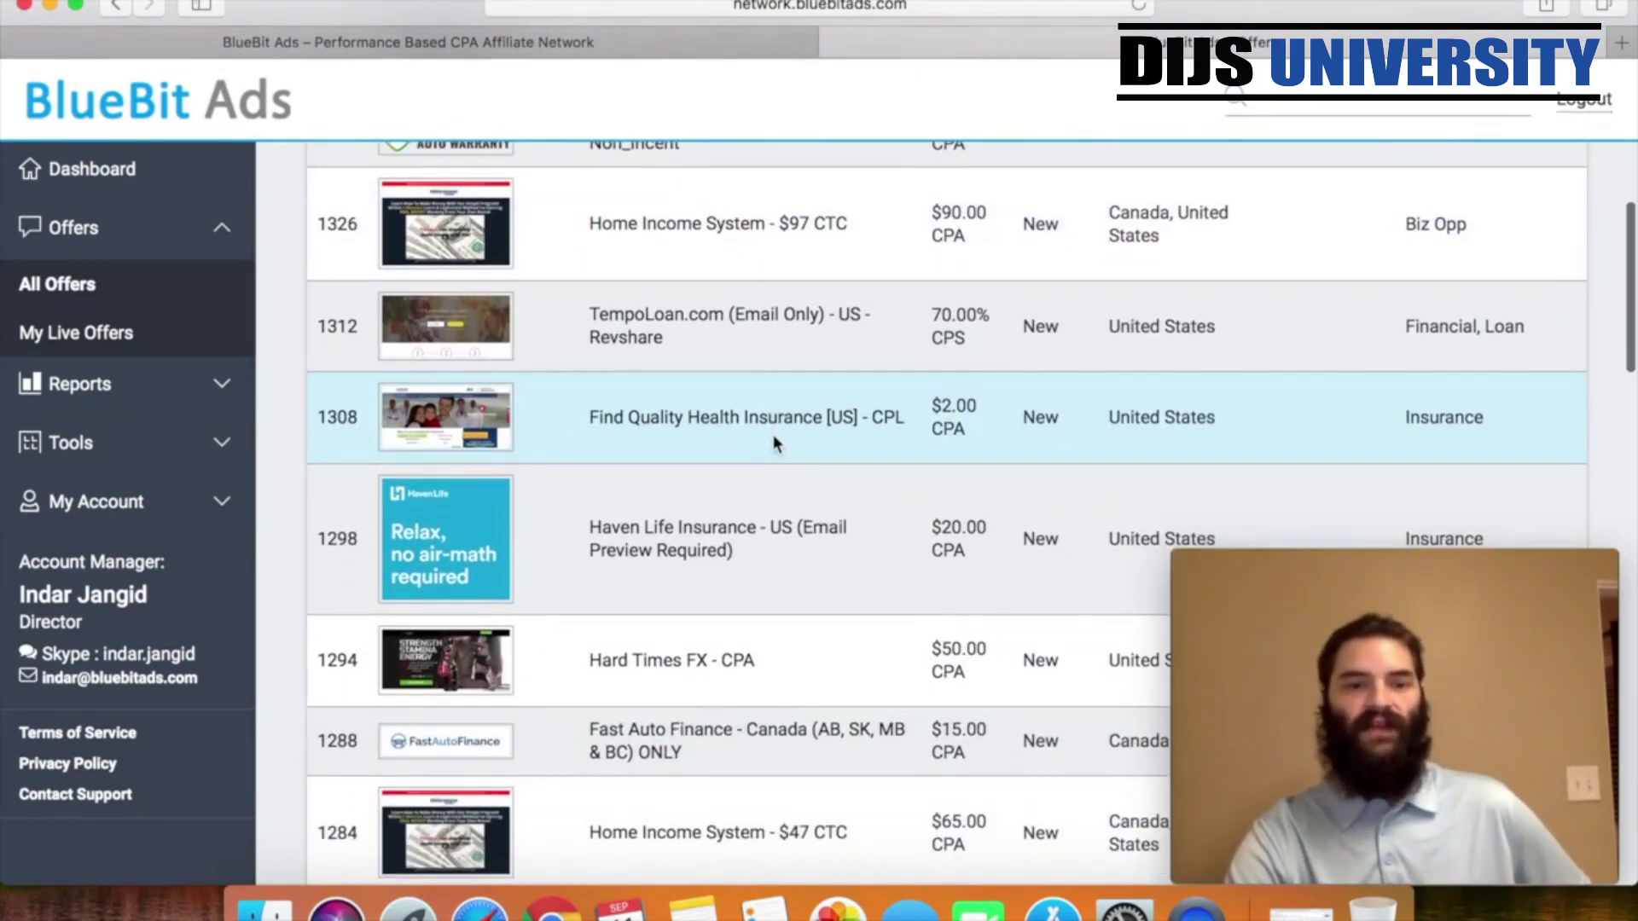
scroll(773, 441, down, 4)
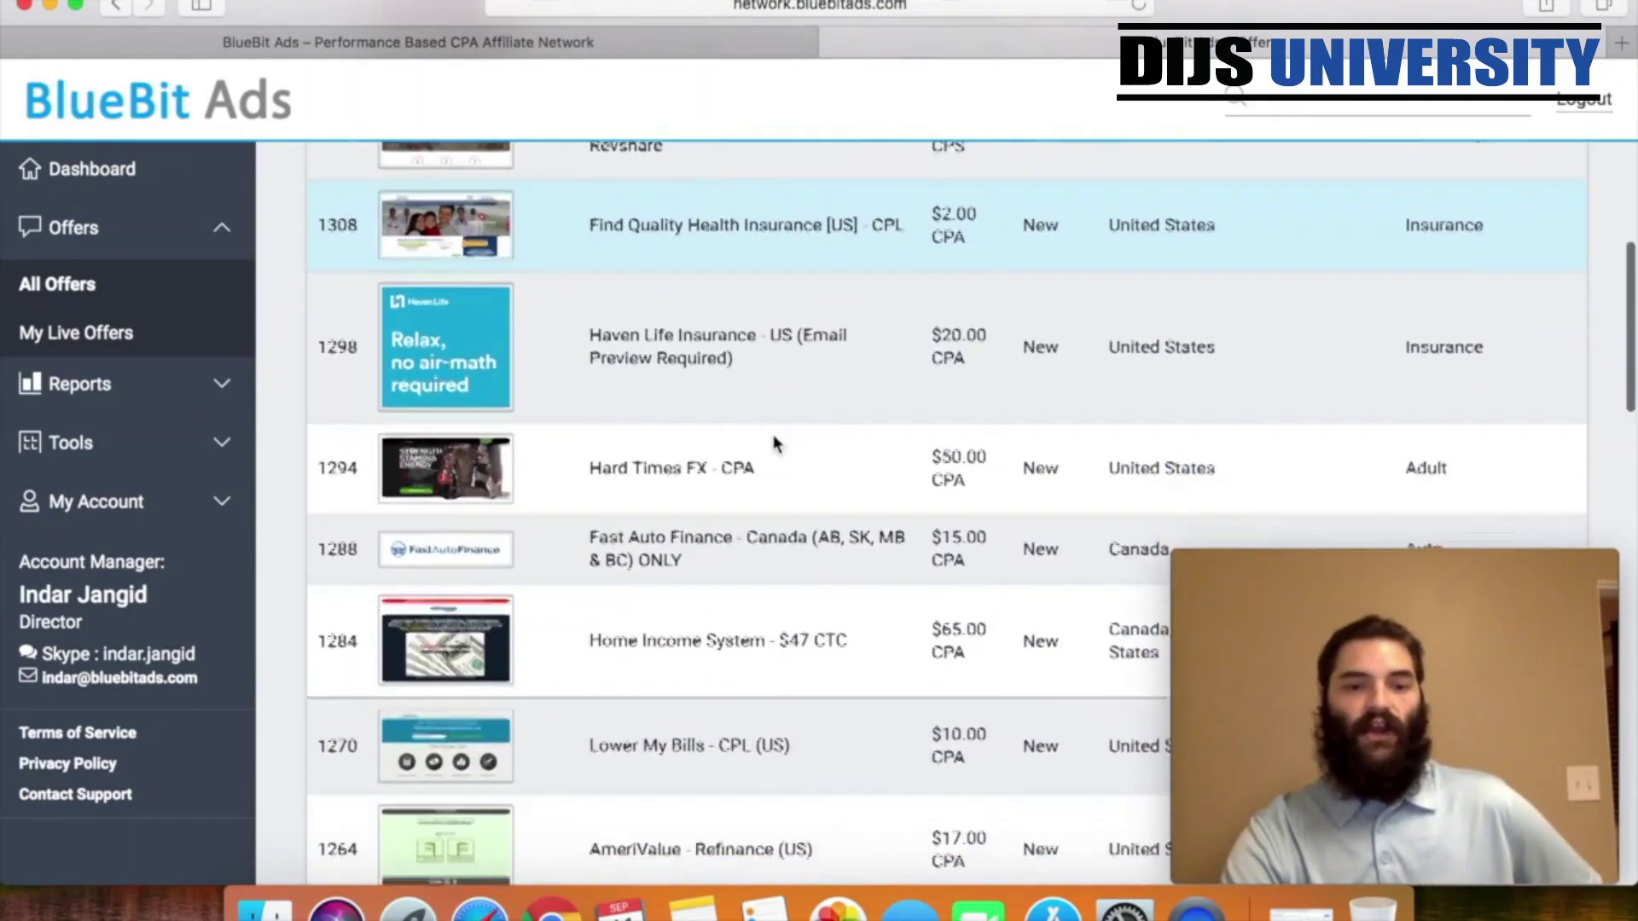
scroll(773, 433, down, 3)
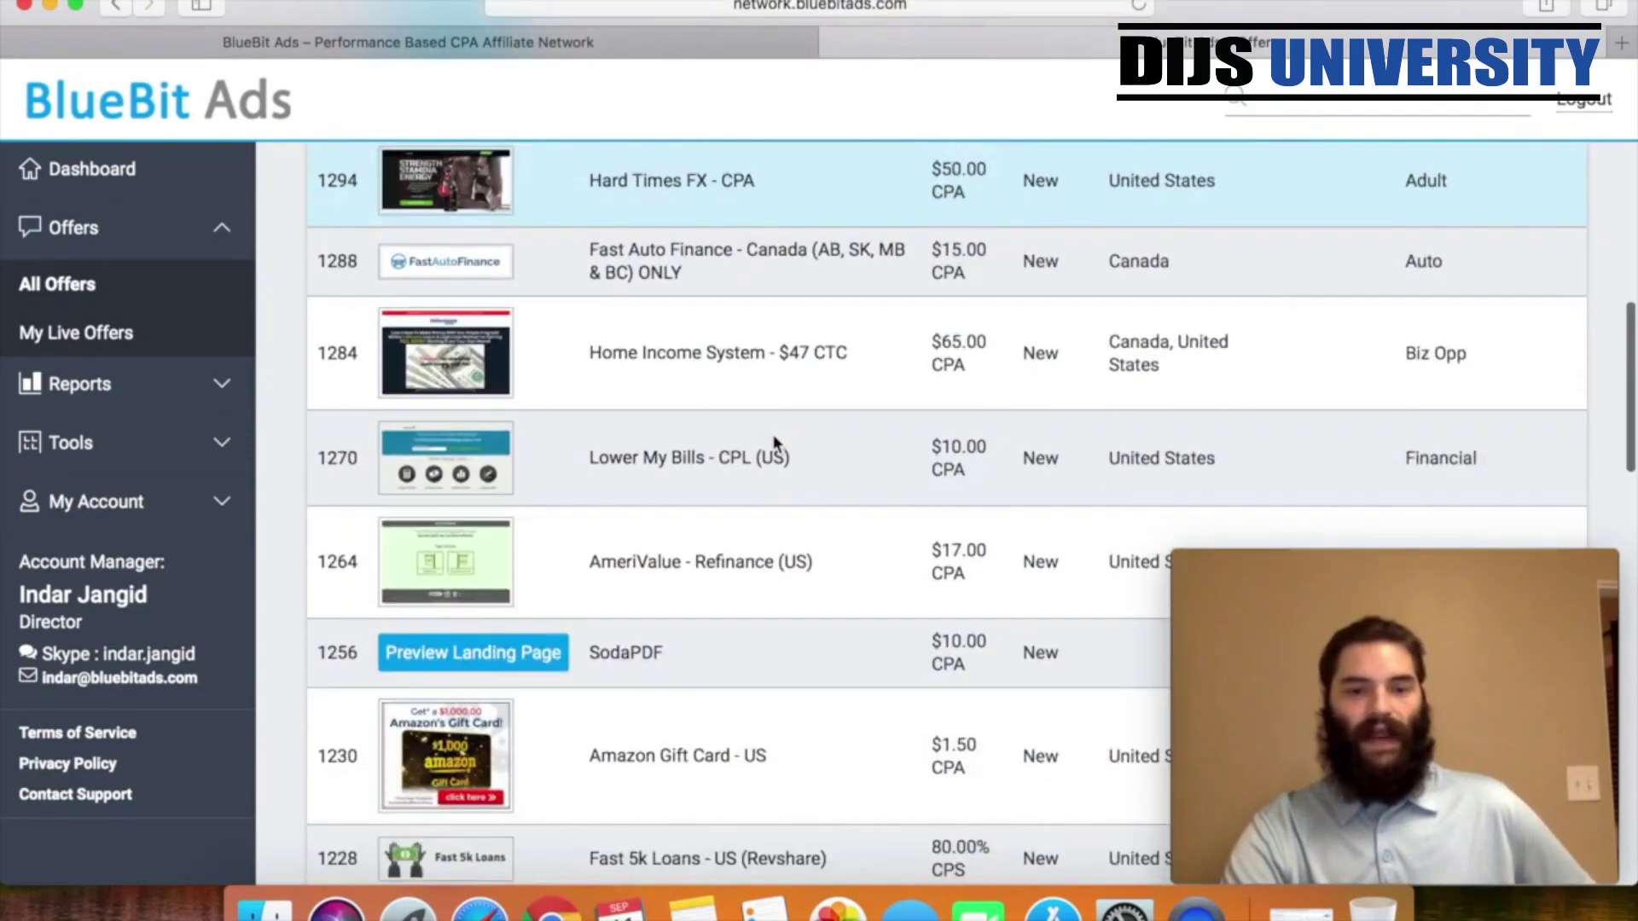
scroll(713, 776, down, 5)
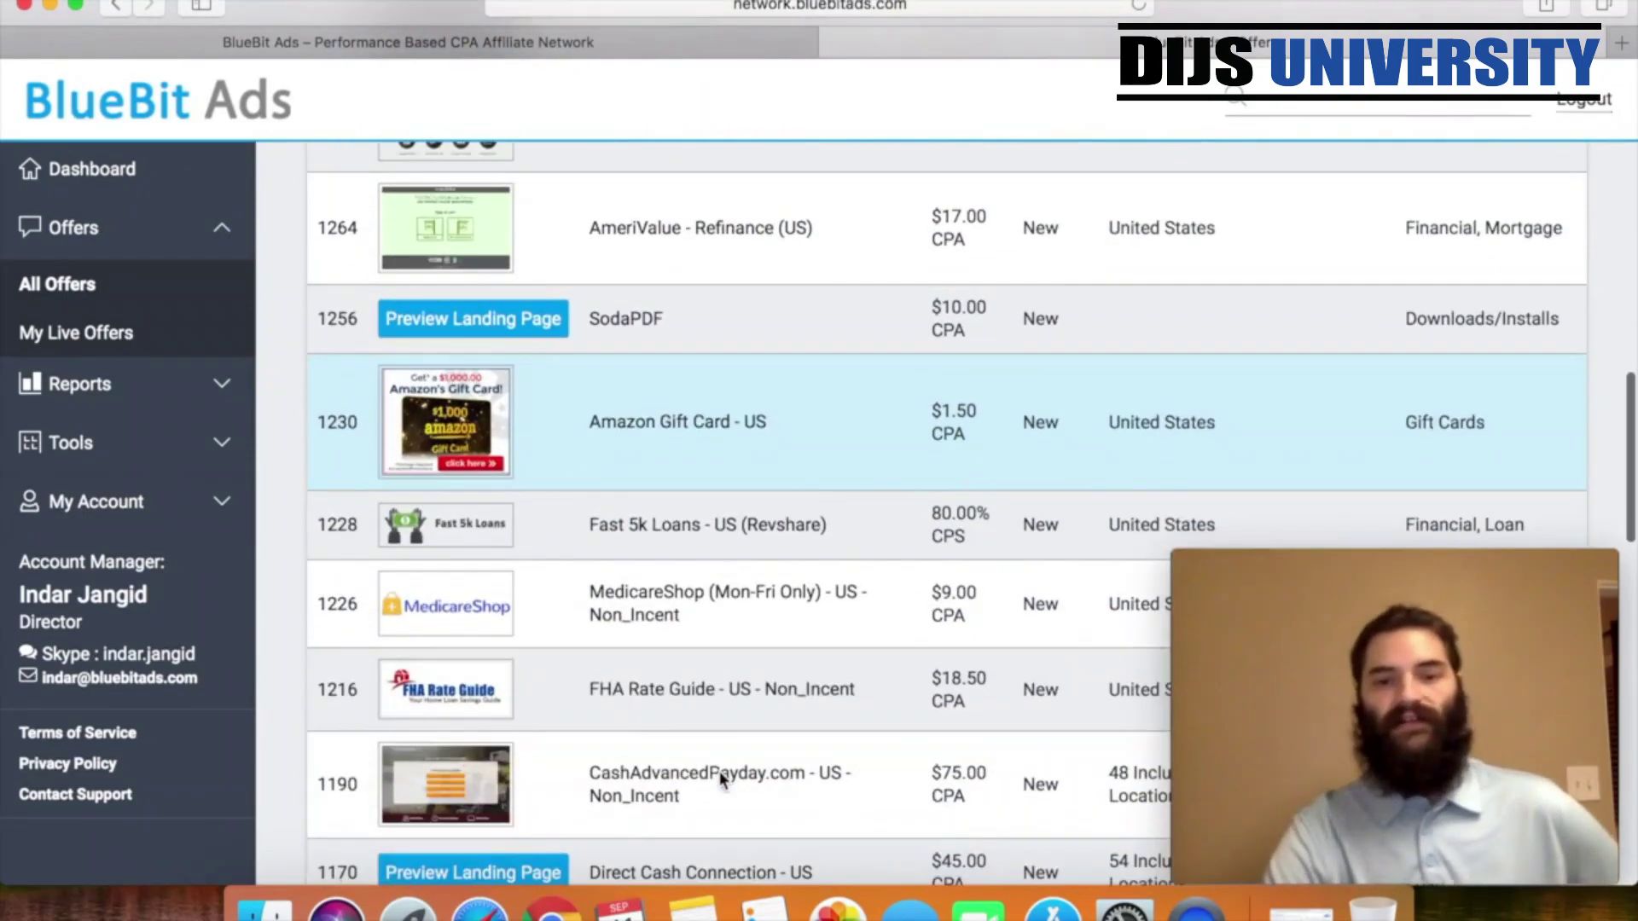
scroll(790, 592, down, 5)
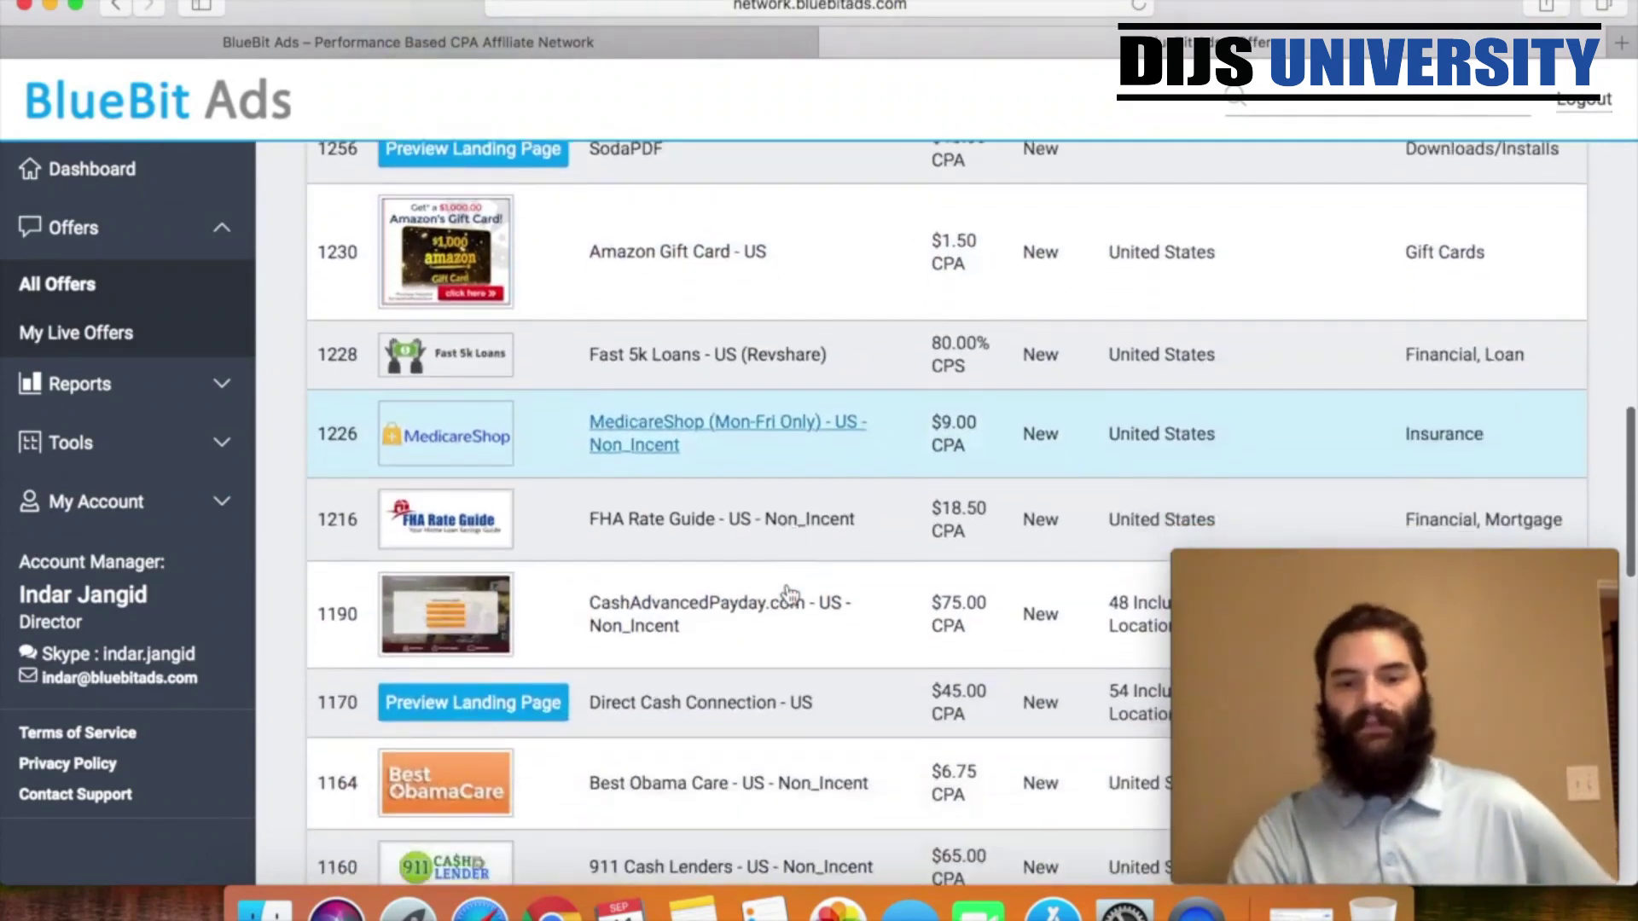
scroll(790, 595, down, 3)
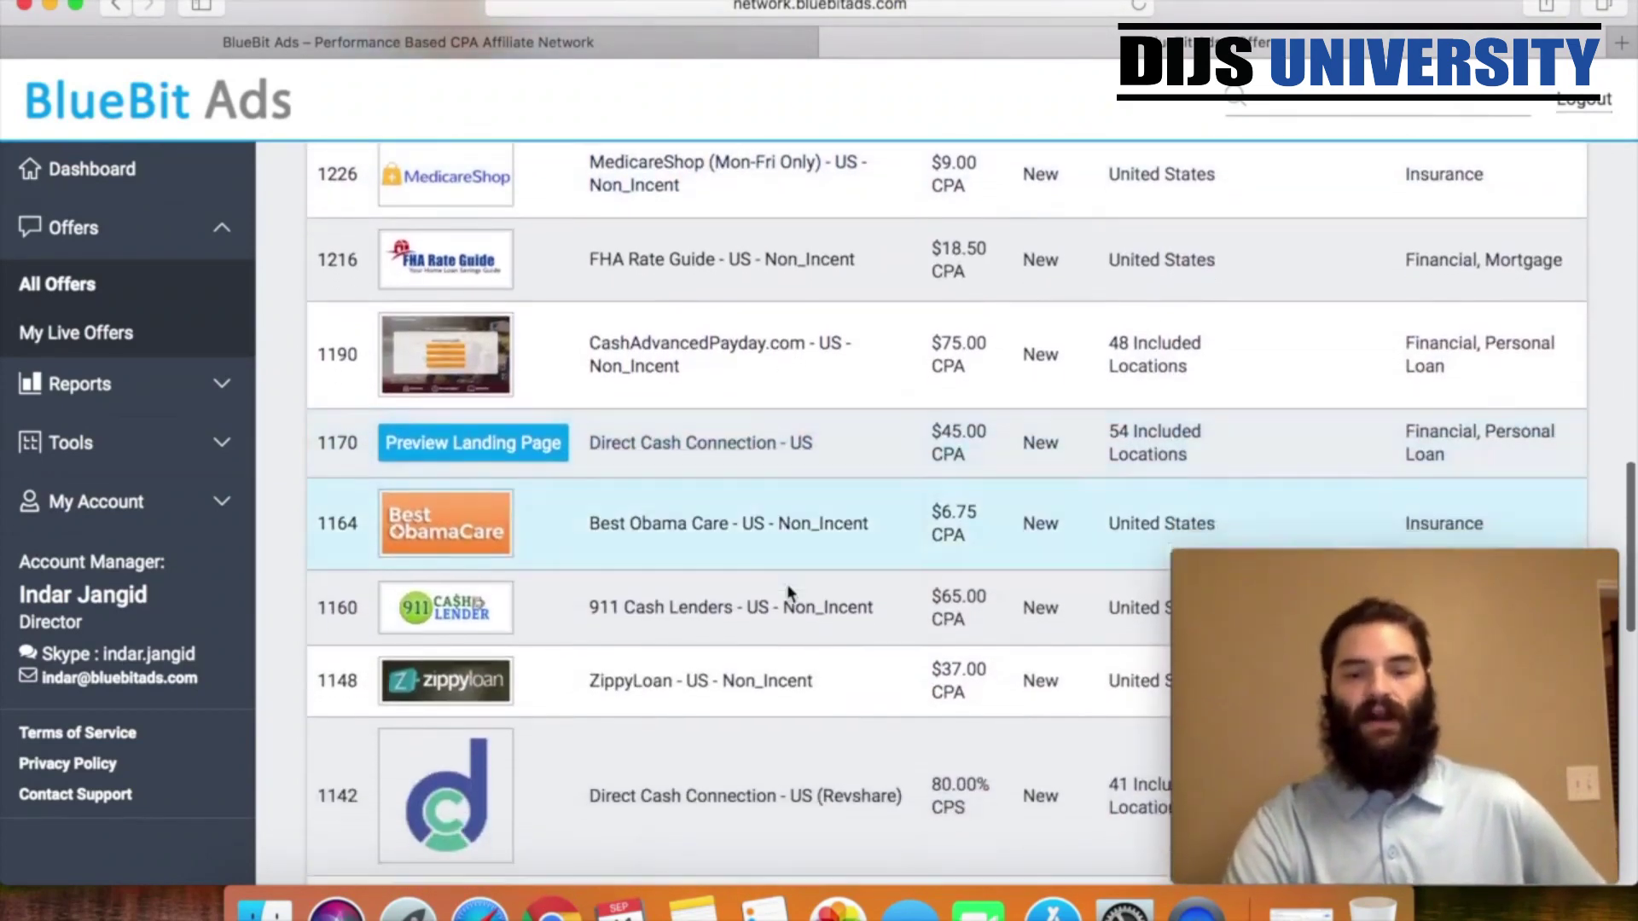
scroll(790, 595, down, 4)
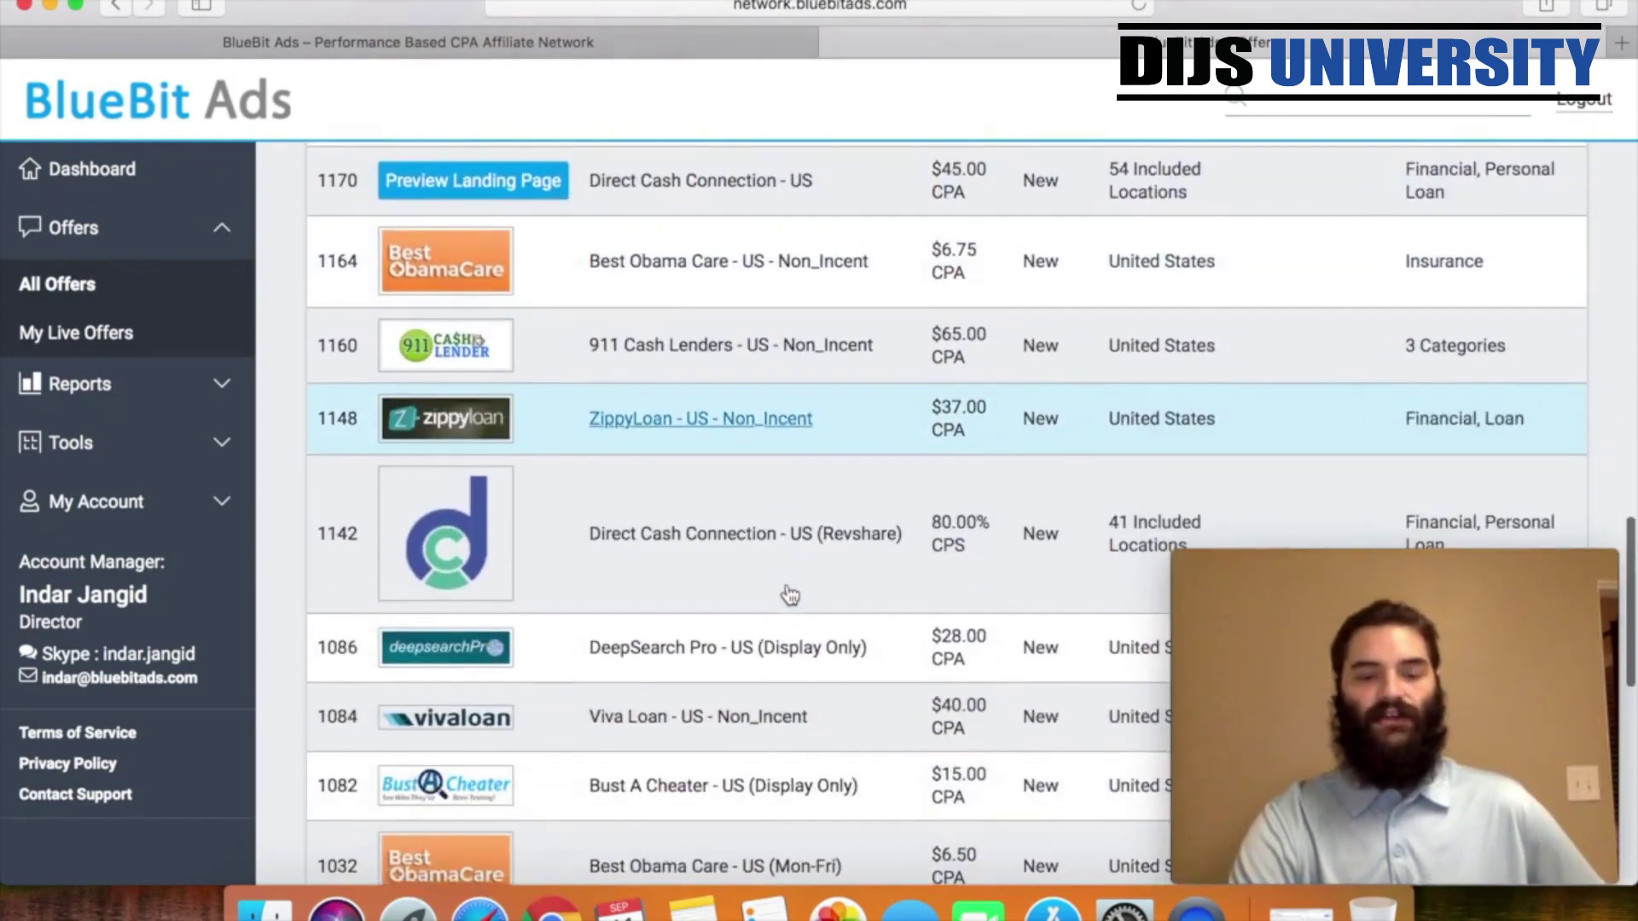
scroll(786, 584, down, 5)
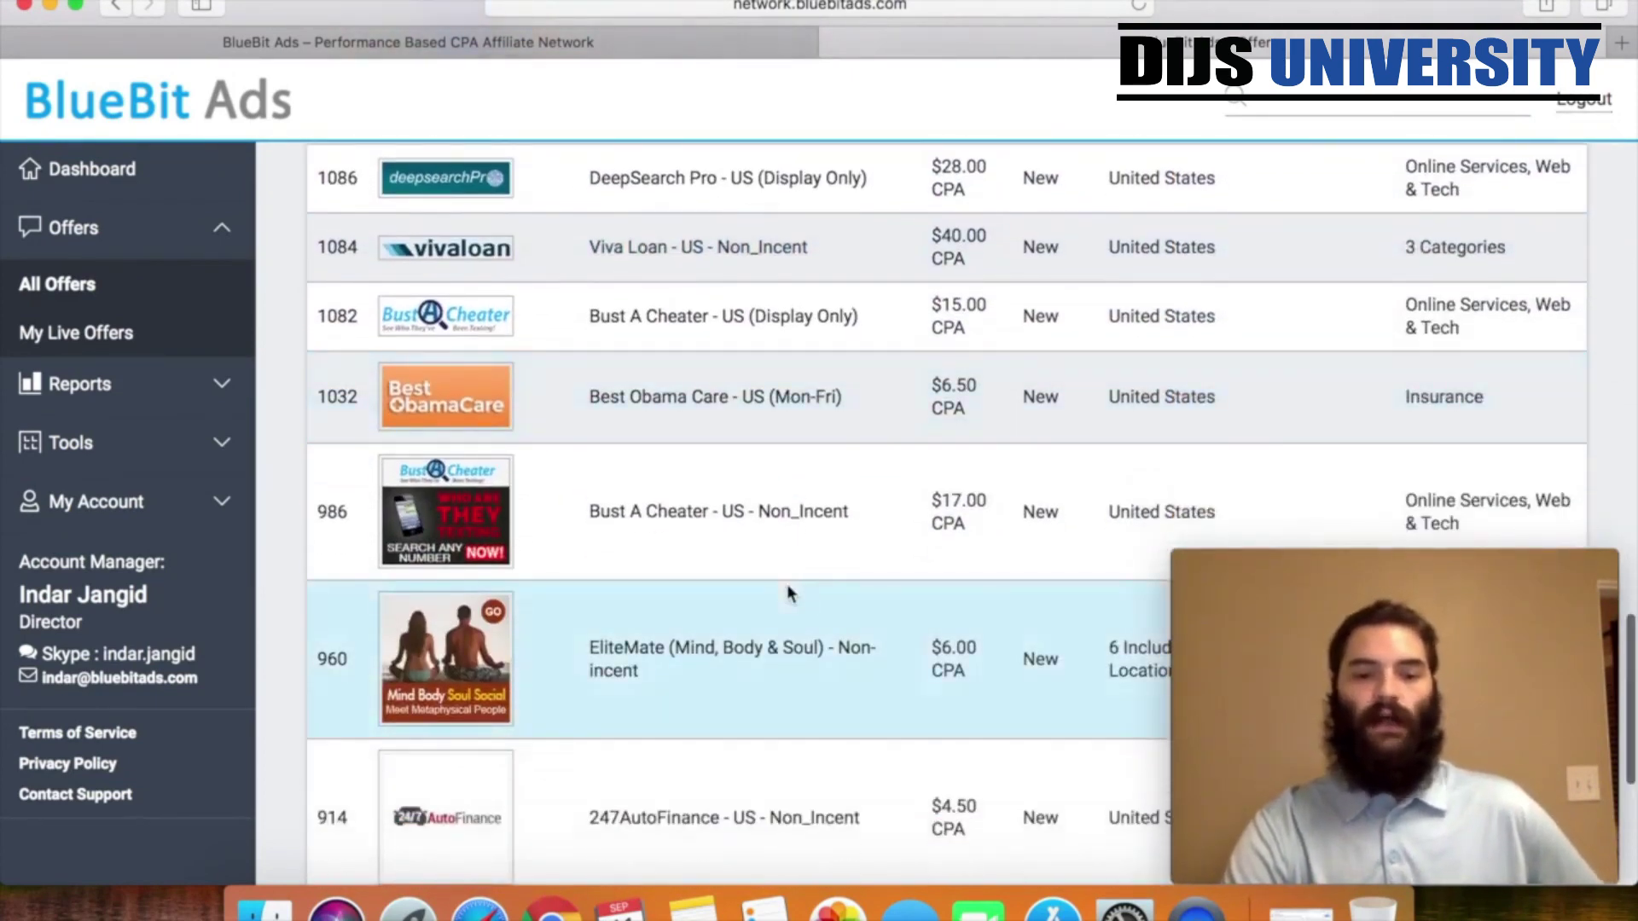
scroll(788, 593, down, 3)
scroll(788, 593, down, 4)
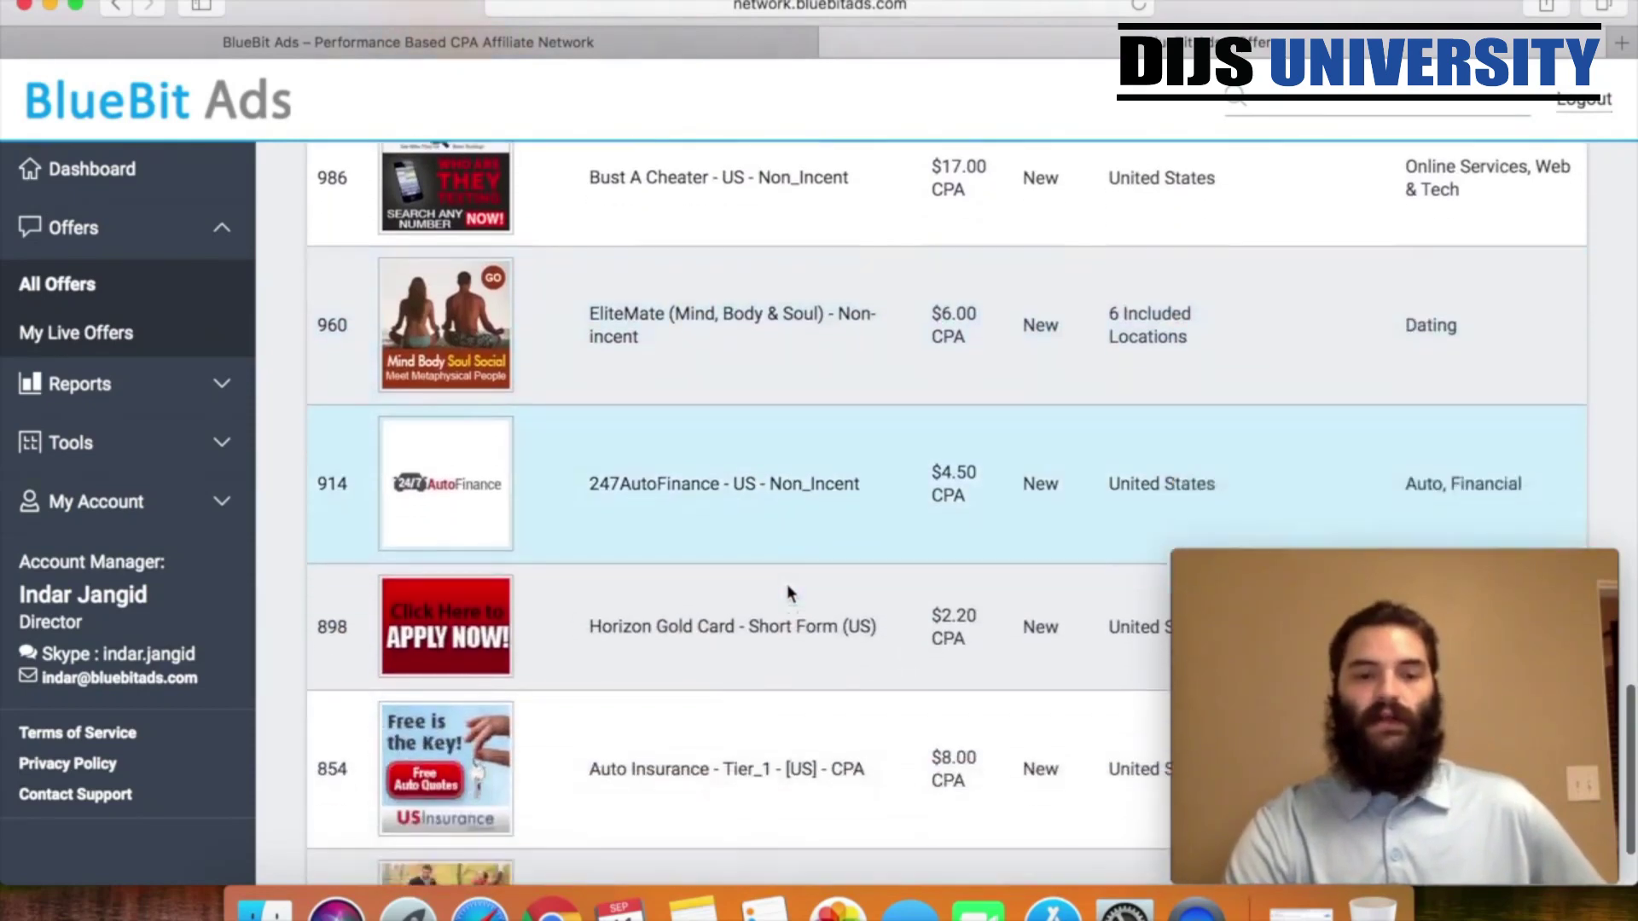
scroll(787, 589, up, 8)
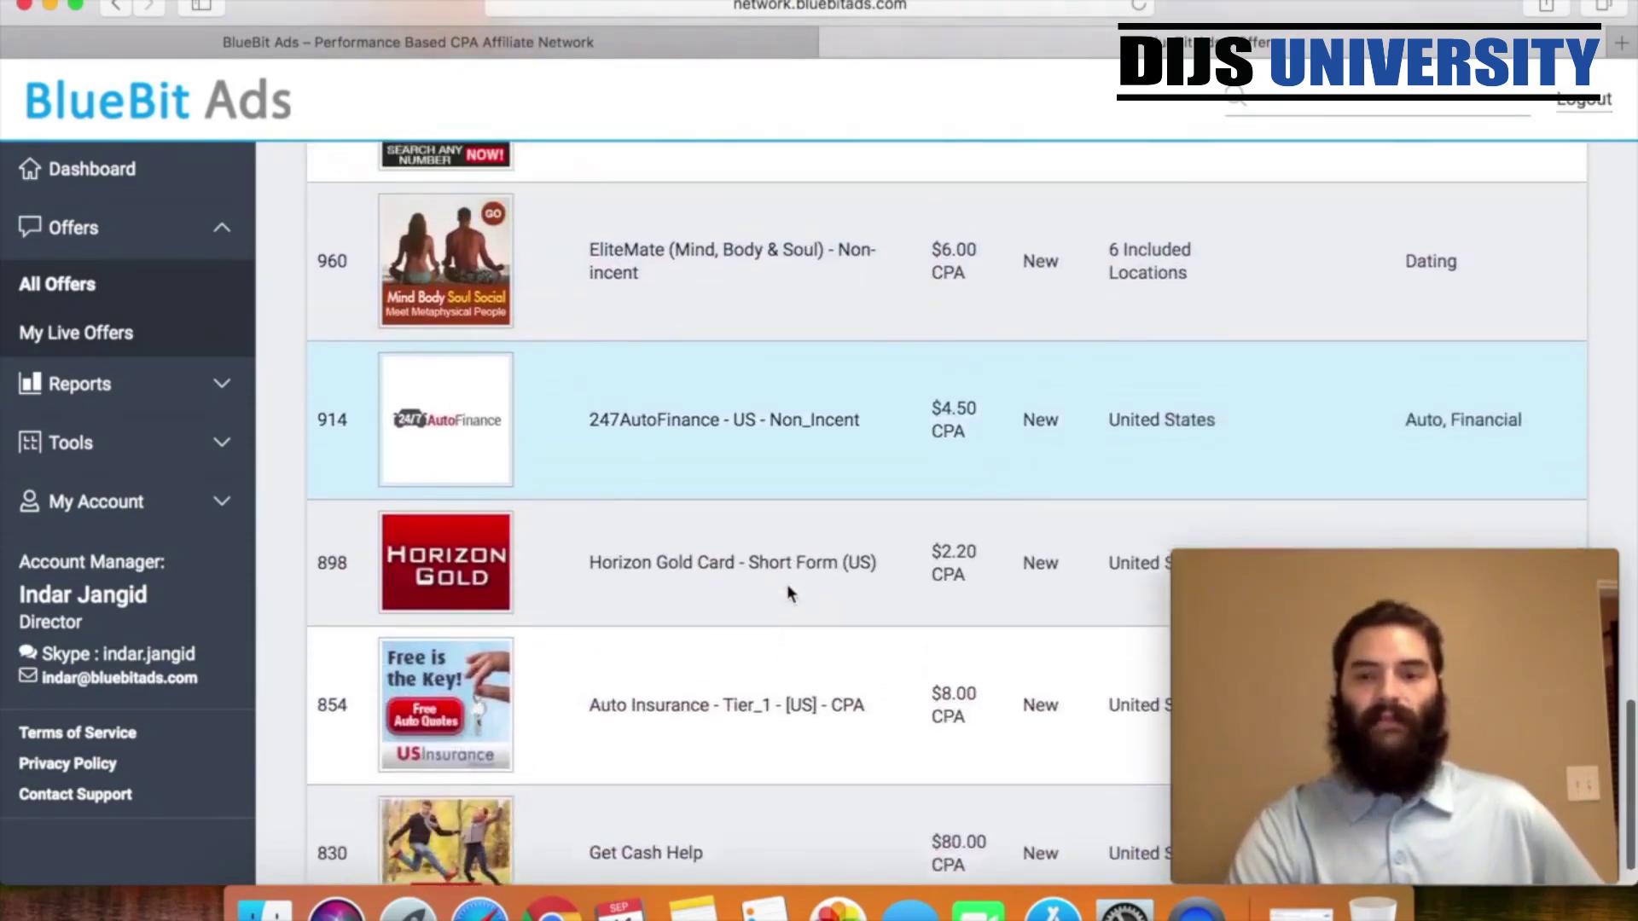
scroll(786, 588, up, 7)
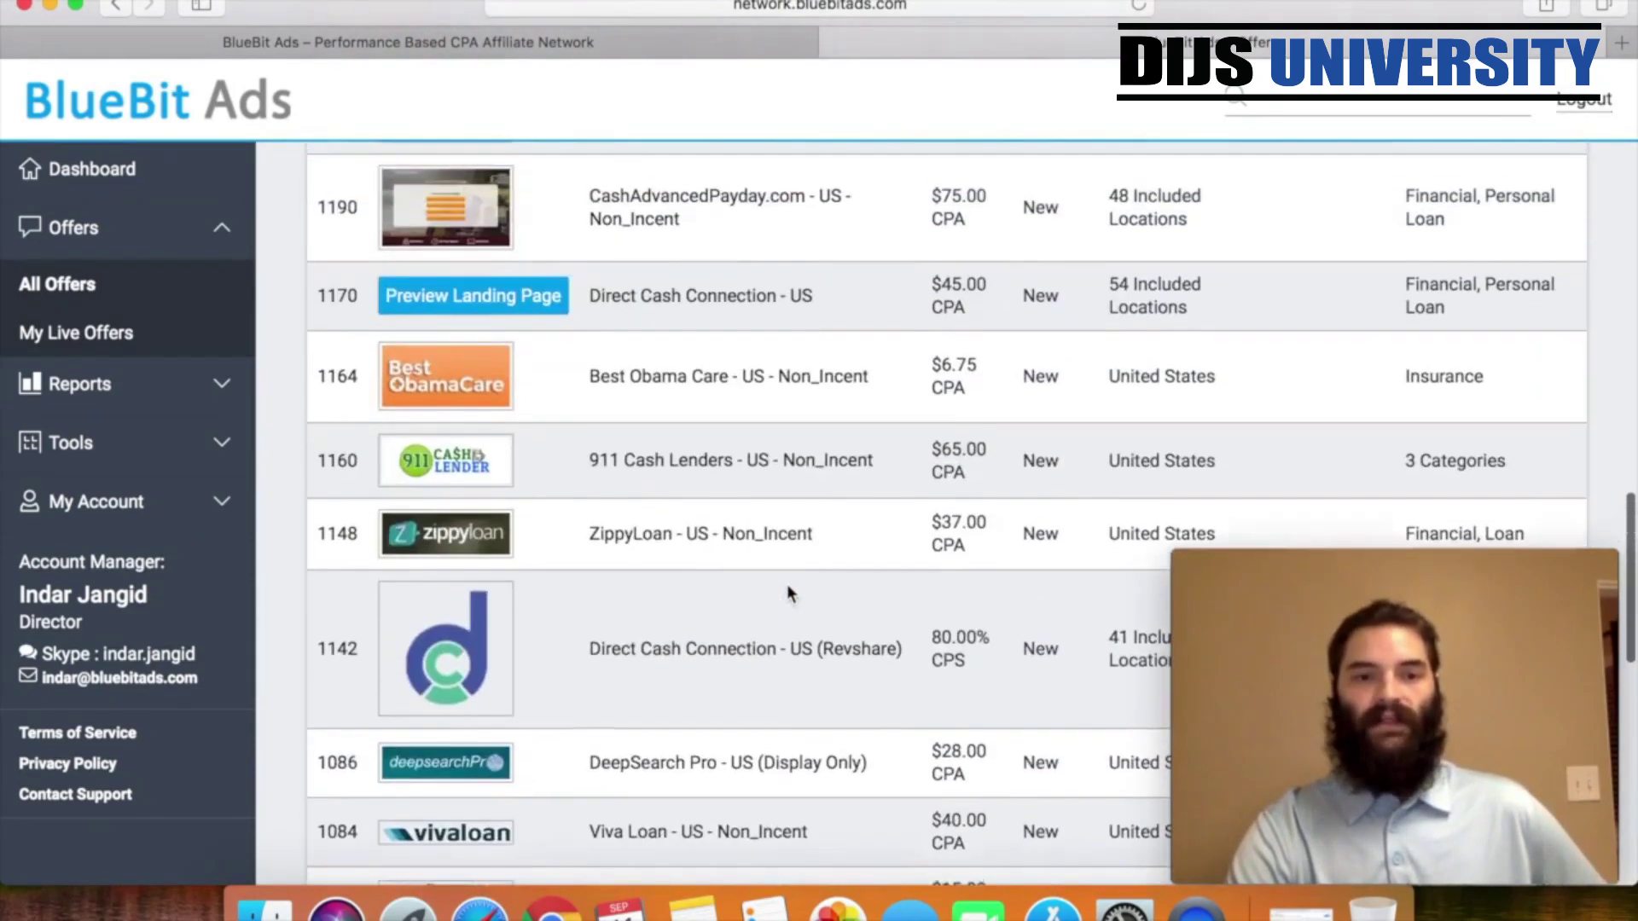
scroll(786, 588, down, 15)
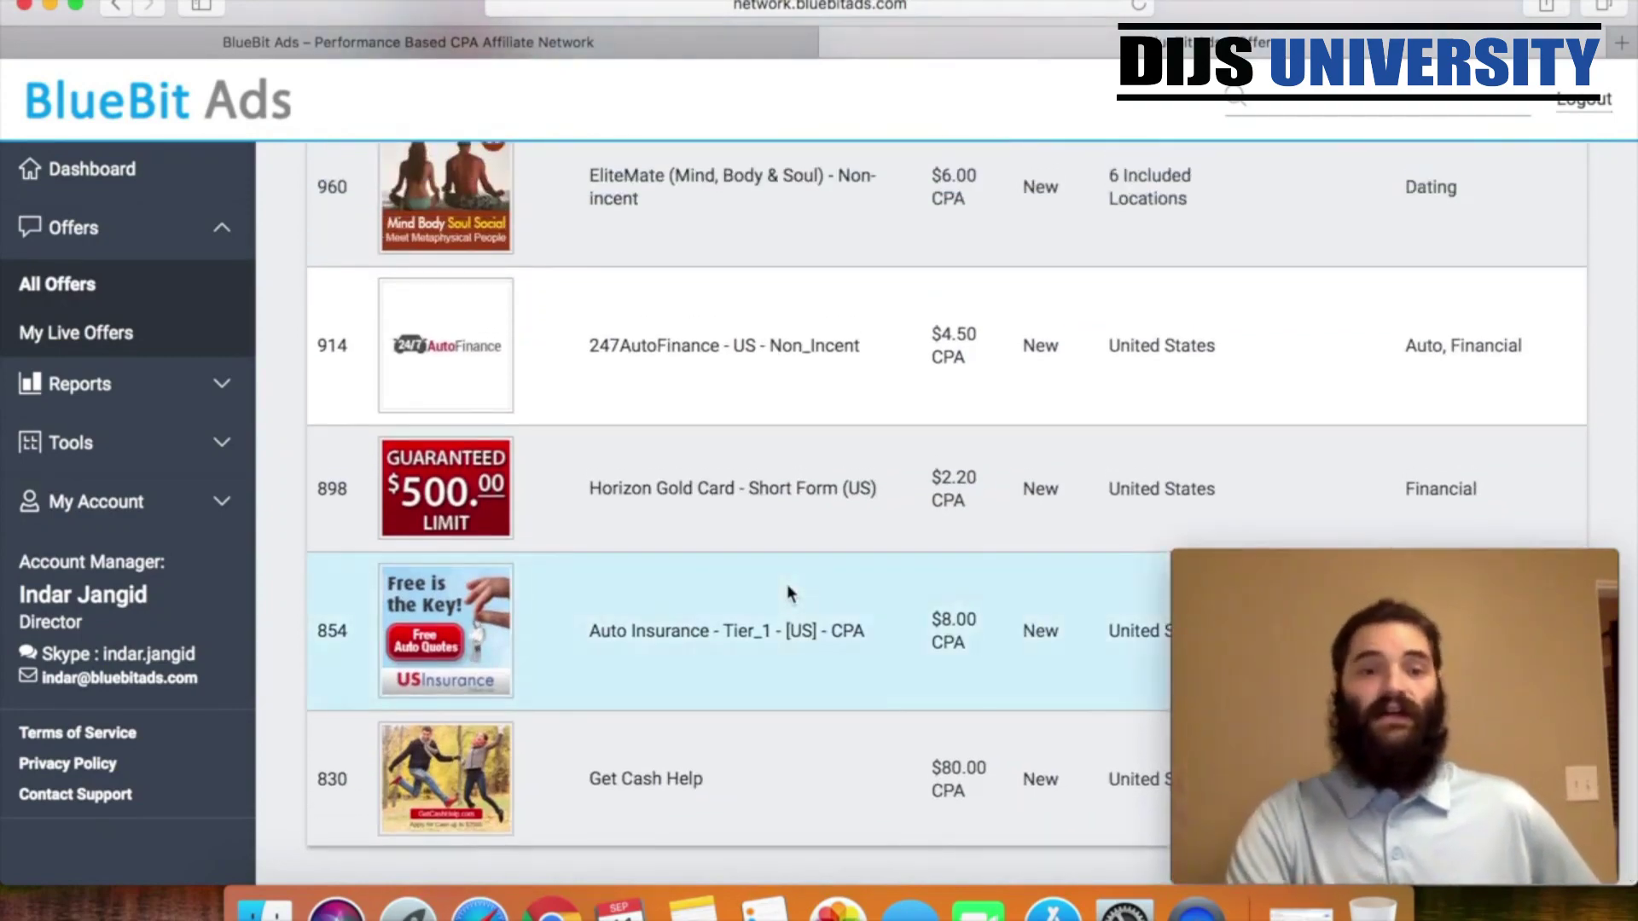
- Open the Amazon Gift Card - US offer and examine its payout, notes and restrictions, highlighting Social Media among the media placements
scroll(788, 592, up, 6)
scroll(788, 591, up, 7)
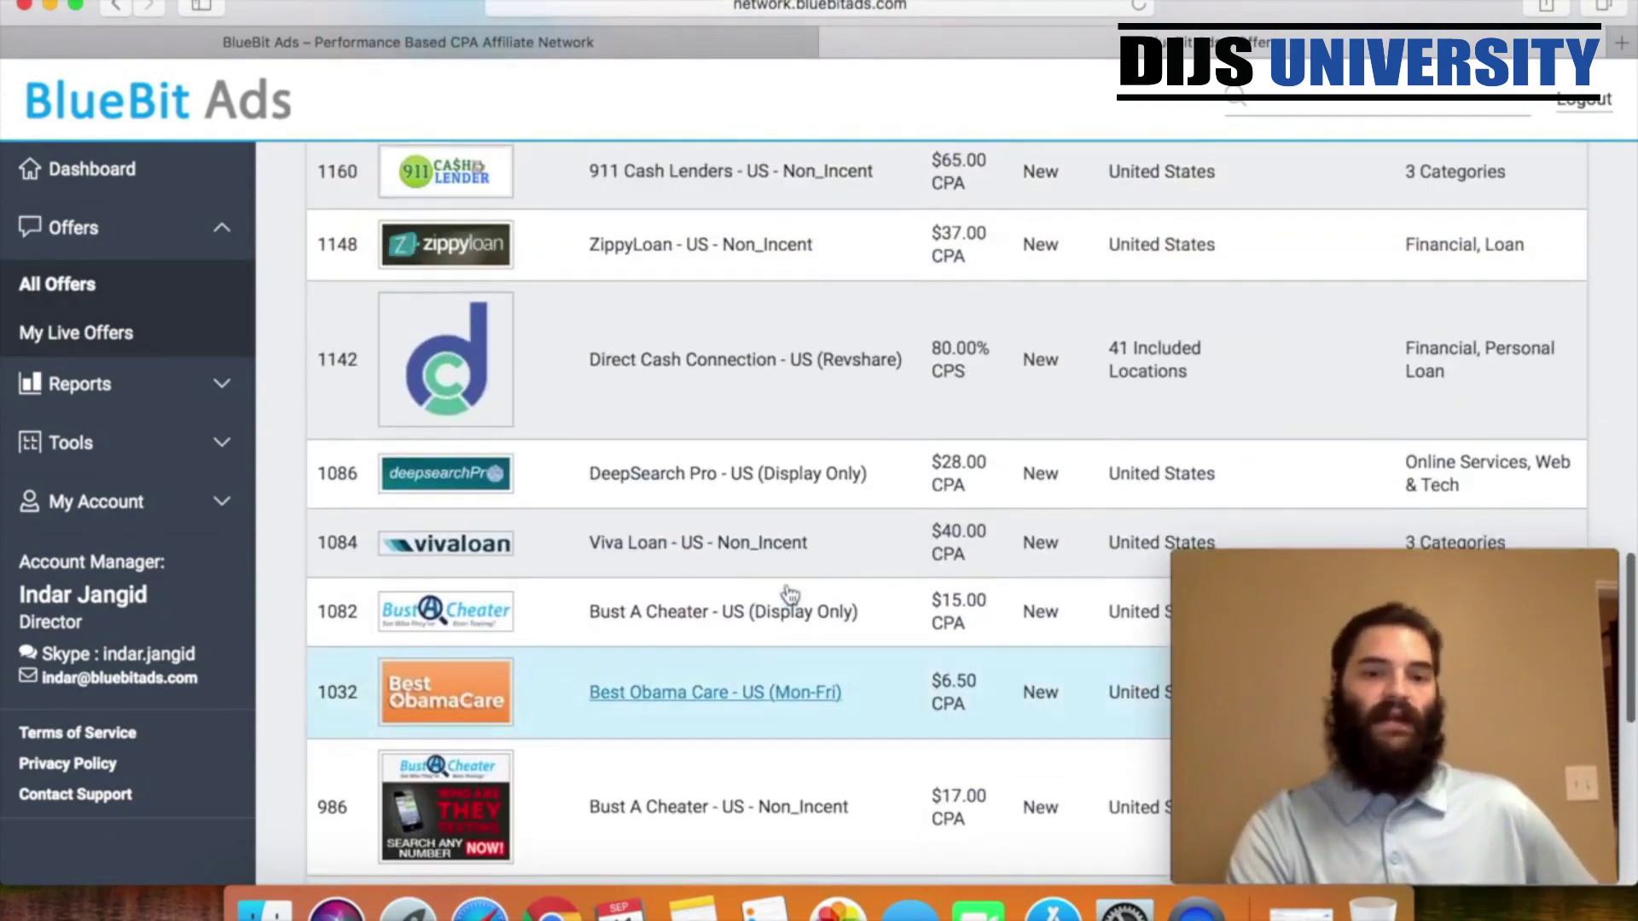
scroll(787, 593, up, 11)
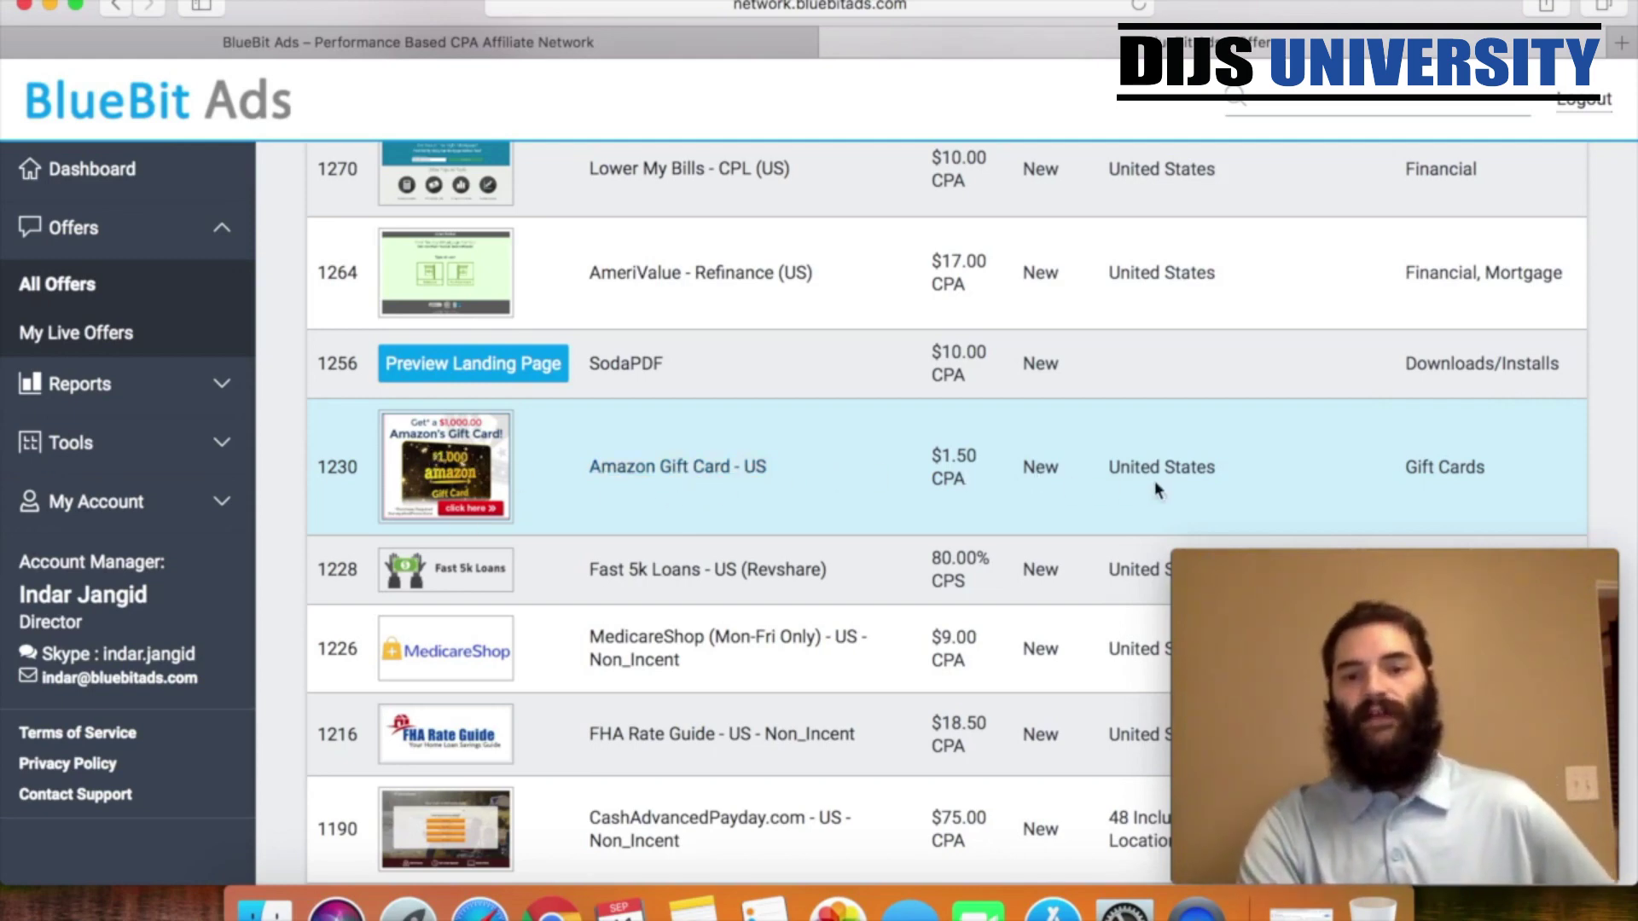
click(716, 467)
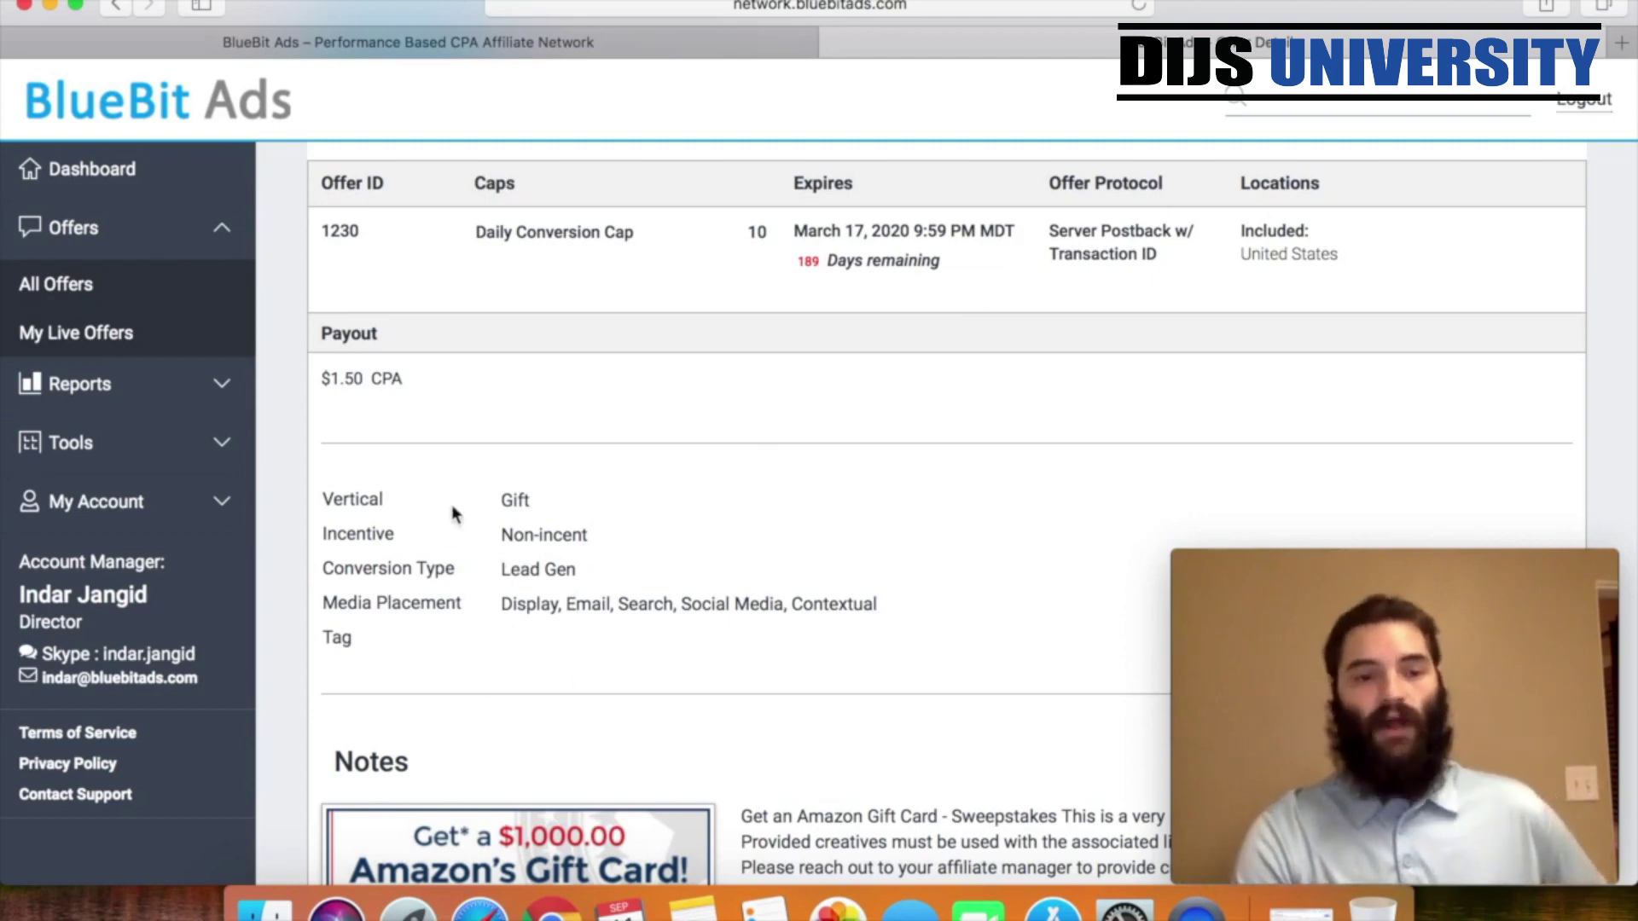
scroll(578, 674, down, 1)
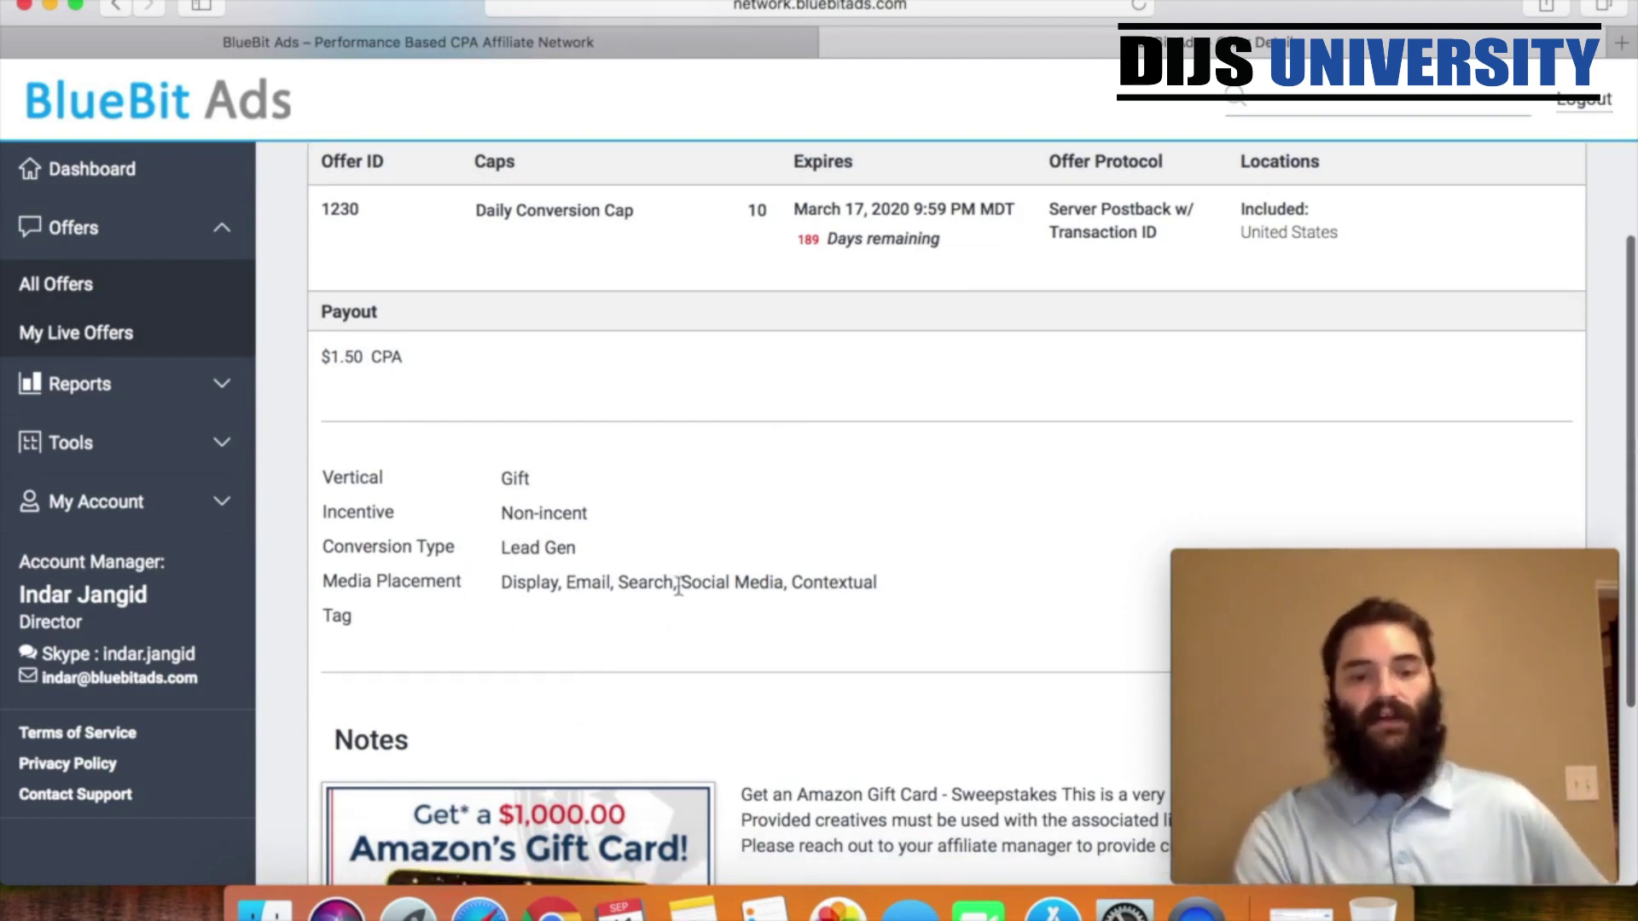
drag(682, 579, 783, 572)
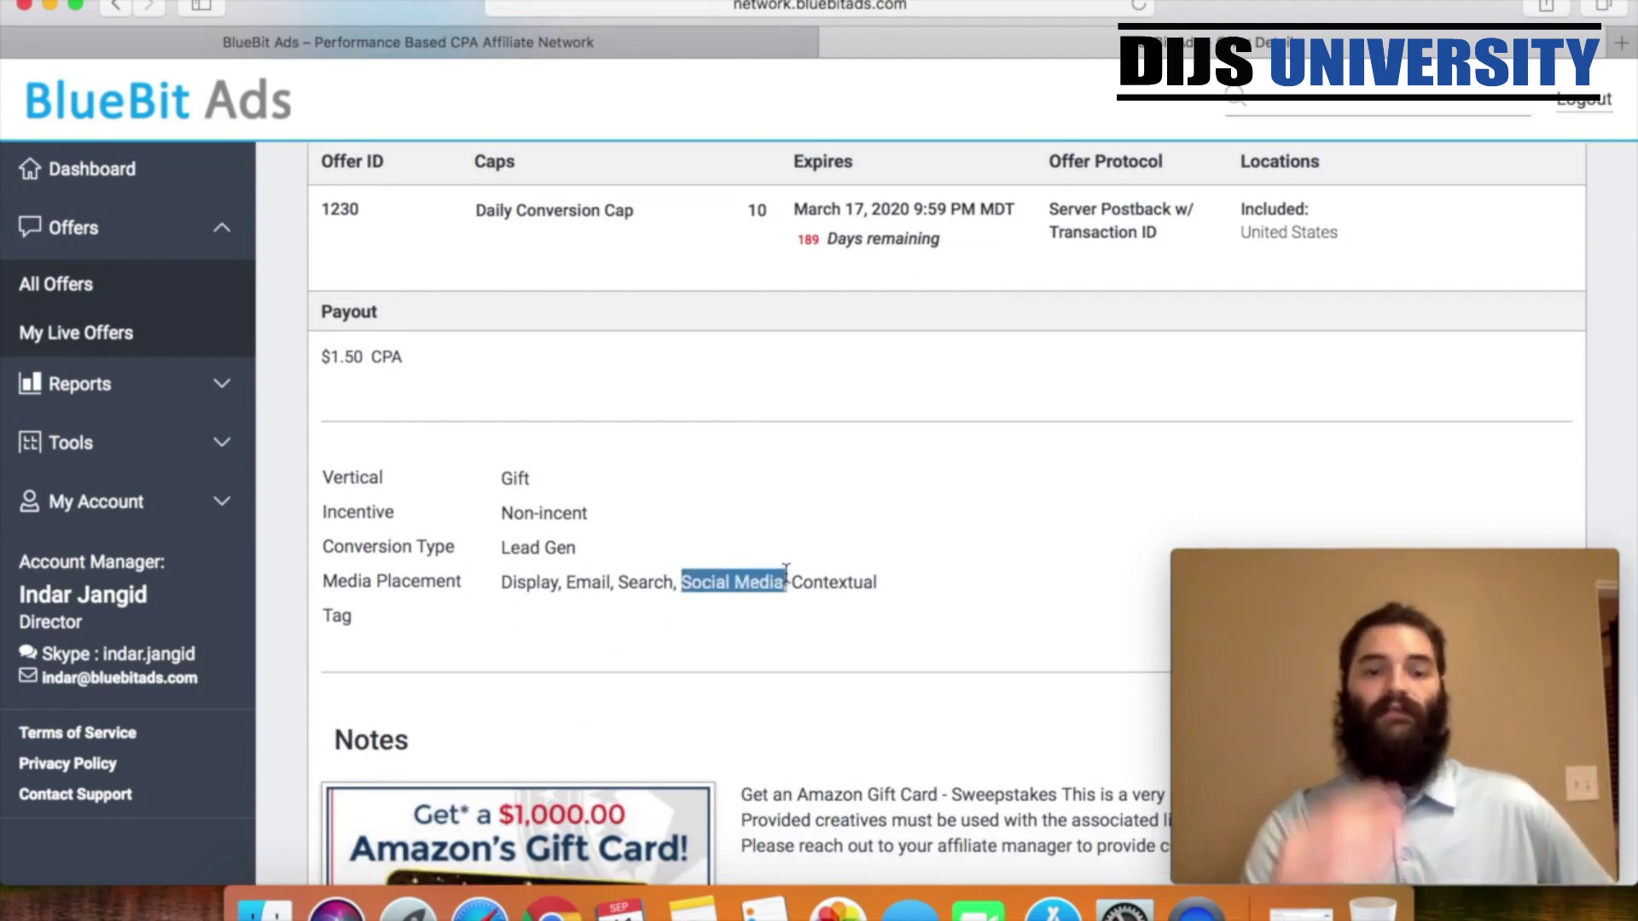
scroll(785, 572, down, 6)
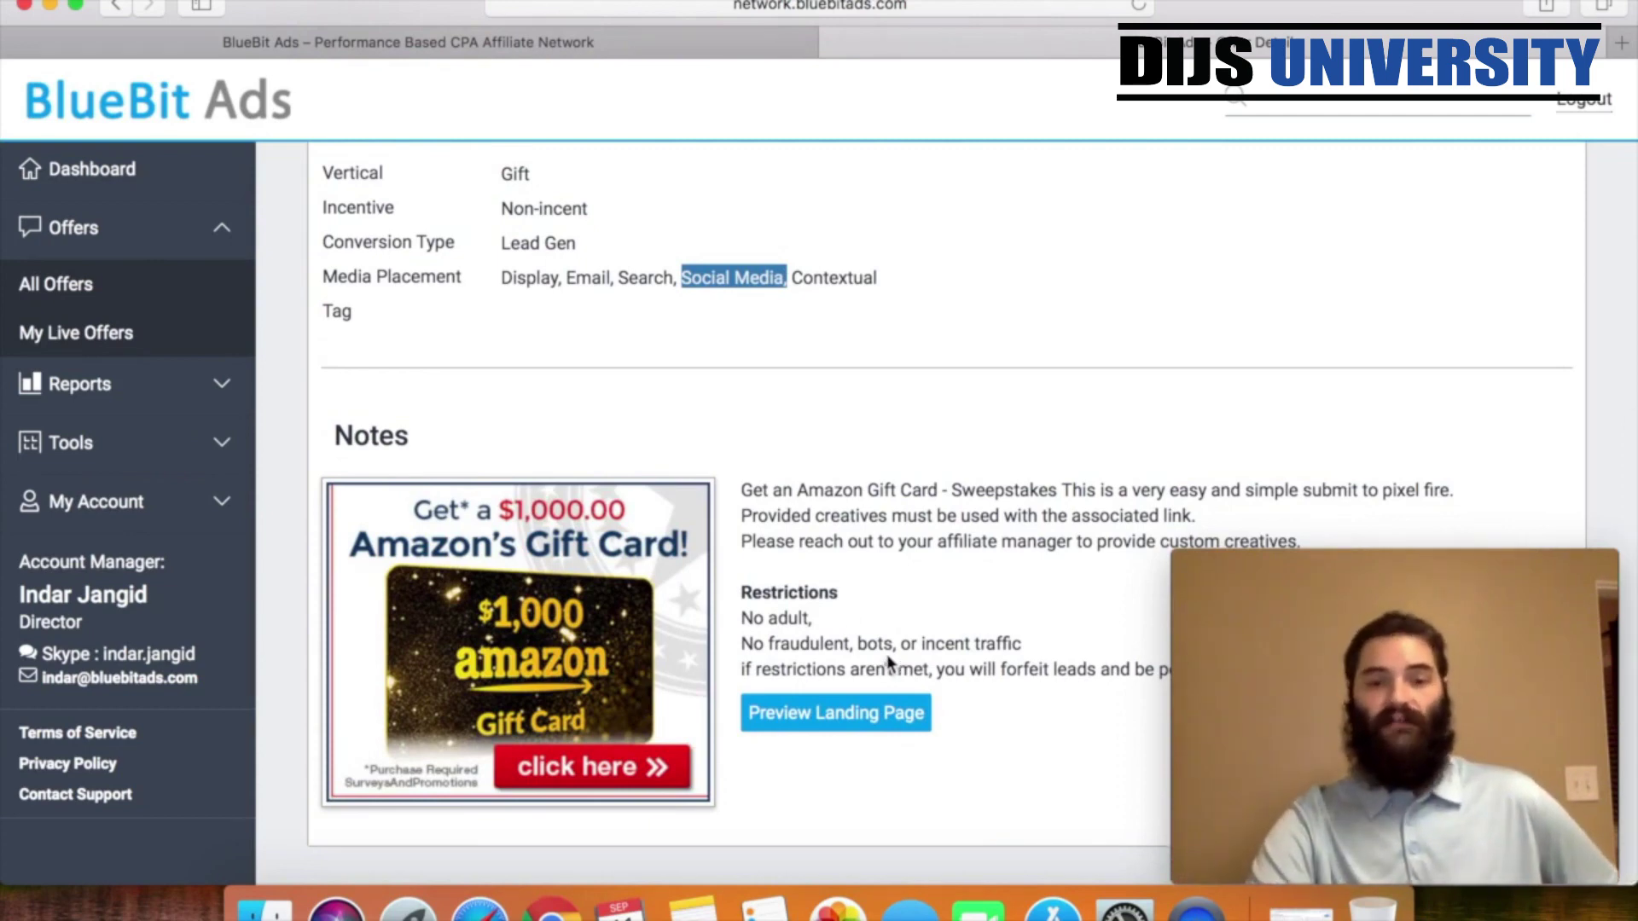
- Preview the gift card offer's landing page, skim its content and return to the offer details
click(789, 732)
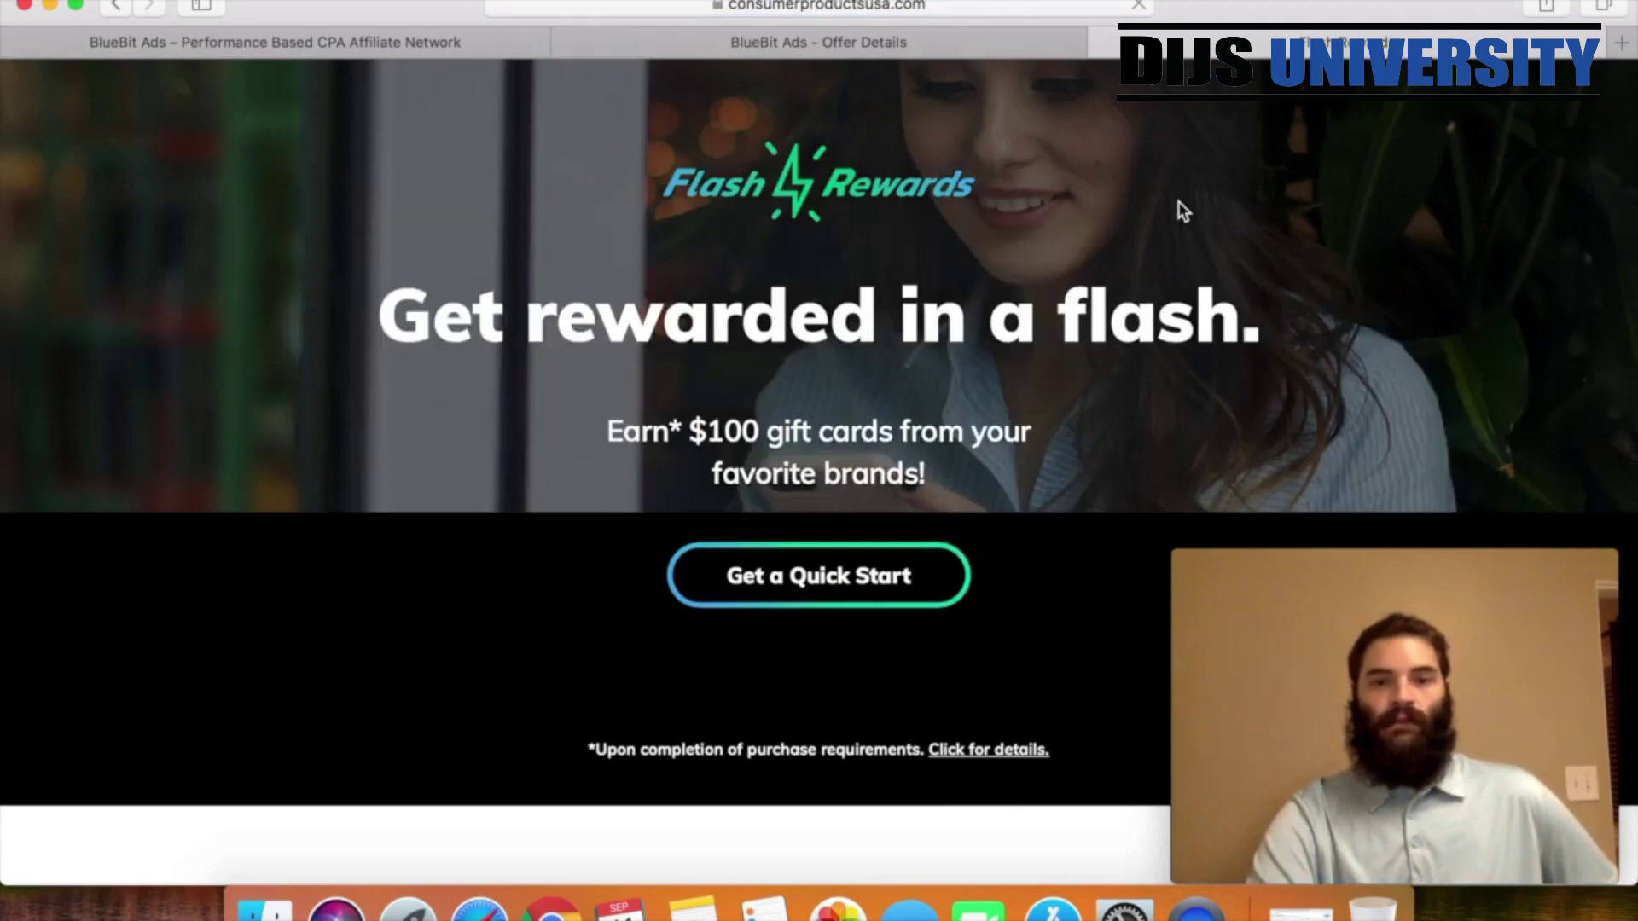
scroll(970, 326, down, 20)
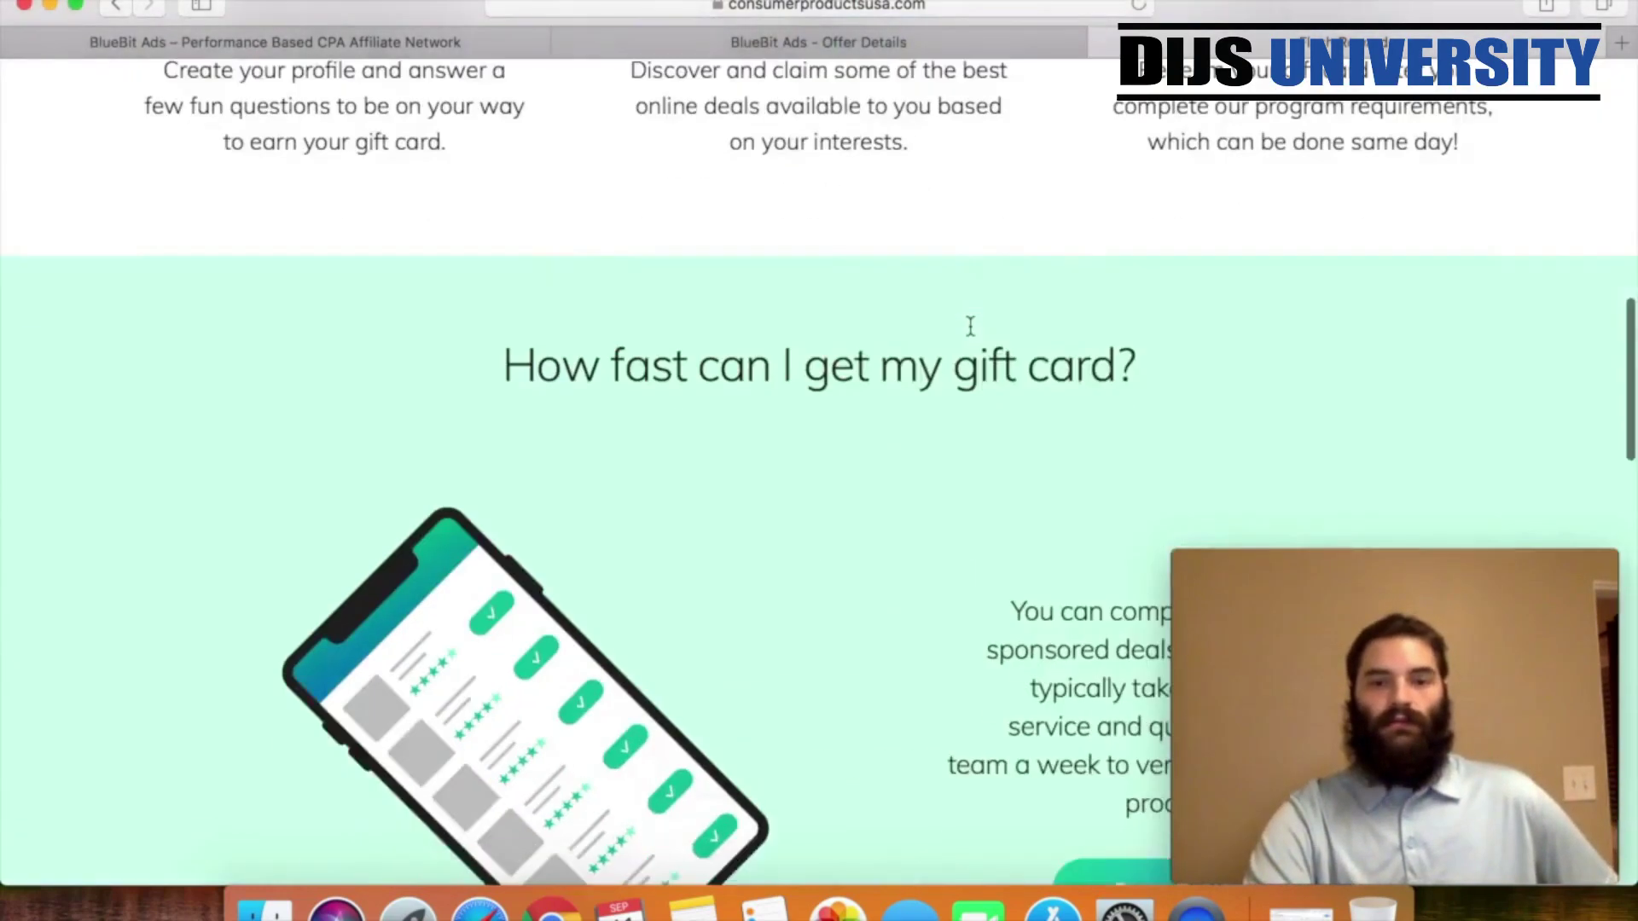
scroll(970, 326, down, 10)
scroll(970, 358, up, 20)
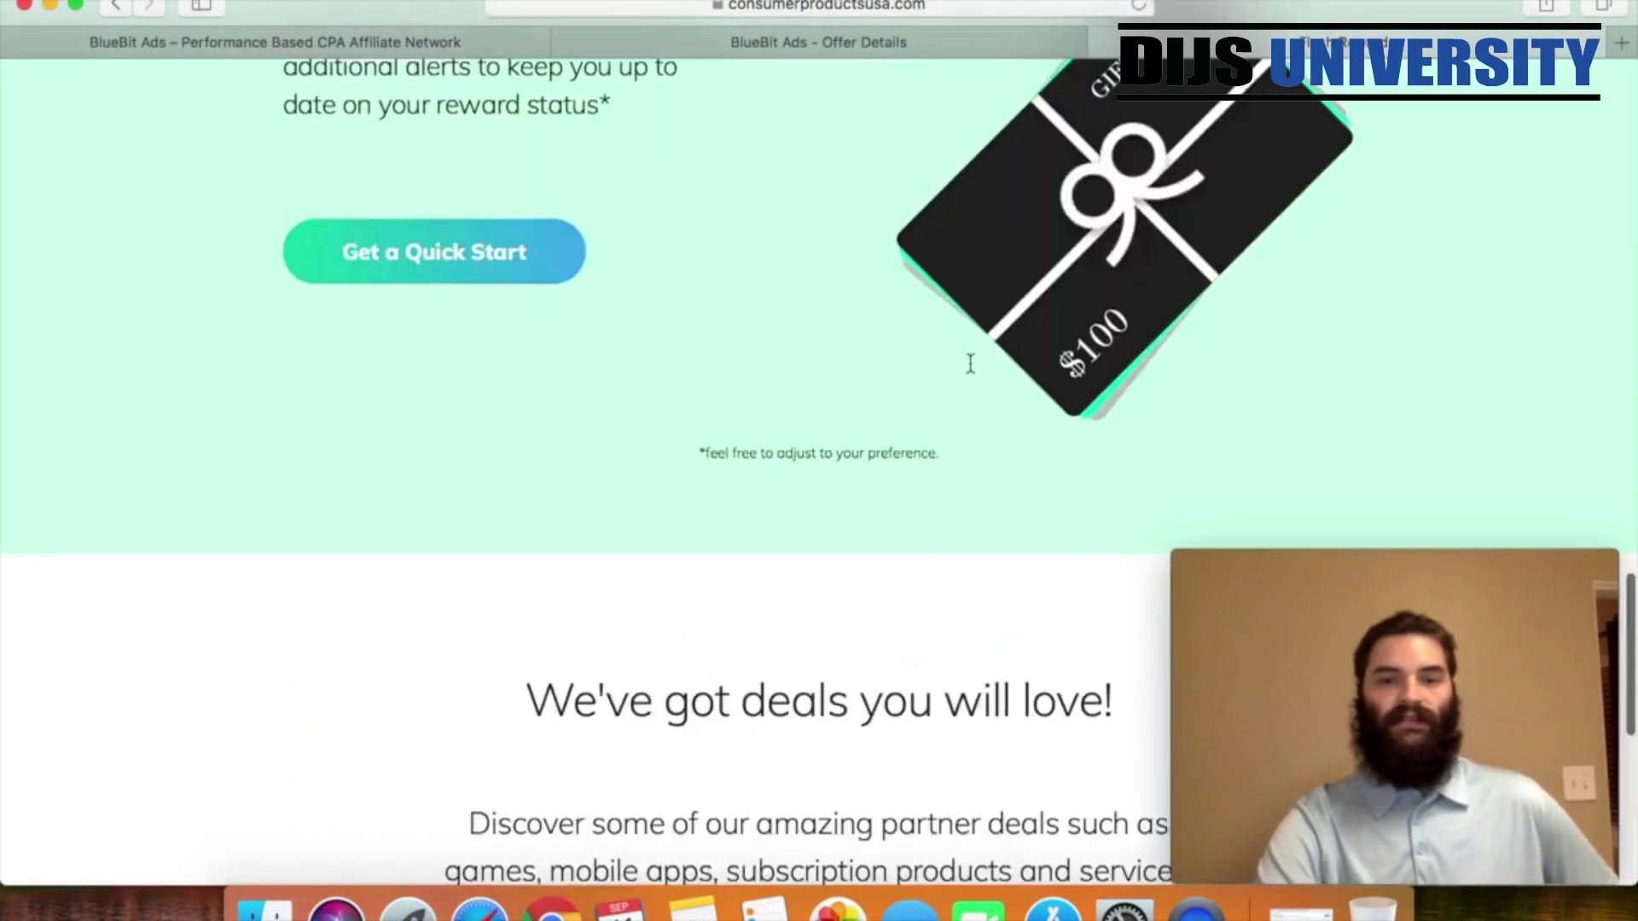
scroll(970, 361, down, 5)
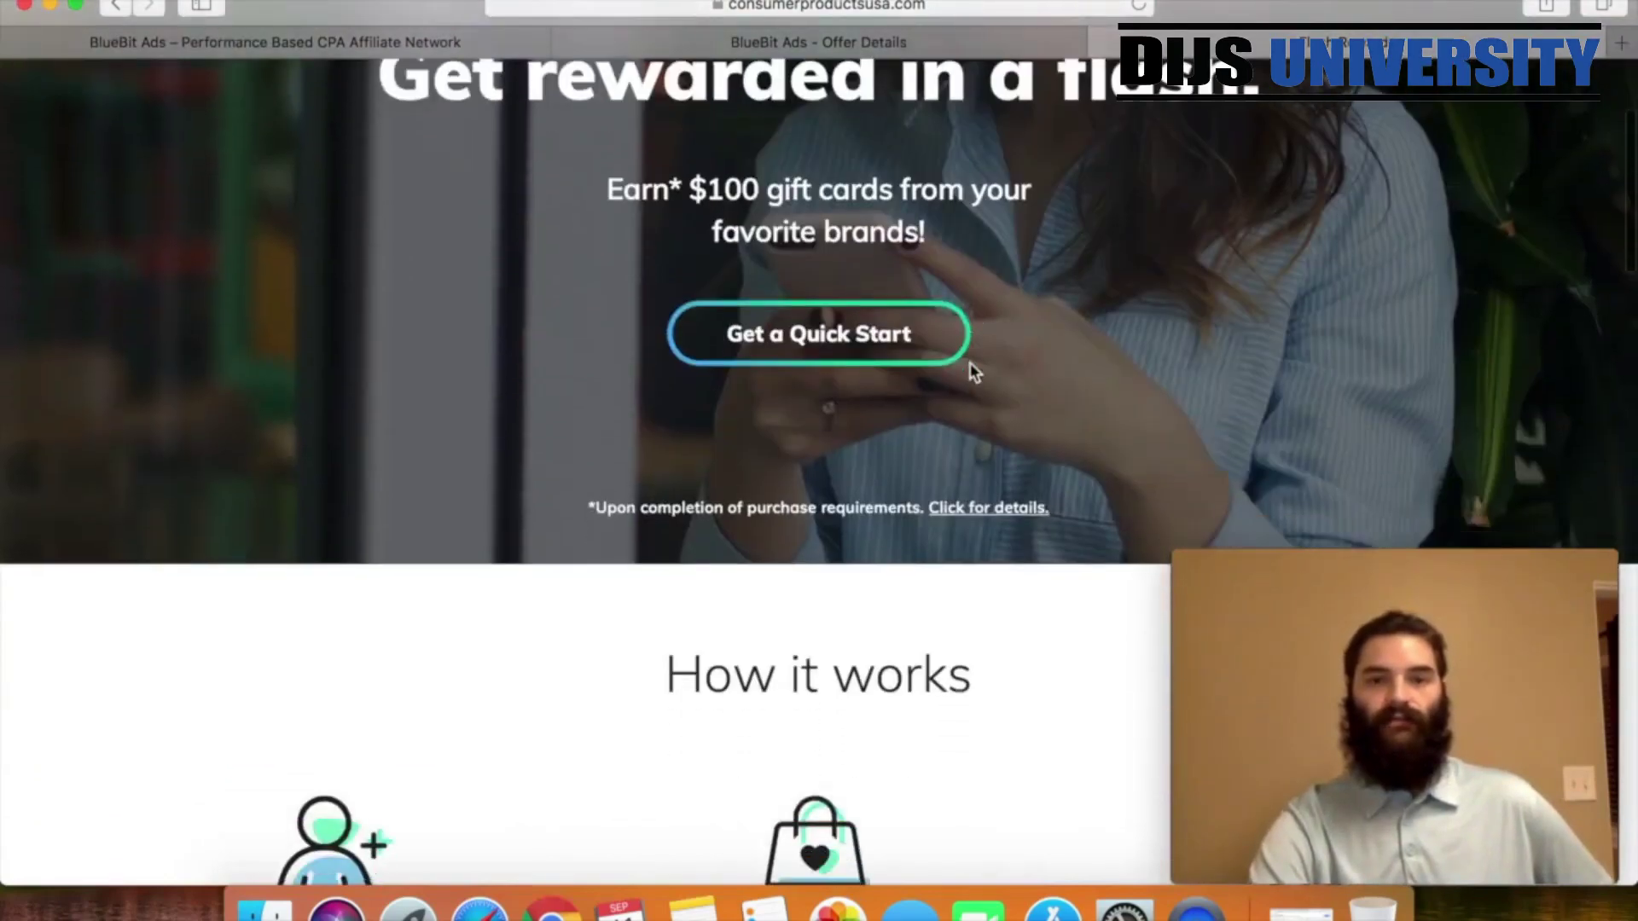
click(947, 43)
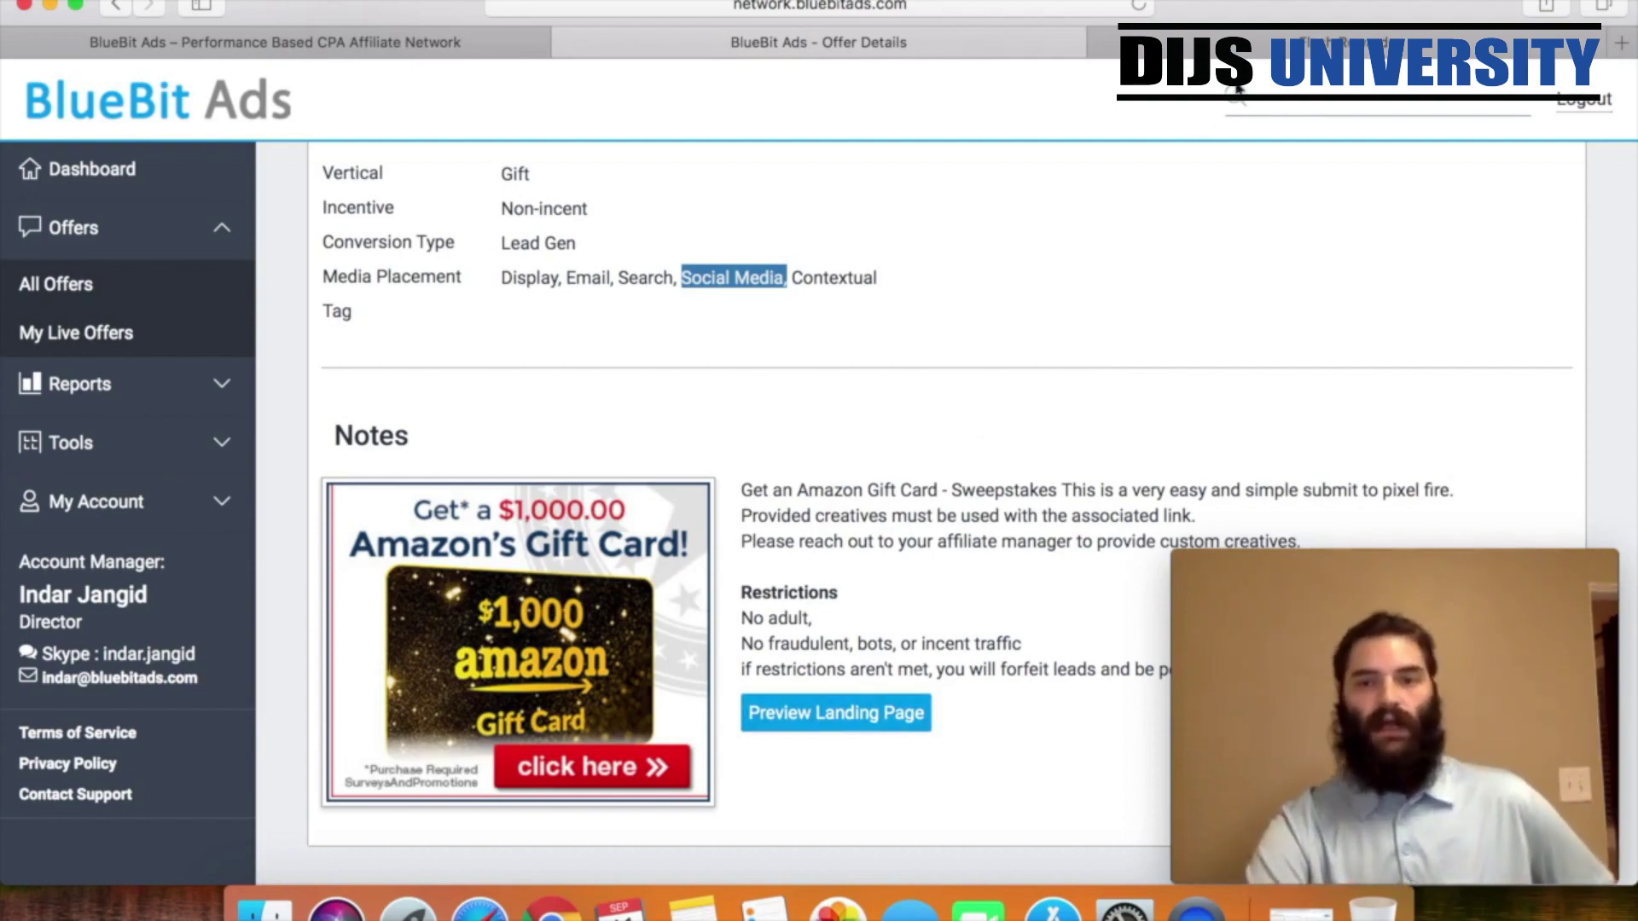
- Return to the Flash Rewards landing page, examine its how-it-works, gift card timing and partner deals sections, and close the page
click(1365, 53)
scroll(988, 410, down, 15)
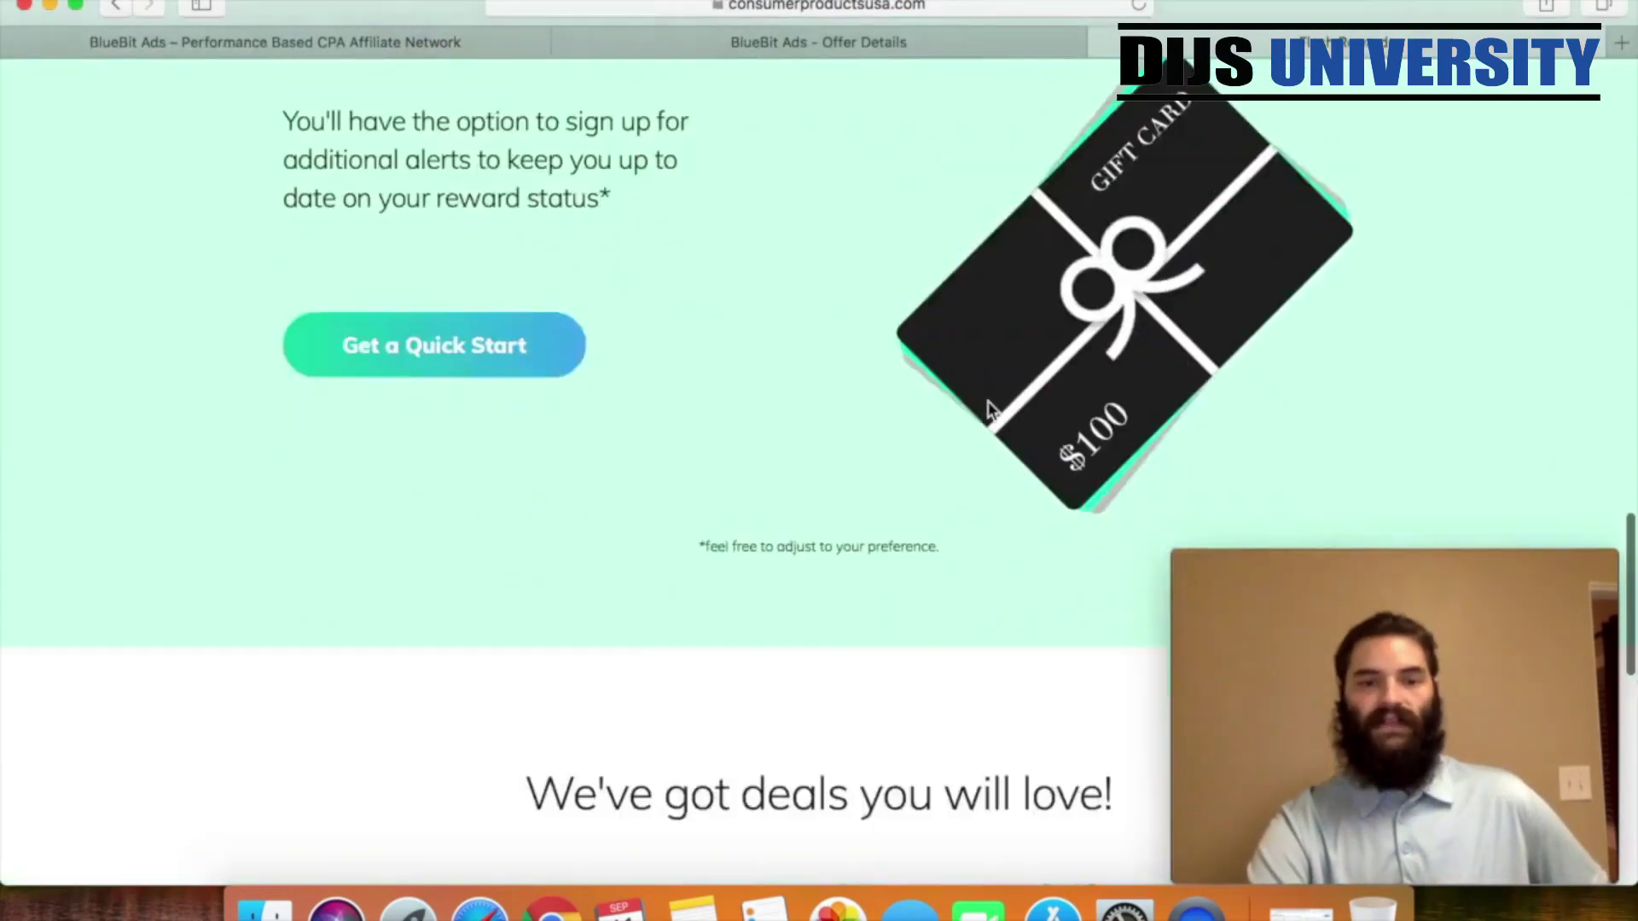
scroll(988, 410, up, 8)
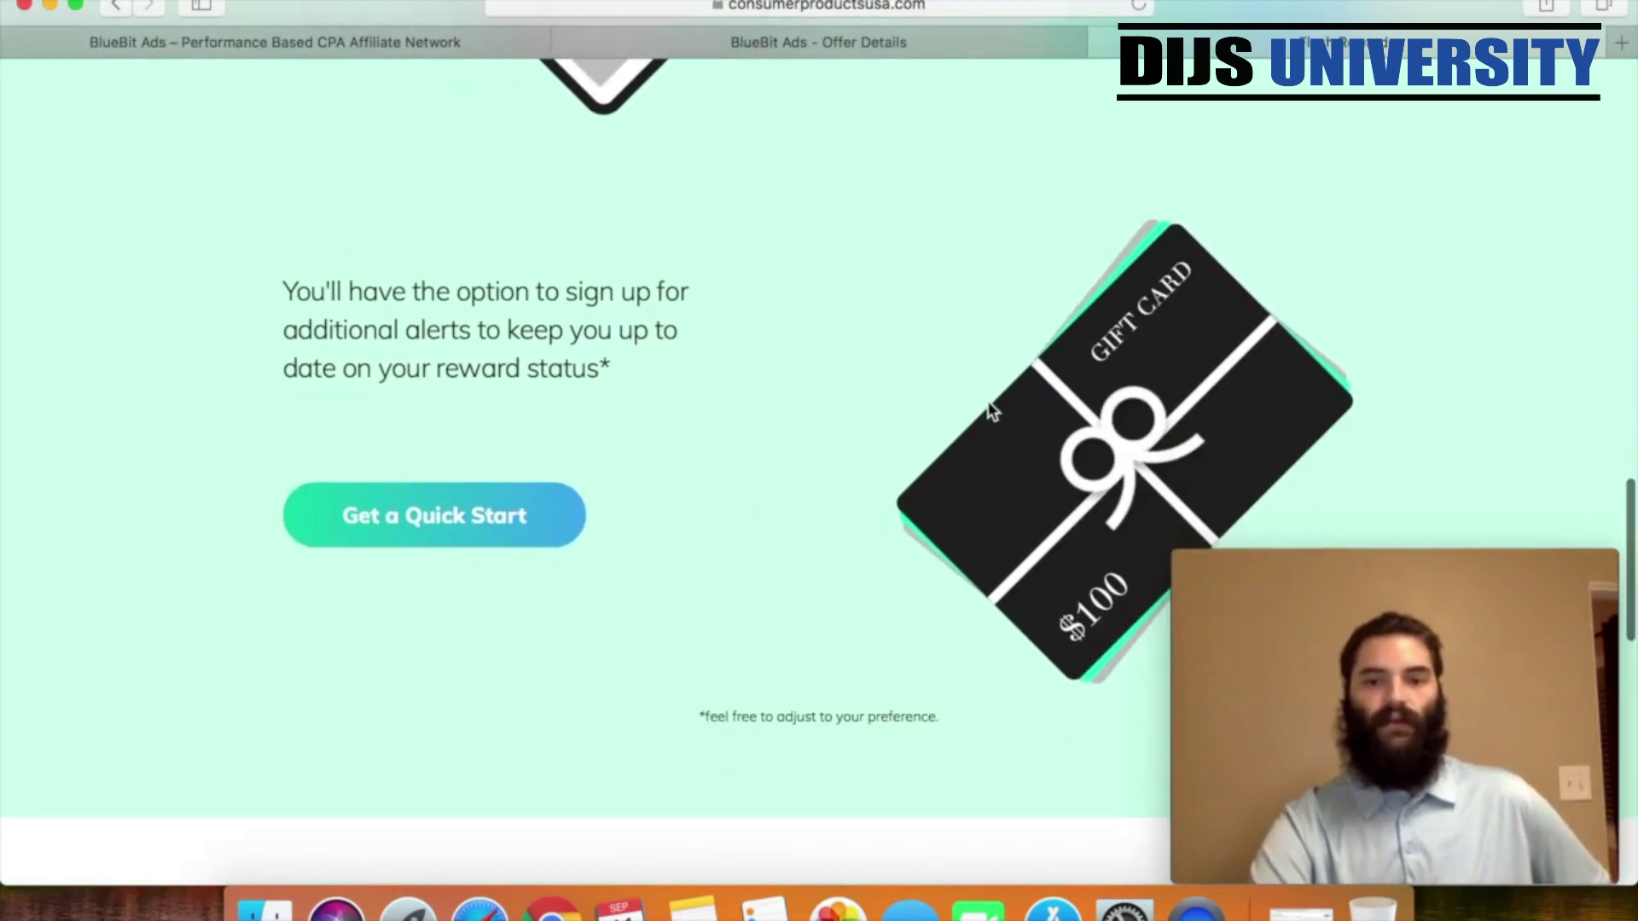
scroll(990, 408, up, 10)
scroll(988, 407, down, 10)
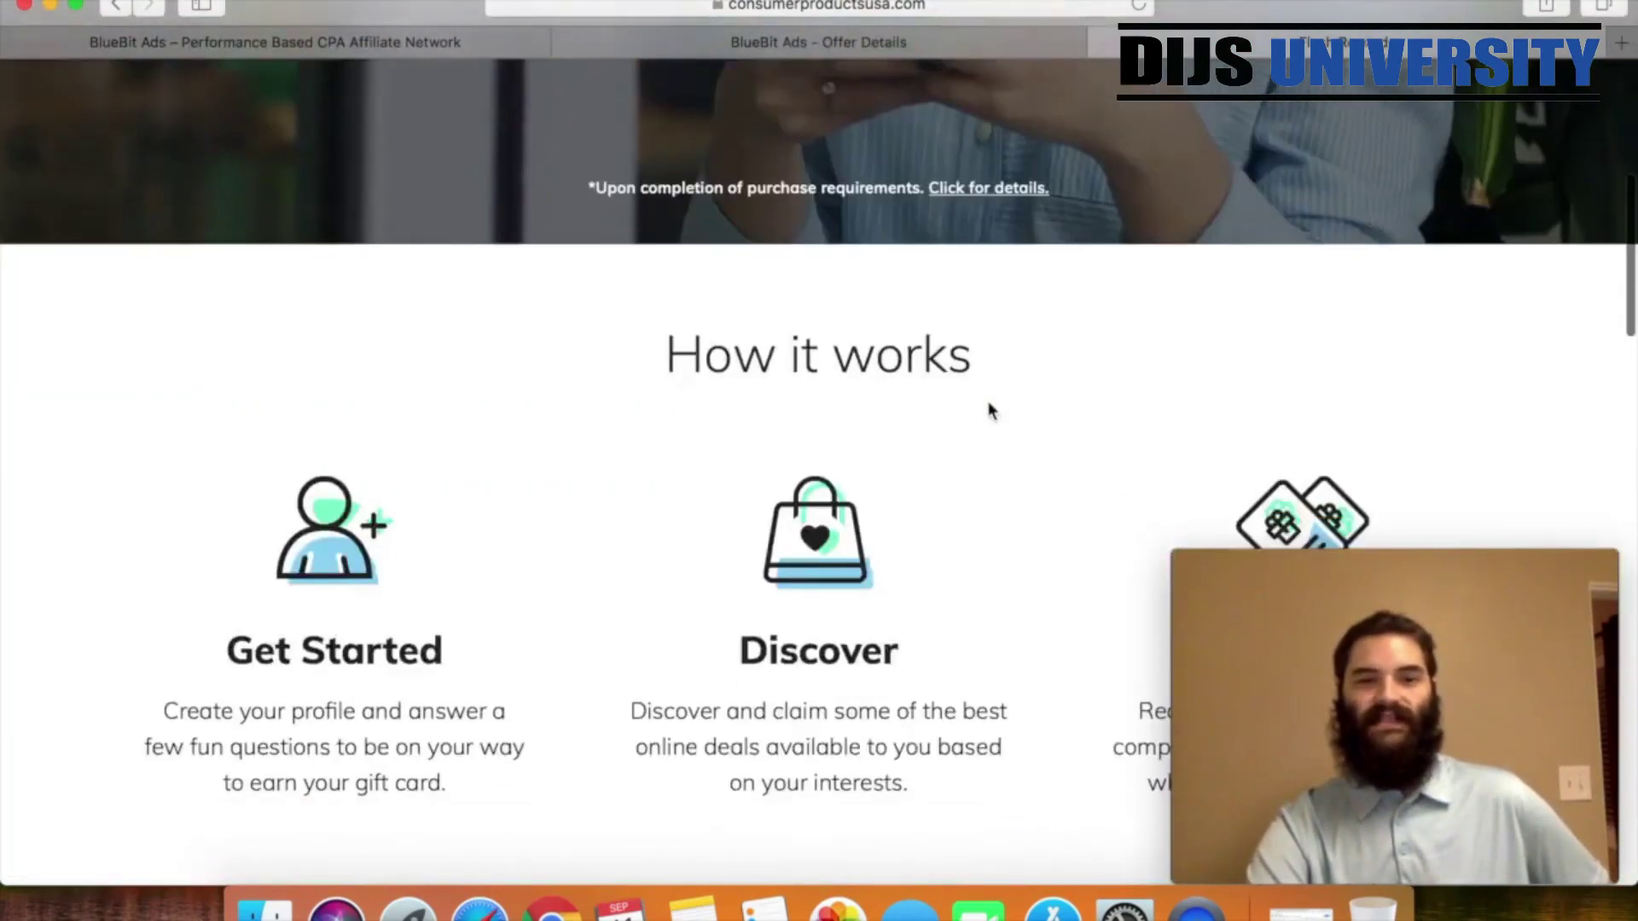
scroll(990, 409, down, 4)
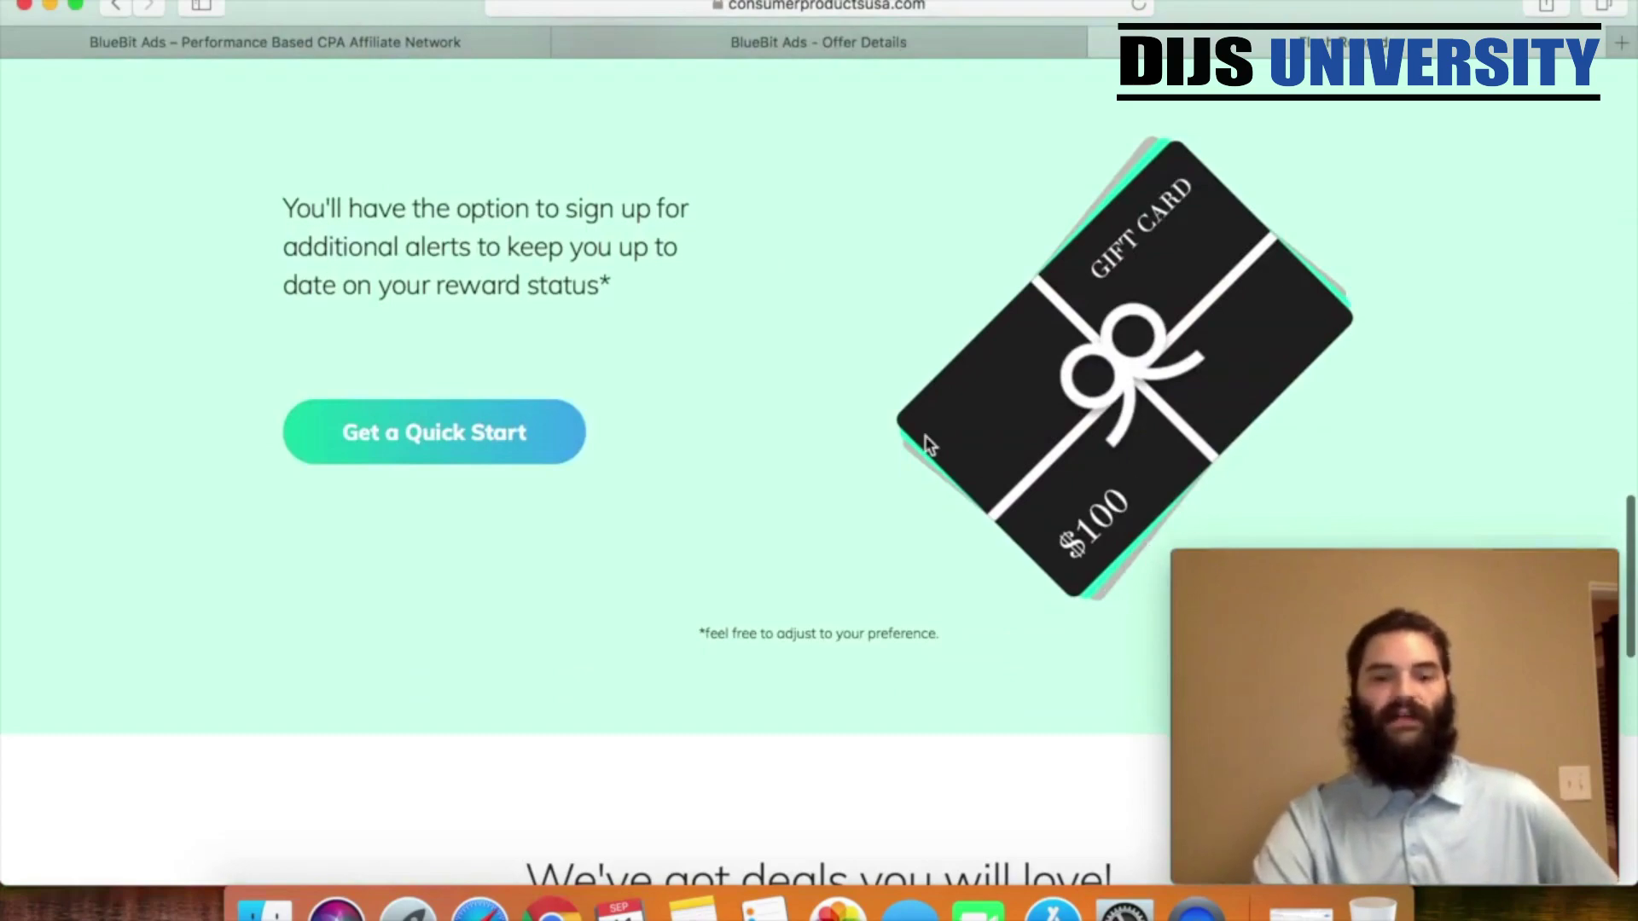
scroll(930, 443, up, 15)
scroll(925, 433, down, 15)
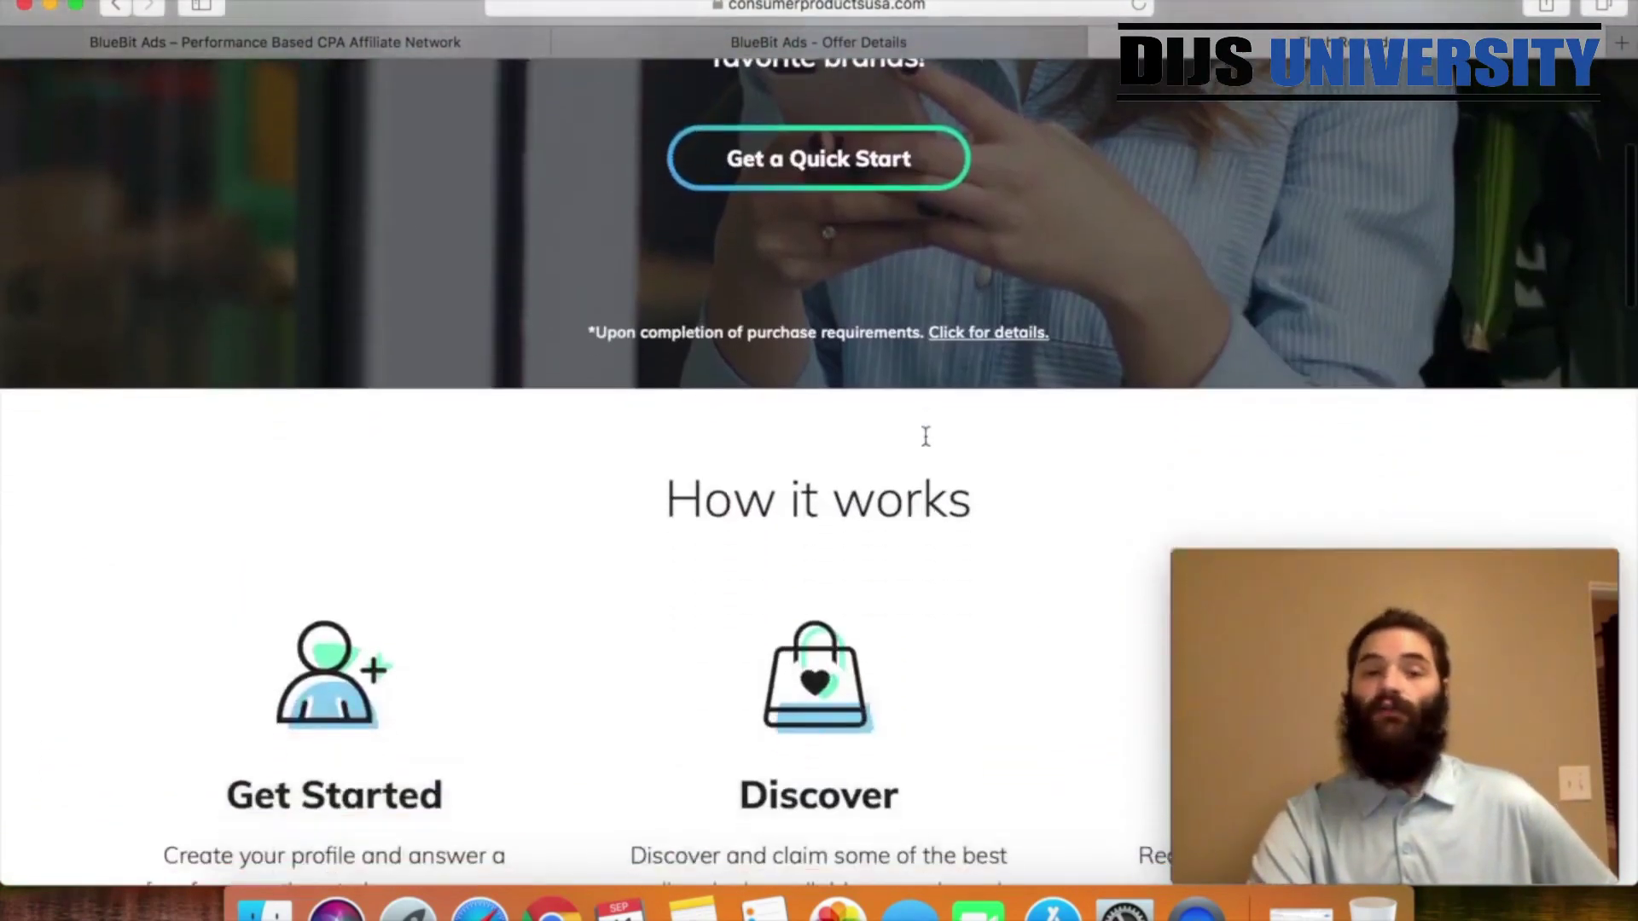
scroll(925, 434, down, 10)
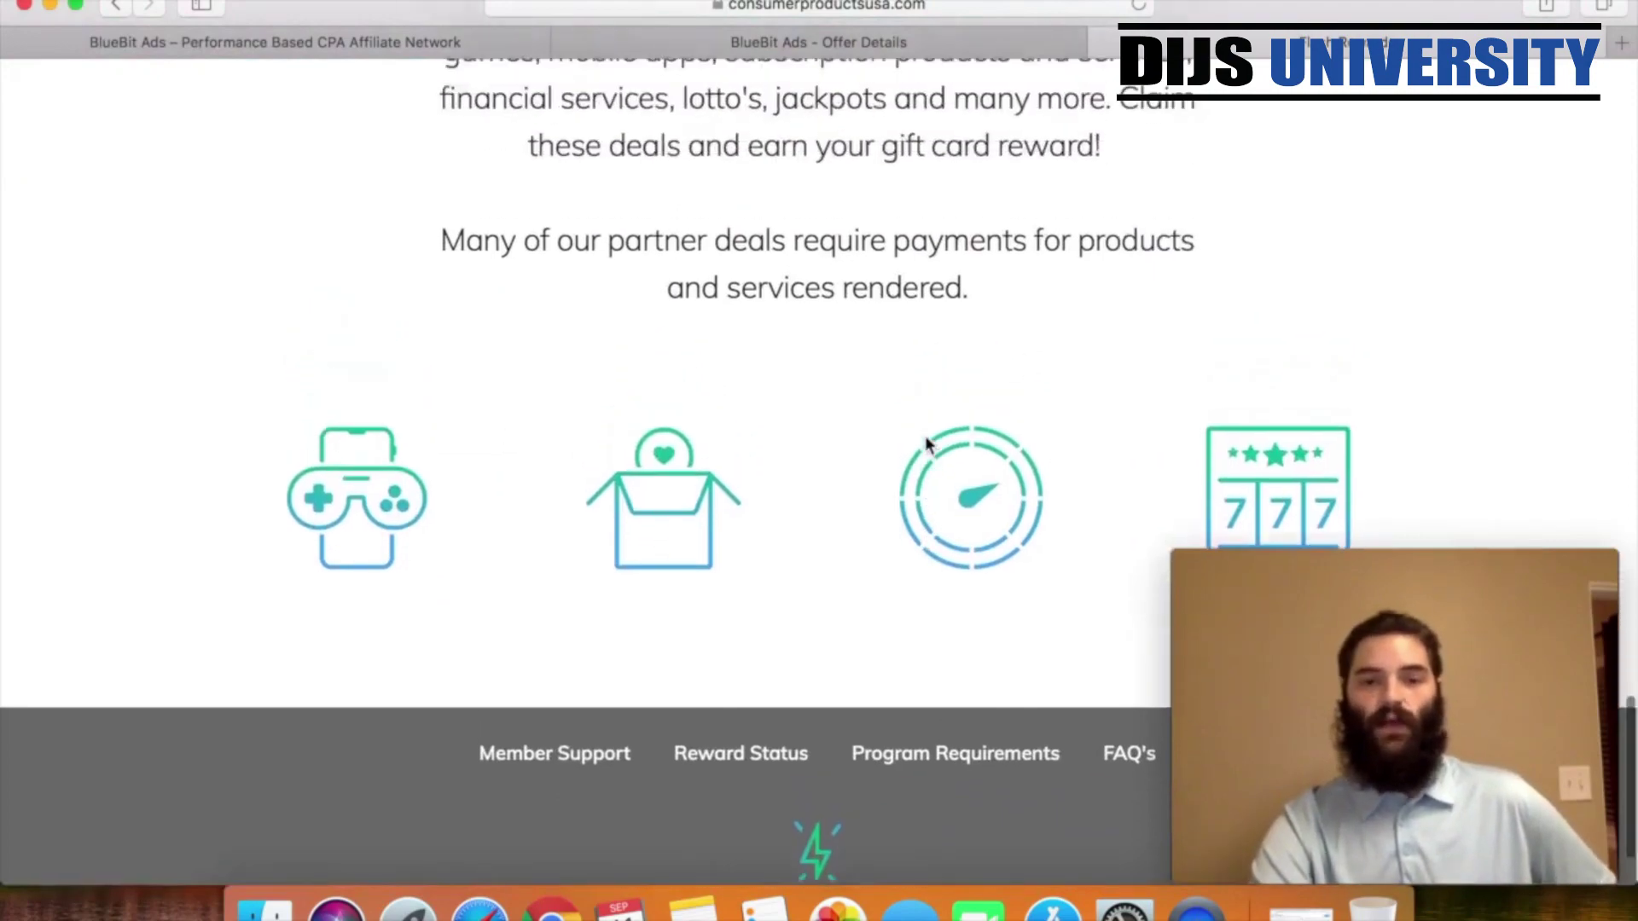
scroll(929, 443, up, 20)
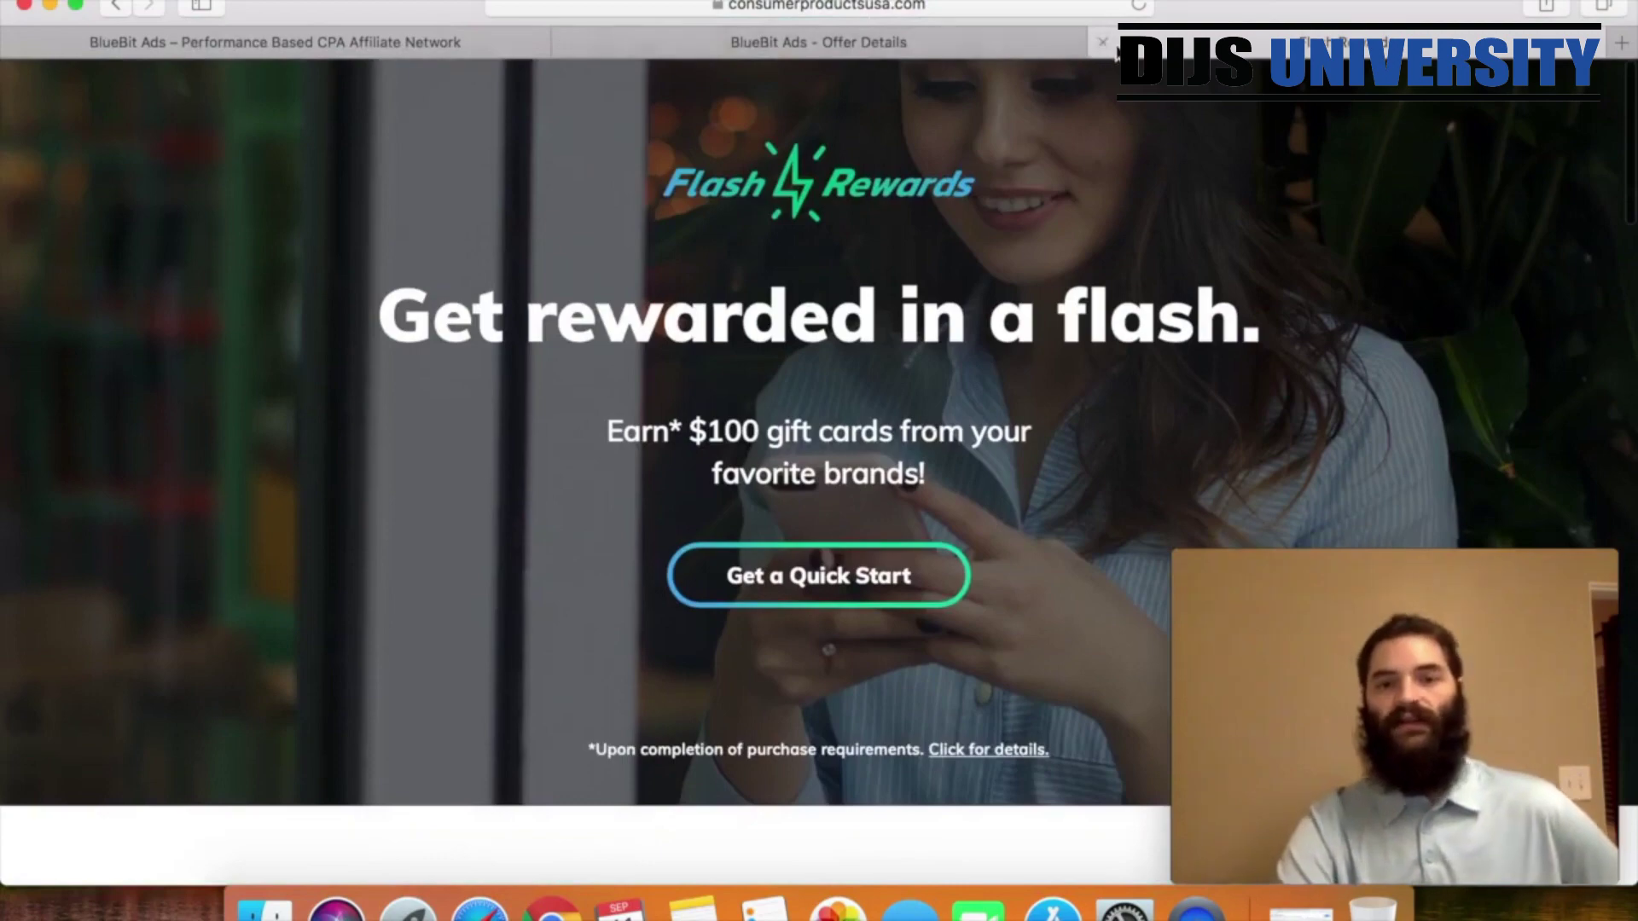
scroll(1055, 290, down, 10)
scroll(1055, 290, down, 4)
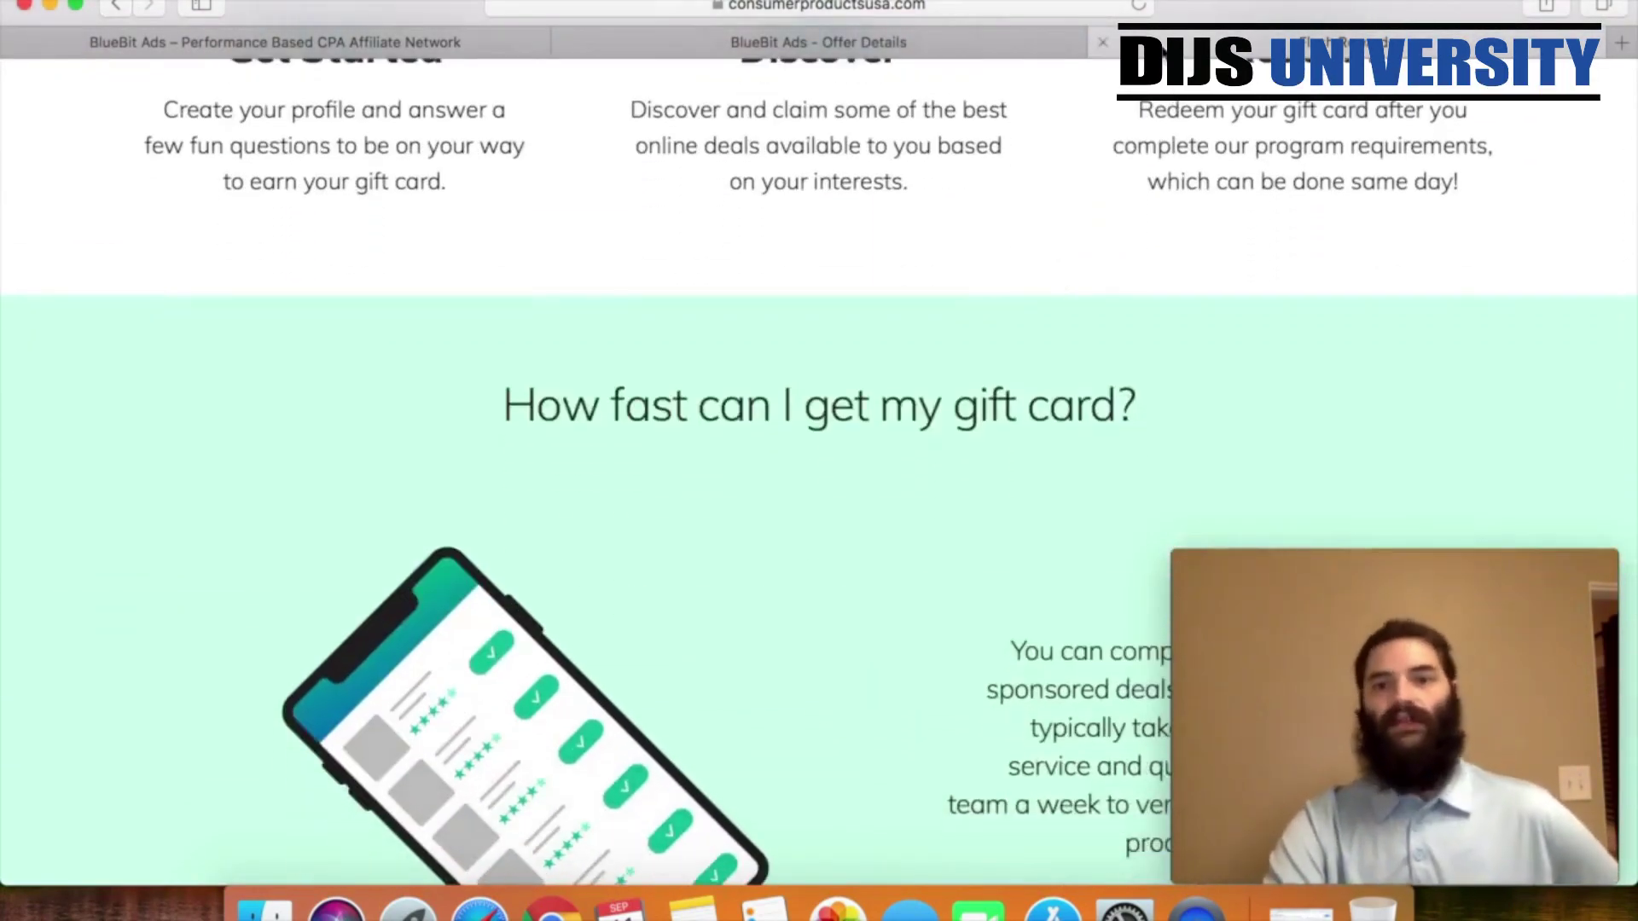
click(1103, 41)
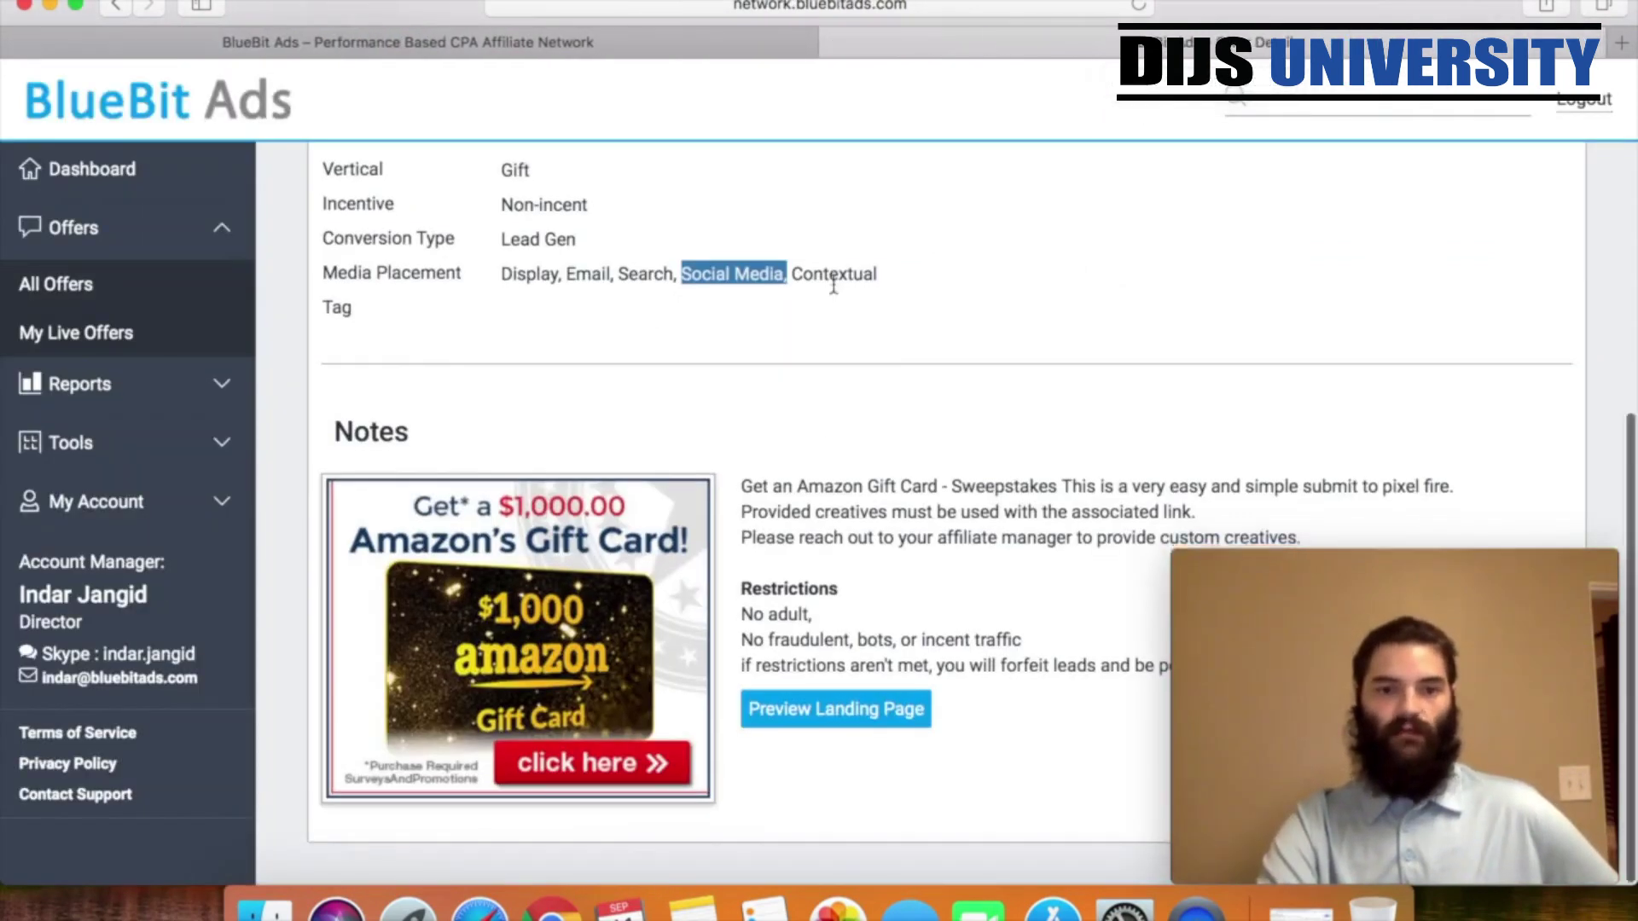
- Open the approval application for the Amazon Gift Card - US offer, go through its three questions, and close it without applying
scroll(833, 281, down, 2)
scroll(870, 574, up, 10)
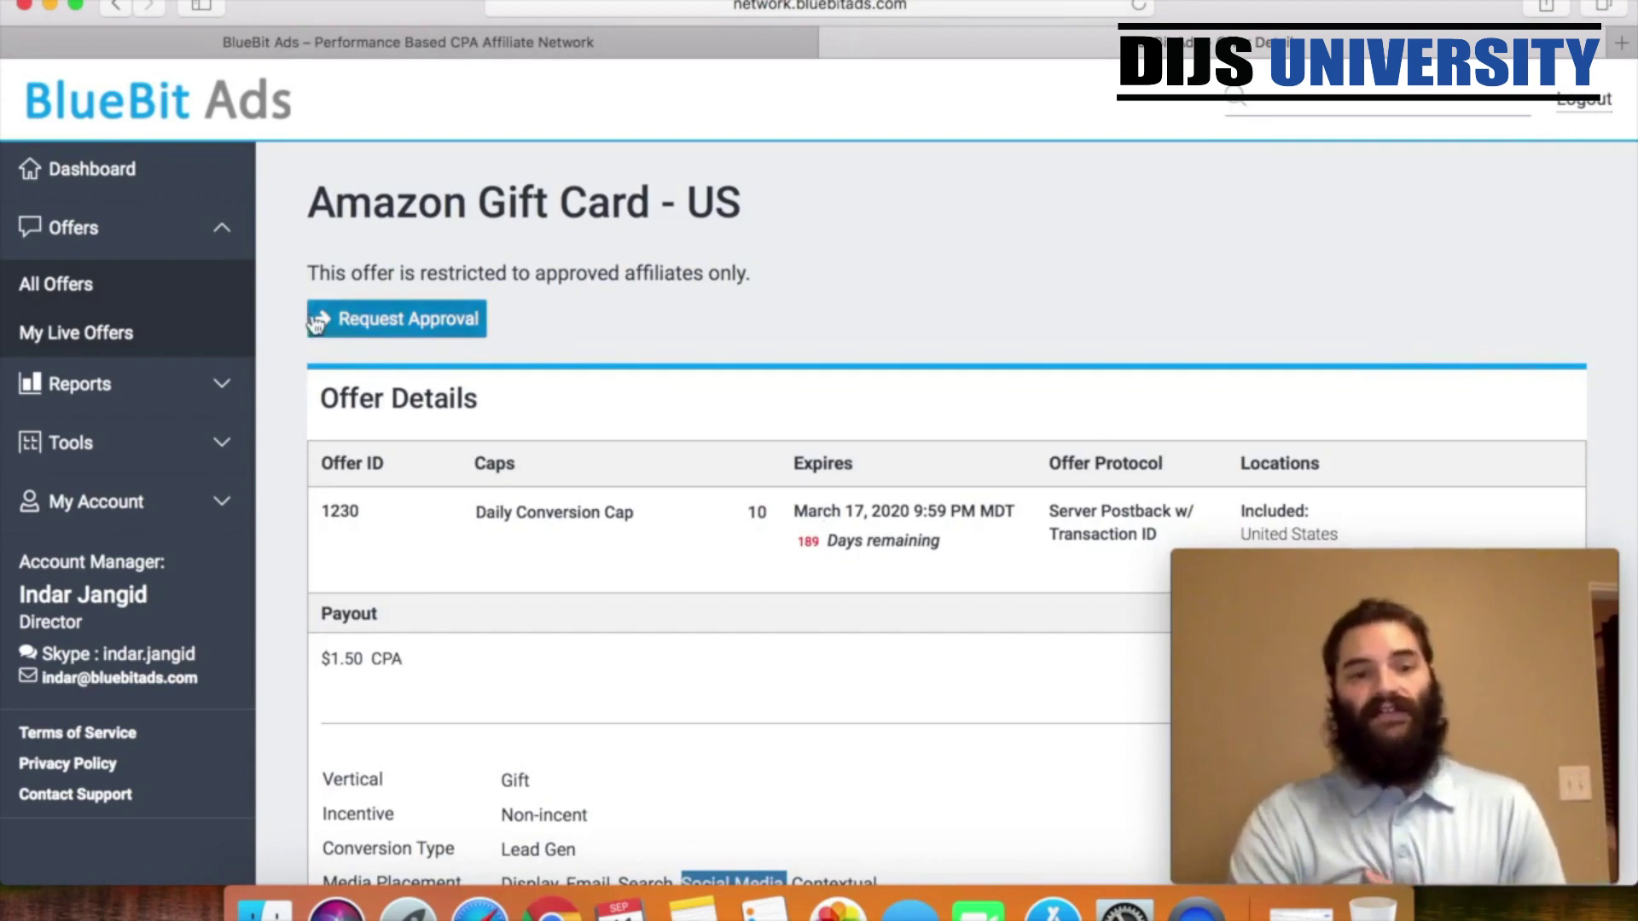
click(433, 325)
click(549, 311)
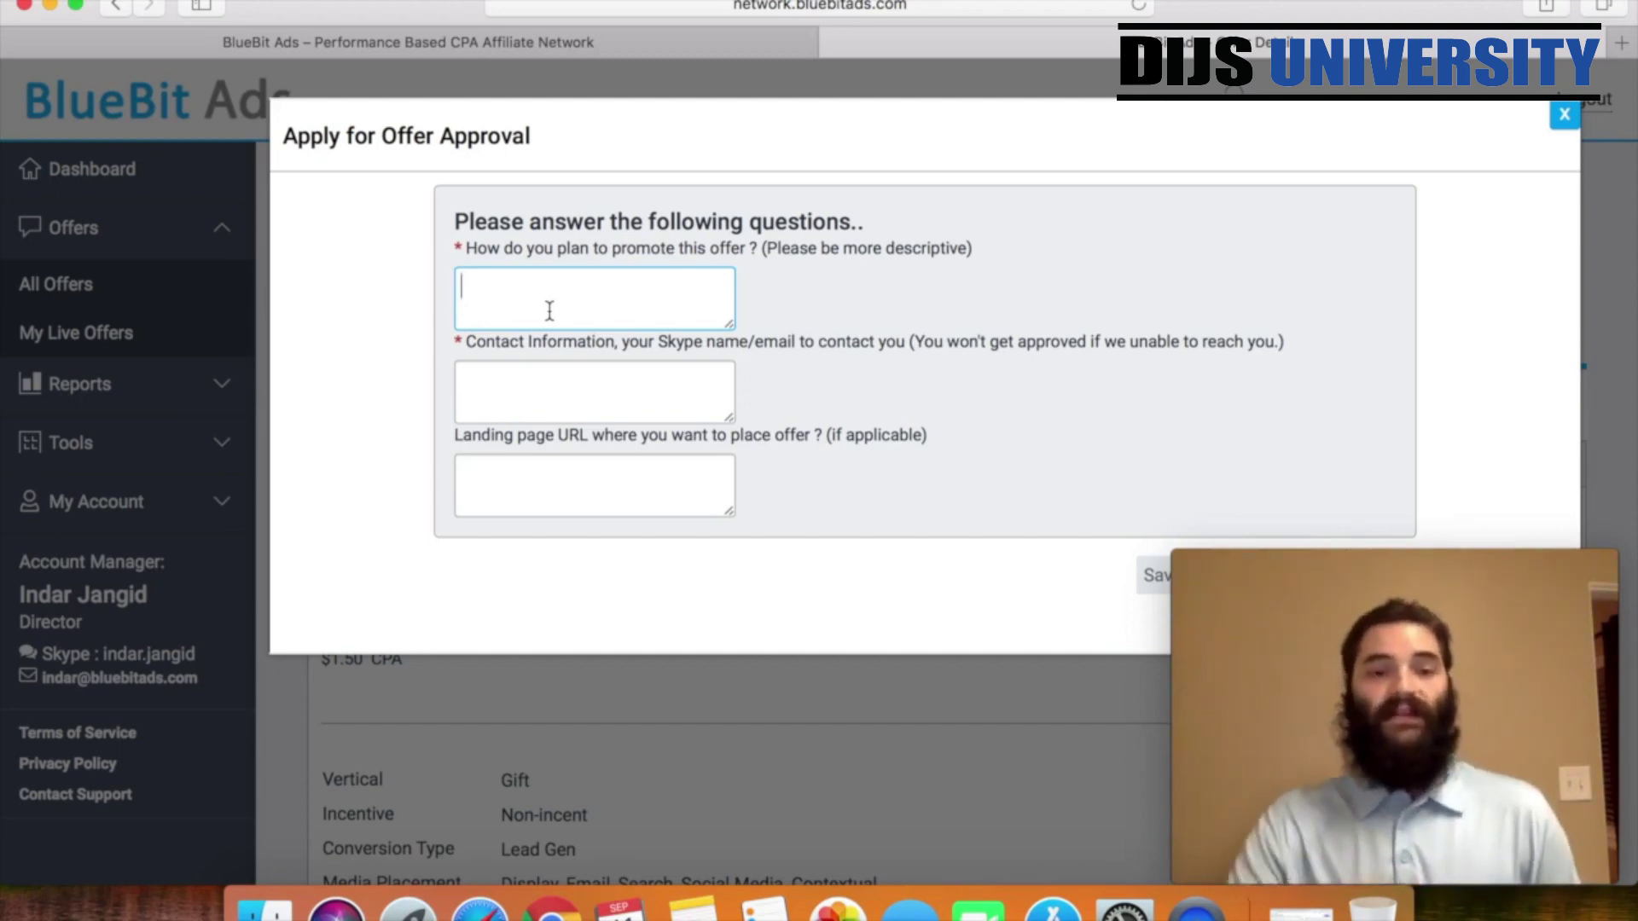
click(571, 386)
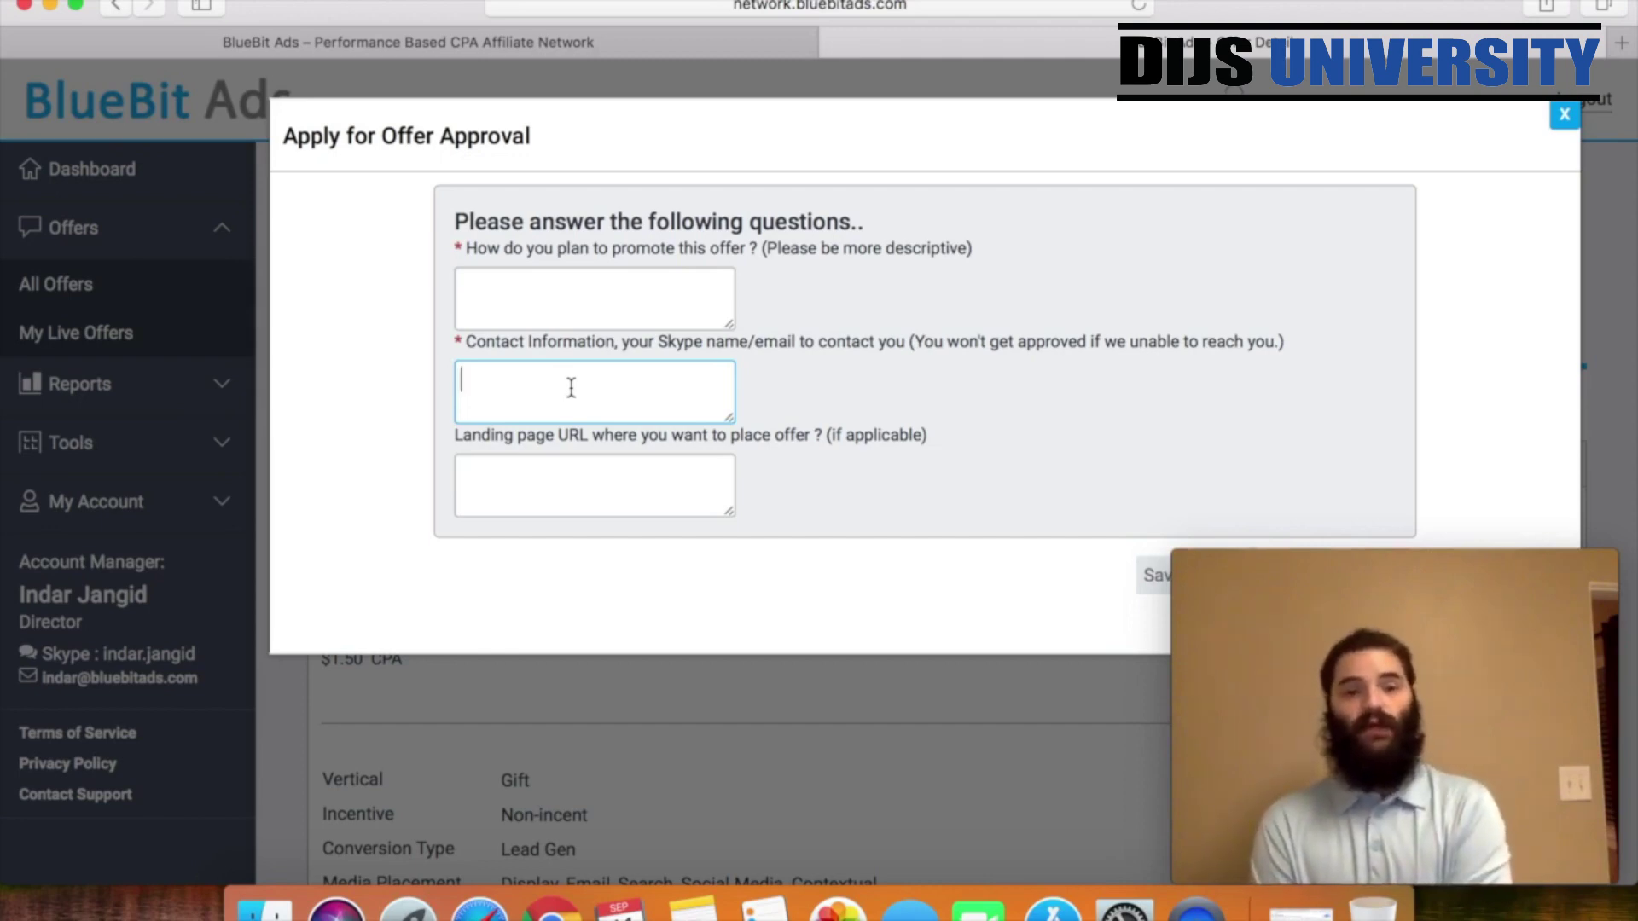
click(624, 485)
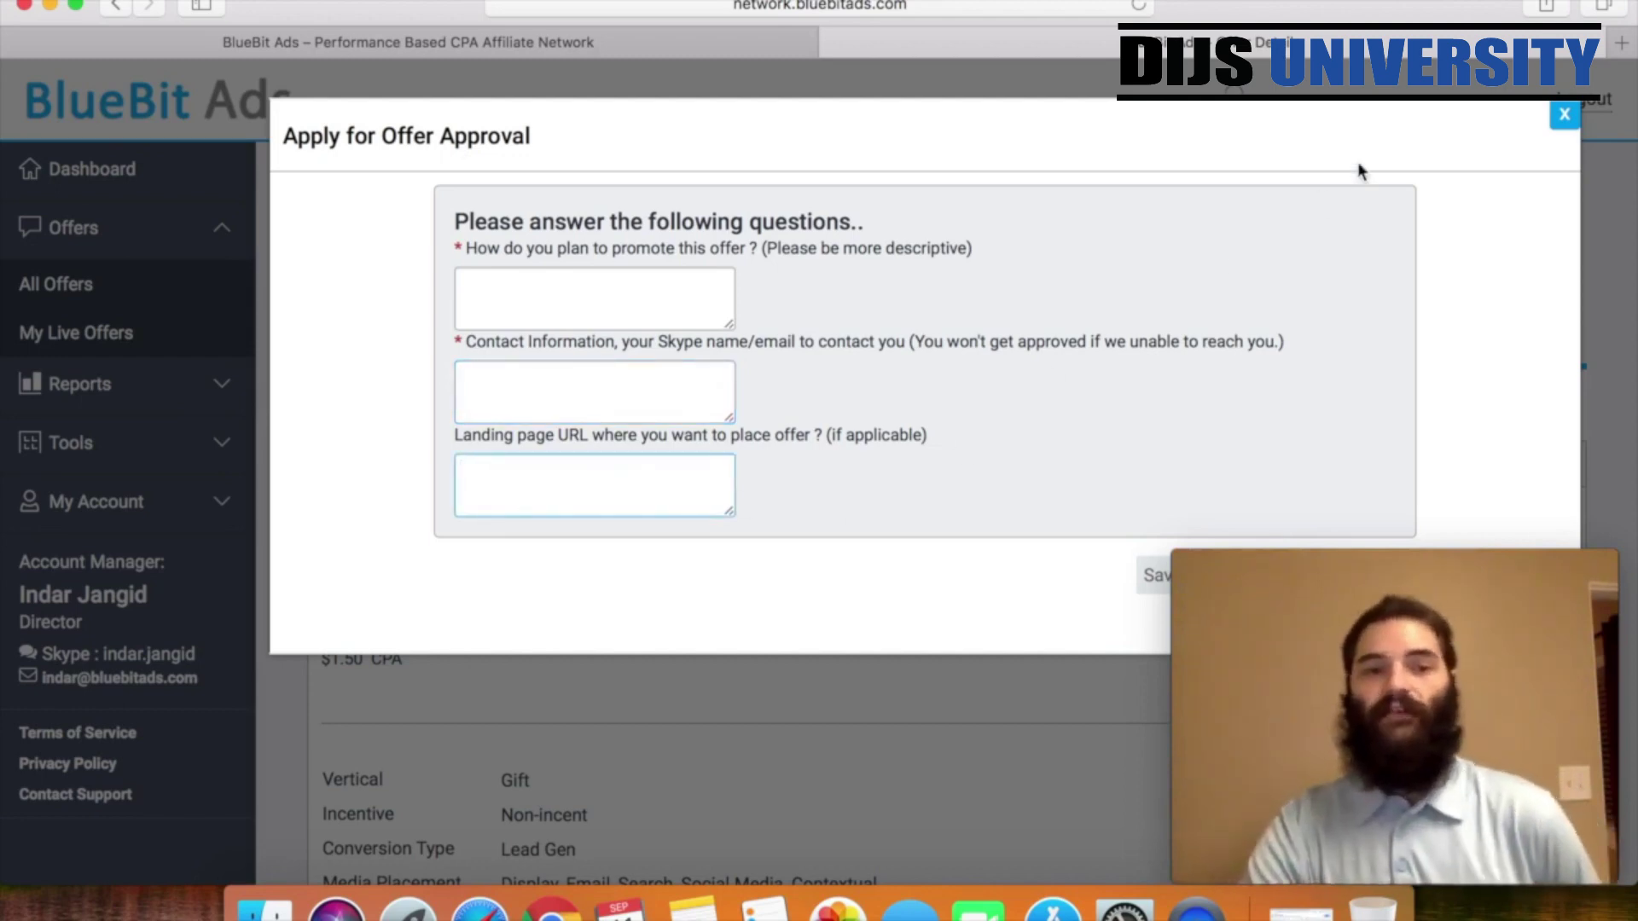
click(1565, 116)
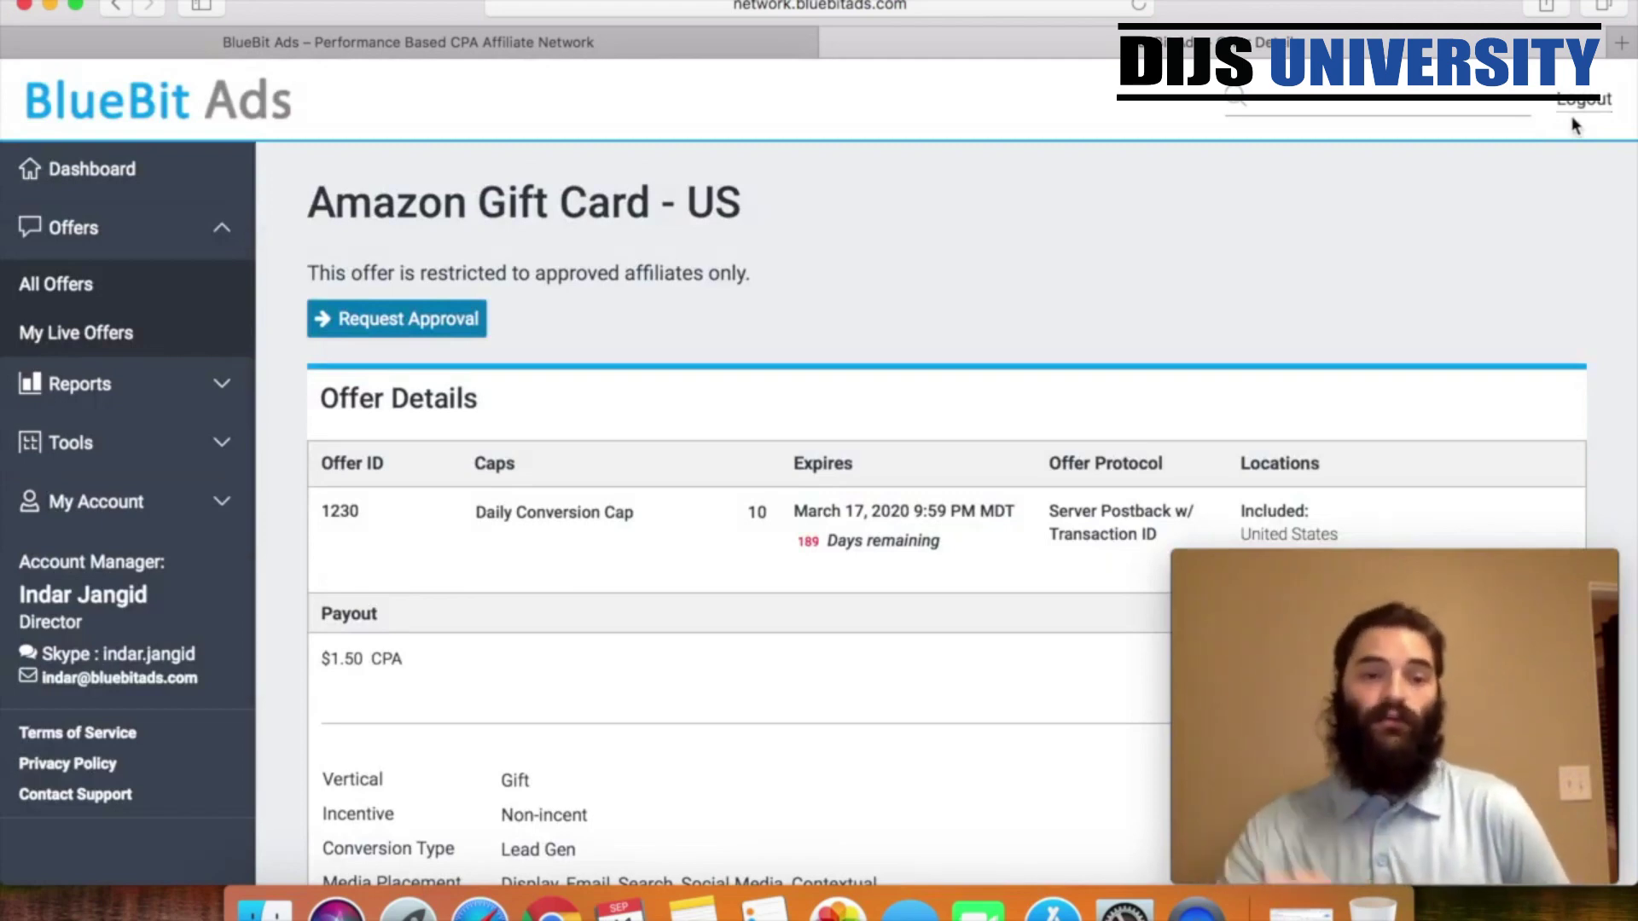
- Return to the list of all offers, browse it, and open the Choice Home Warranty (Email Only) offer
click(46, 294)
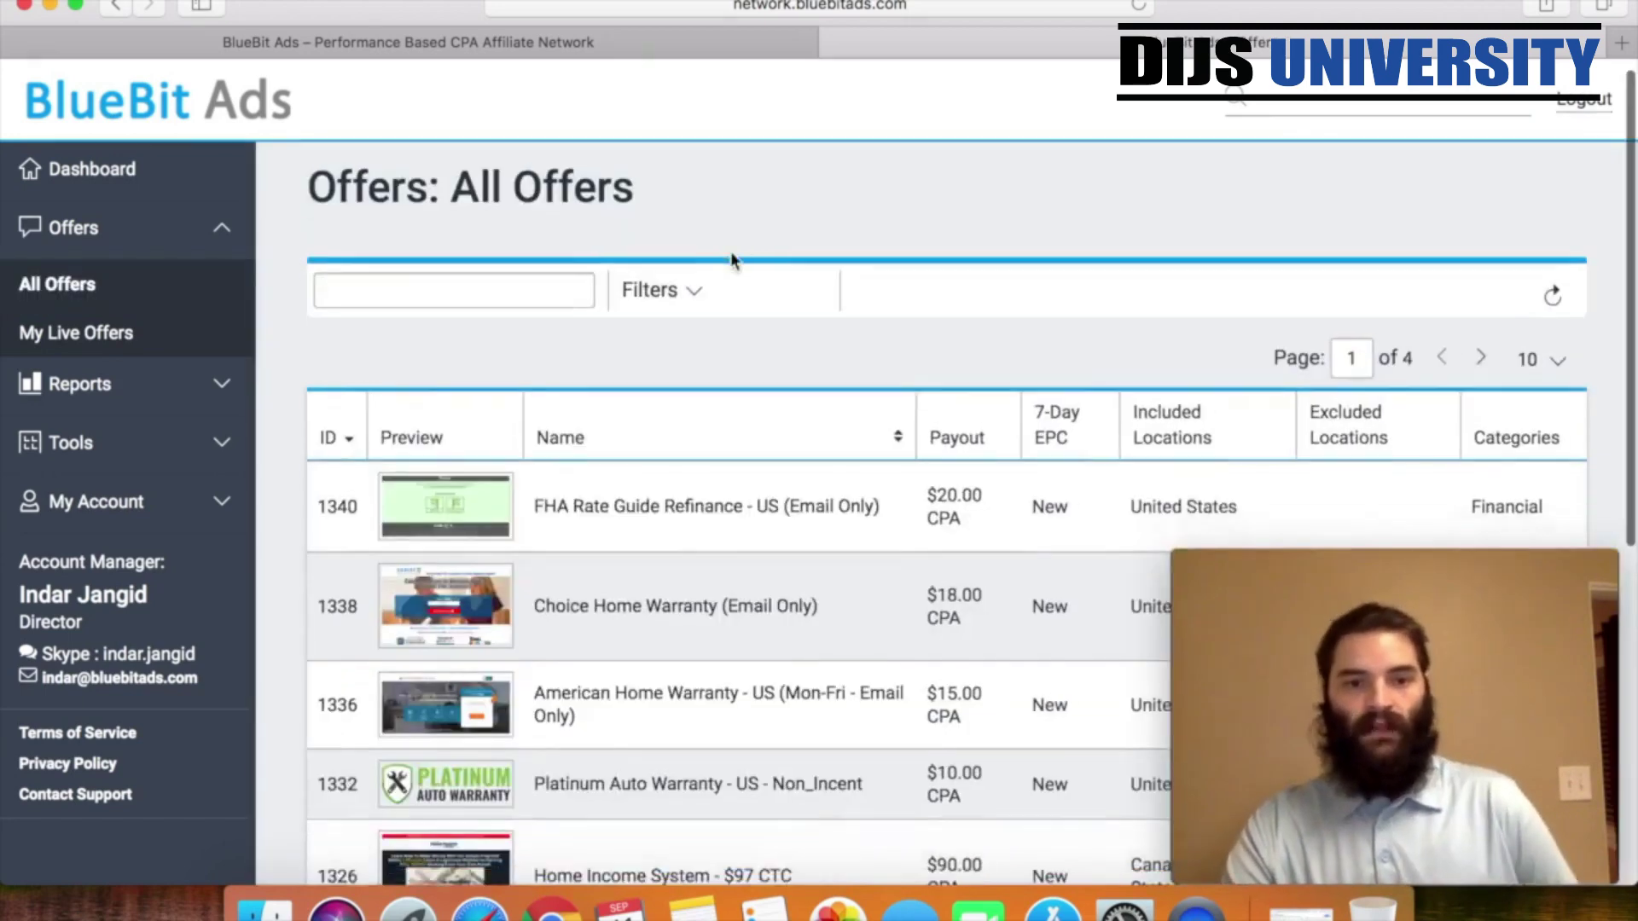
scroll(732, 260, down, 2)
scroll(732, 260, down, 3)
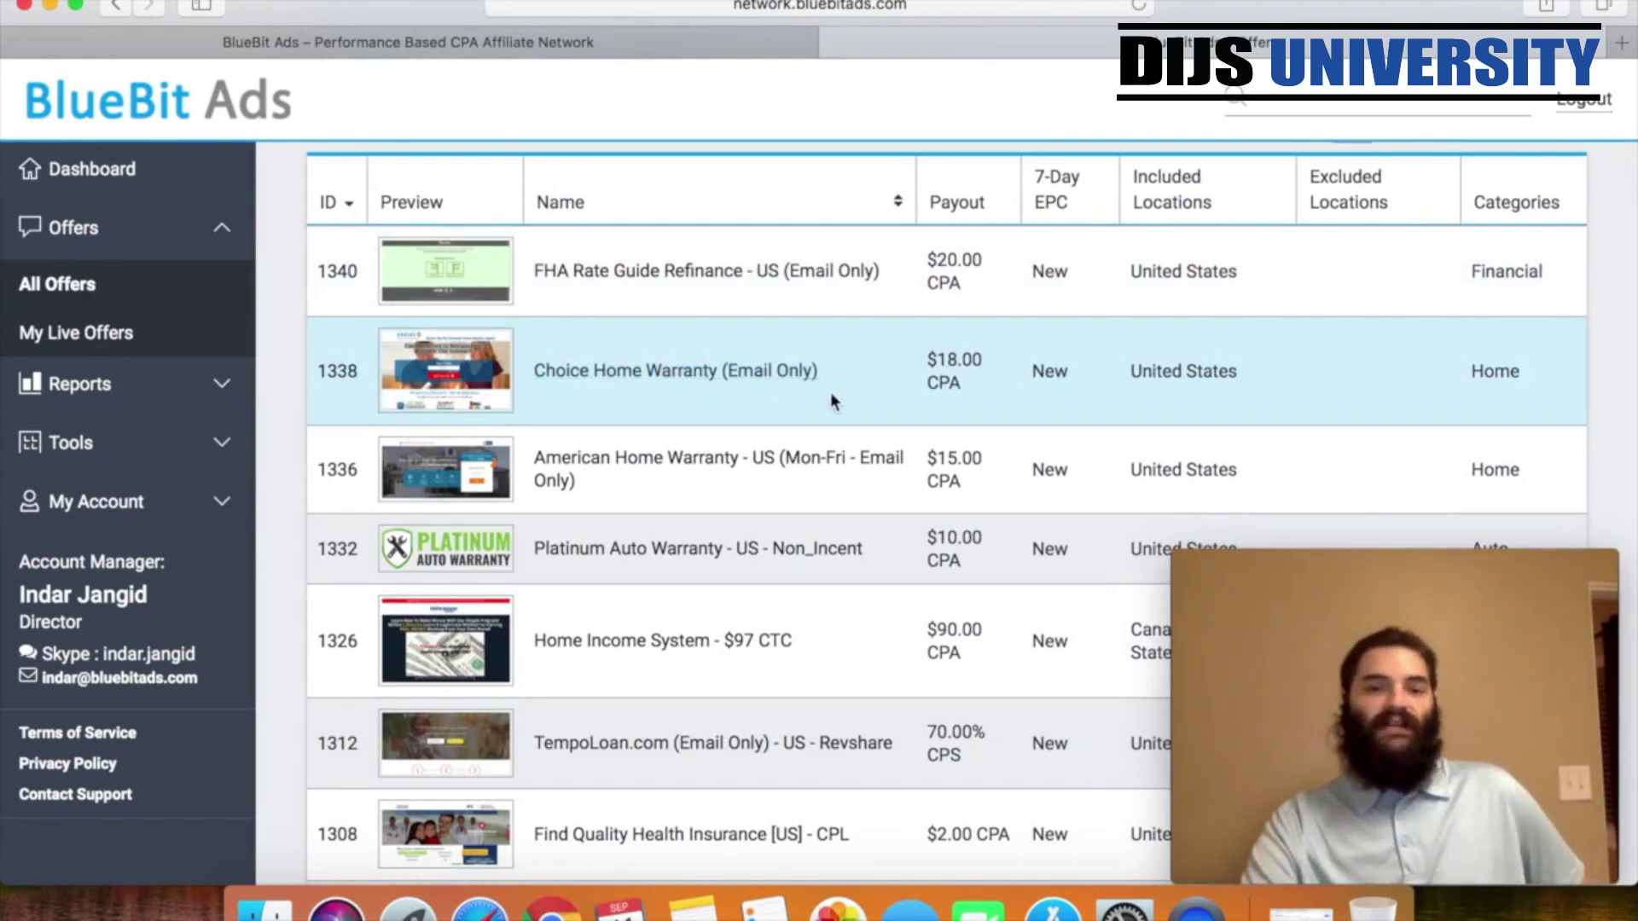
click(798, 388)
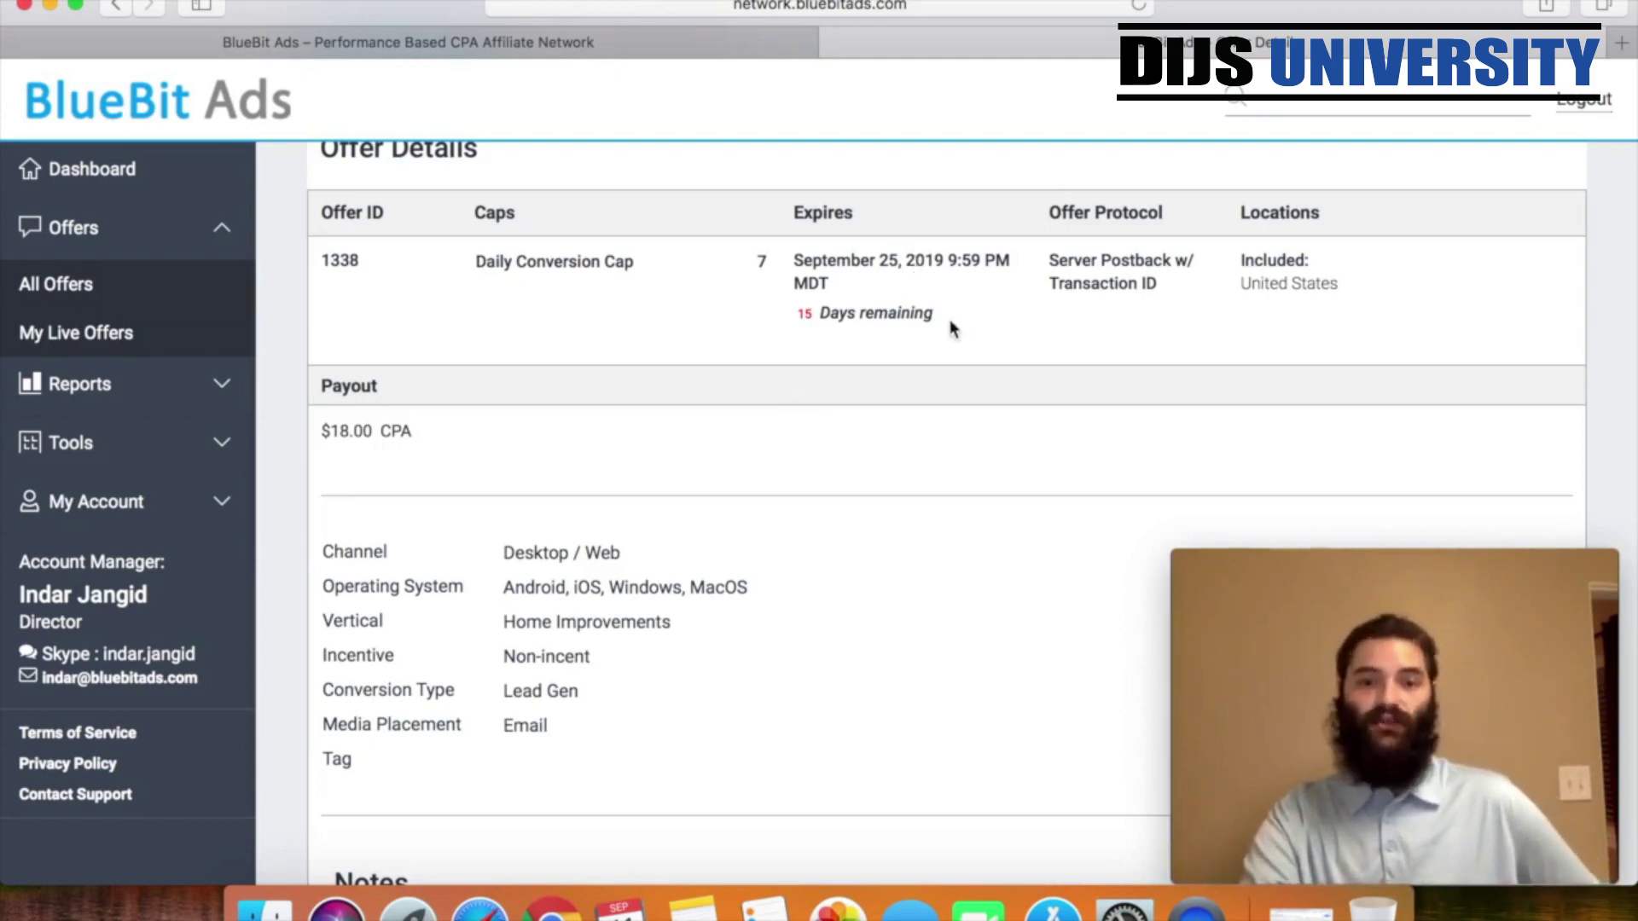
- Highlight the Choice Home Warranty offer's expiration date, remaining days and daily conversion cap to examine its limits
drag(949, 322, 785, 259)
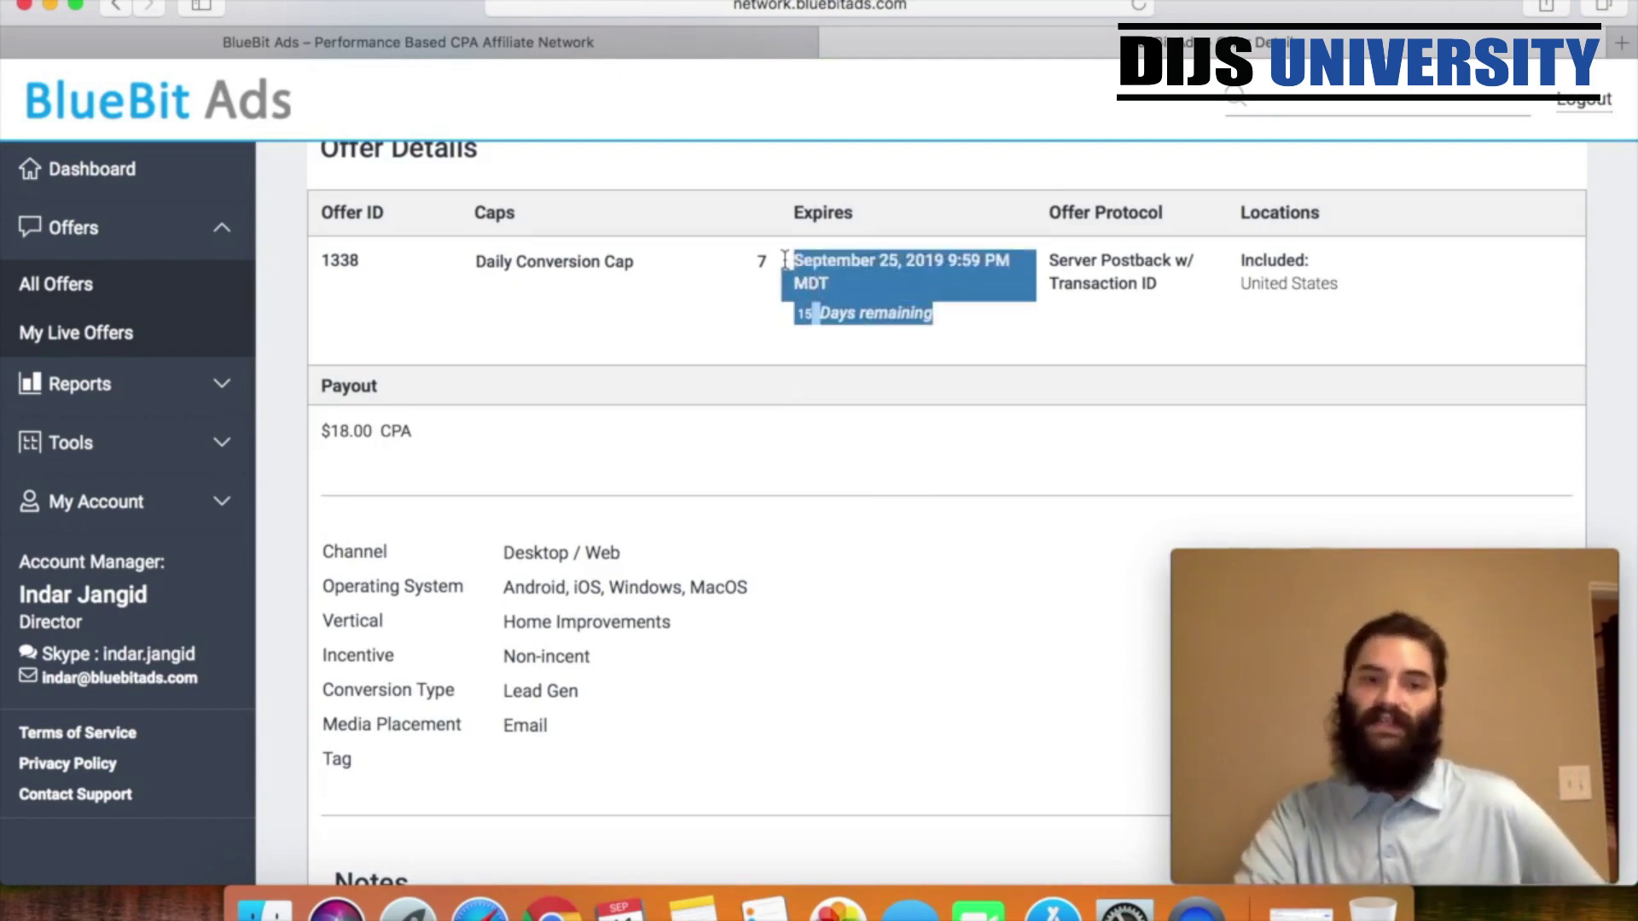
click(783, 334)
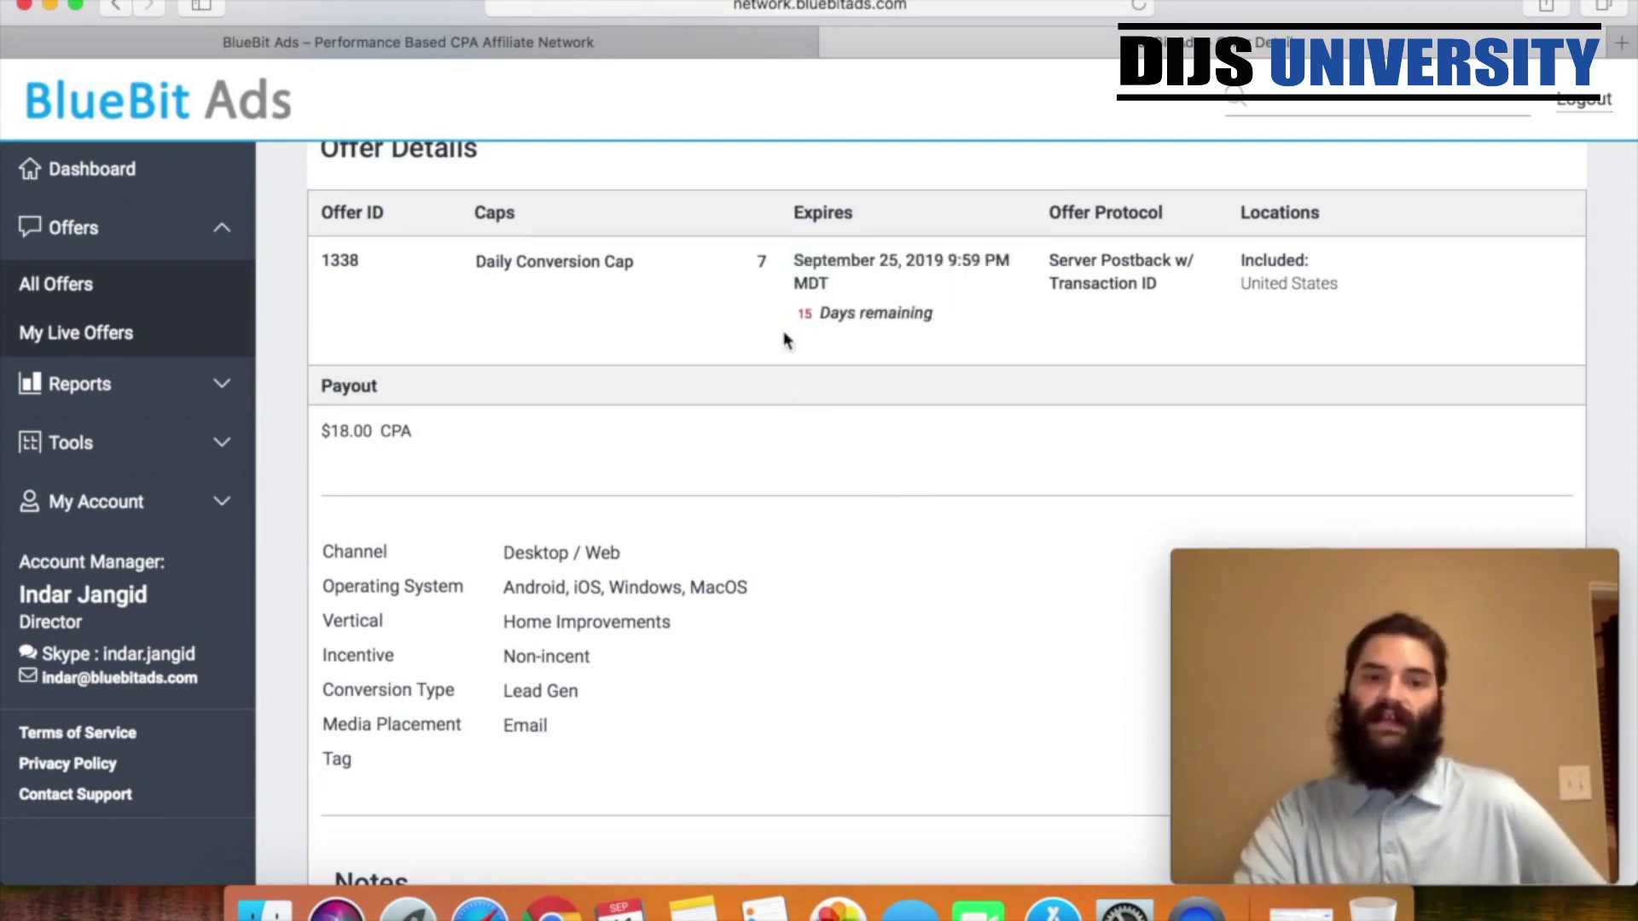
triple_click(761, 260)
click(698, 306)
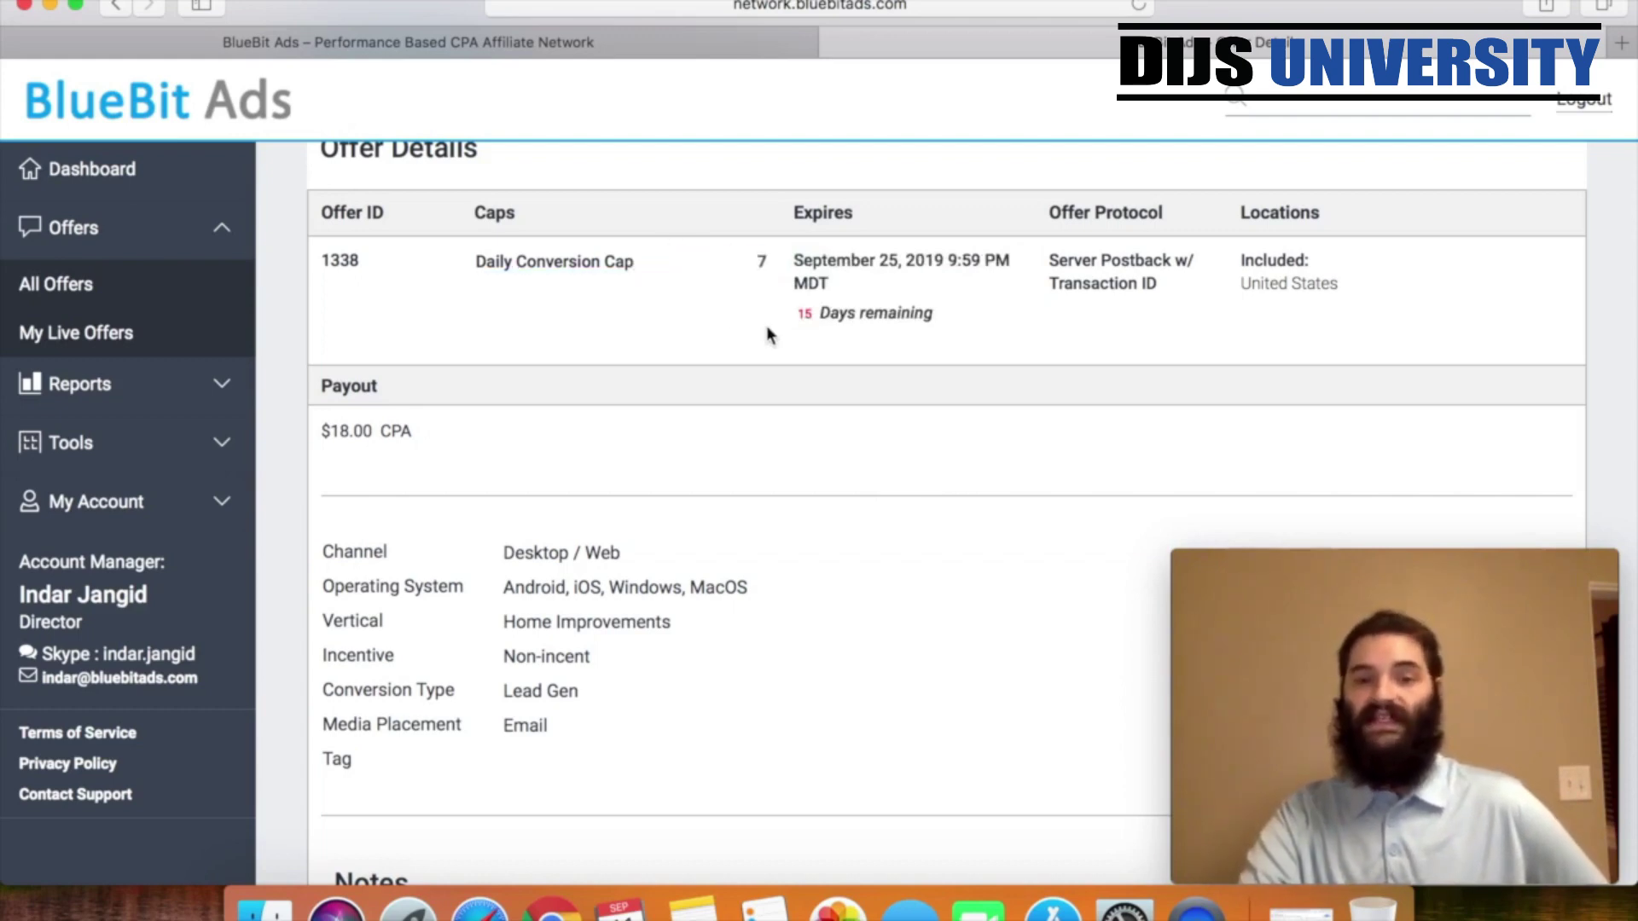
double_click(887, 260)
- Review the warranty offer's locations, payout, media placement and notes, highlighting the NO SMS TRAFFIC restriction
scroll(994, 344, down, 2)
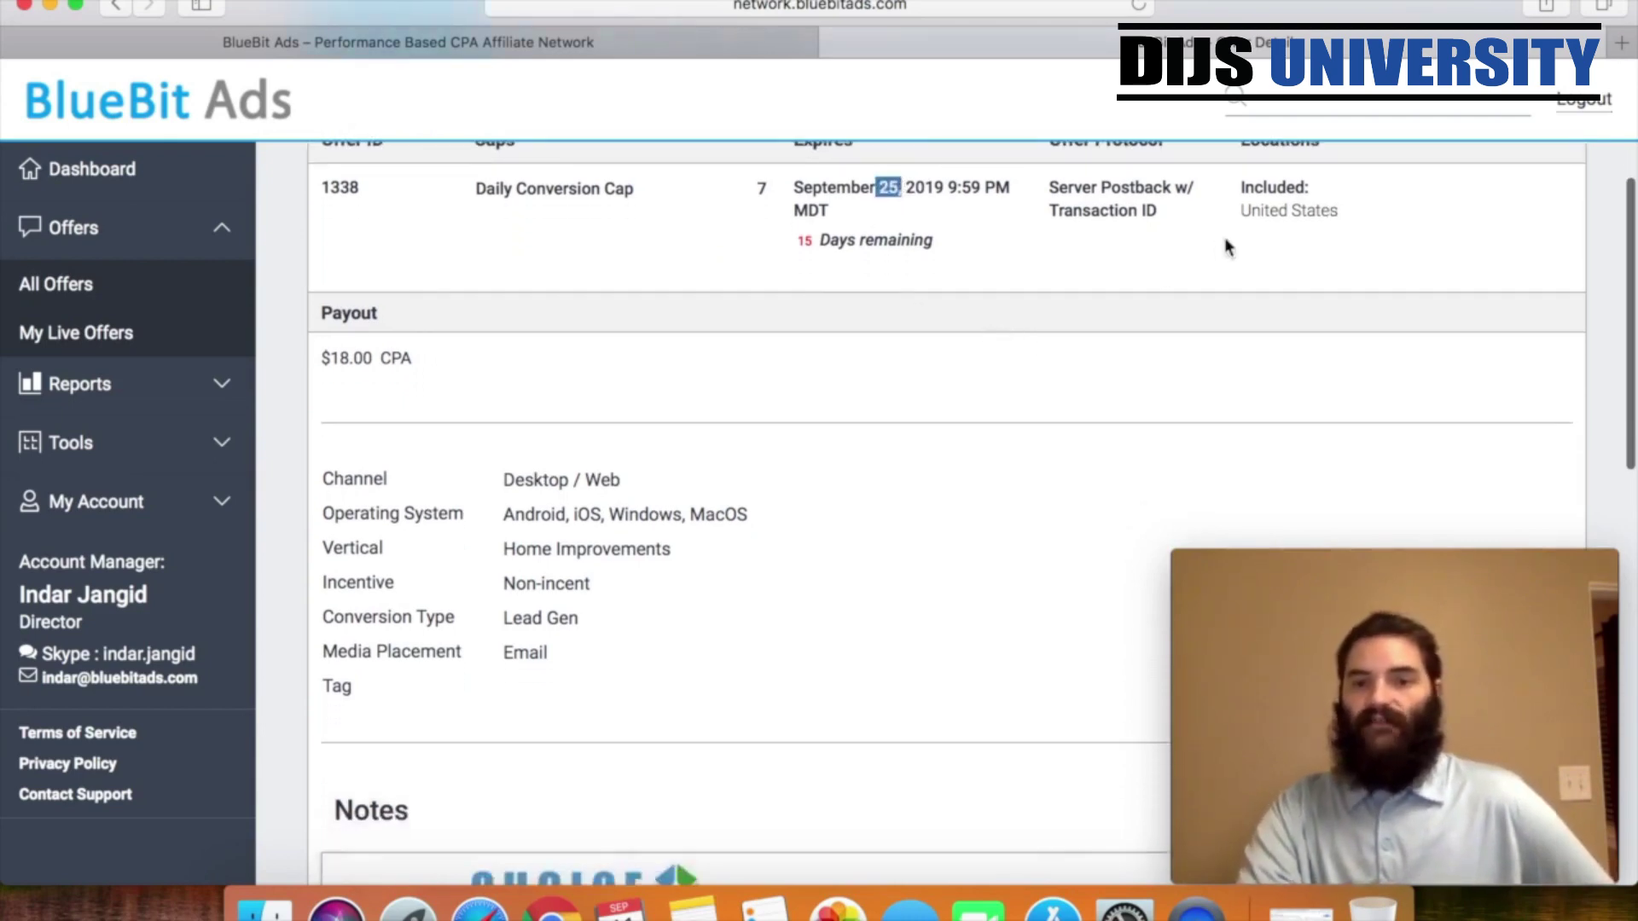
scroll(1010, 411, down, 1)
scroll(1010, 413, down, 2)
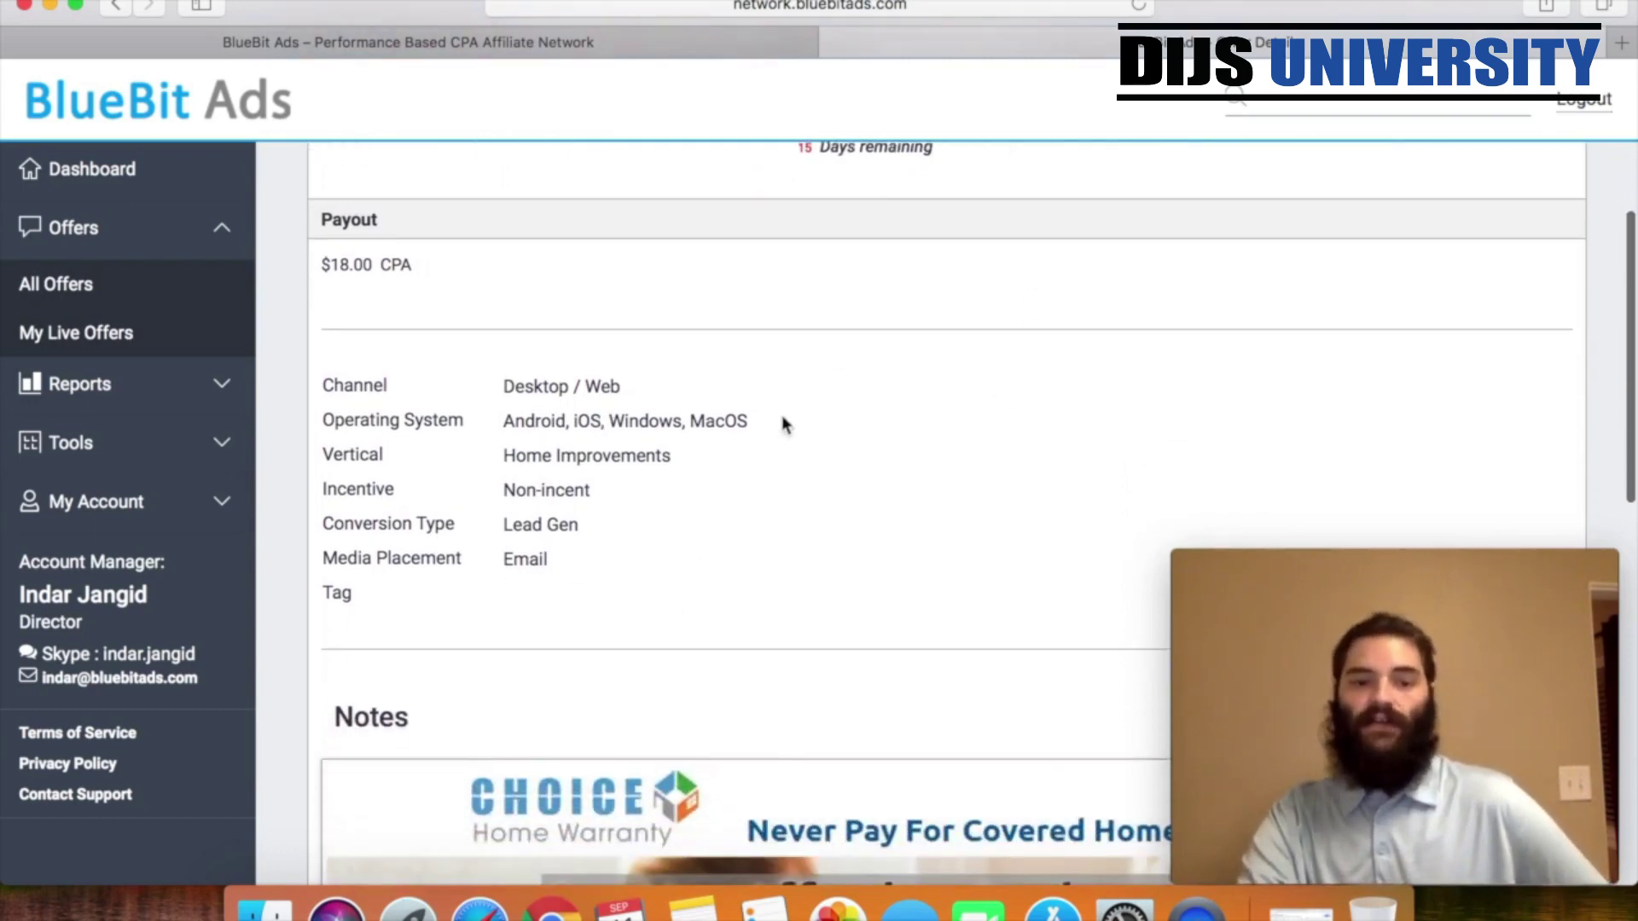
scroll(783, 424, down, 10)
scroll(783, 424, down, 7)
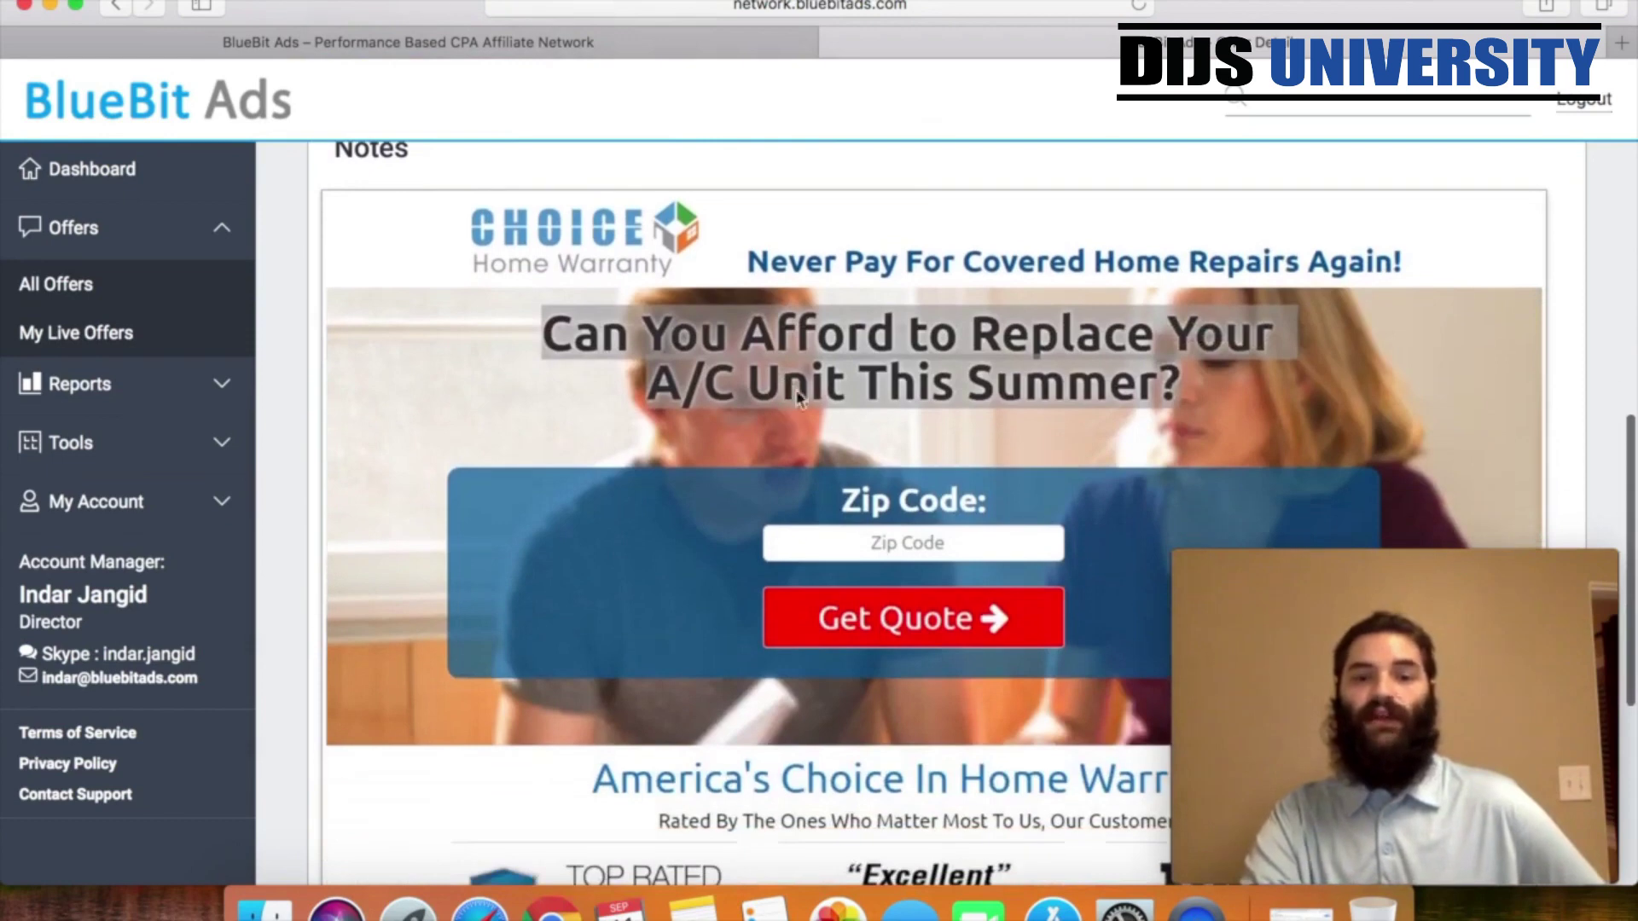
scroll(596, 596, down, 13)
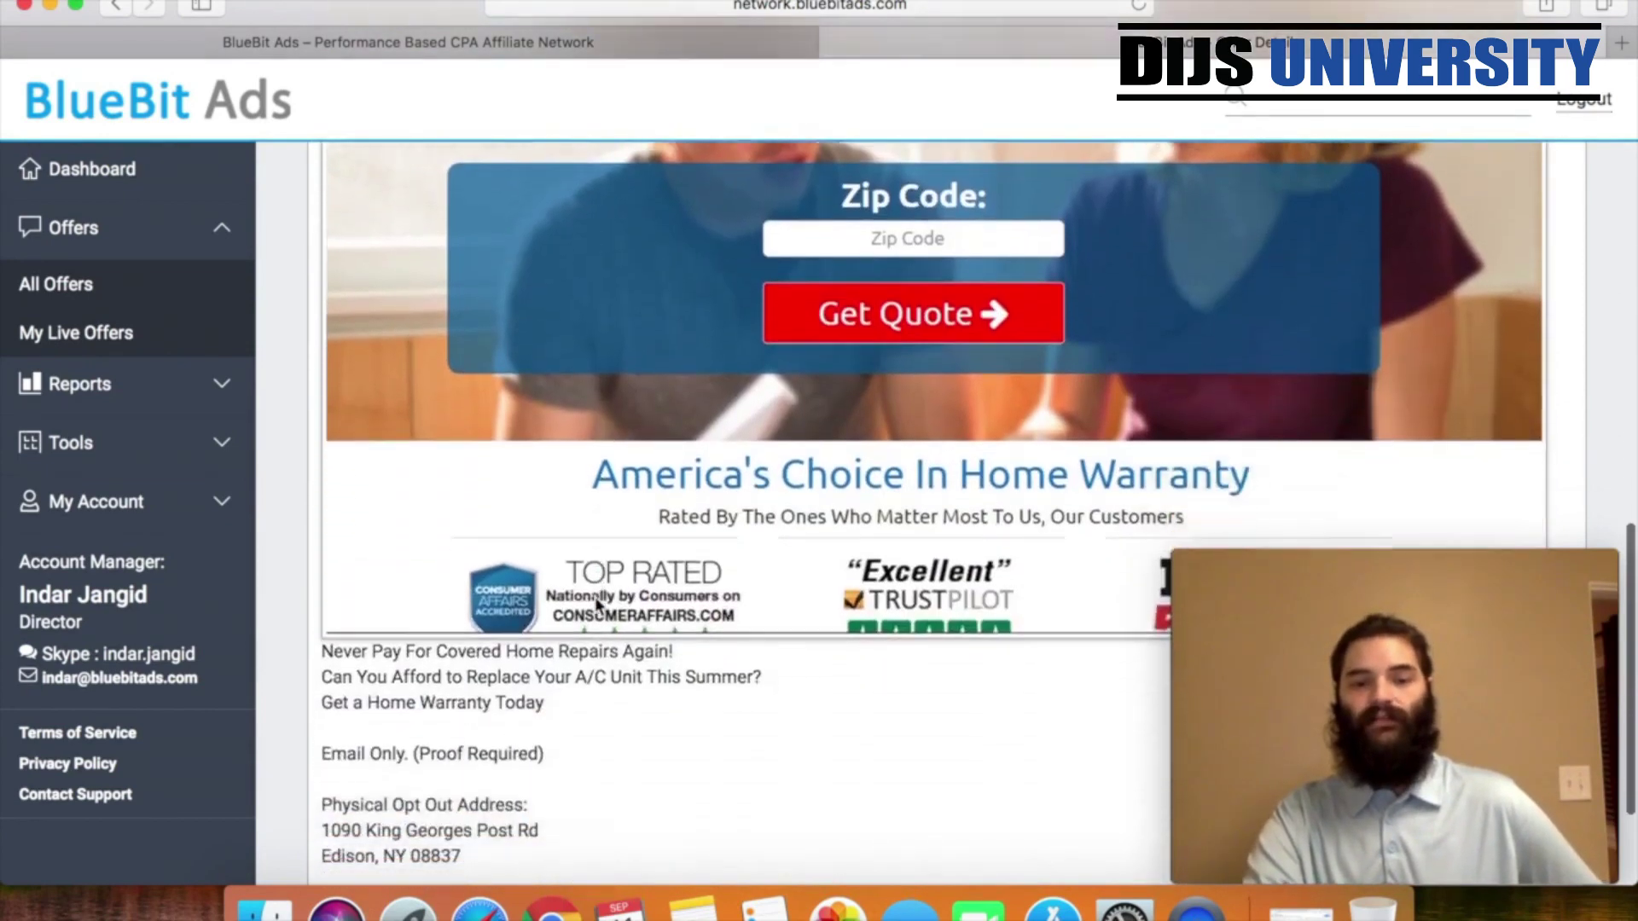
scroll(595, 597, down, 1)
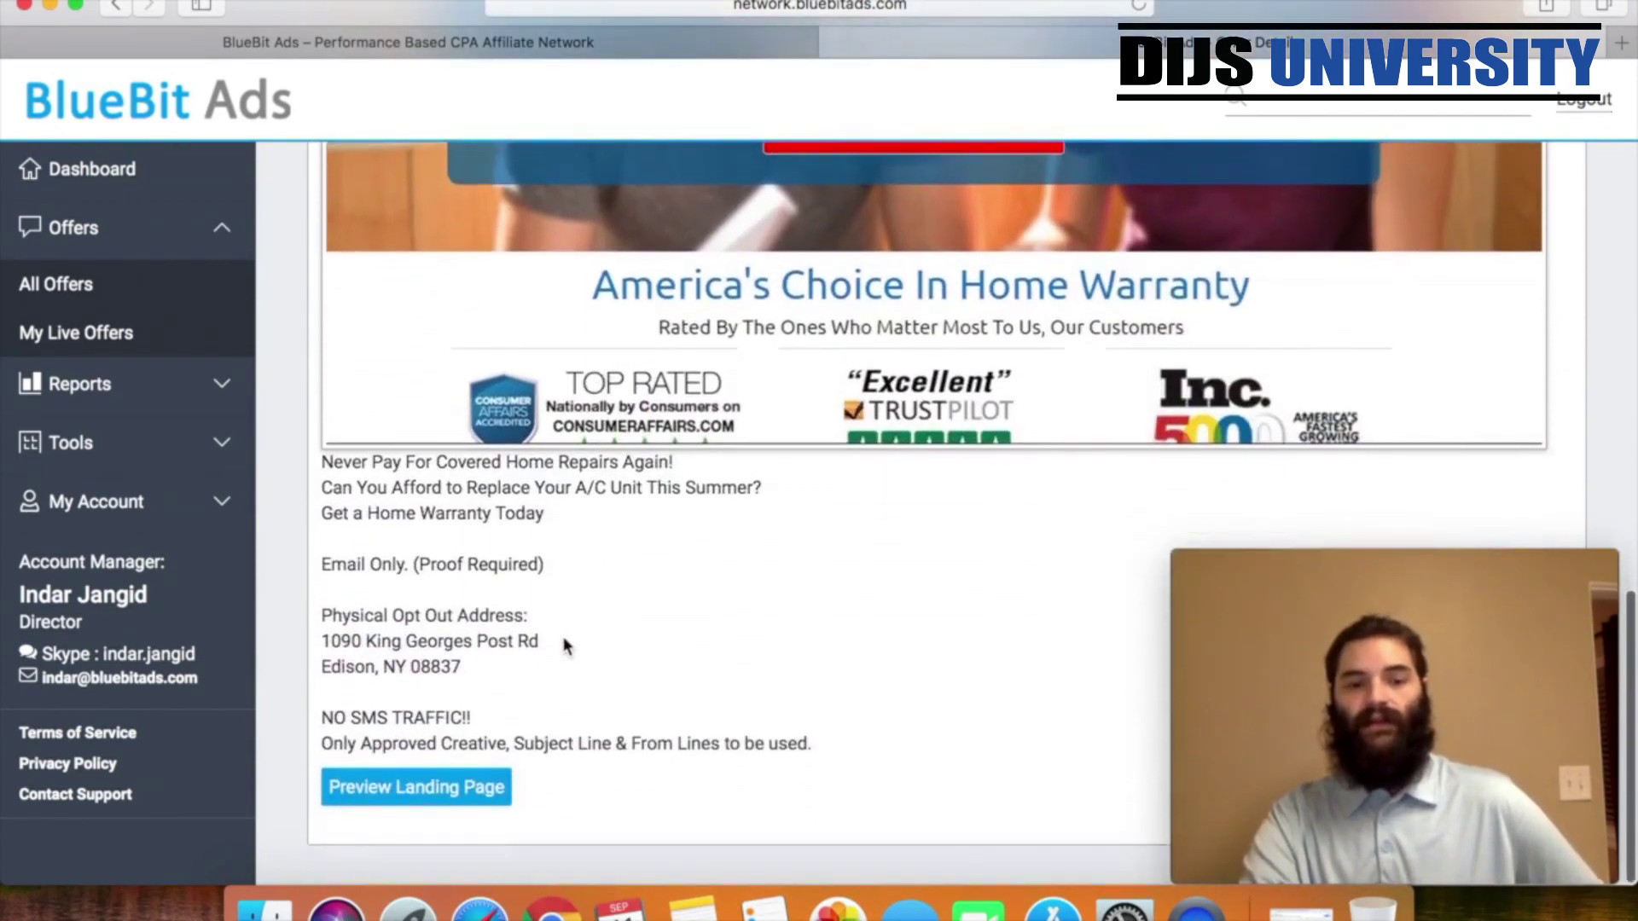
drag(321, 720, 478, 721)
- Preview the Choice Home Warranty landing page, skim its ratings, benefits and customer testimonial, and return to the offer details
click(472, 809)
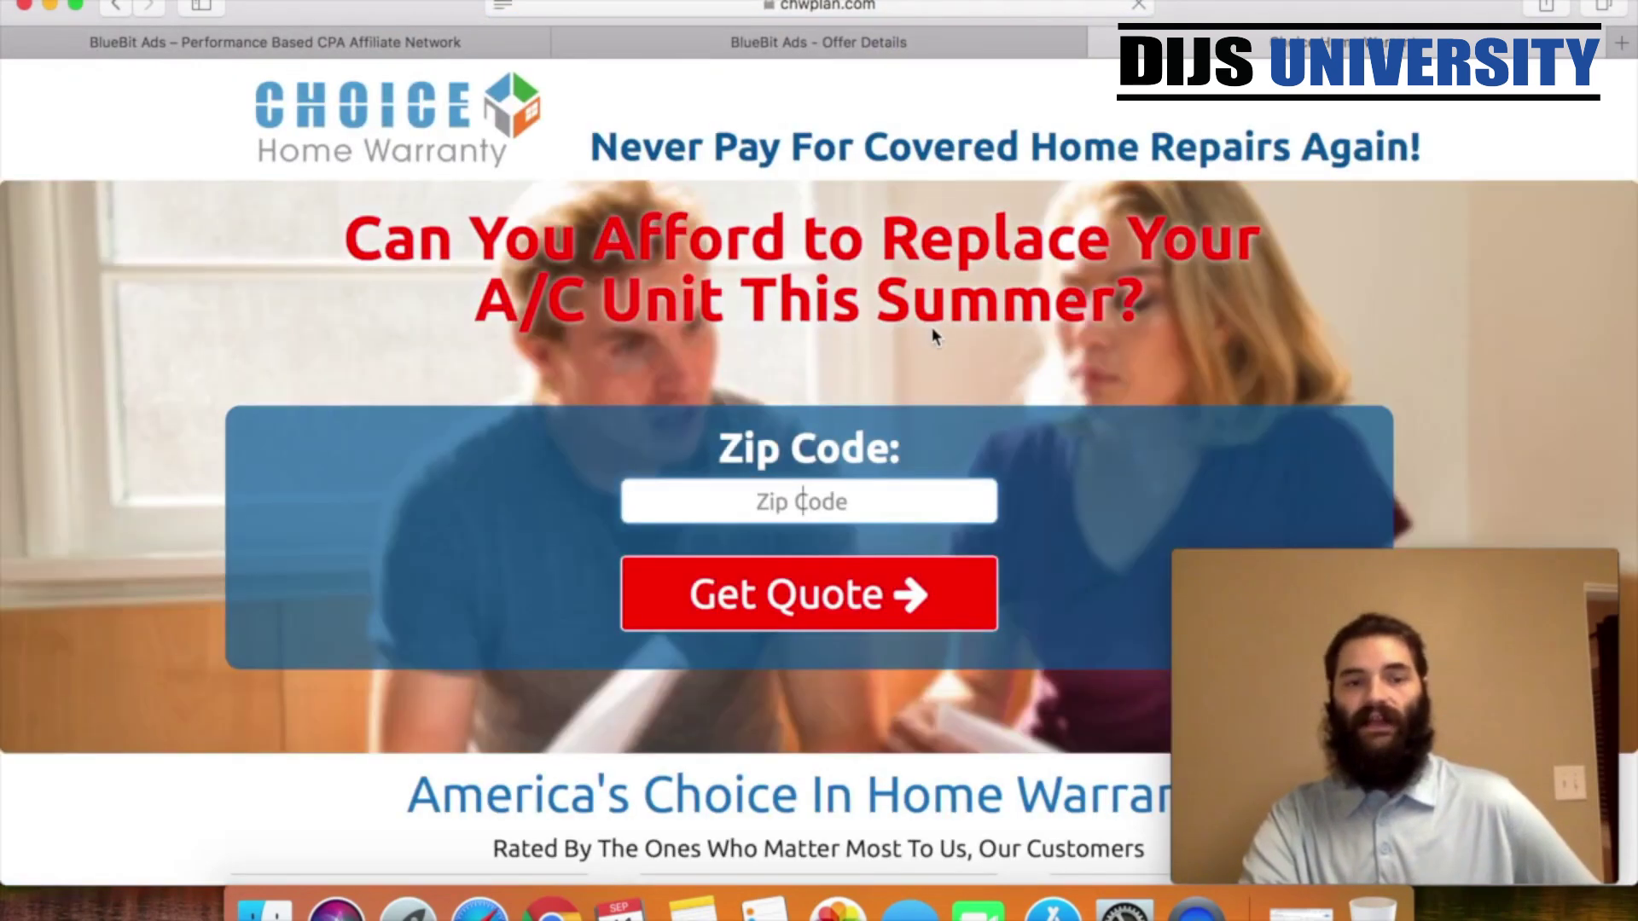
scroll(932, 331, down, 5)
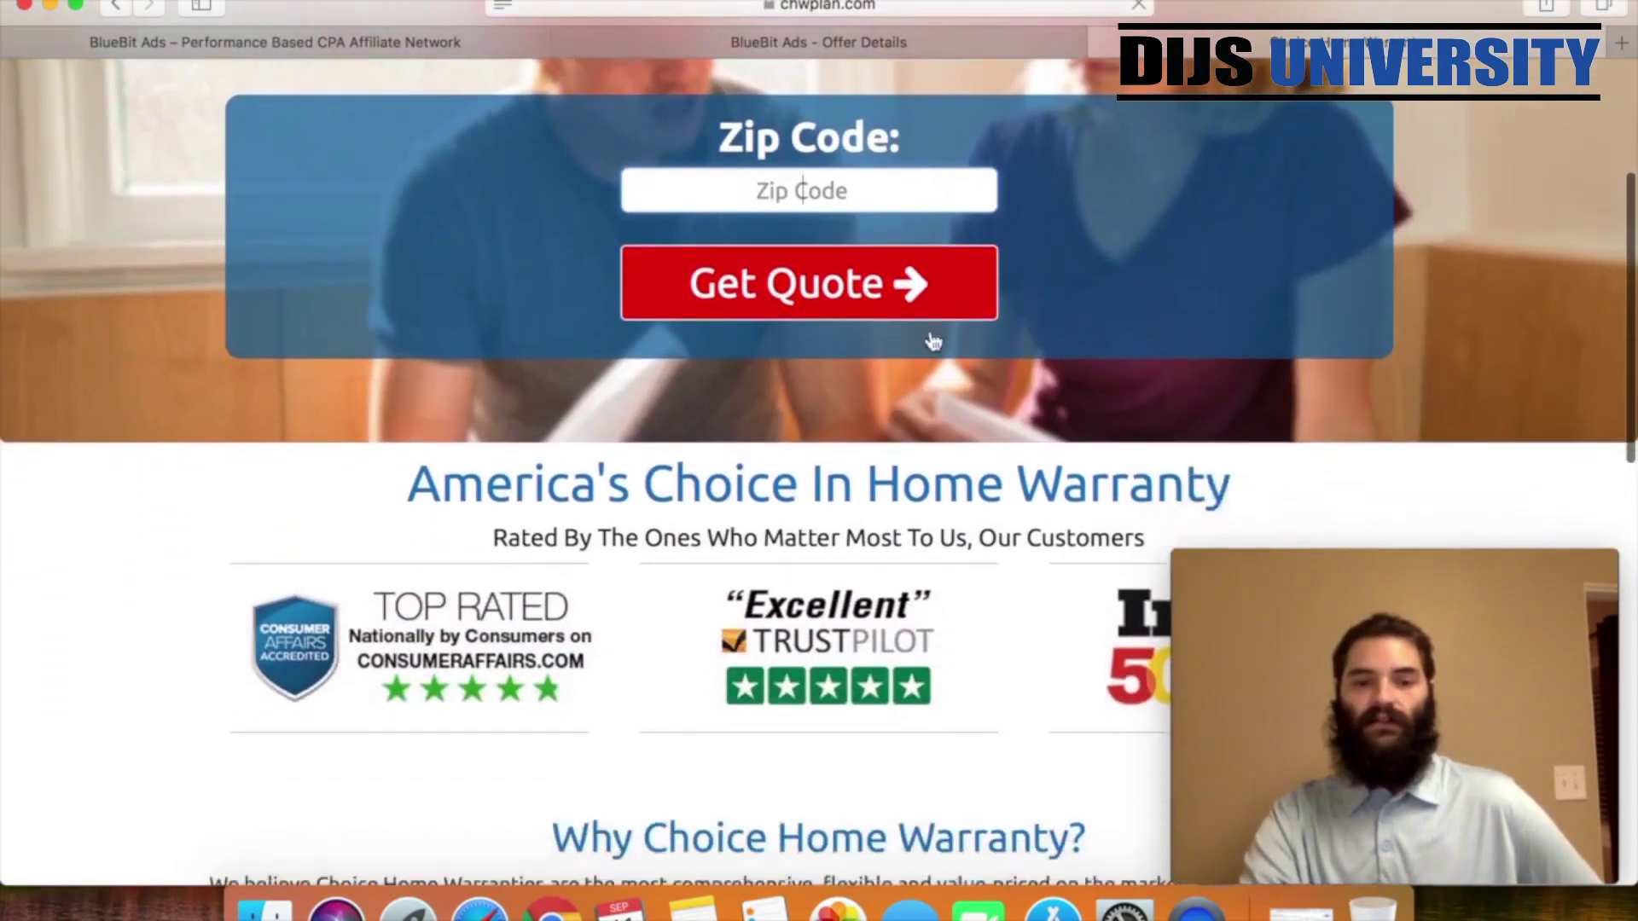
scroll(932, 340, down, 3)
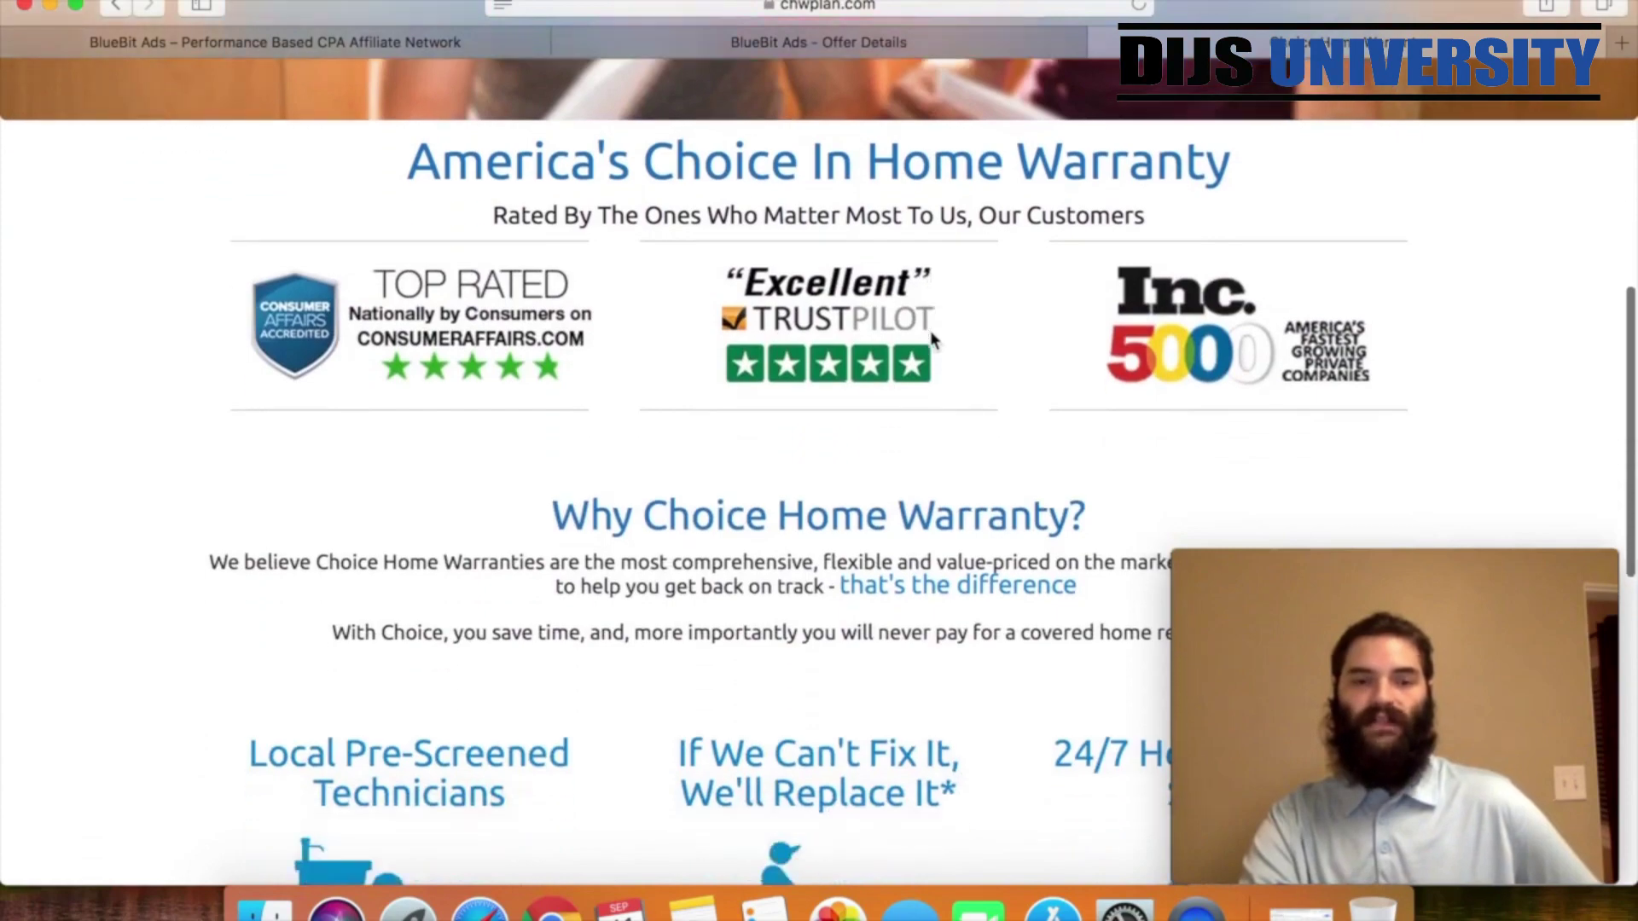
scroll(1266, 312, down, 8)
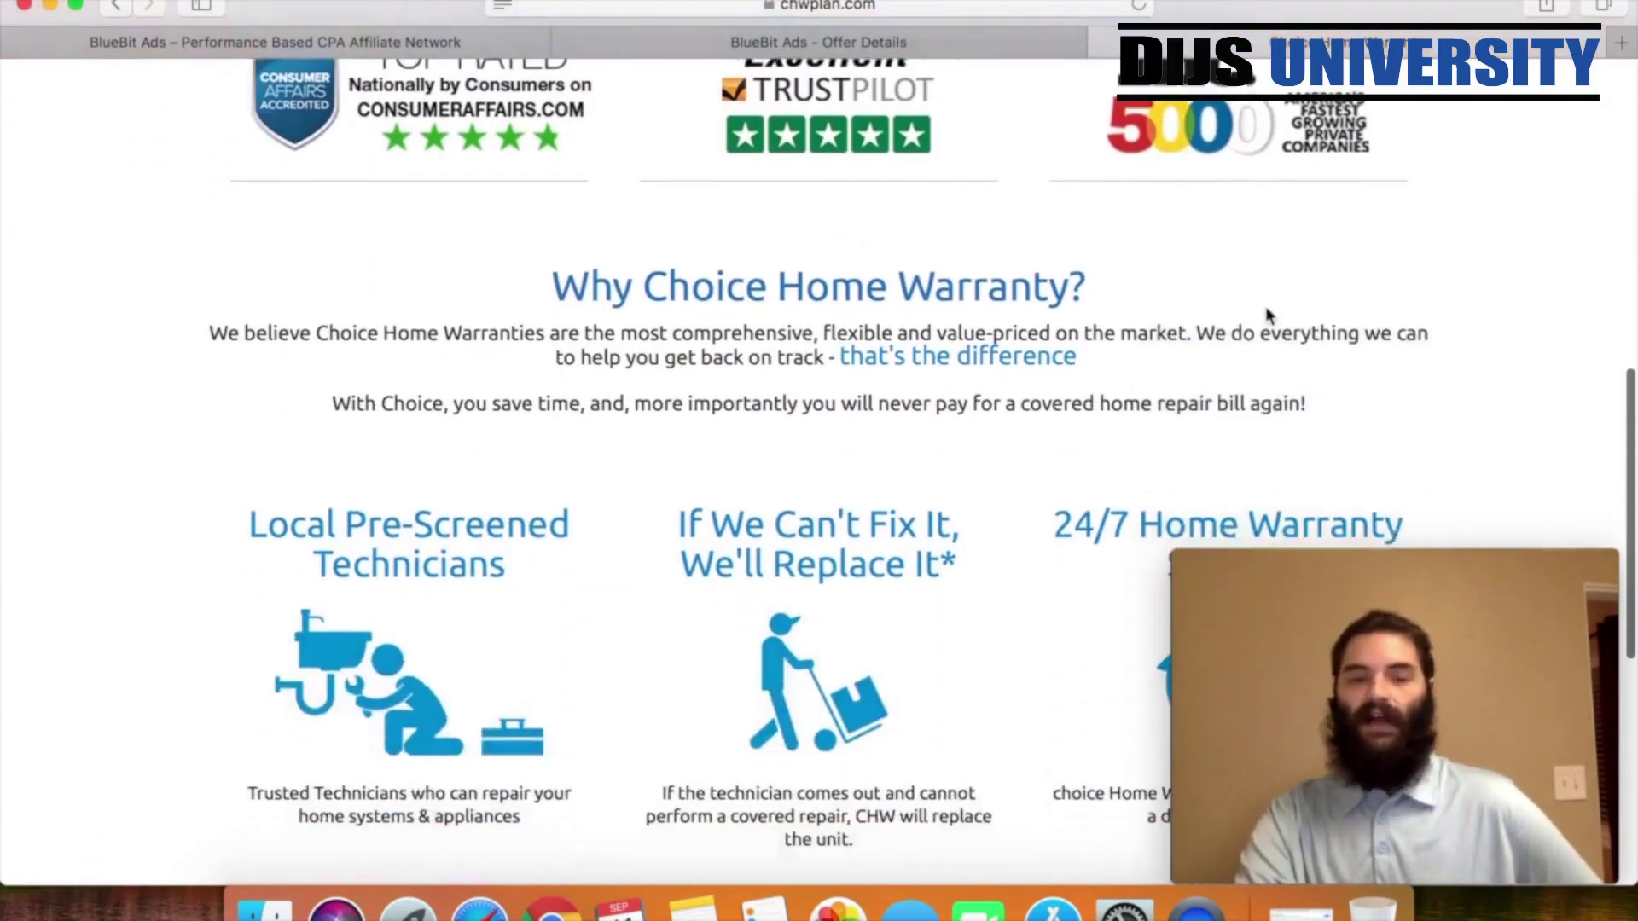
scroll(1266, 314, down, 3)
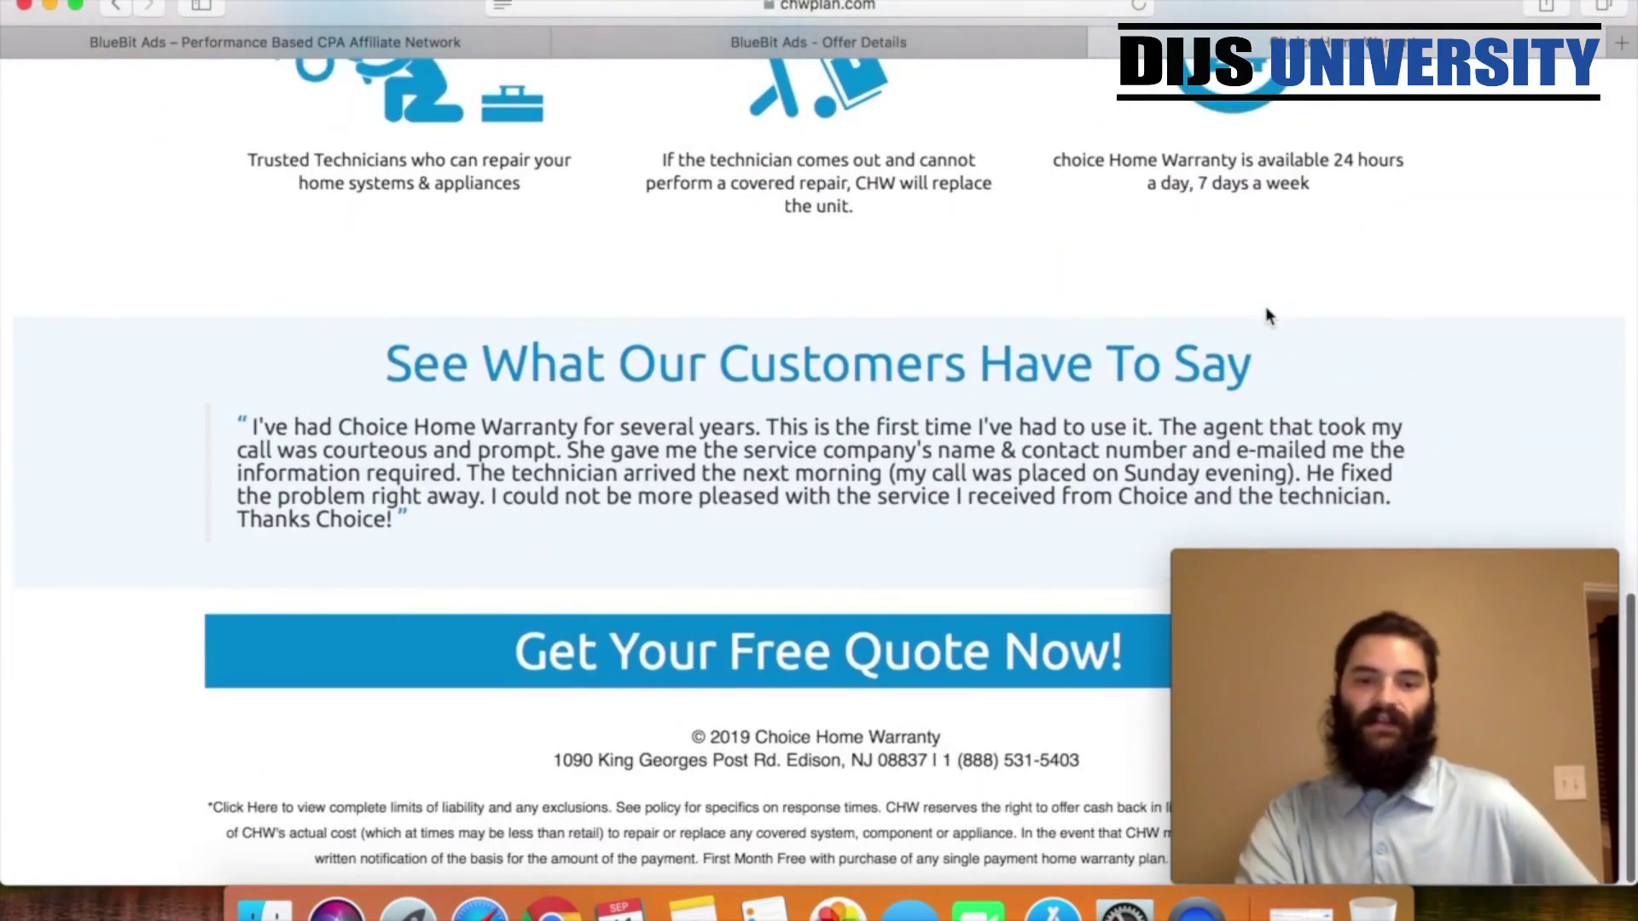
scroll(871, 352, up, 15)
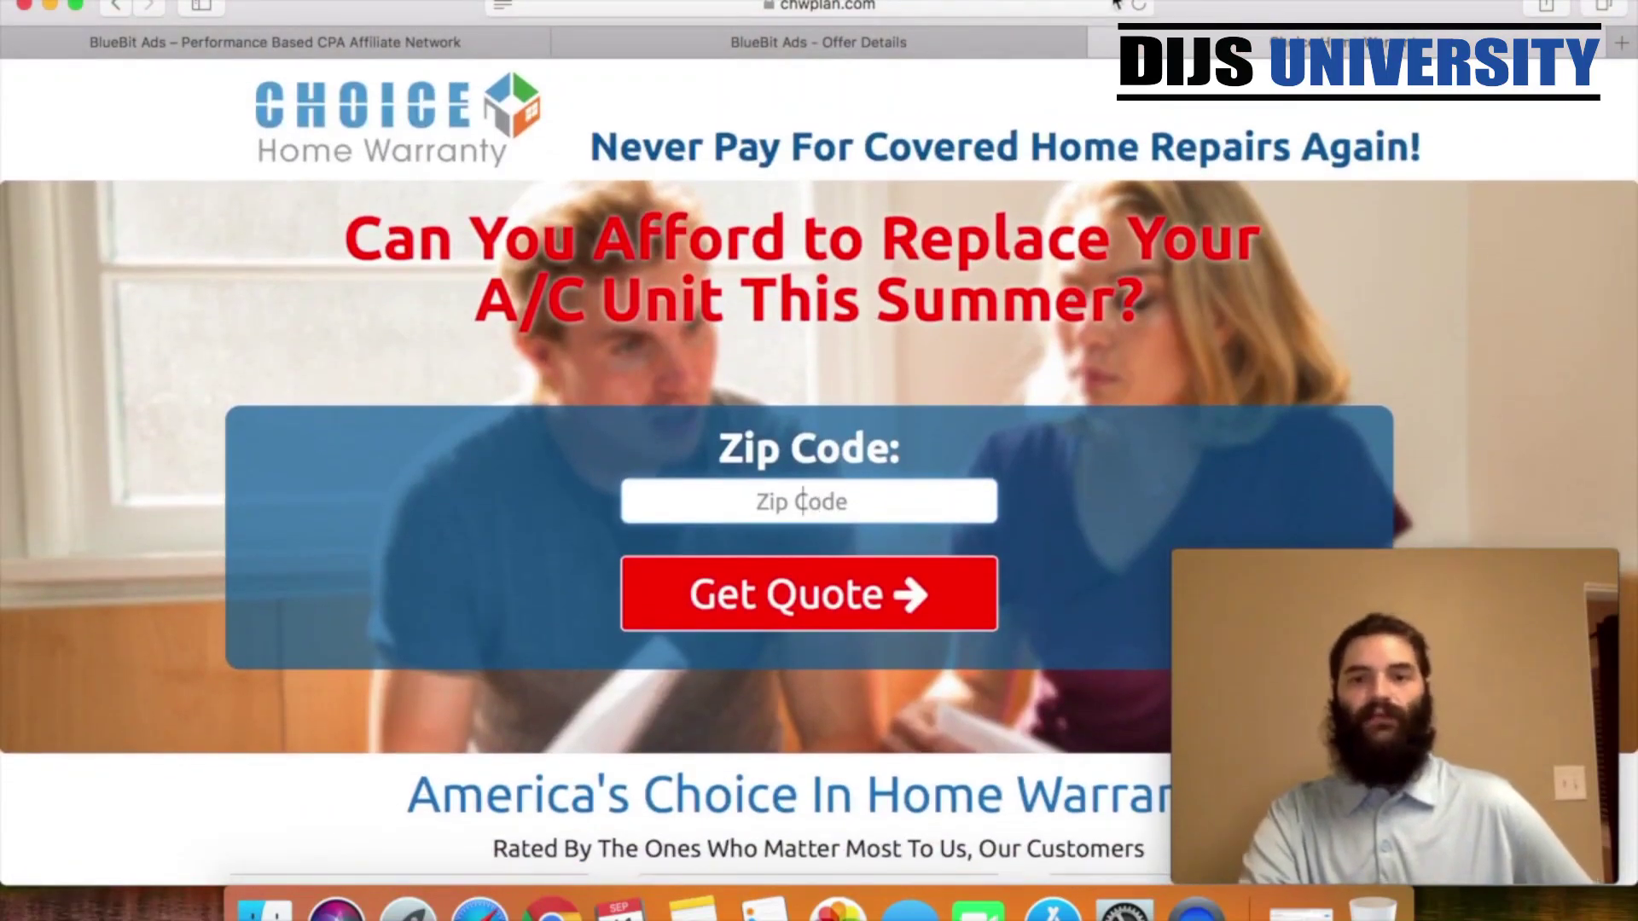
click(1102, 42)
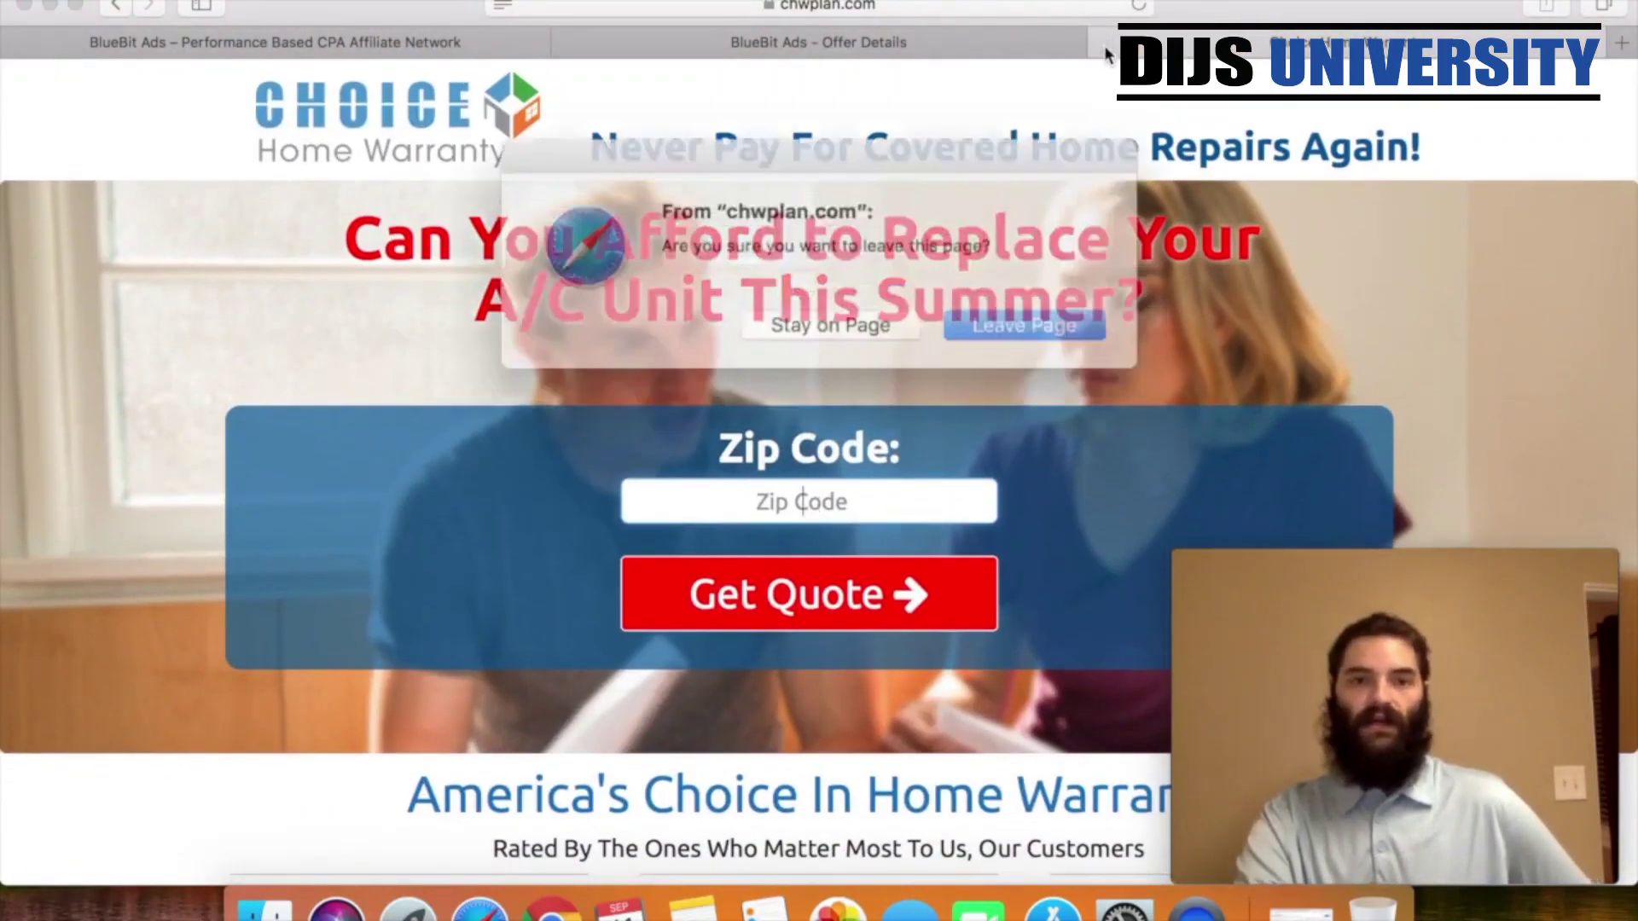
click(894, 315)
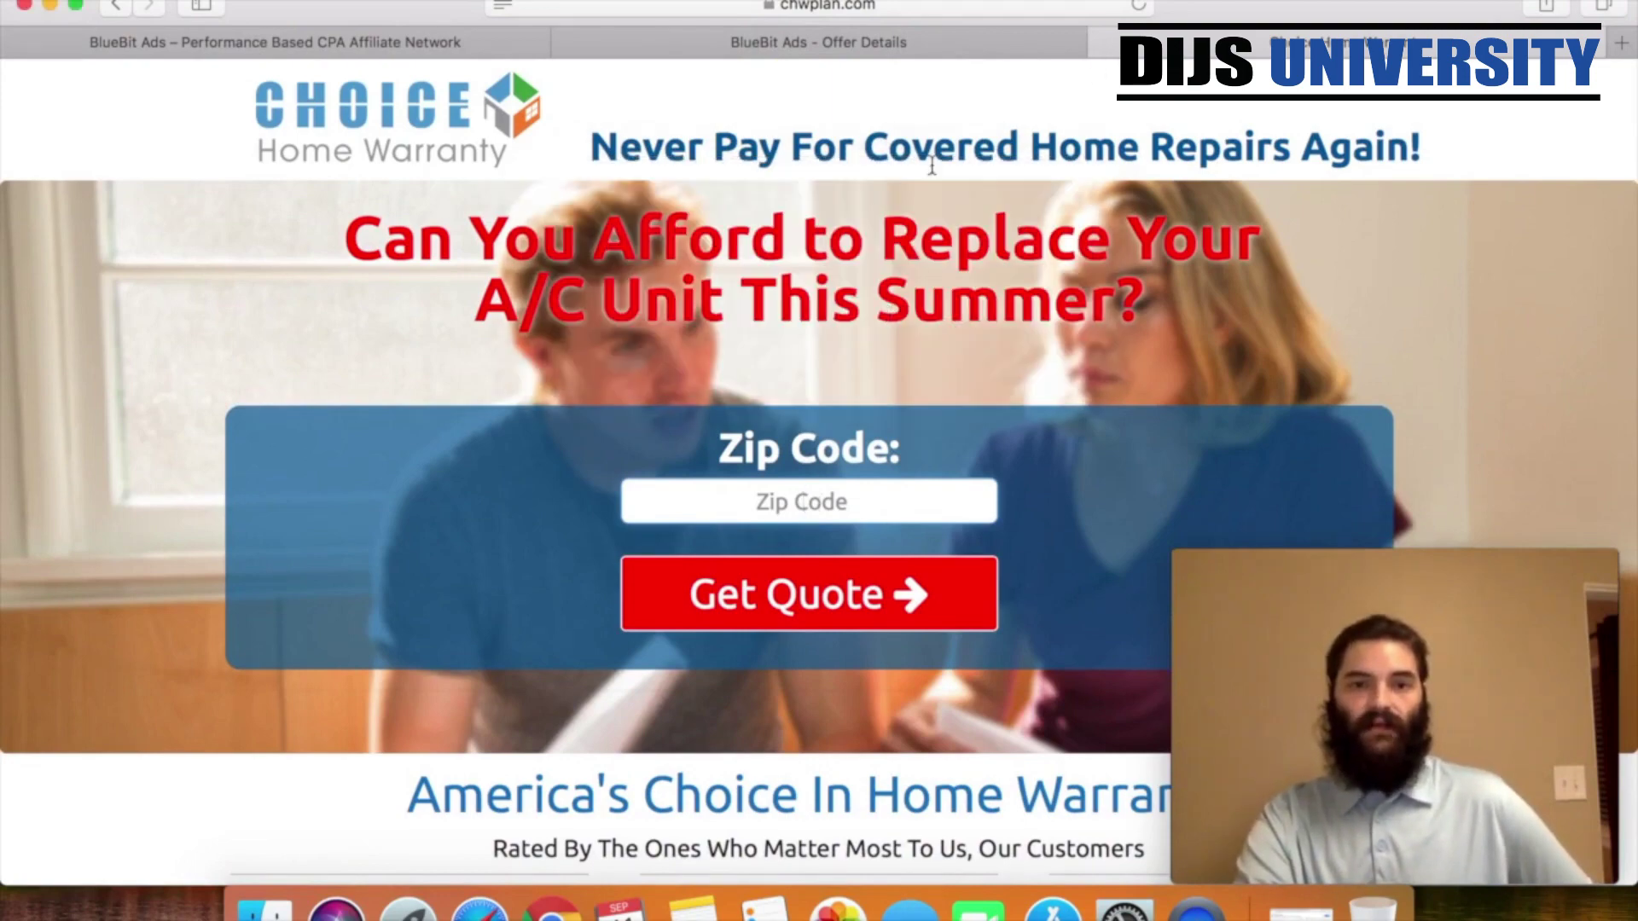
click(918, 43)
- Open the Choice Home Warranty offer's approval application, look over its questions, and close it without applying
scroll(682, 452, up, 10)
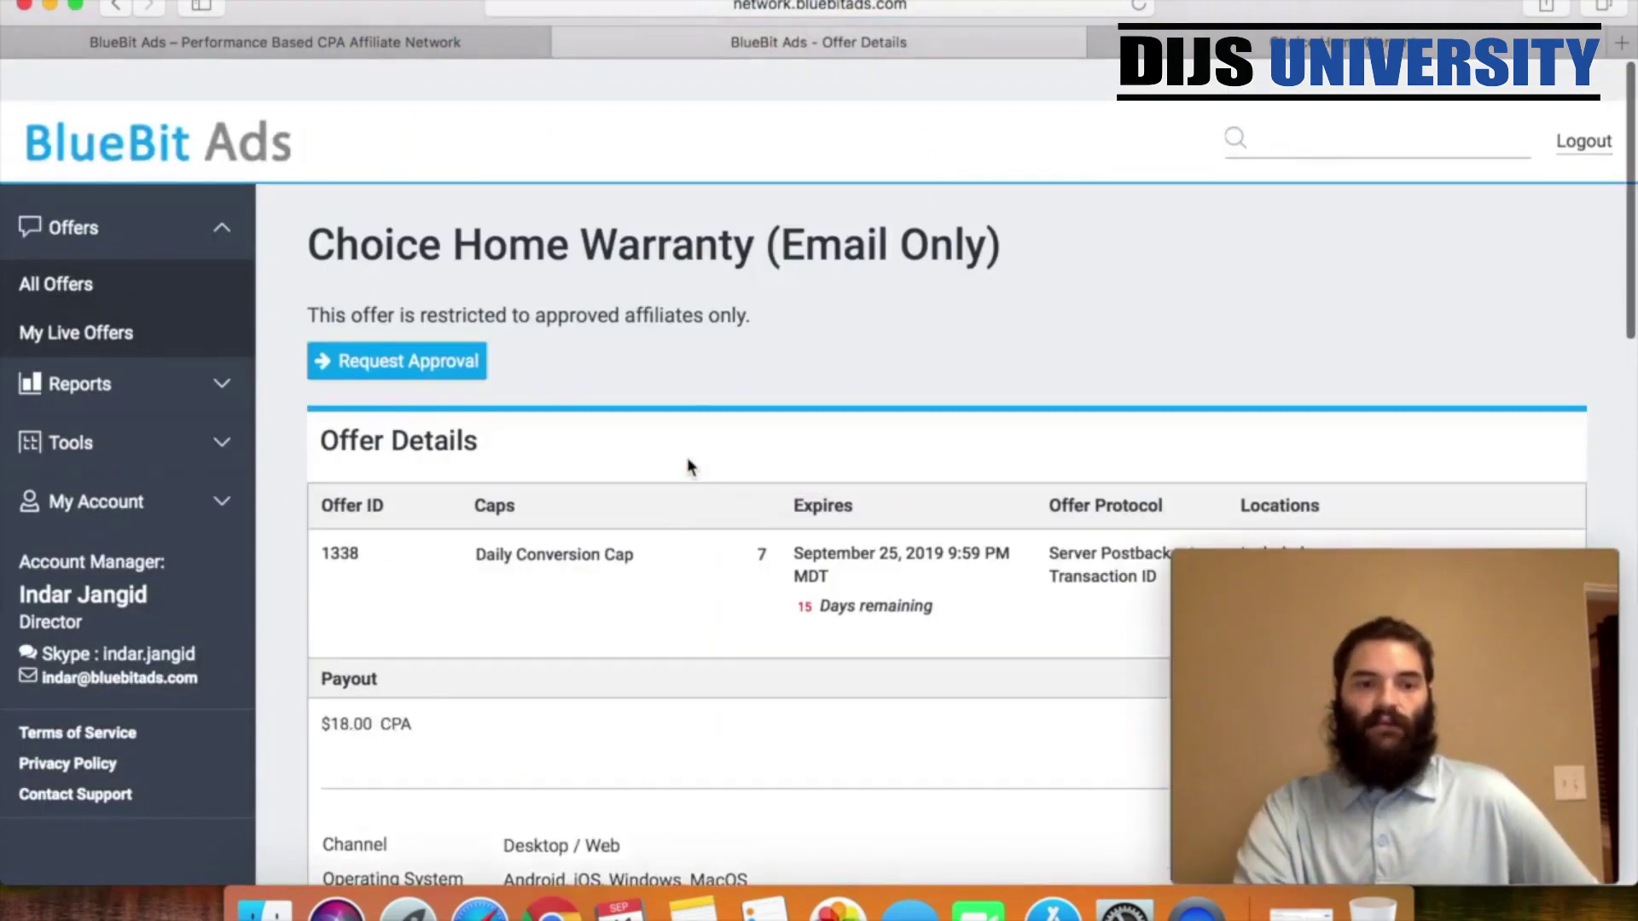
click(468, 331)
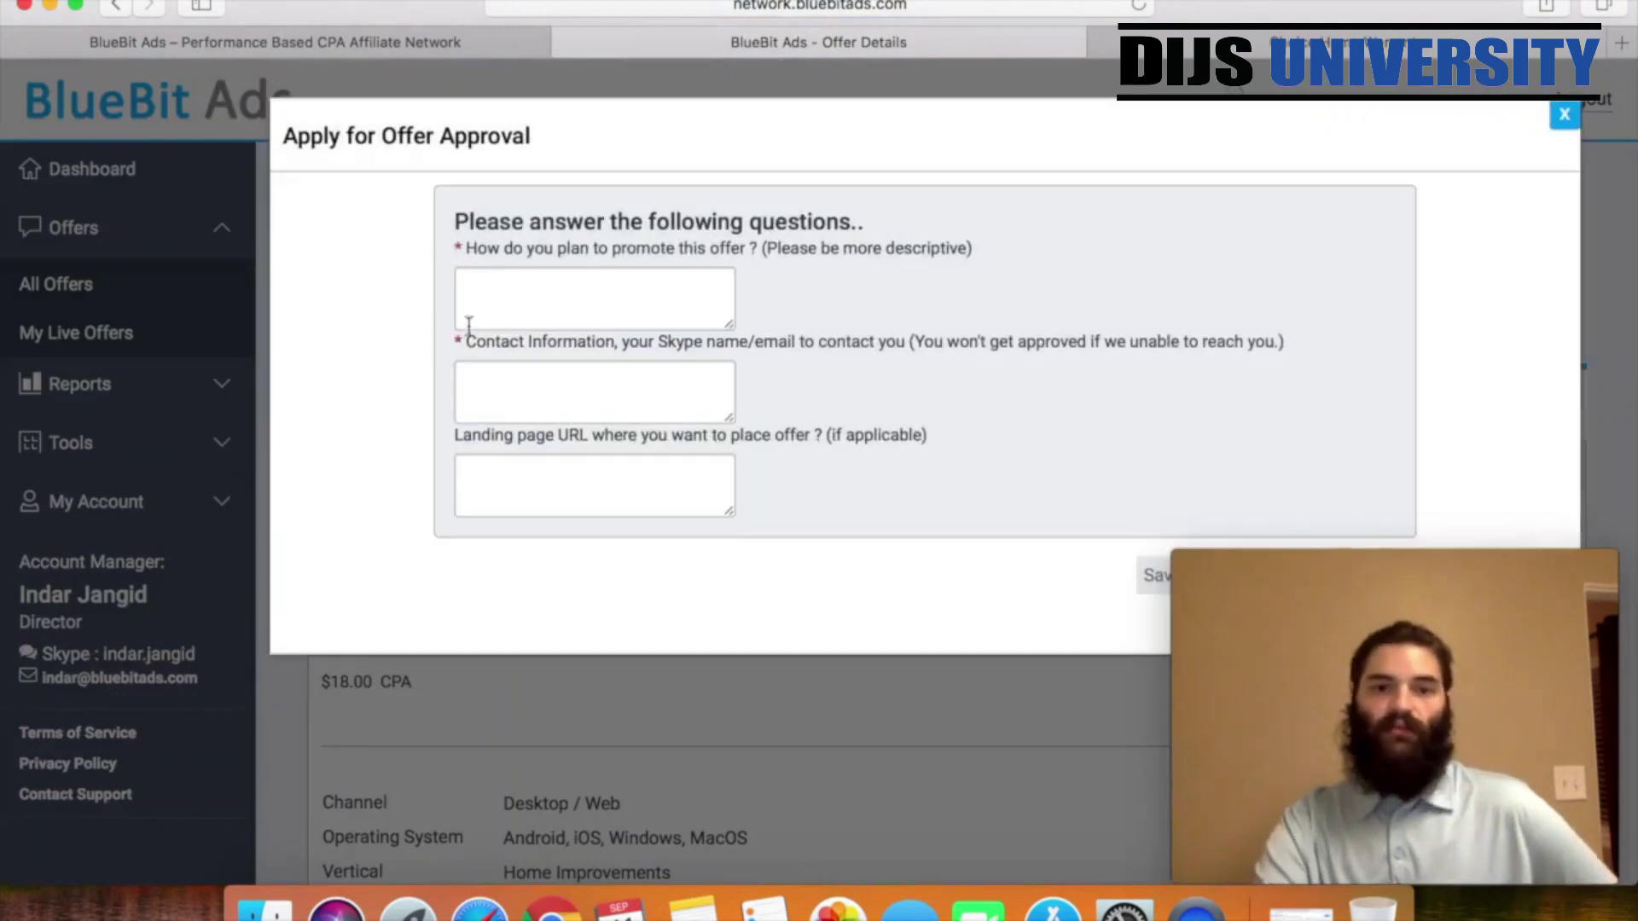
click(1564, 115)
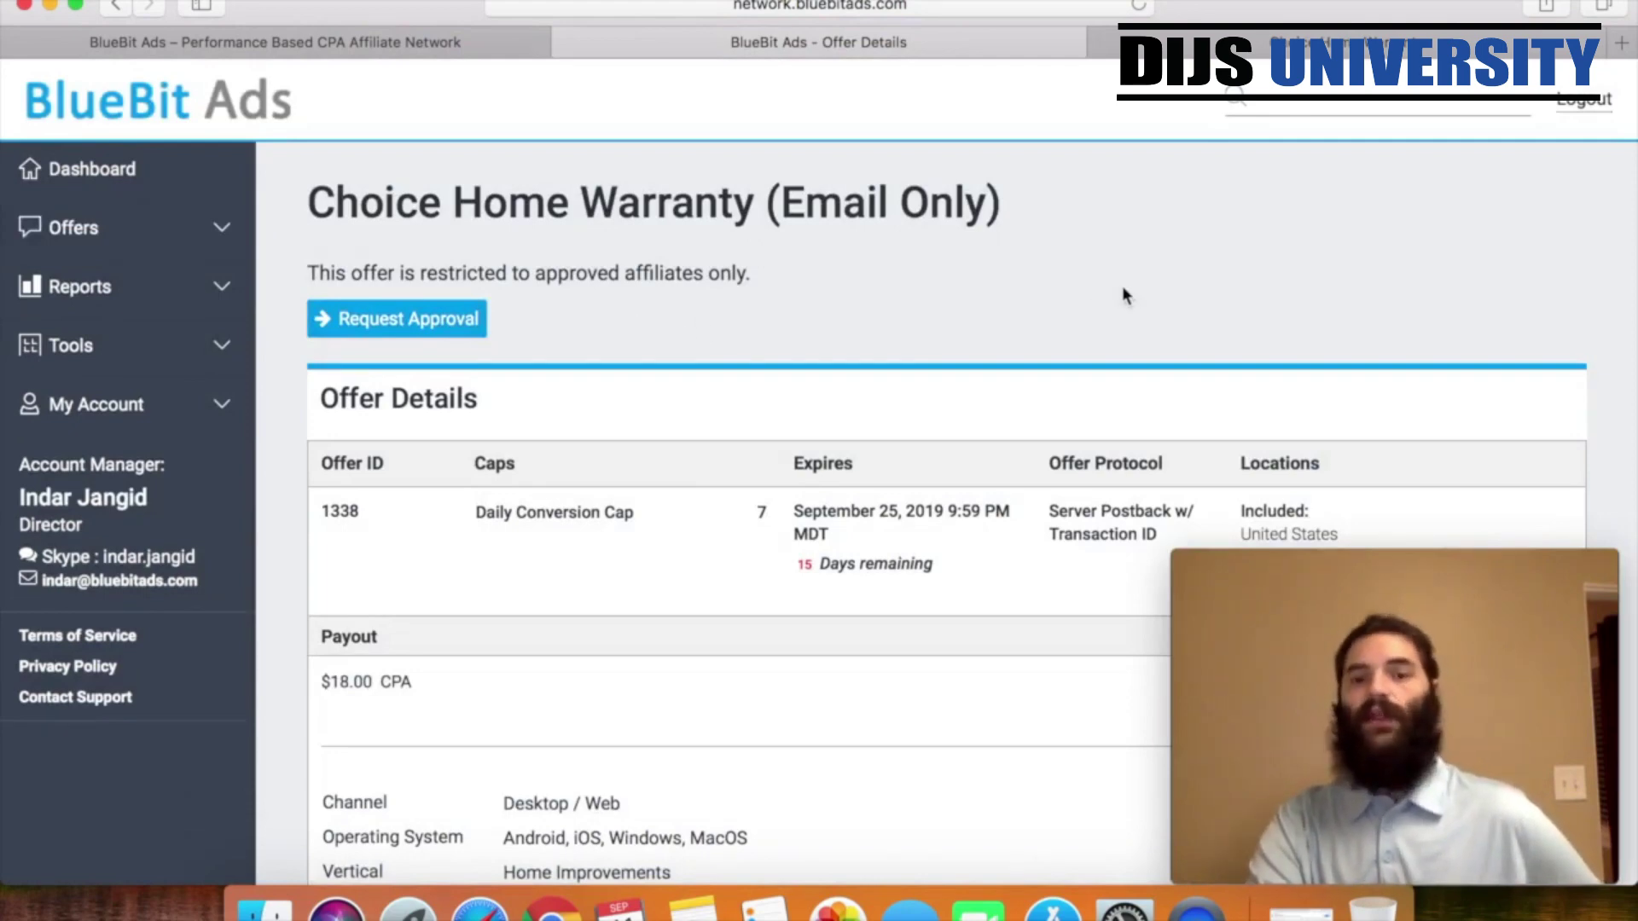
click(76, 227)
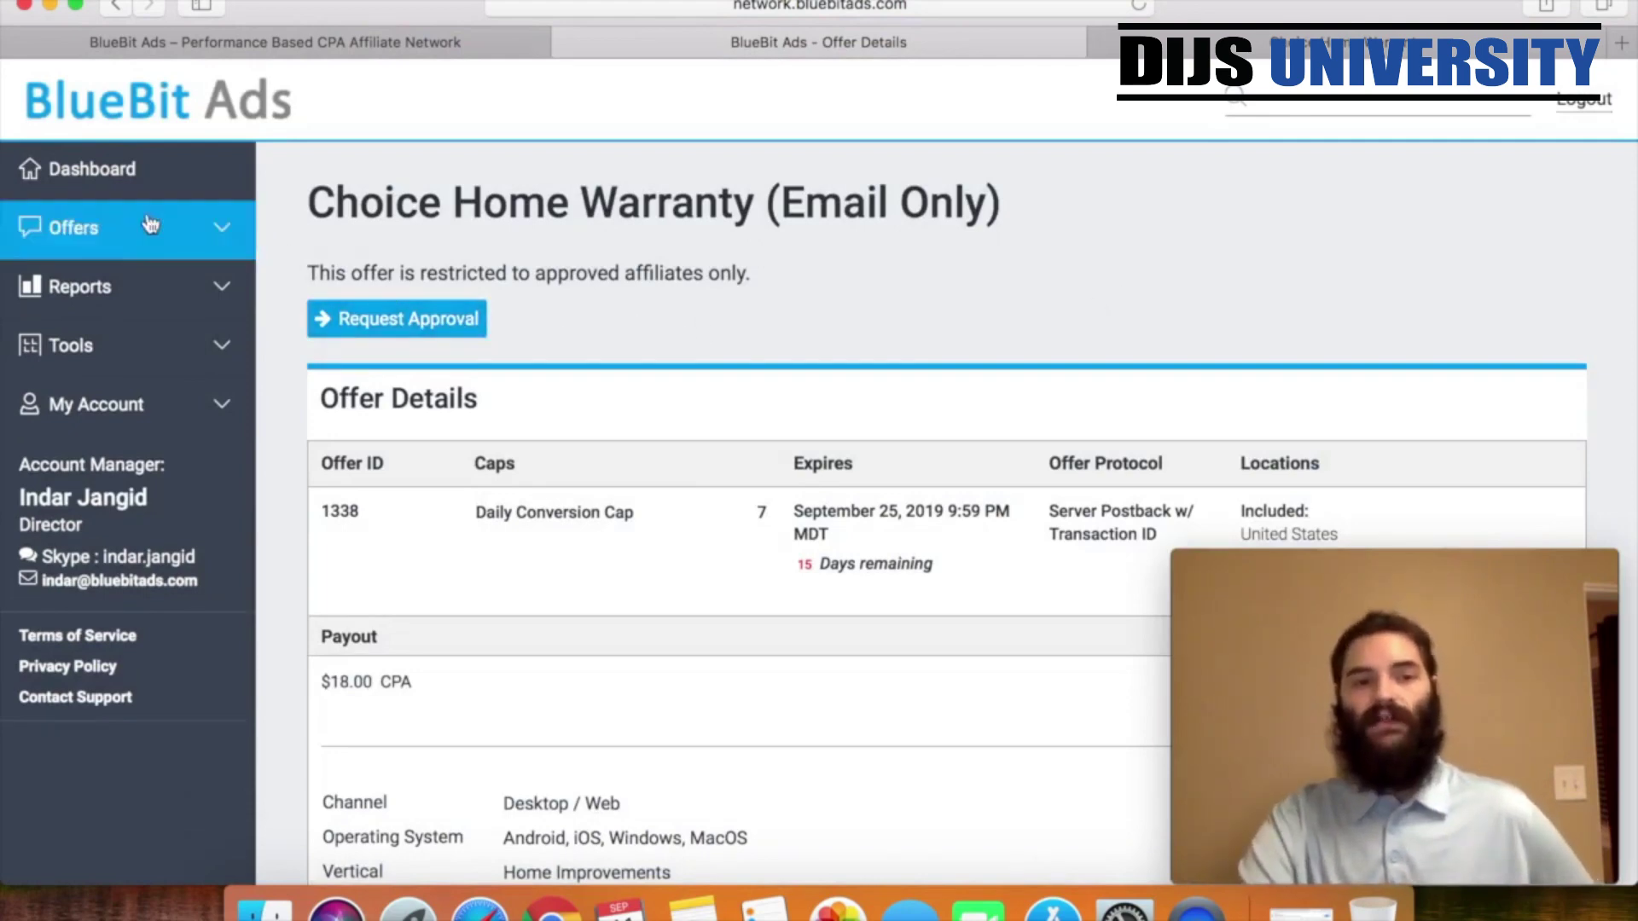
click(70, 294)
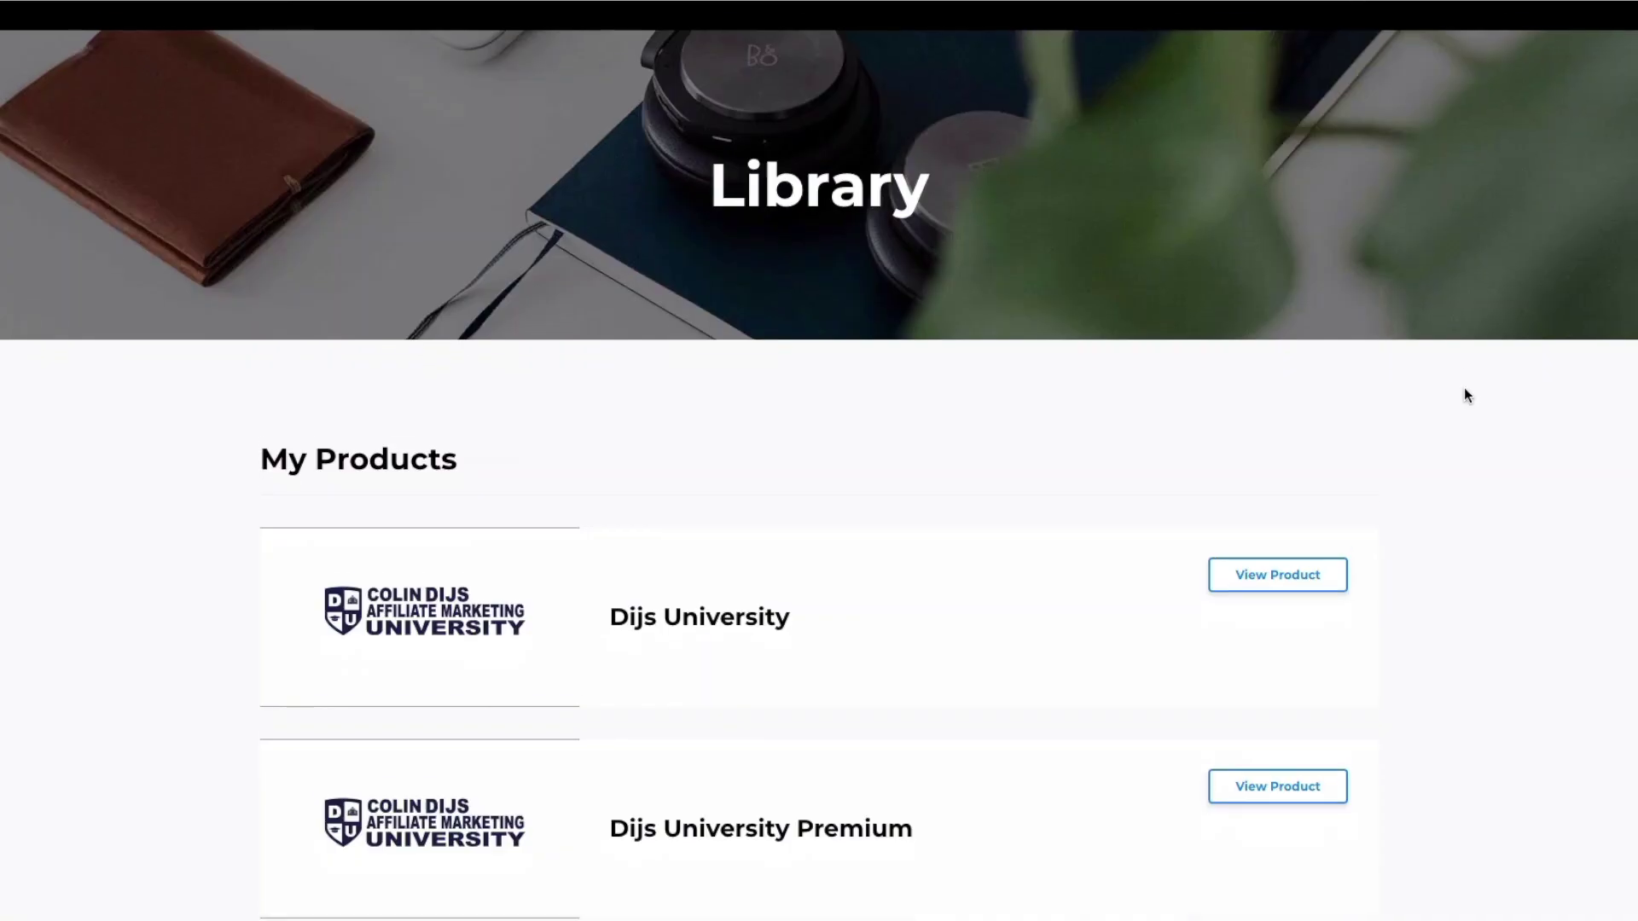
- Look through the Dijs University product library and the lesson list of the Intro to CPA Marketing Course
scroll(1464, 396, down, 2)
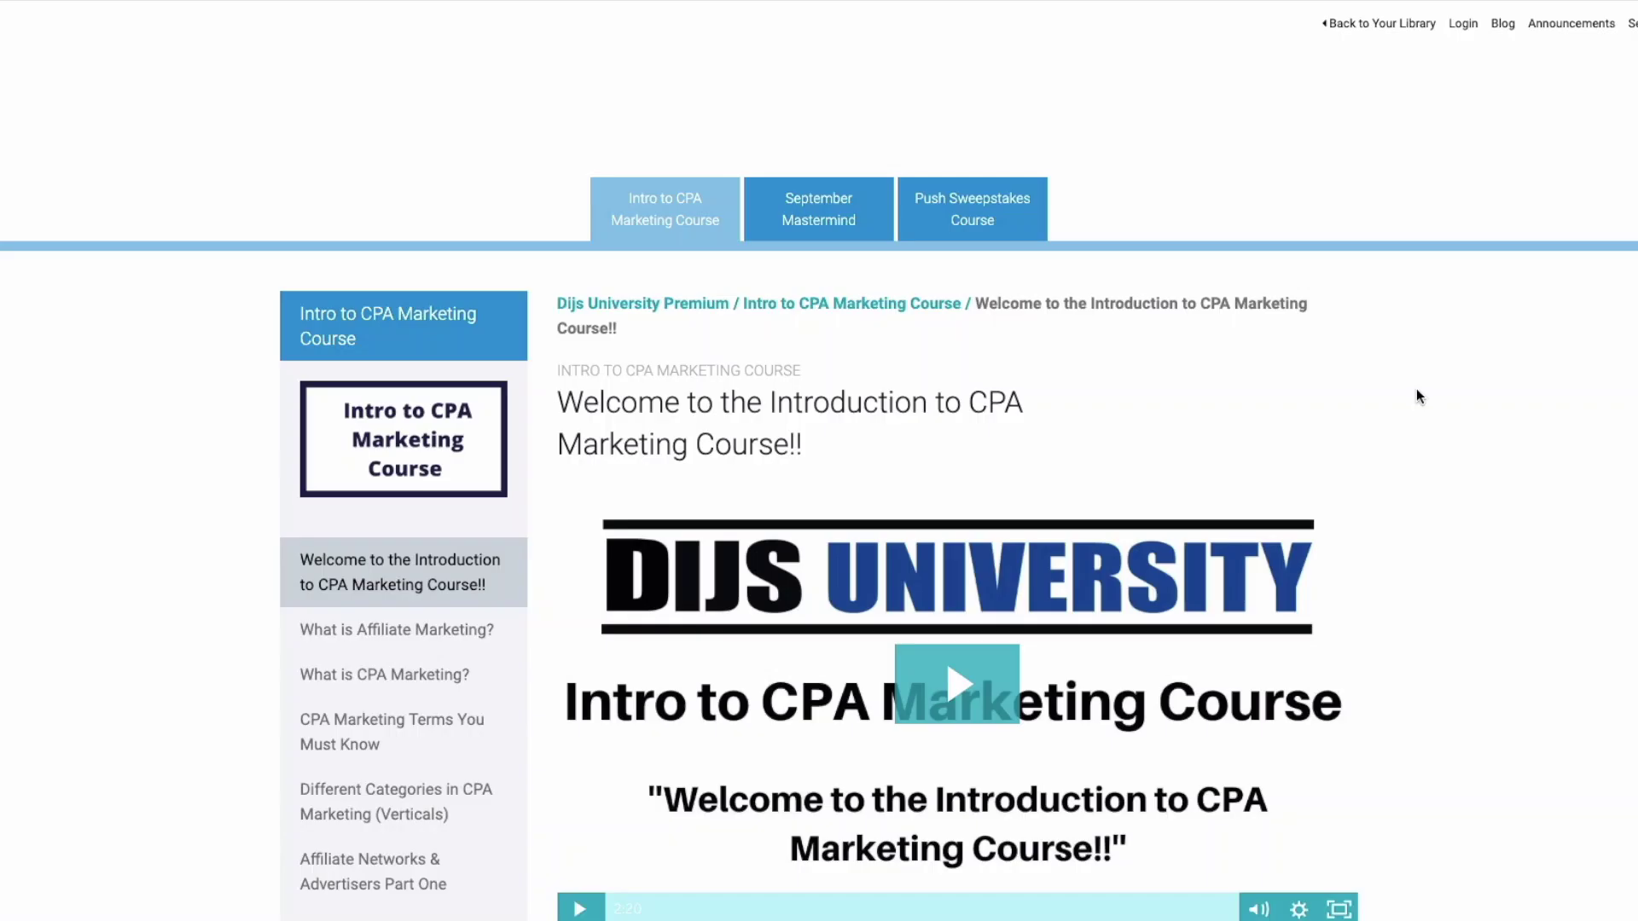
scroll(1417, 395, down, 3)
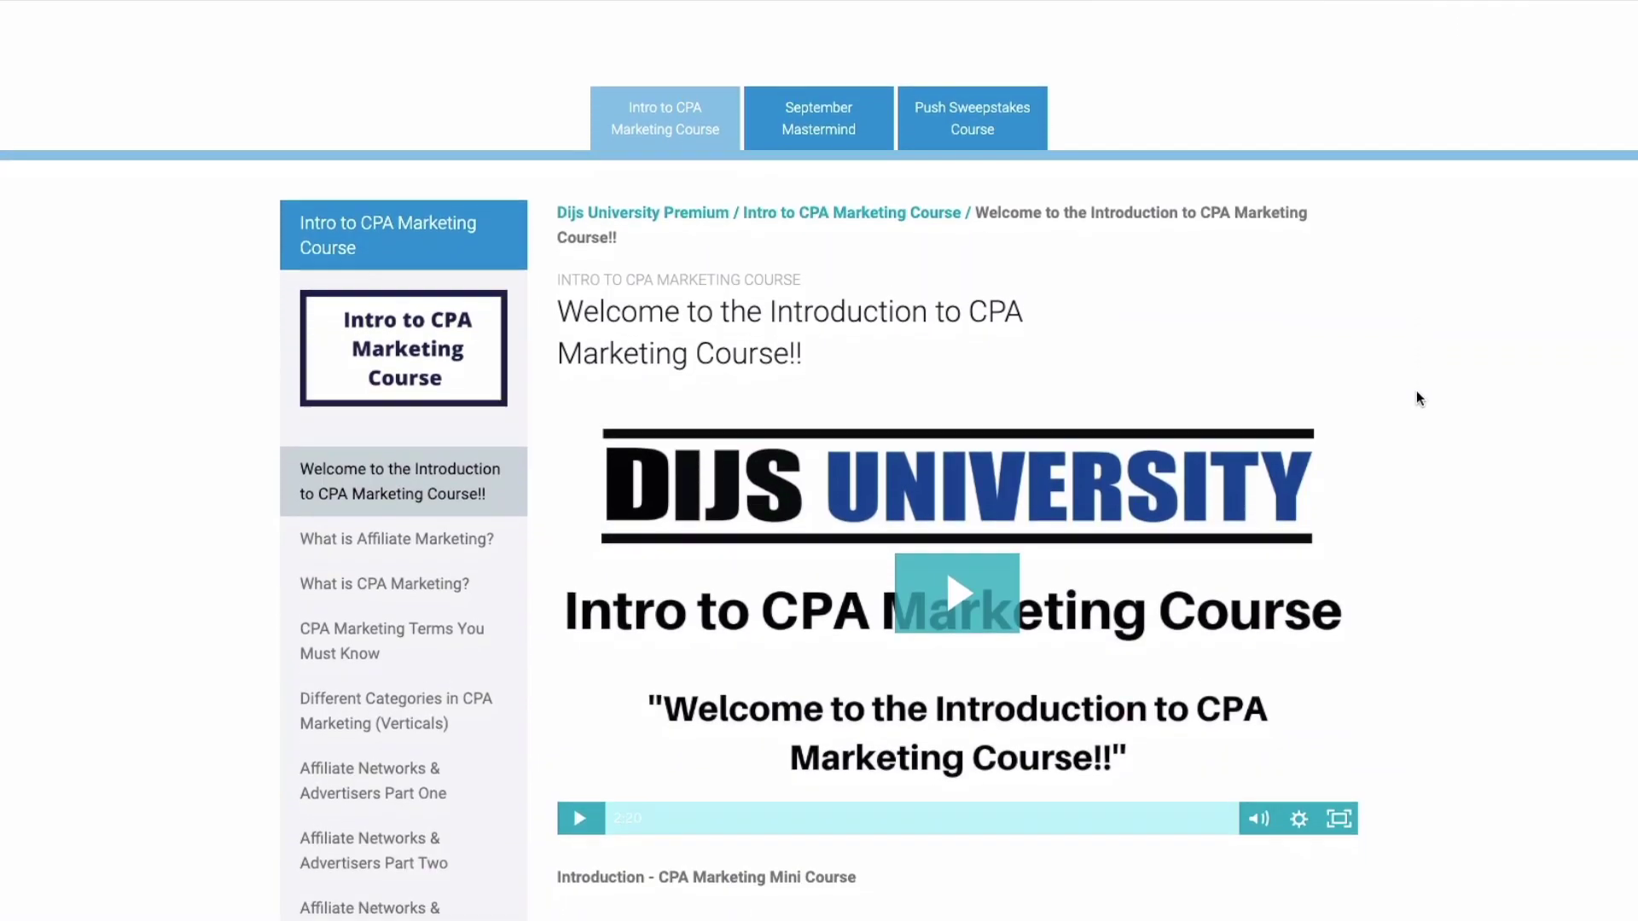
scroll(1419, 397, down, 3)
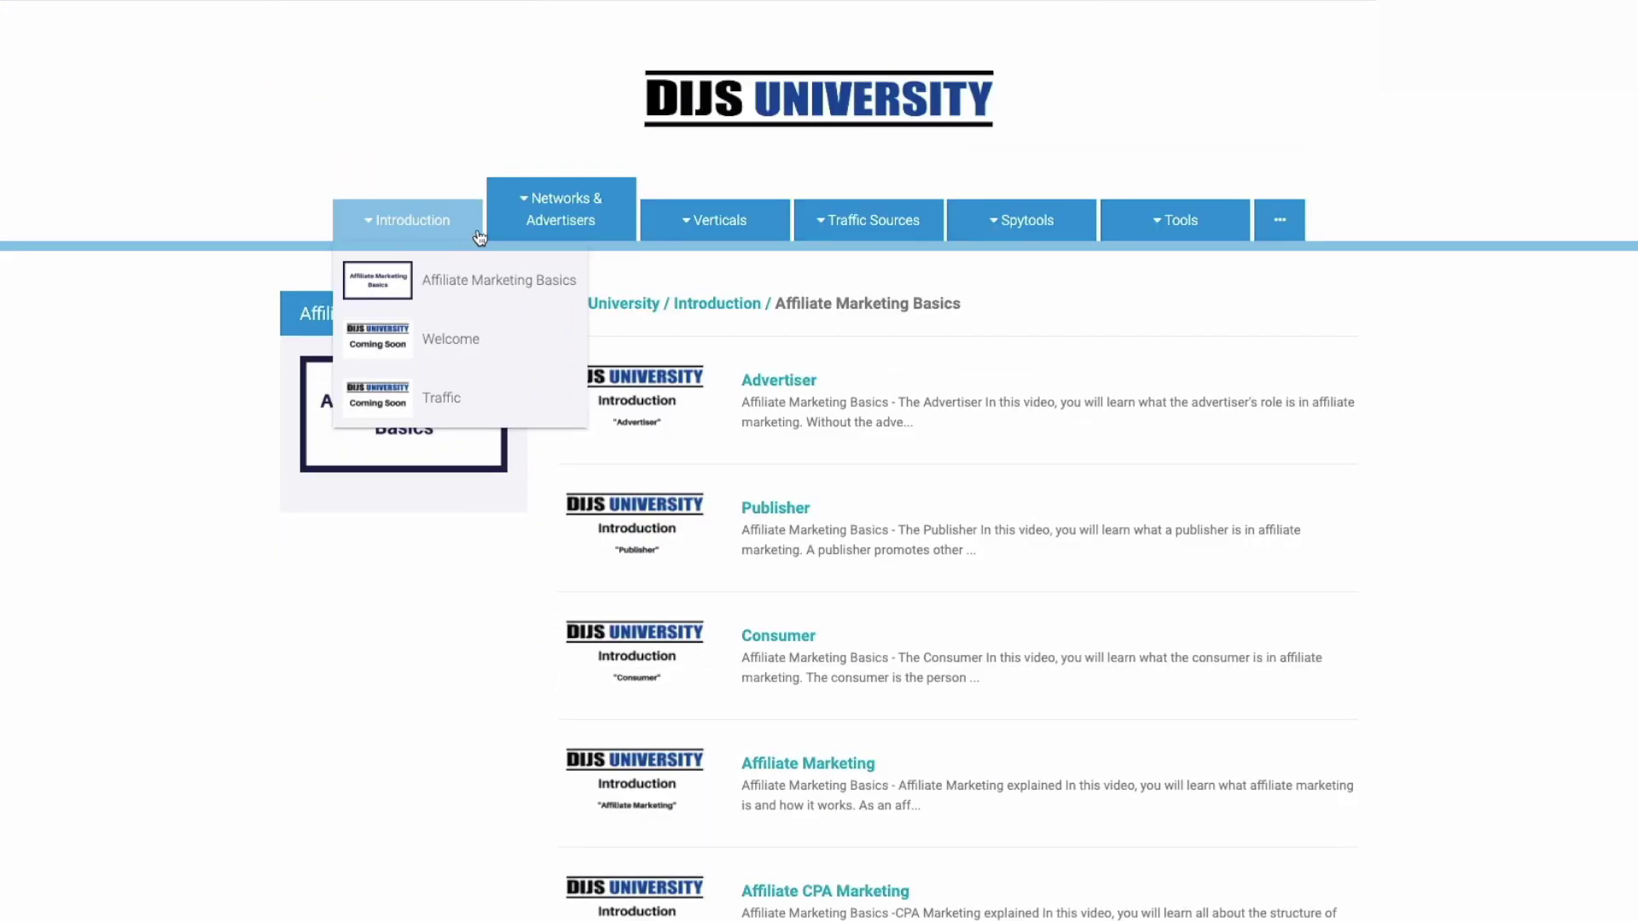
- Look over the Dijs University course categories and browse the Traffic Sources lessons on Facebook and Zeropark
mouse_move(550, 238)
mouse_move(707, 235)
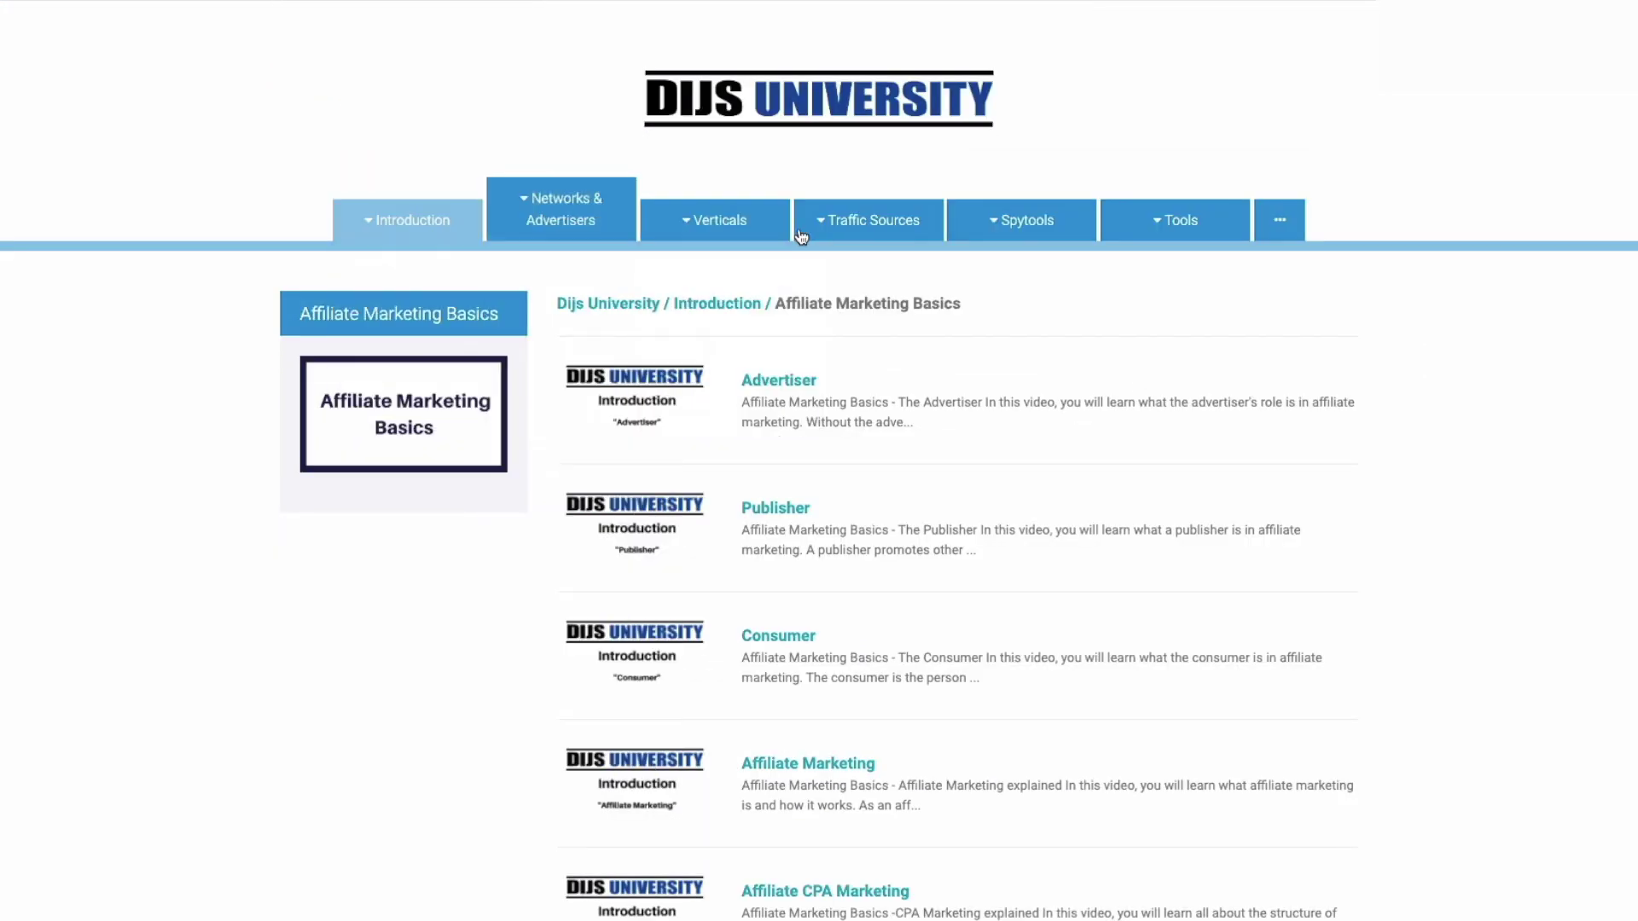
mouse_move(802, 237)
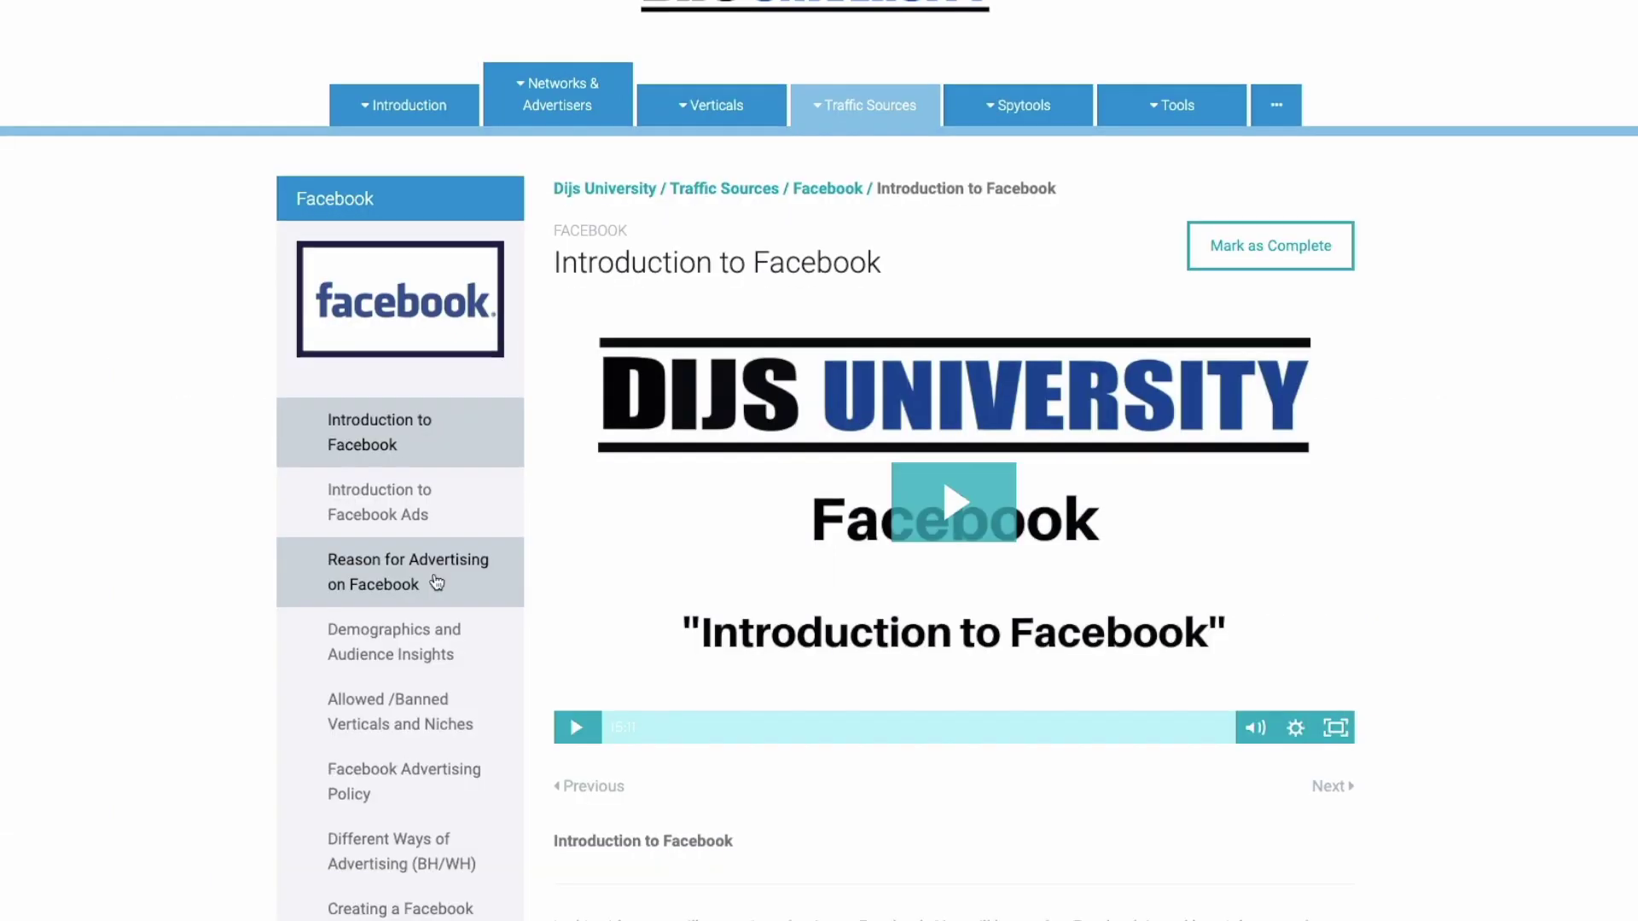
scroll(436, 581, down, 2)
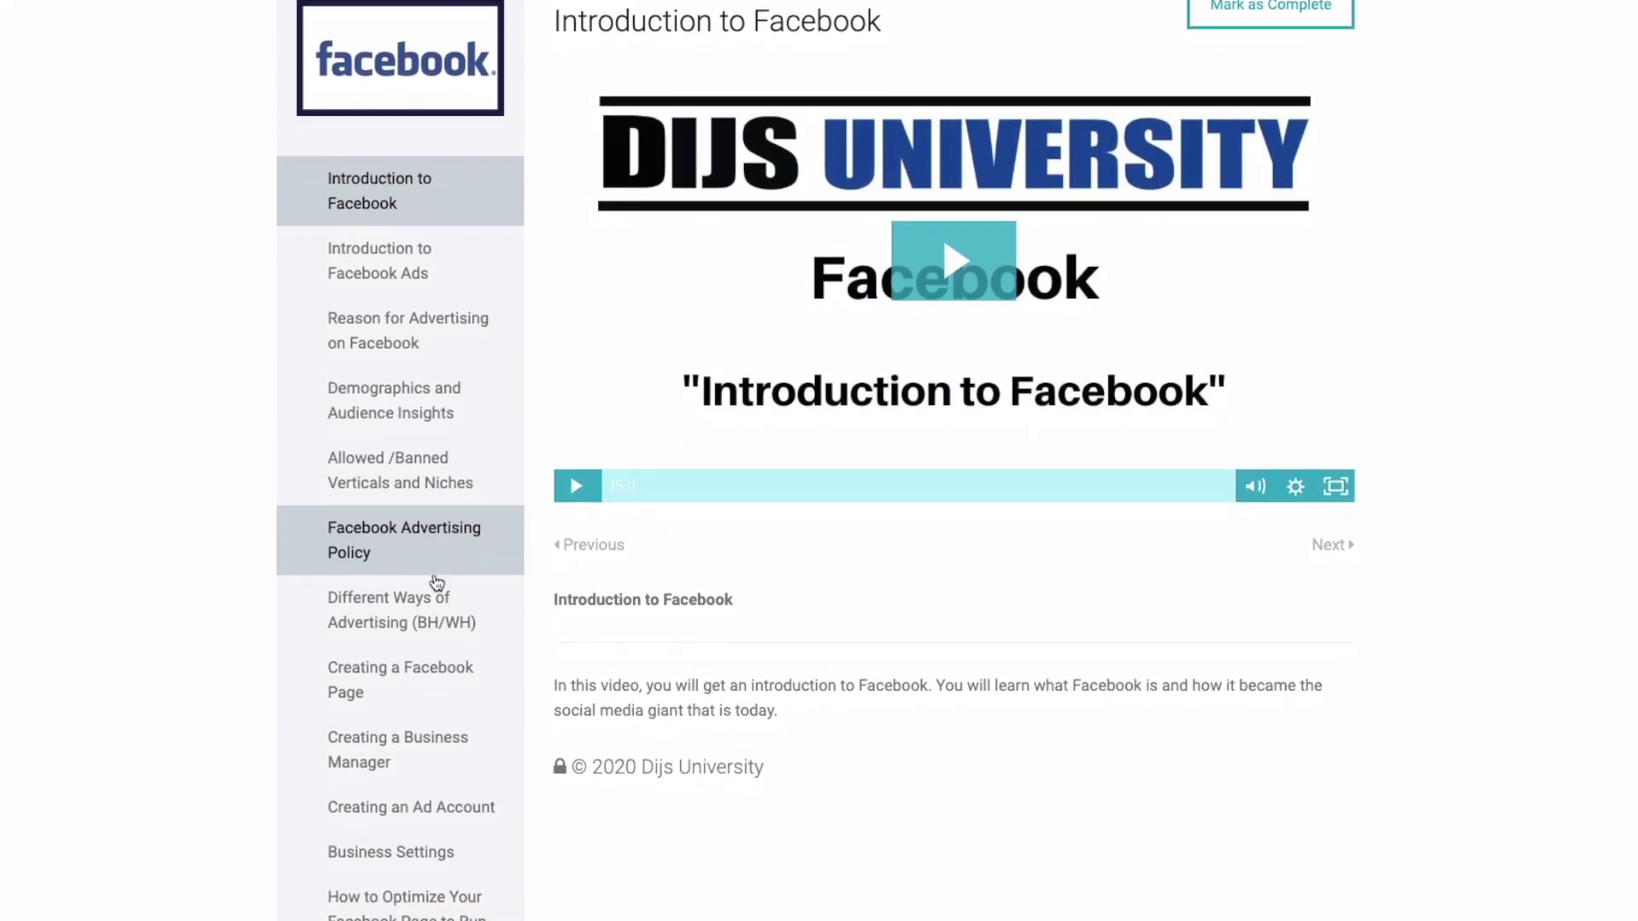
scroll(436, 581, down, 3)
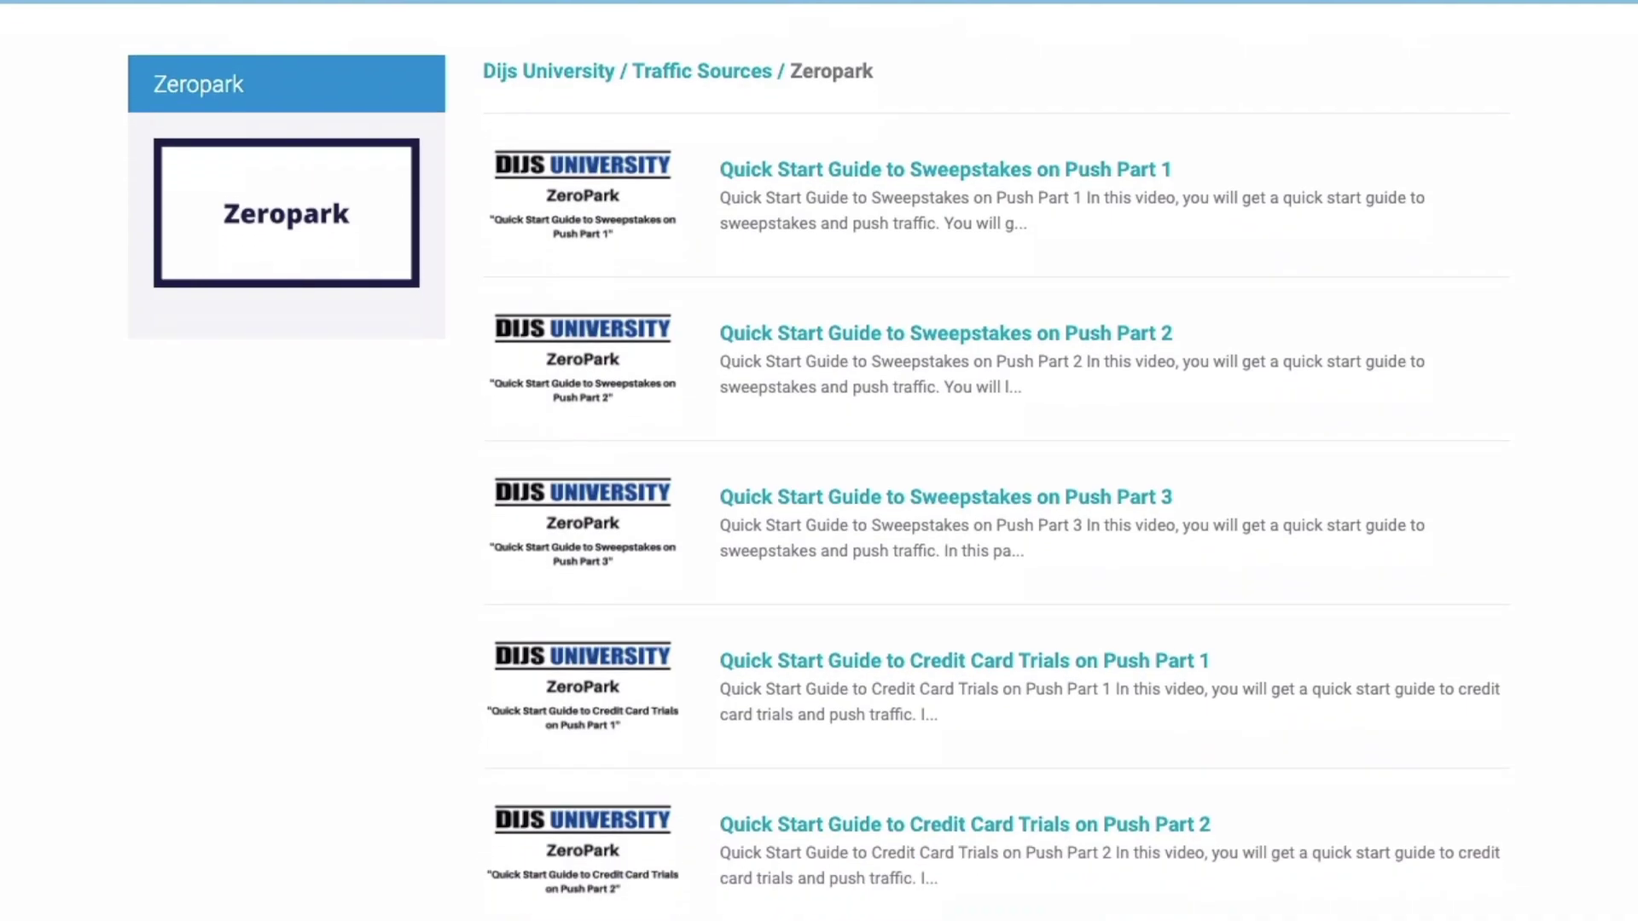
scroll(818, 461, down, 3)
scroll(819, 461, up, 3)
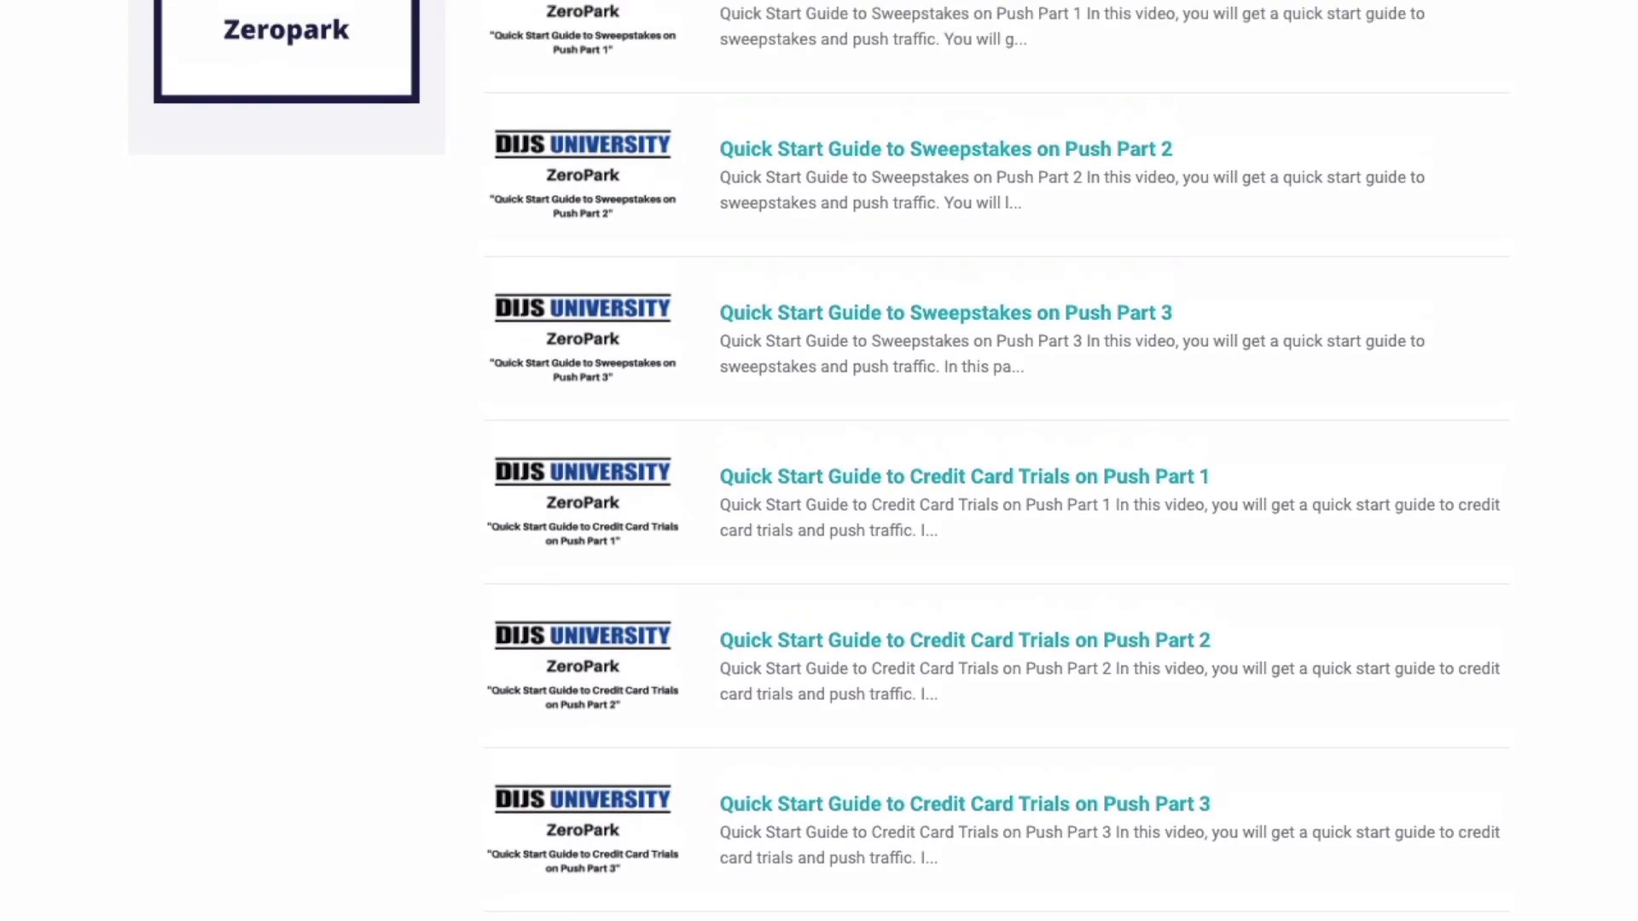